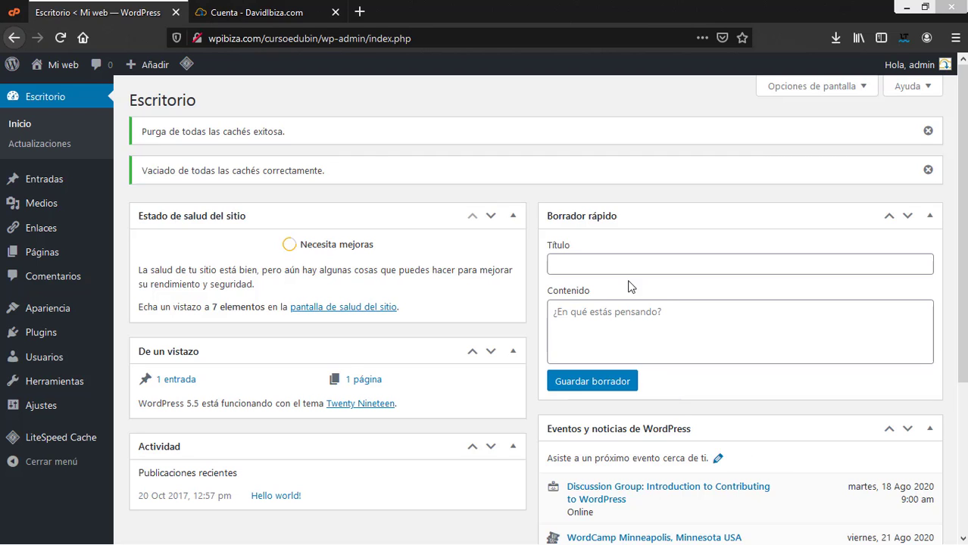
- Check the ZAPS and Premium licence details on the DavidIbiza.com account page, then close that tab
{"action": "left_click", "coordinate": [291, 16]}
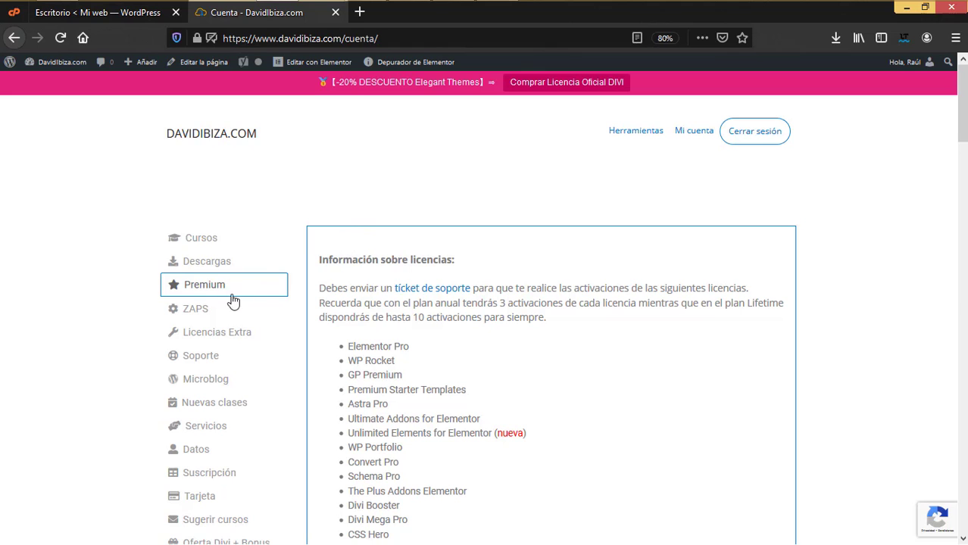
{"action": "left_click", "coordinate": [211, 312]}
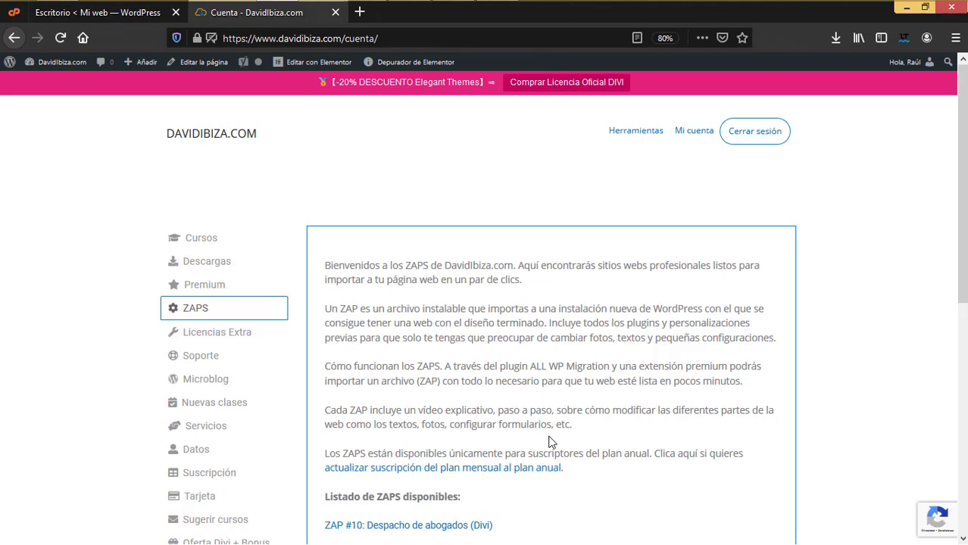
{"action": "left_click", "coordinate": [211, 288]}
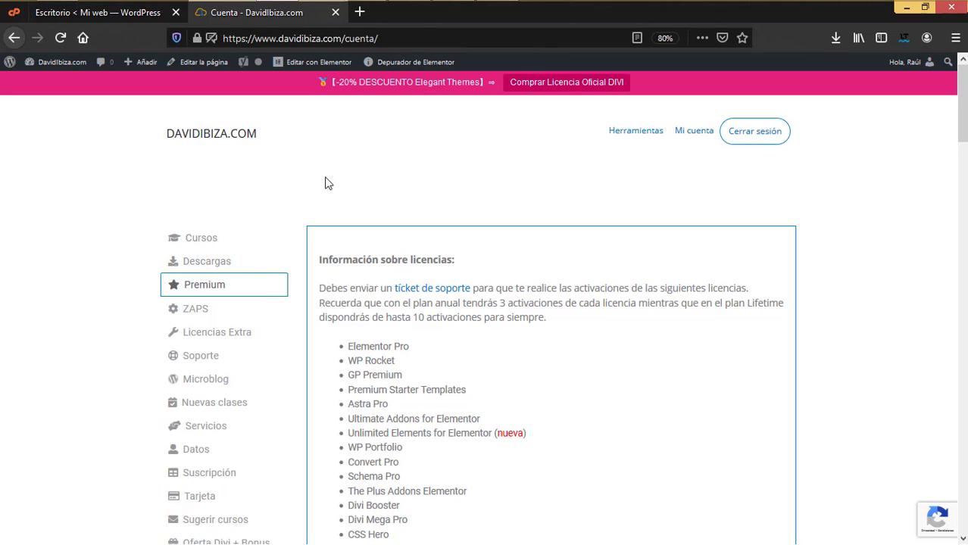
{"action": "left_click", "coordinate": [334, 12]}
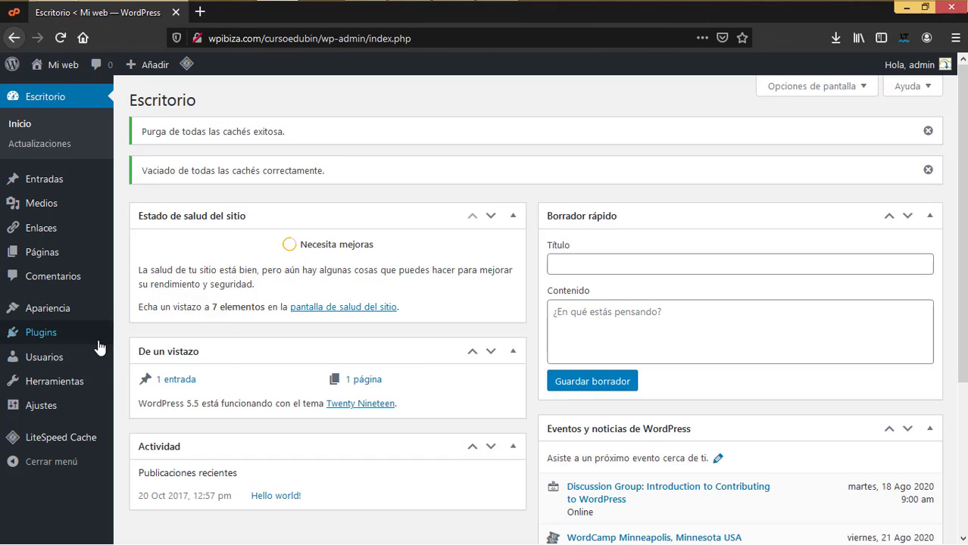
- Install and activate All-in-One WP Migration from Añadir nuevo, then go to its Importar page
{"action": "mouse_move", "coordinate": [57, 334]}
{"action": "left_click", "coordinate": [170, 360]}
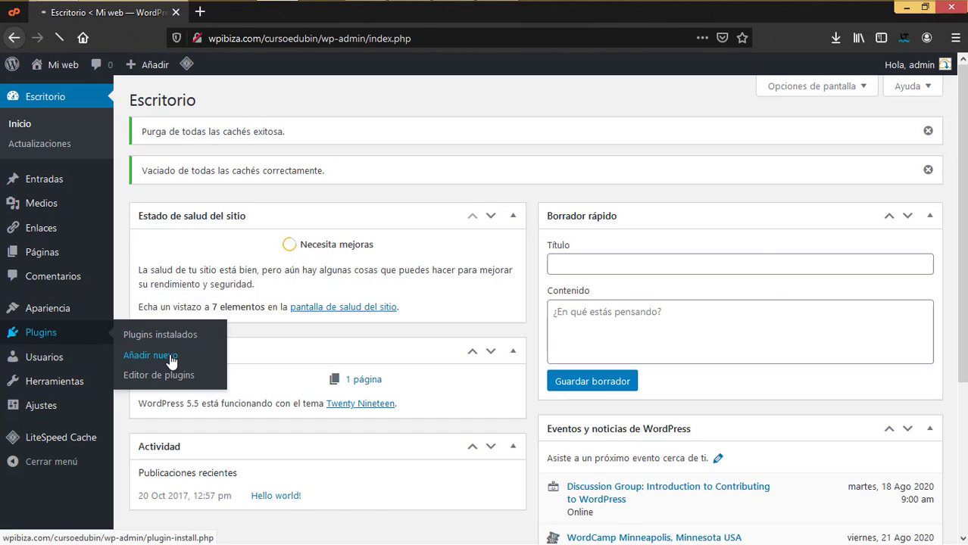
{"action": "type", "text": "all in"}
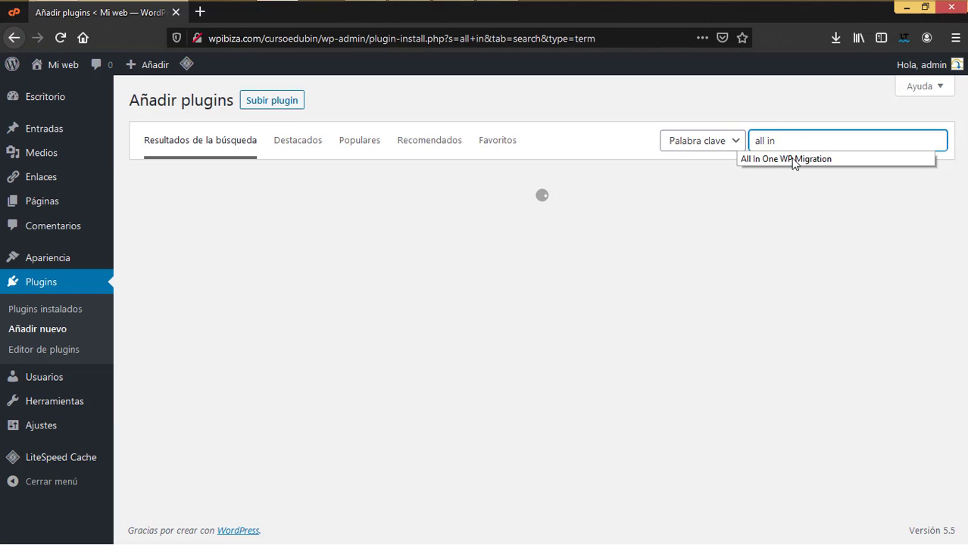
{"action": "left_click", "coordinate": [794, 159]}
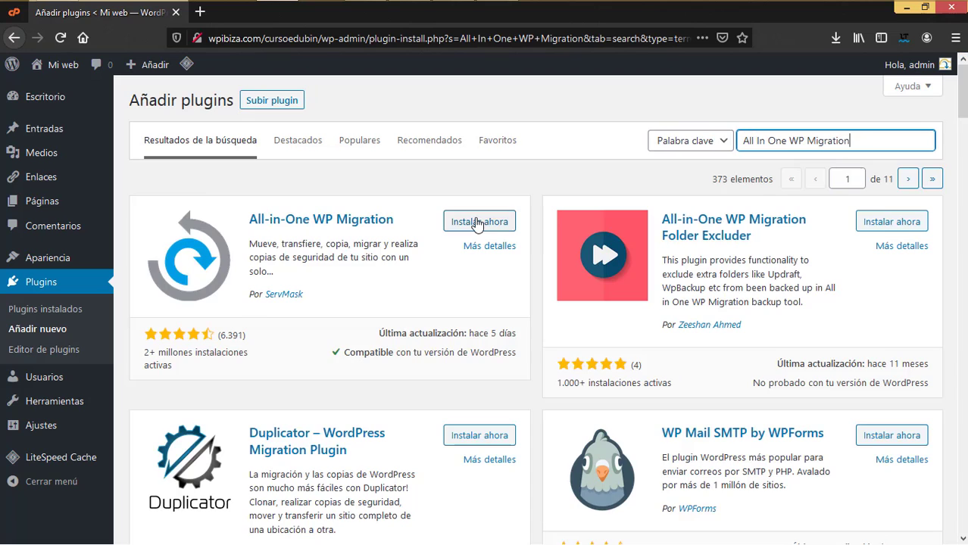
{"action": "left_click", "coordinate": [477, 223]}
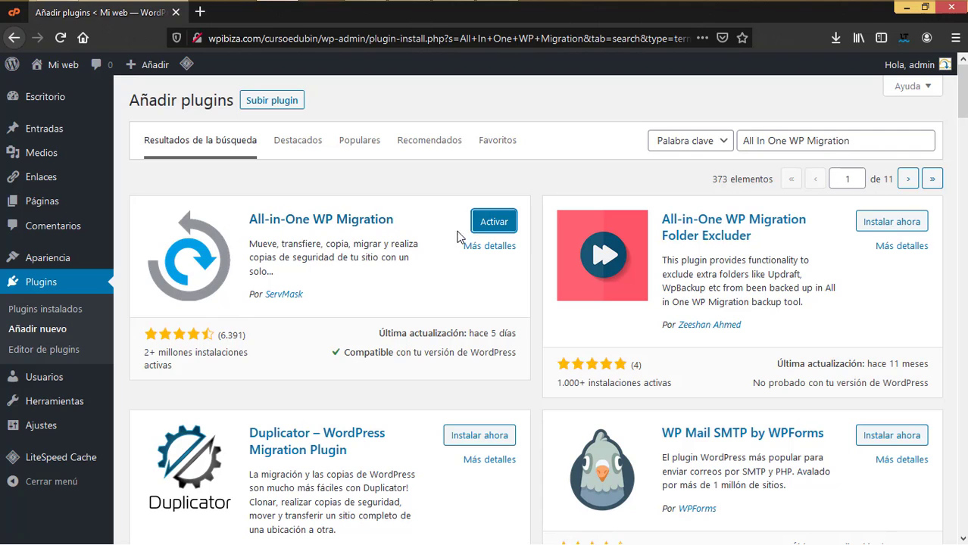
{"action": "left_click", "coordinate": [490, 225]}
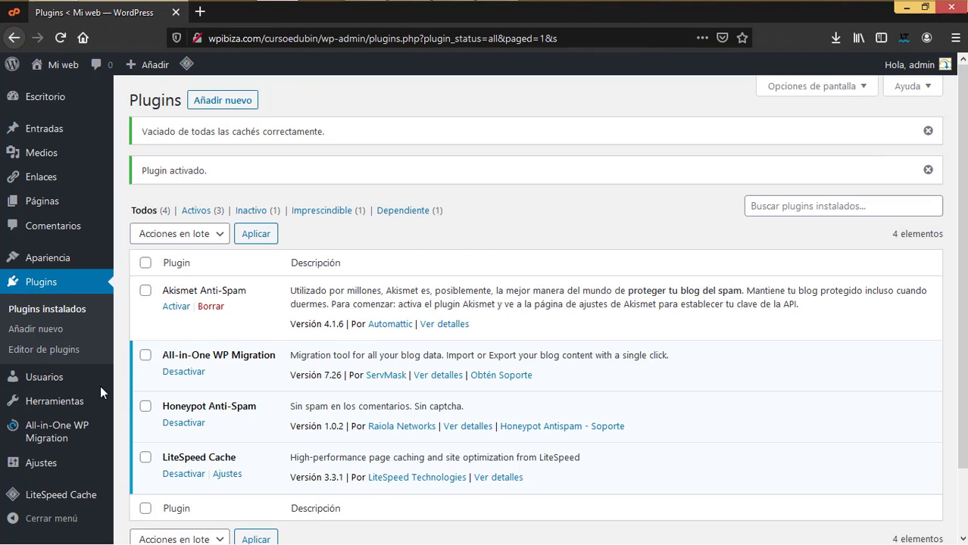
{"action": "mouse_move", "coordinate": [64, 441]}
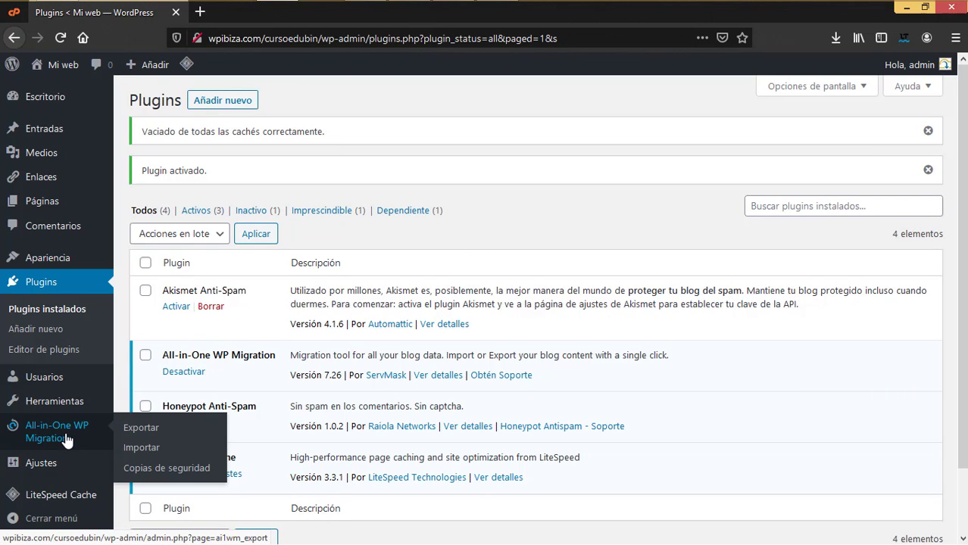
{"action": "left_click", "coordinate": [150, 452]}
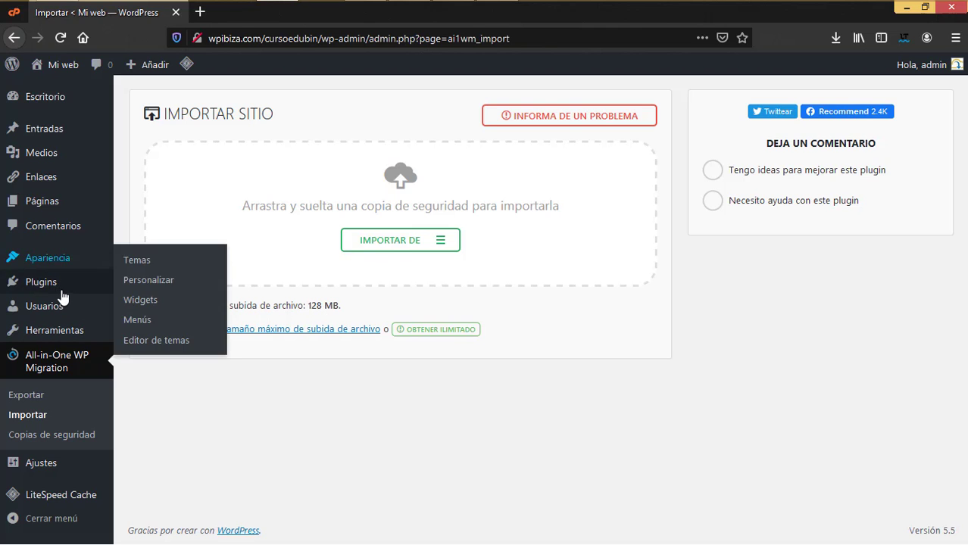
- Review the Edubin ZAP folder files and open Subir plugin's file chooser for the unlimited-extension zip
{"action": "mouse_move", "coordinate": [60, 286]}
{"action": "left_click", "coordinate": [144, 305]}
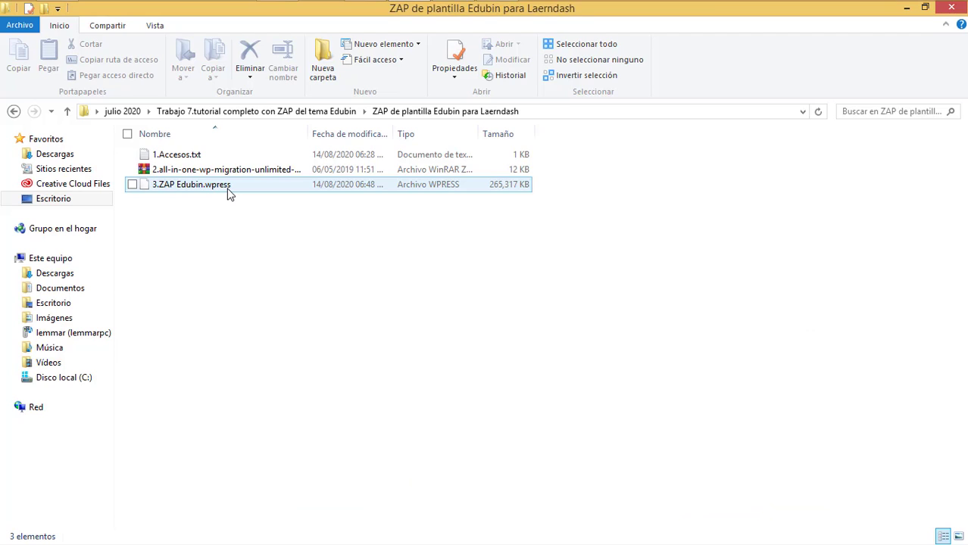
{"action": "left_click", "coordinate": [143, 162]}
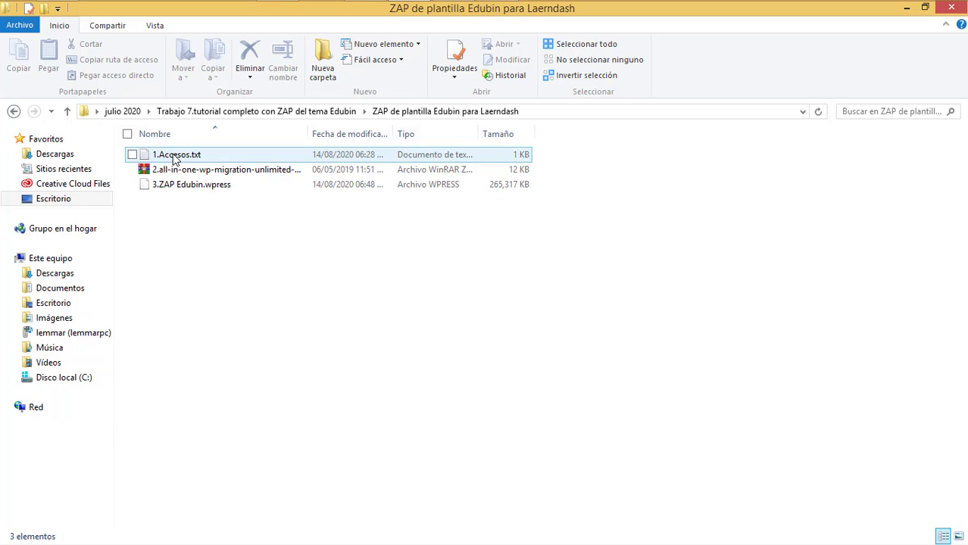
{"action": "left_click", "coordinate": [346, 166]}
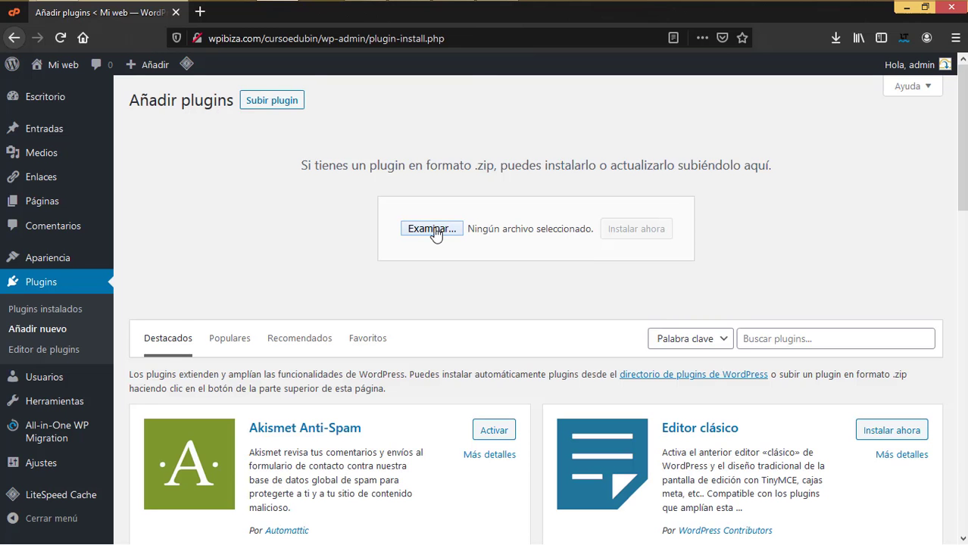
{"action": "left_click", "coordinate": [431, 228]}
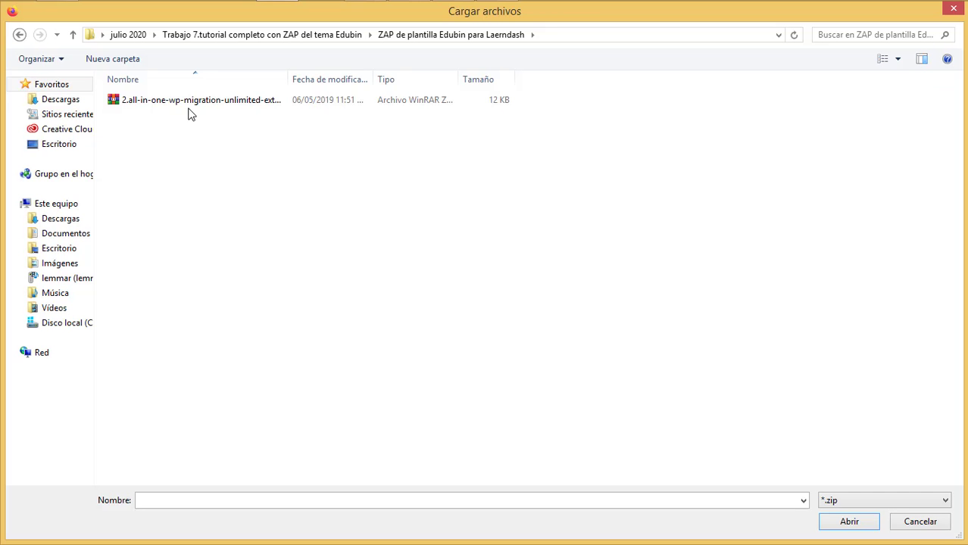
- Upload and install the All-in-One WP Migration Unlimited Extension zip
{"action": "left_click", "coordinate": [190, 108]}
{"action": "double_click", "coordinate": [190, 100]}
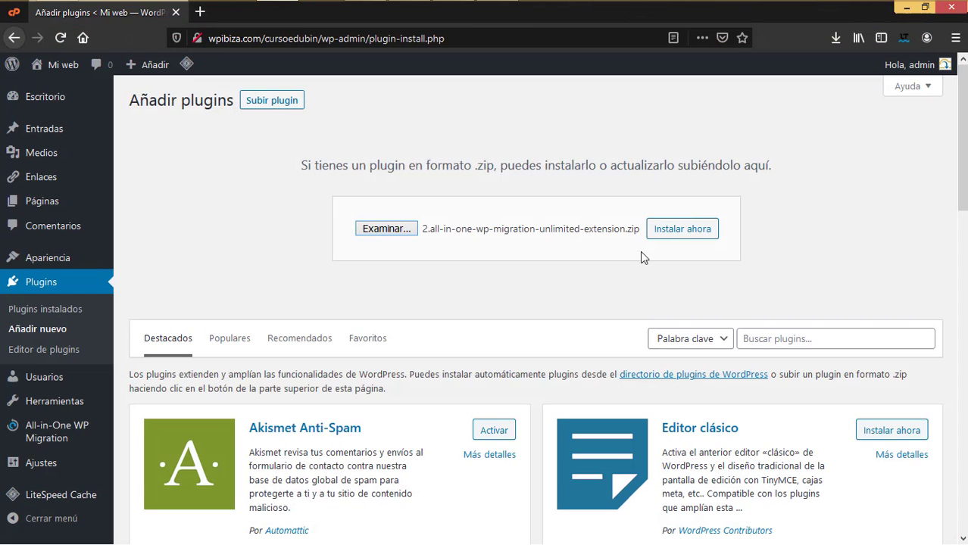
{"action": "left_click", "coordinate": [656, 231]}
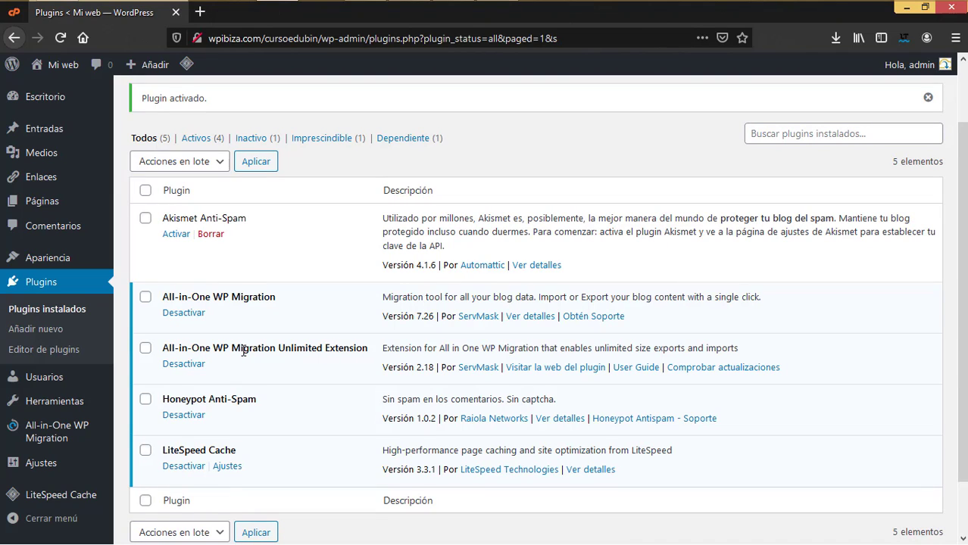
- Update the Unlimited Extension to version 2.37 and go to the Import Site page
{"action": "left_click", "coordinate": [678, 369]}
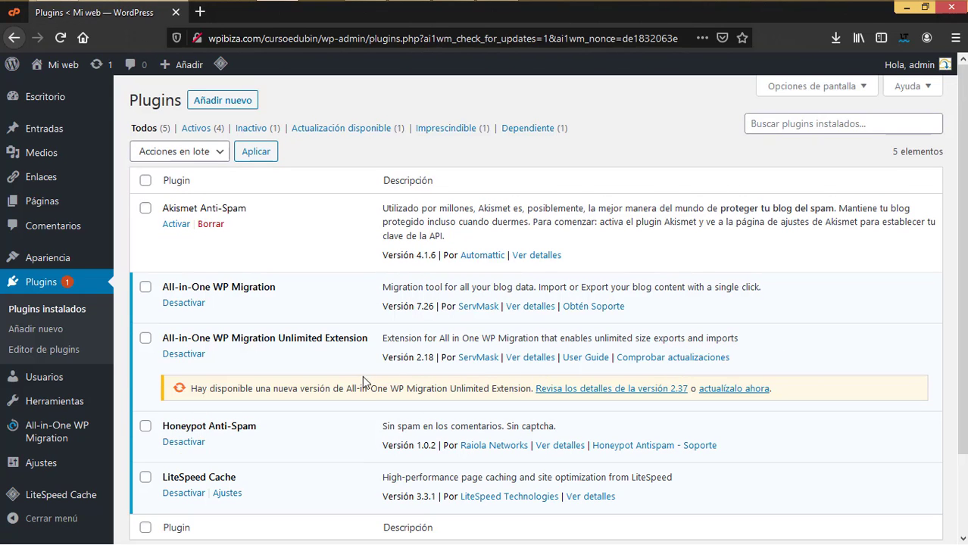
{"action": "left_click", "coordinate": [733, 388]}
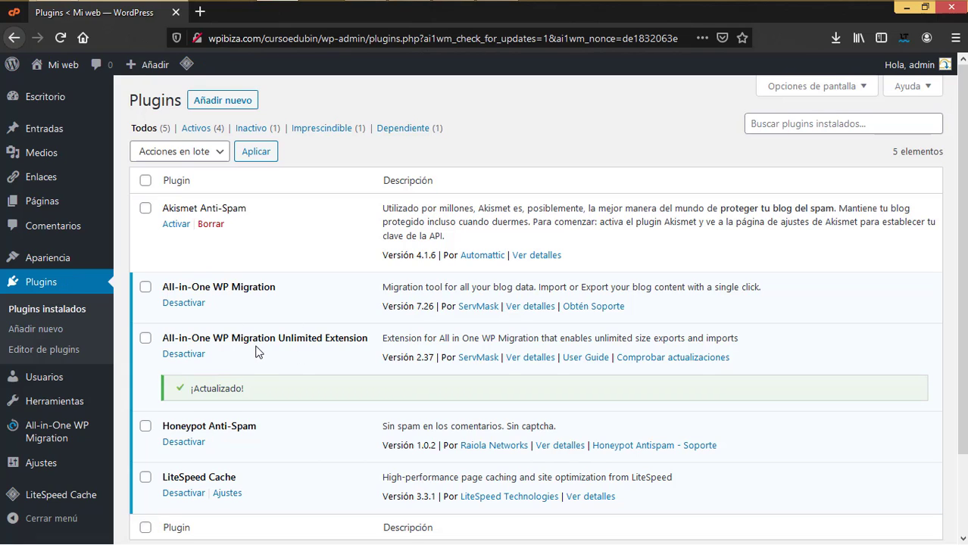
{"action": "mouse_move", "coordinate": [45, 436]}
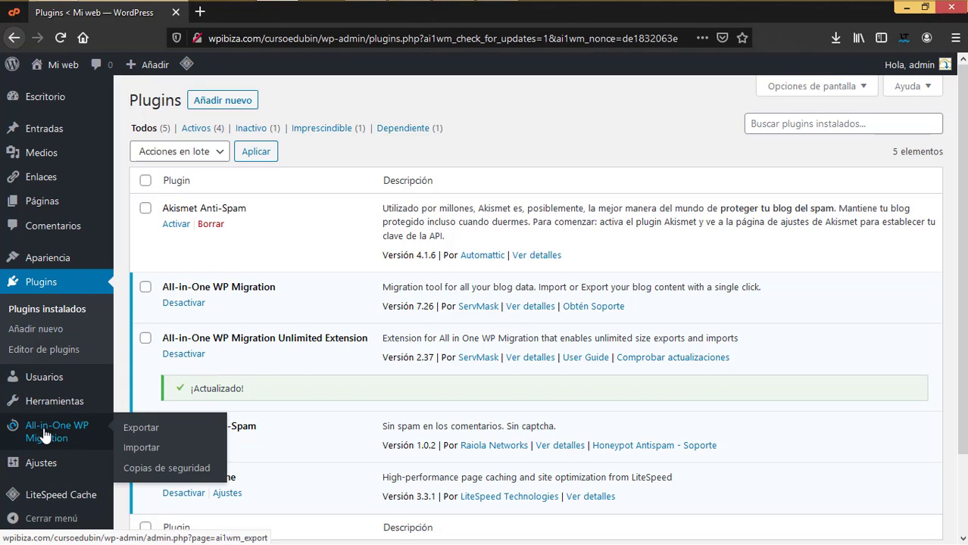
{"action": "left_click", "coordinate": [149, 451]}
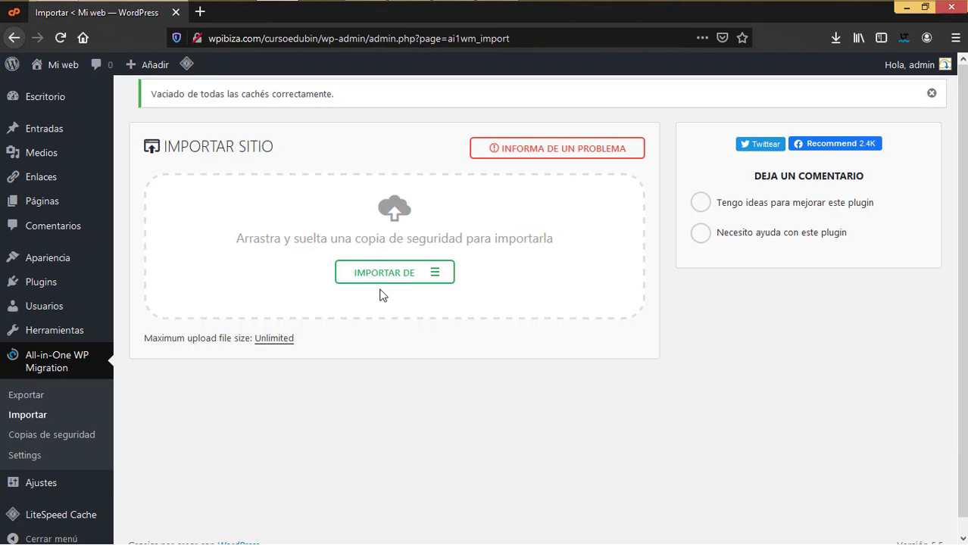
- Import from Archivo, choosing the 3.ZAP Edubin.wpress backup to upload
{"action": "left_click", "coordinate": [393, 282]}
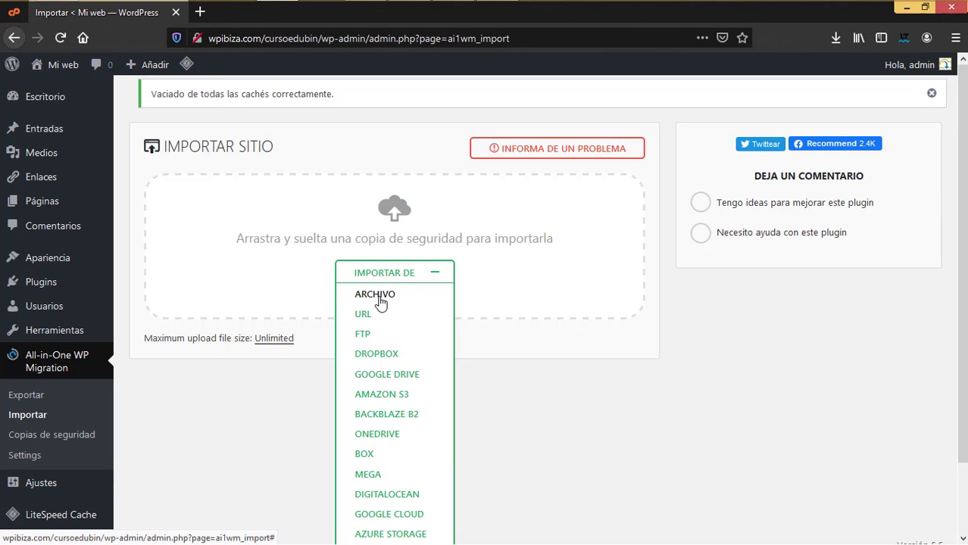
{"action": "left_click", "coordinate": [377, 295]}
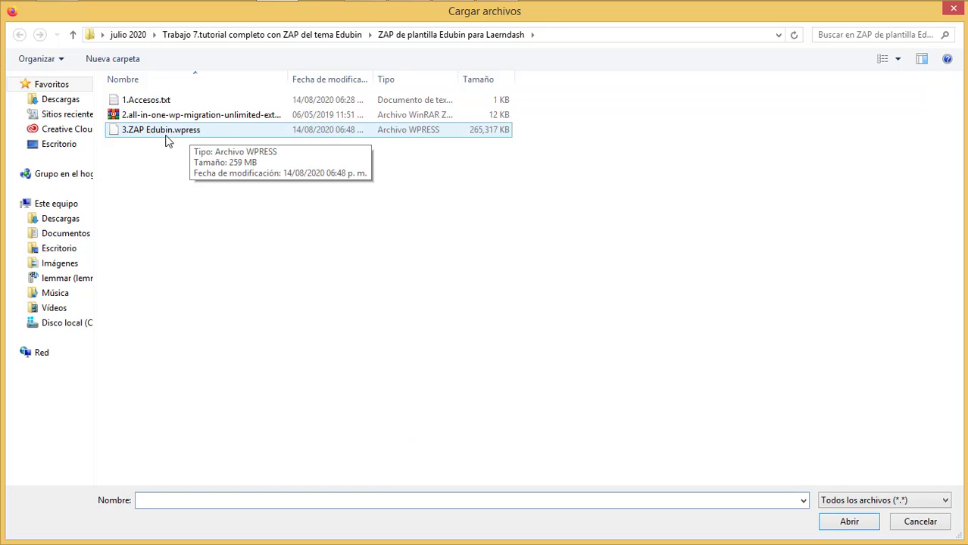
{"action": "left_click", "coordinate": [195, 133]}
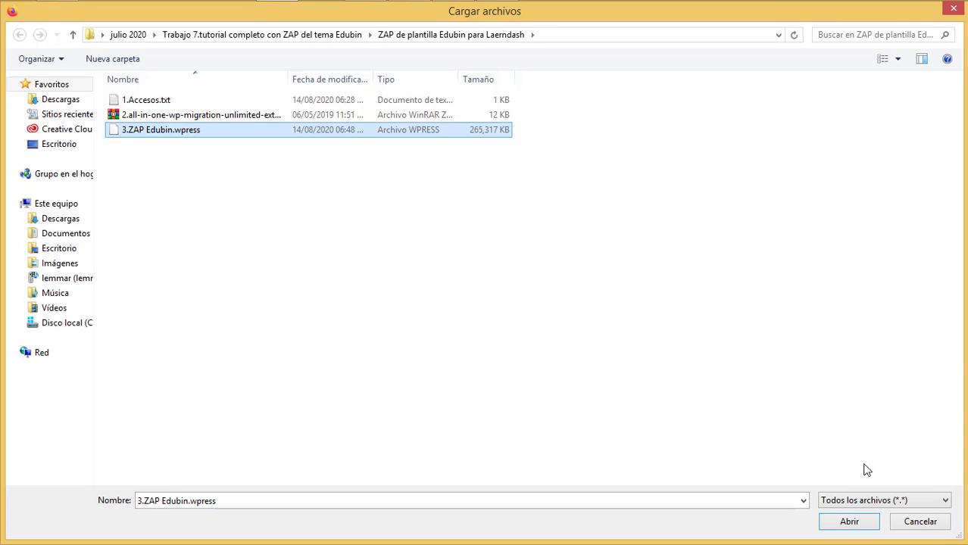
{"action": "left_click", "coordinate": [849, 522]}
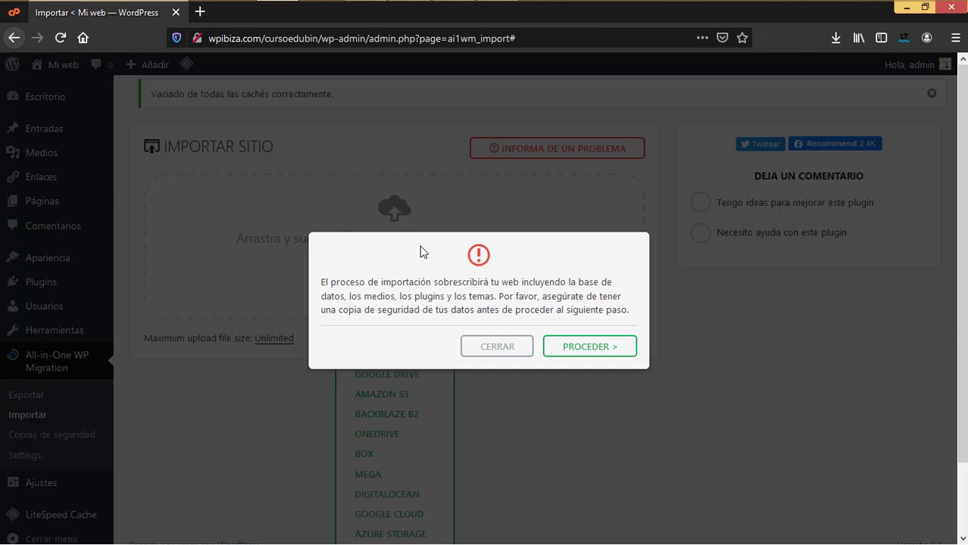
- Confirm the site overwrite, let the 3.ZAP Edubin.wpress import finish, and dismiss the success message
{"action": "left_click", "coordinate": [582, 349]}
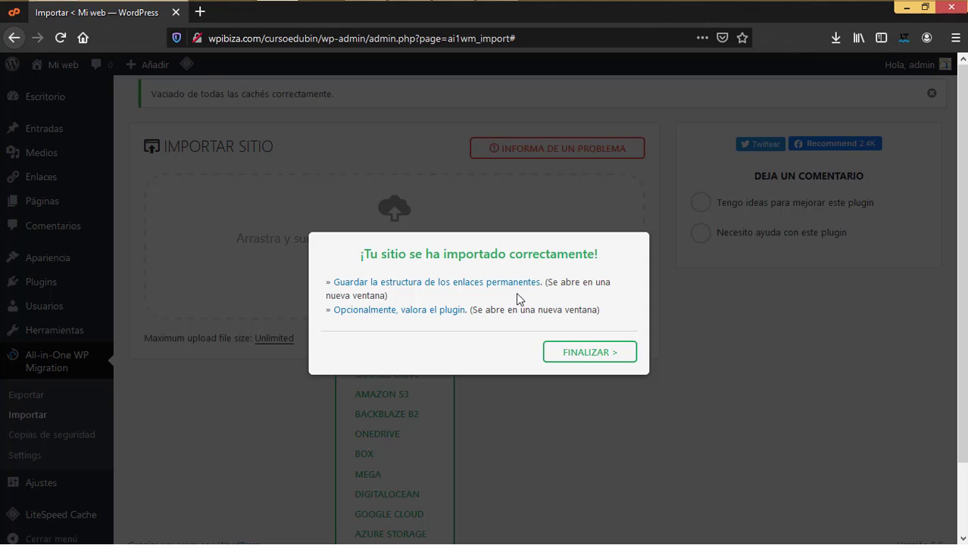
{"action": "left_click", "coordinate": [579, 352]}
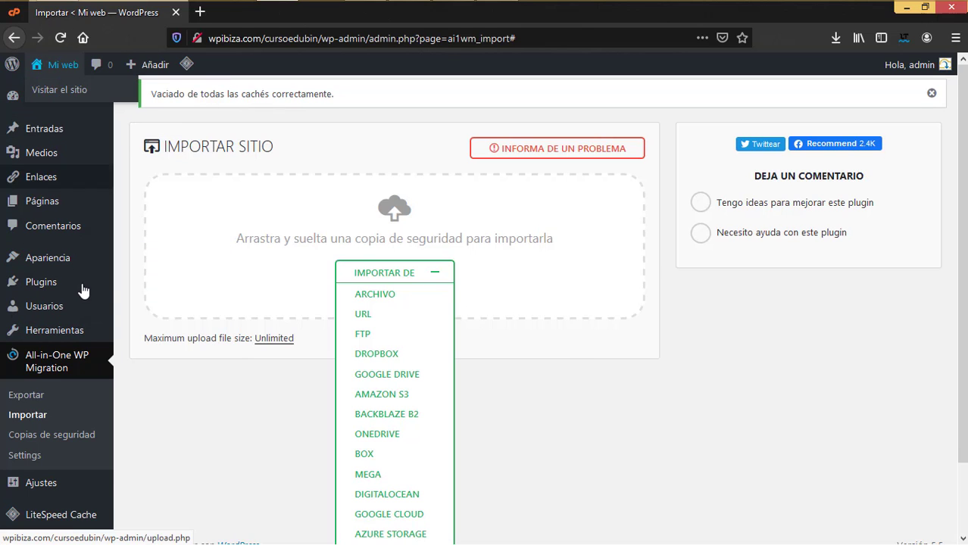
{"action": "mouse_move", "coordinate": [85, 329]}
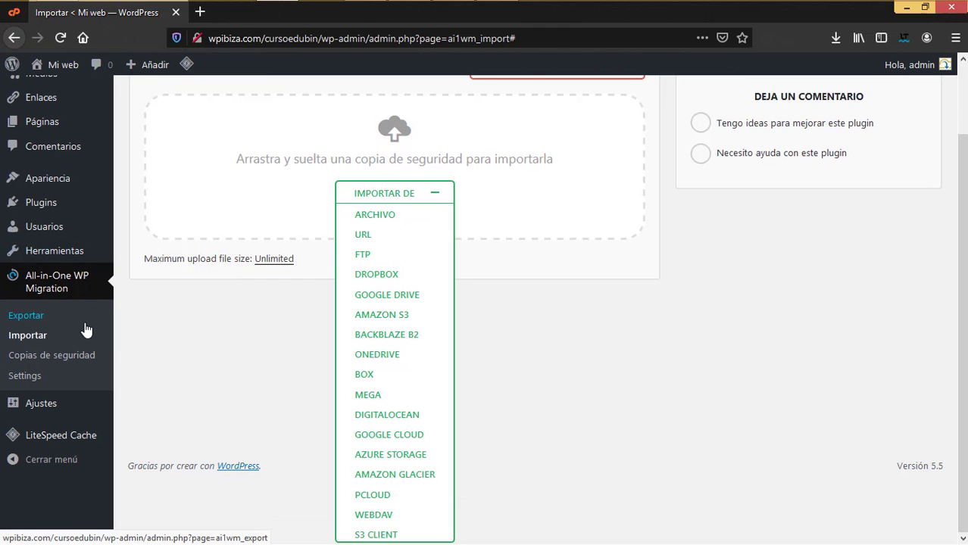
{"action": "scroll", "coordinate": [26, 326], "scroll_direction": "up", "scroll_amount": 2}
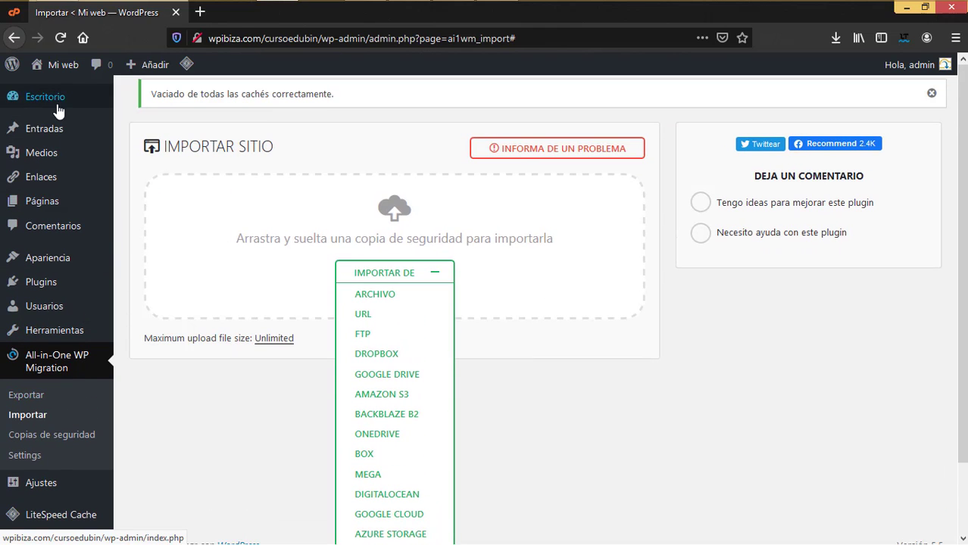
- Log in to the ZAP de Edubin site with the username and password from 1.Accesos.txt
{"action": "mouse_move", "coordinate": [56, 99]}
{"action": "left_click", "coordinate": [138, 101]}
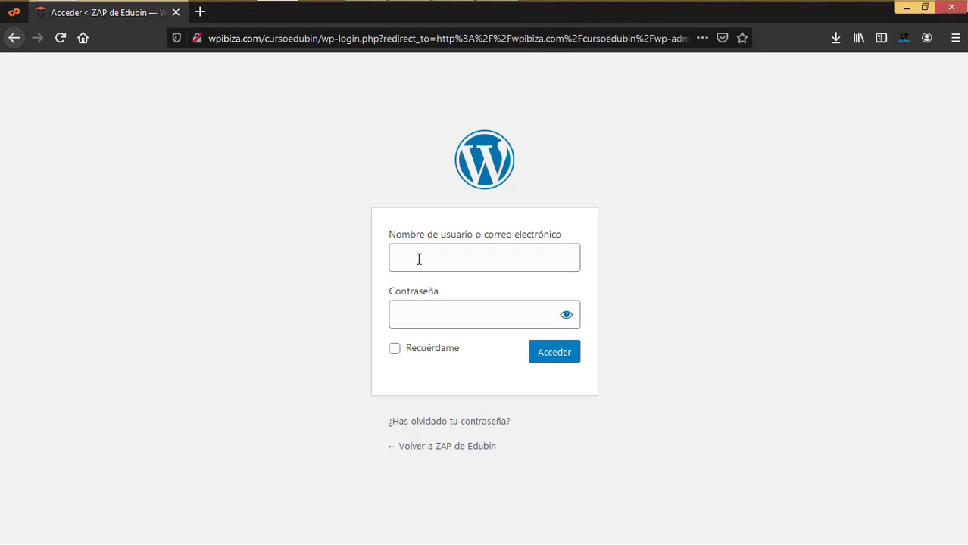
{"action": "key", "text": "alt+Tab"}
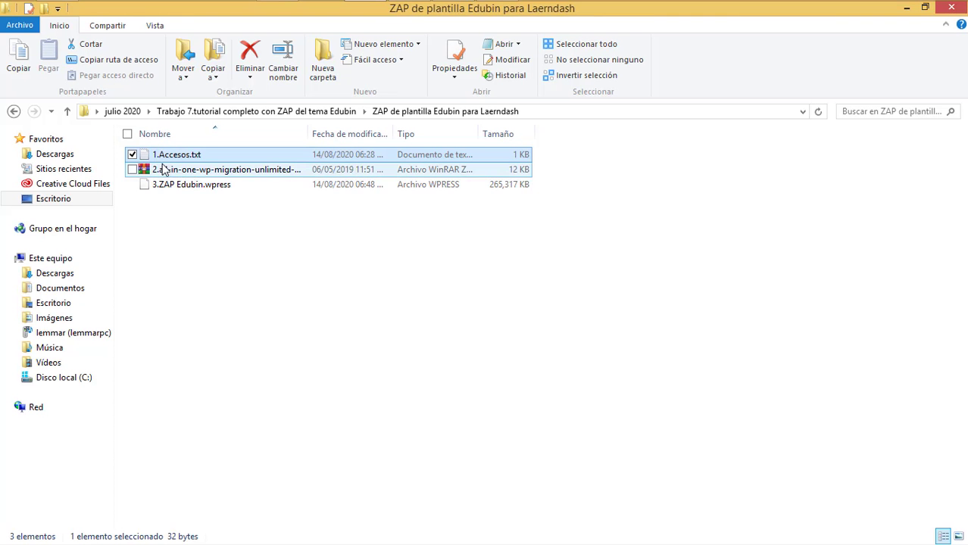
{"action": "key", "text": "alt+Tab"}
{"action": "left_click", "coordinate": [408, 266]}
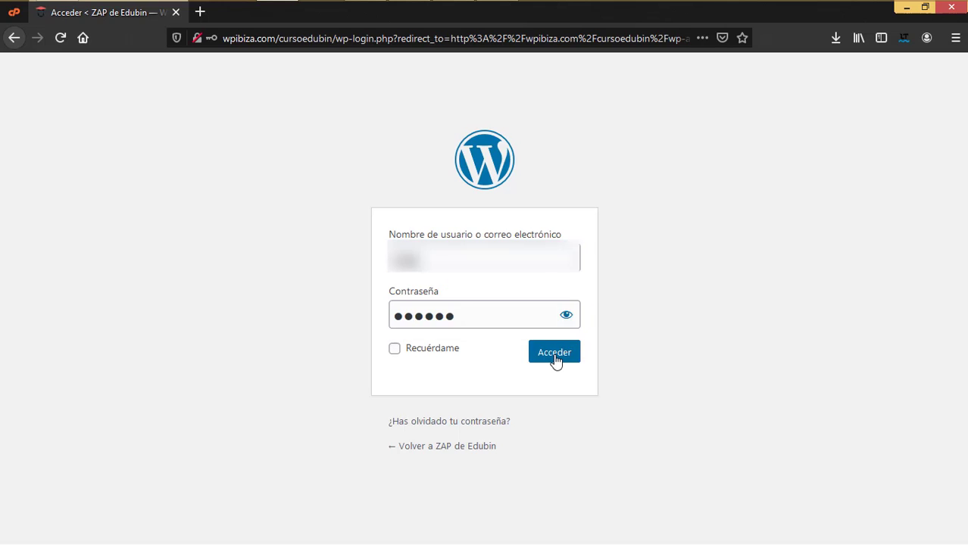
{"action": "left_click", "coordinate": [555, 359]}
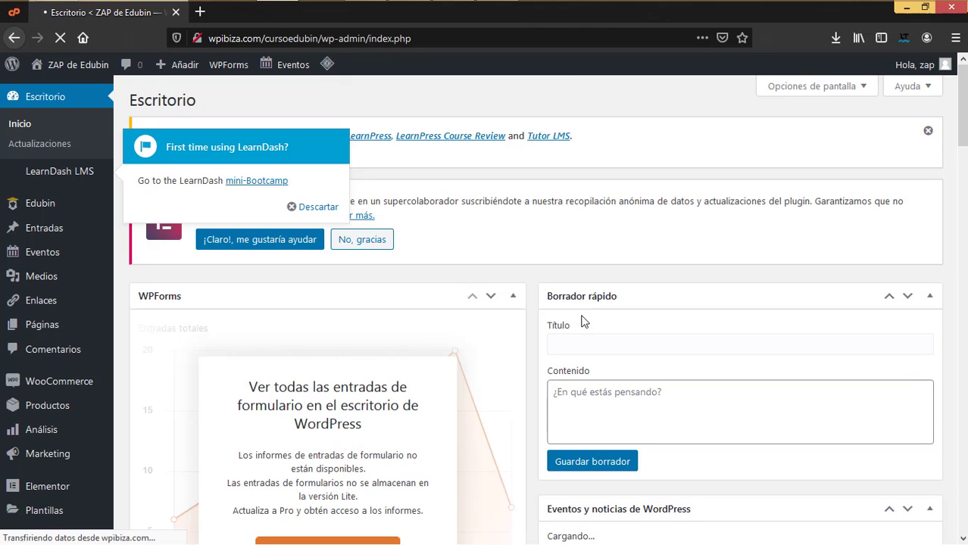
- Dismiss the 'First time using LearnDash?' popup and look over the ZAP de Edubin dashboard
{"action": "left_click", "coordinate": [313, 208]}
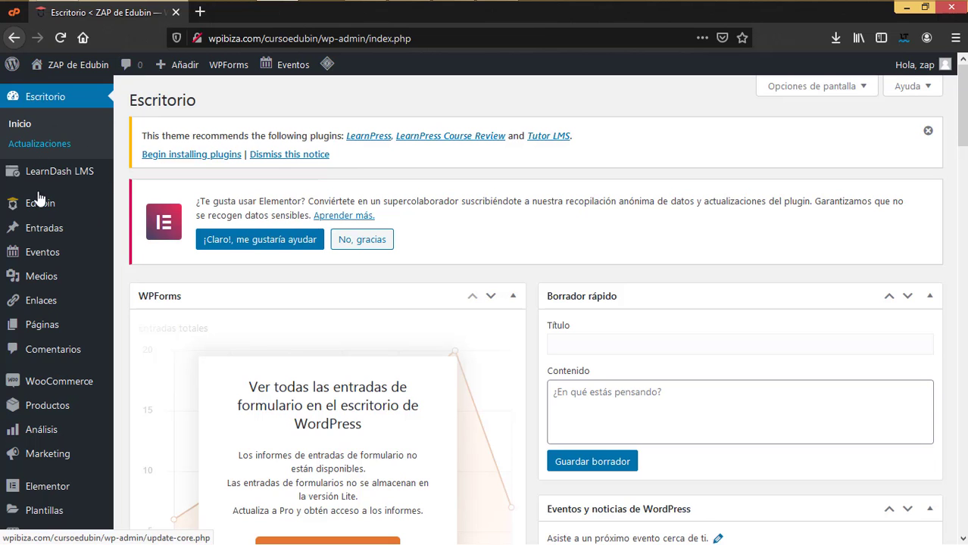
{"action": "scroll", "coordinate": [27, 470], "scroll_direction": "down", "scroll_amount": 3}
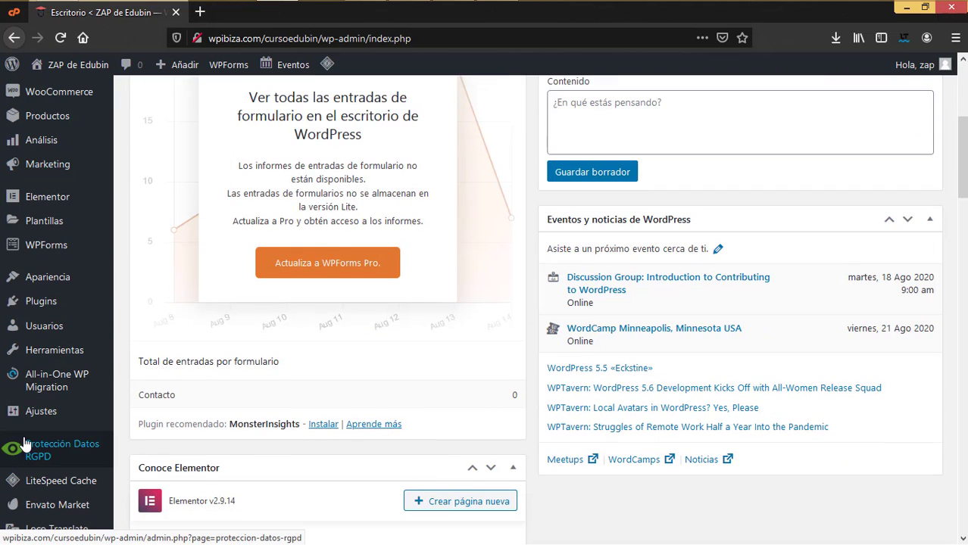
{"action": "scroll", "coordinate": [22, 446], "scroll_direction": "down", "scroll_amount": 4}
{"action": "scroll", "coordinate": [30, 440], "scroll_direction": "up", "scroll_amount": 7}
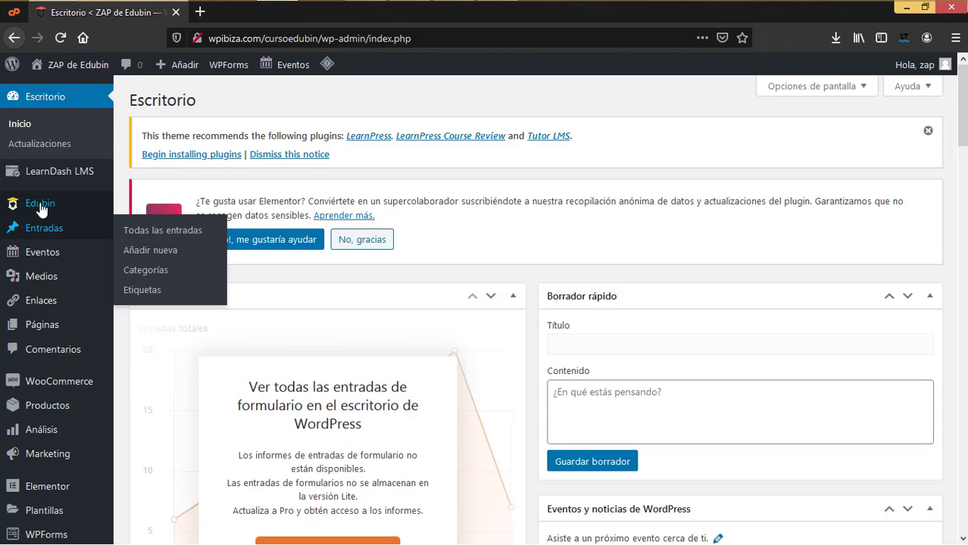
{"action": "scroll", "coordinate": [57, 401], "scroll_direction": "down", "scroll_amount": 5}
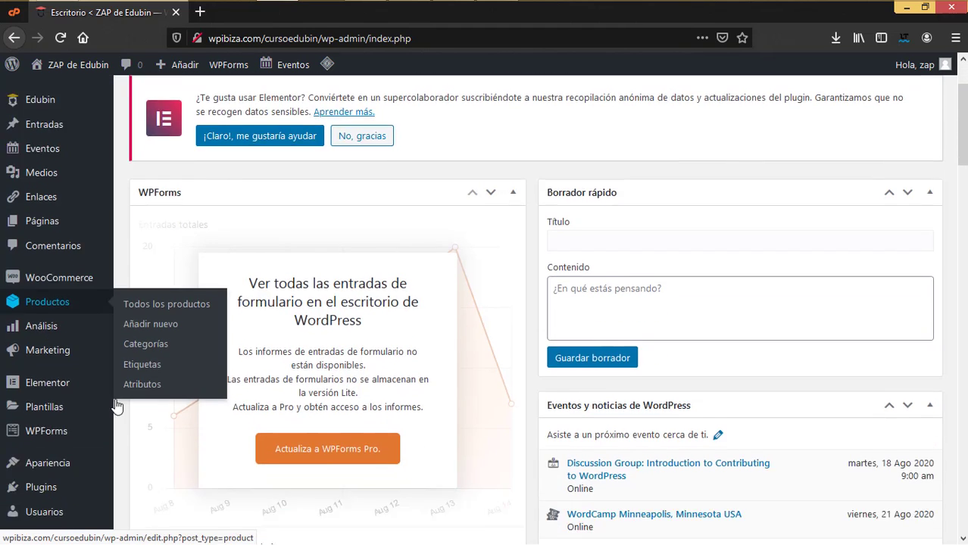
{"action": "scroll", "coordinate": [115, 399], "scroll_direction": "up", "scroll_amount": 5}
{"action": "scroll", "coordinate": [115, 398], "scroll_direction": "down", "scroll_amount": 4}
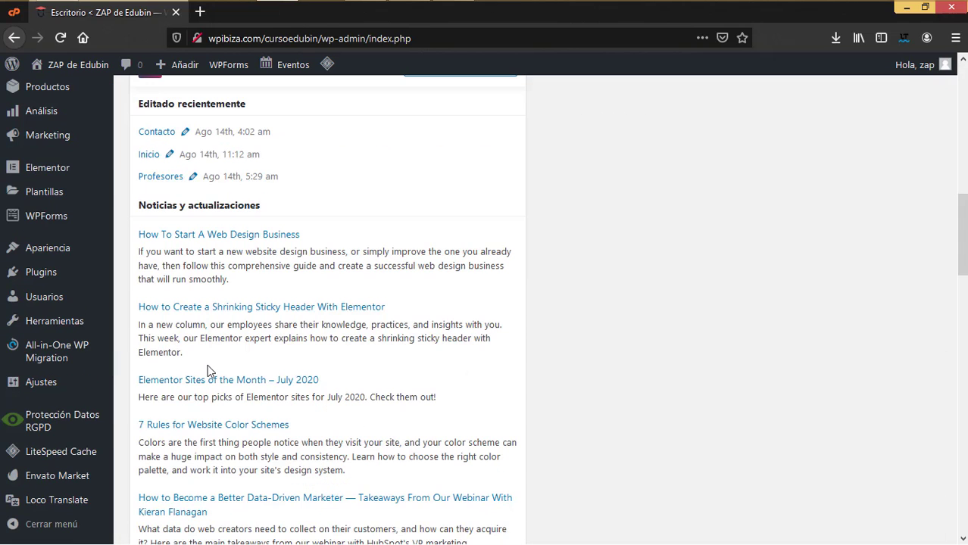
{"action": "mouse_move", "coordinate": [33, 390]}
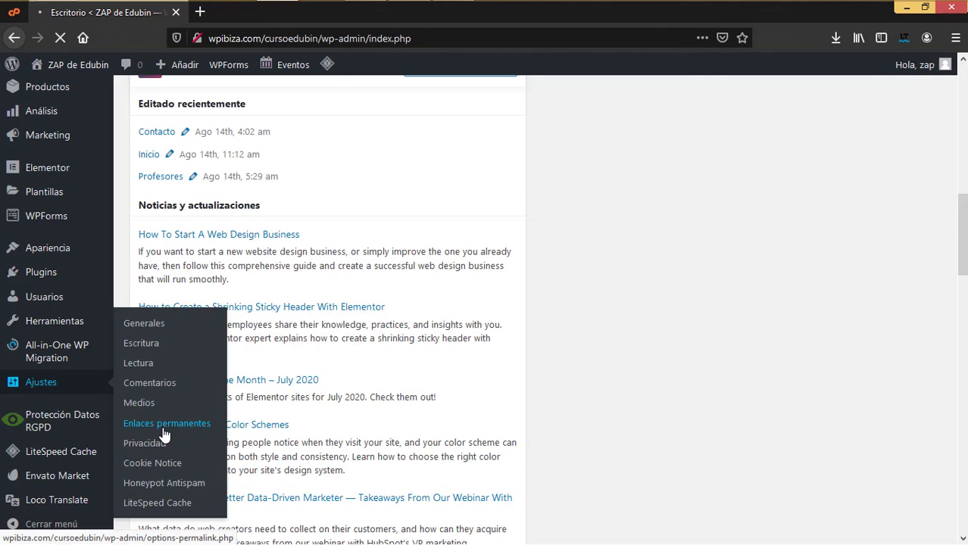
- Refresh permalinks by saving as Numérico, then saving again as Nombre de la entrada
{"action": "left_click", "coordinate": [164, 425]}
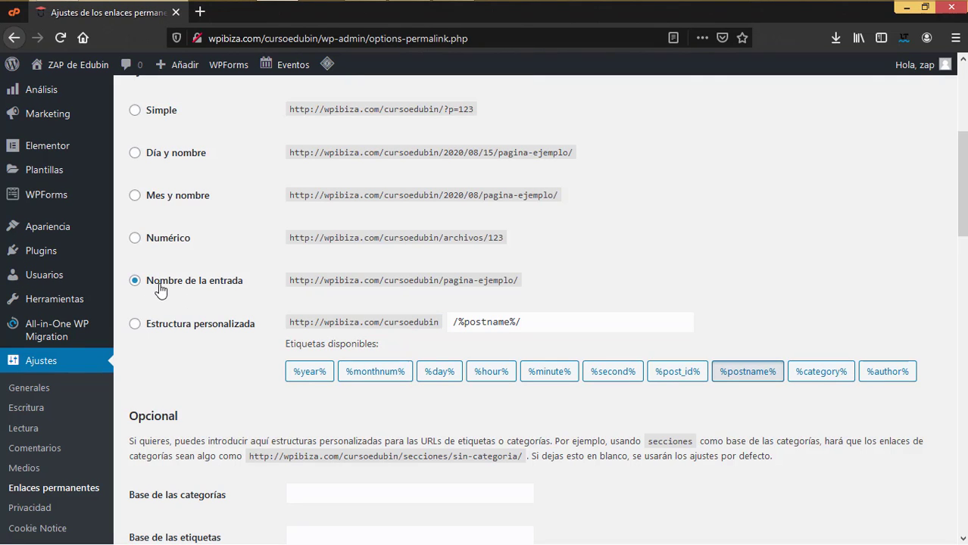
{"action": "left_click", "coordinate": [158, 243]}
{"action": "scroll", "coordinate": [179, 314], "scroll_direction": "down", "scroll_amount": 5}
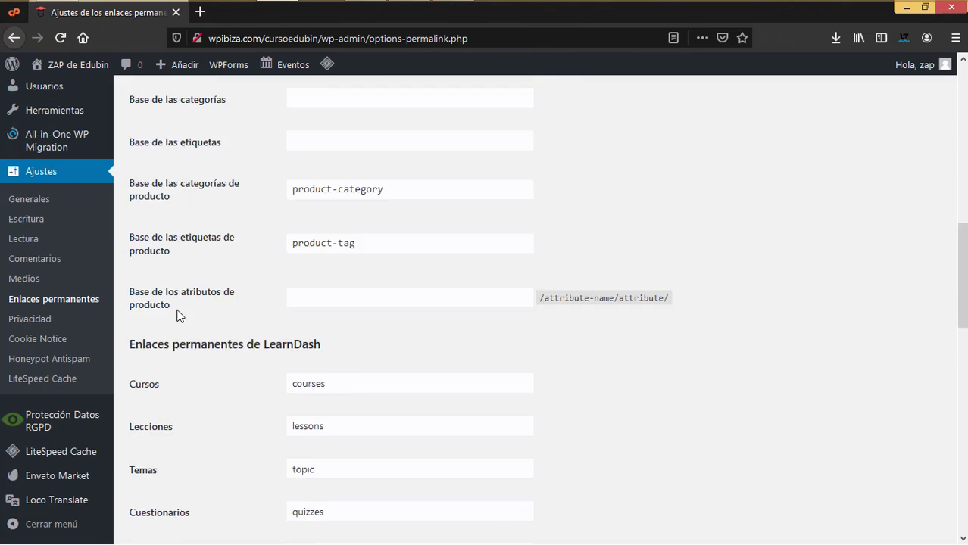
{"action": "scroll", "coordinate": [174, 439], "scroll_direction": "down", "scroll_amount": 12}
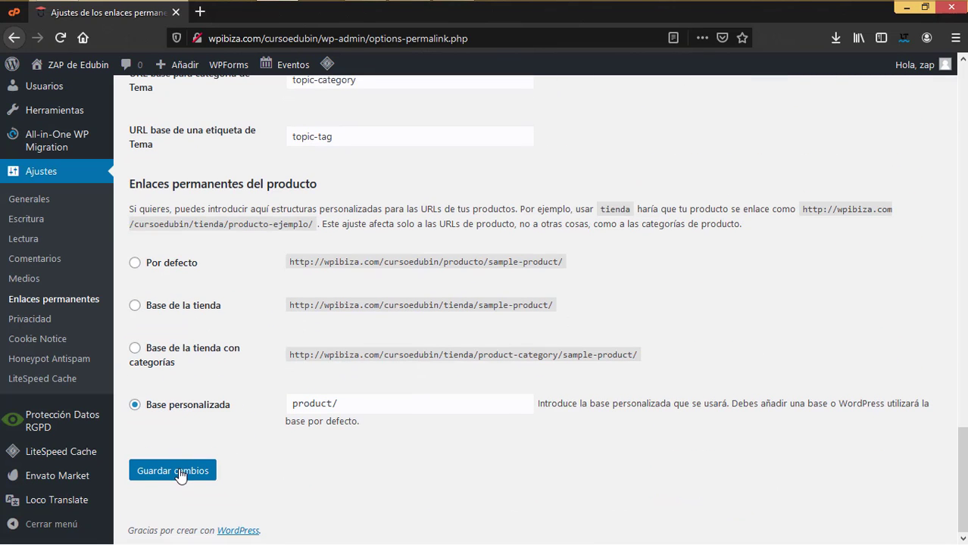
{"action": "left_click", "coordinate": [180, 477]}
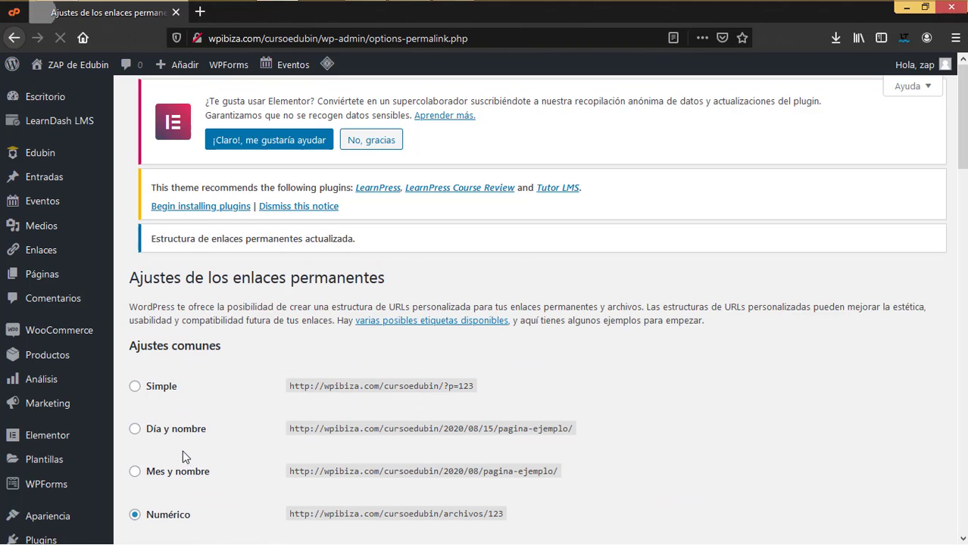
{"action": "scroll", "coordinate": [182, 450], "scroll_direction": "down", "scroll_amount": 2}
{"action": "scroll", "coordinate": [167, 397], "scroll_direction": "down", "scroll_amount": 10}
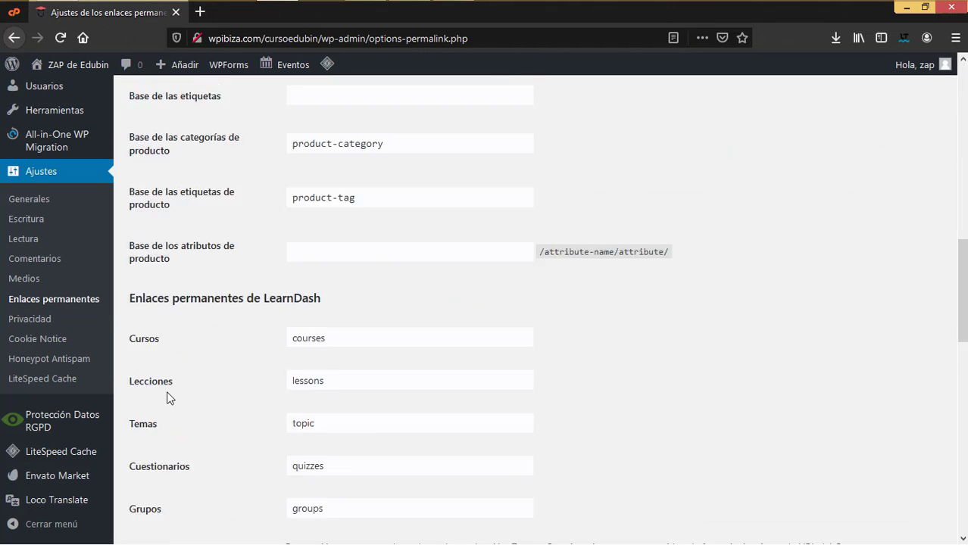
{"action": "left_click", "coordinate": [176, 474]}
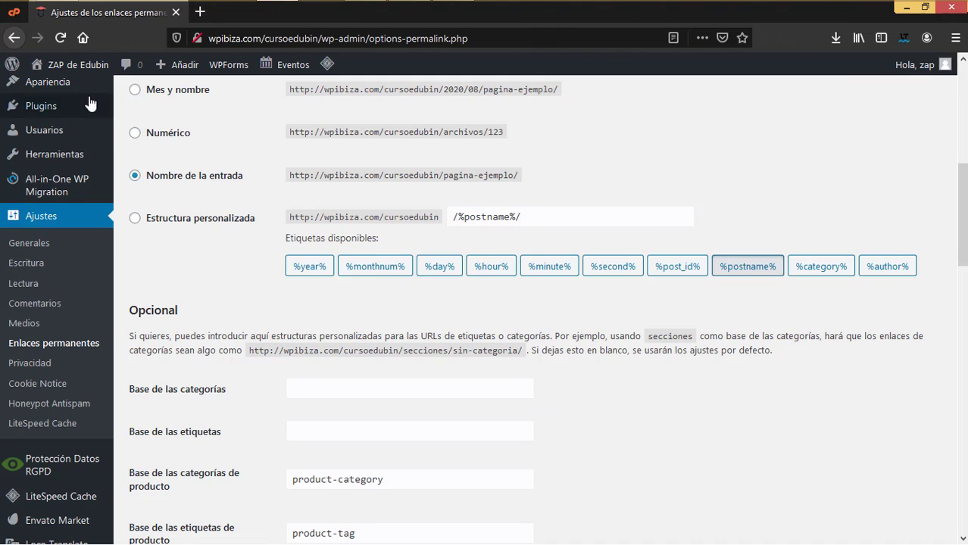
{"action": "mouse_move", "coordinate": [49, 74]}
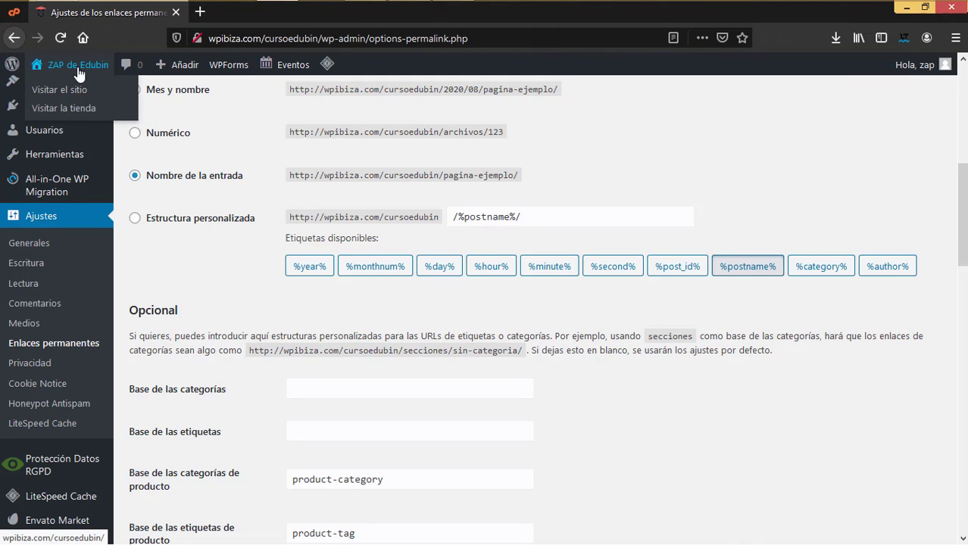
{"action": "scroll", "coordinate": [110, 334], "scroll_direction": "down", "scroll_amount": 5}
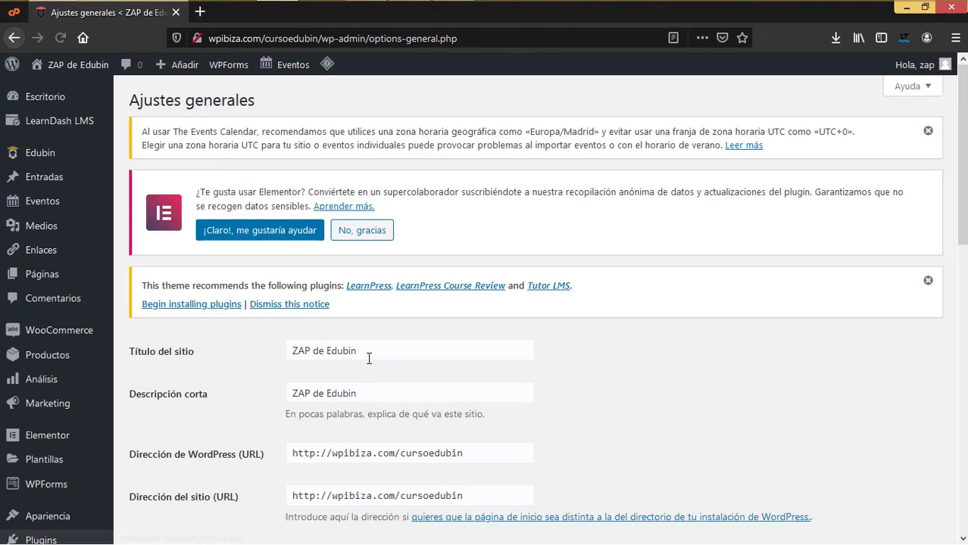
- Set both the site title and the short description to 'Mi academia'
{"action": "left_click", "coordinate": [365, 351]}
{"action": "key", "text": "ctrl+a"}
{"action": "type", "text": "Mi academia en linea"}
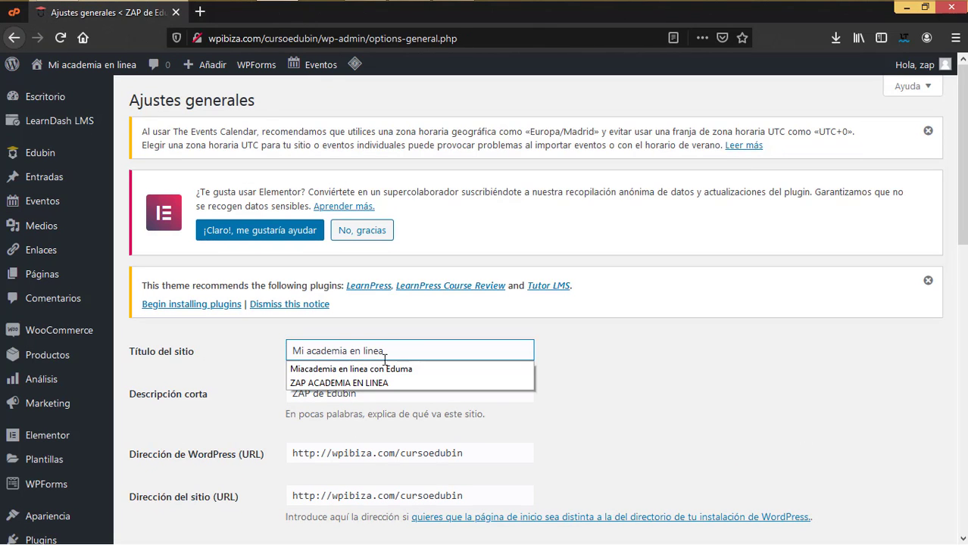
{"action": "key", "text": "ctrl+a"}
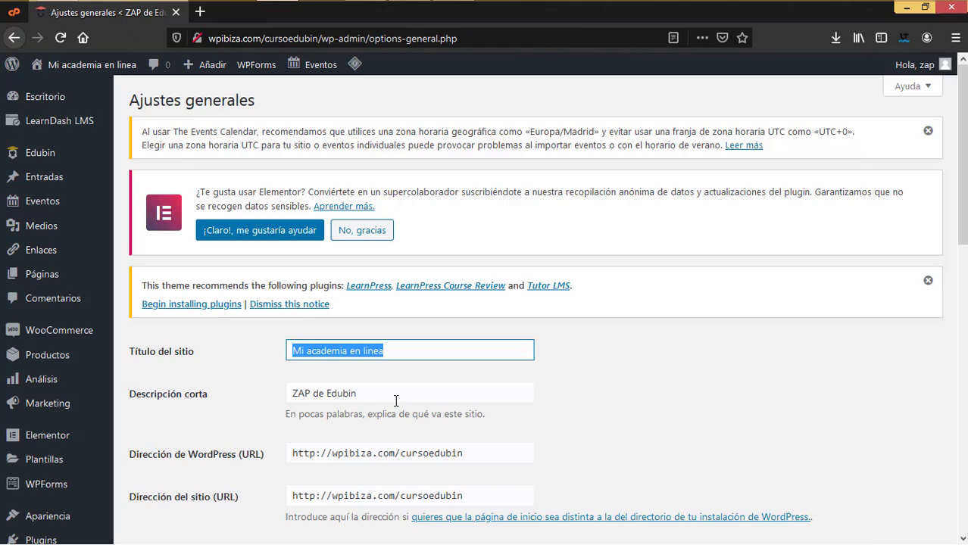
{"action": "left_click", "coordinate": [396, 400]}
{"action": "key", "text": "ctrl+a"}
{"action": "type", "text": "Mi academia en linea"}
{"action": "left_click", "coordinate": [498, 358]}
{"action": "key", "text": "ctrl+a"}
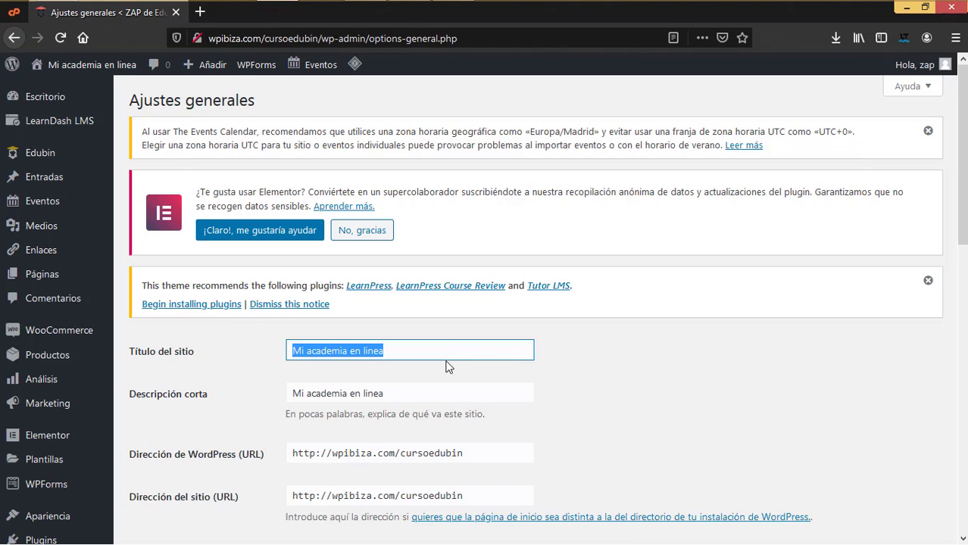
{"action": "left_click", "coordinate": [446, 366]}
{"action": "left_click", "coordinate": [423, 349]}
{"action": "key", "text": "BackSpace"}
{"action": "key", "text": "BackSpace"}
{"action": "key", "text": "BackSpace"}
{"action": "key", "text": "BackSpace"}
{"action": "key", "text": "BackSpace"}
{"action": "key", "text": "BackSpace"}
{"action": "key", "text": "BackSpace"}
{"action": "key", "text": "BackSpace"}
{"action": "key", "text": "BackSpace"}
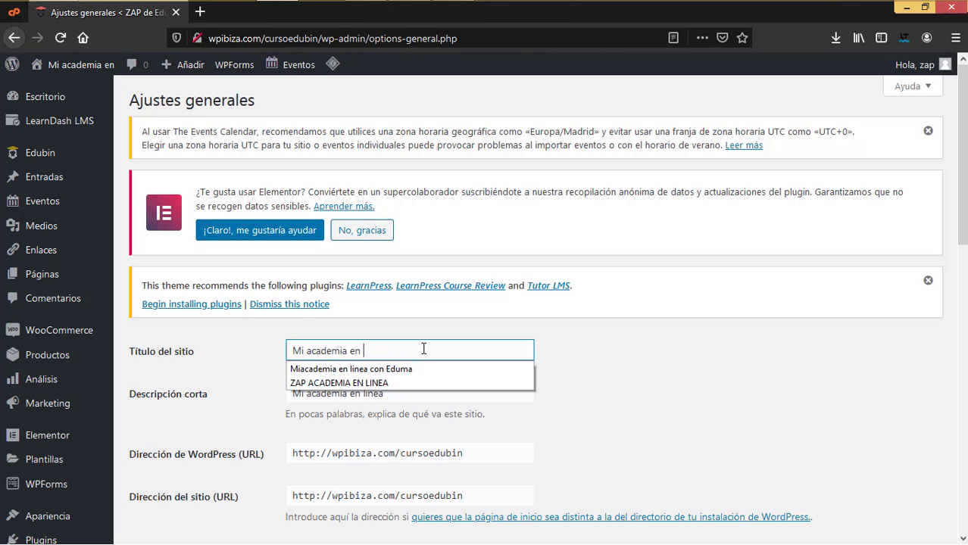
{"action": "left_click", "coordinate": [422, 331]}
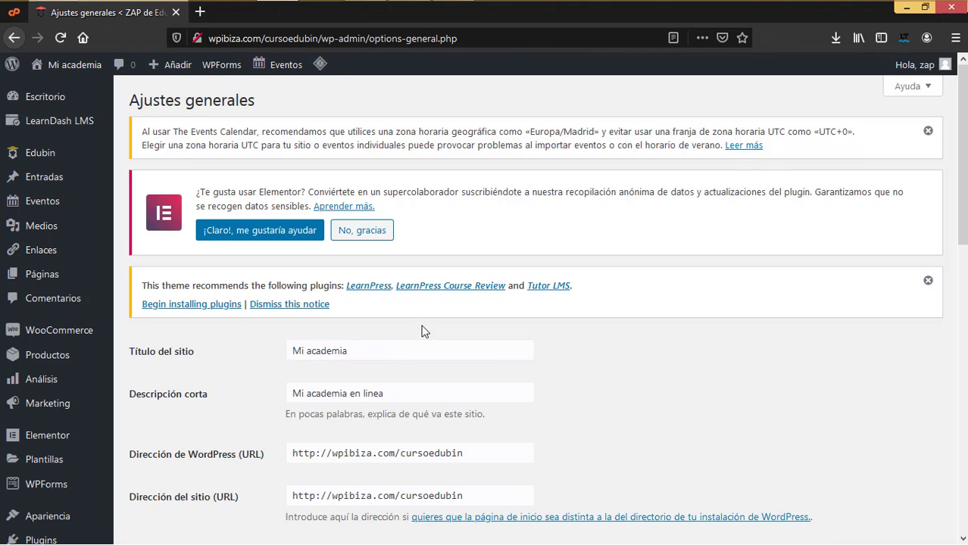
{"action": "left_click", "coordinate": [401, 389]}
{"action": "key", "text": "BackSpace"}
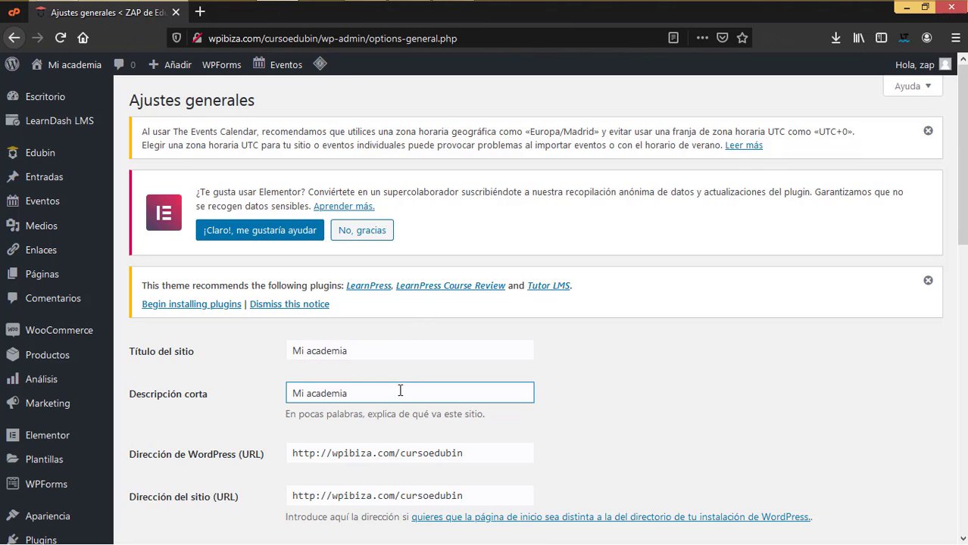
- Save the General Settings with the new title and tagline
{"action": "scroll", "coordinate": [508, 405], "scroll_direction": "down", "scroll_amount": 6}
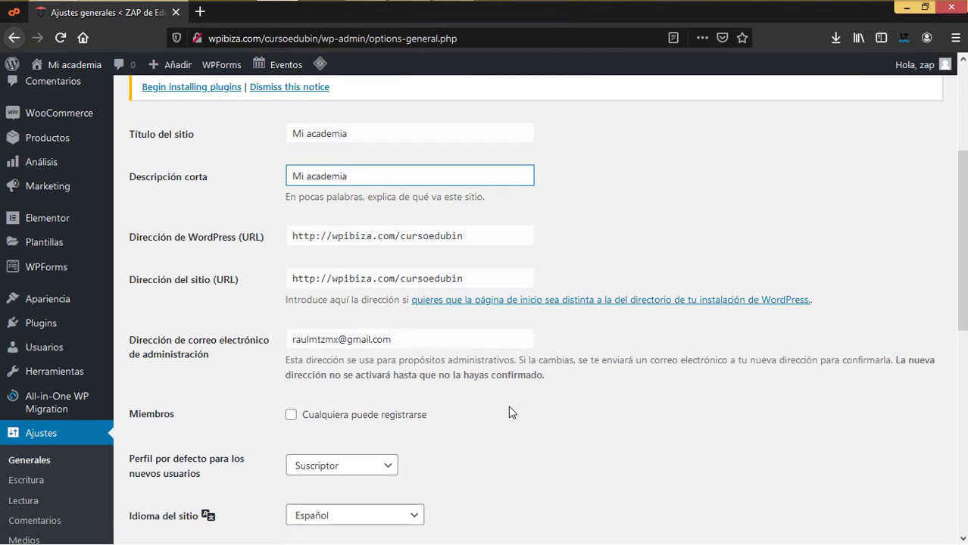
{"action": "scroll", "coordinate": [508, 409], "scroll_direction": "up", "scroll_amount": 1}
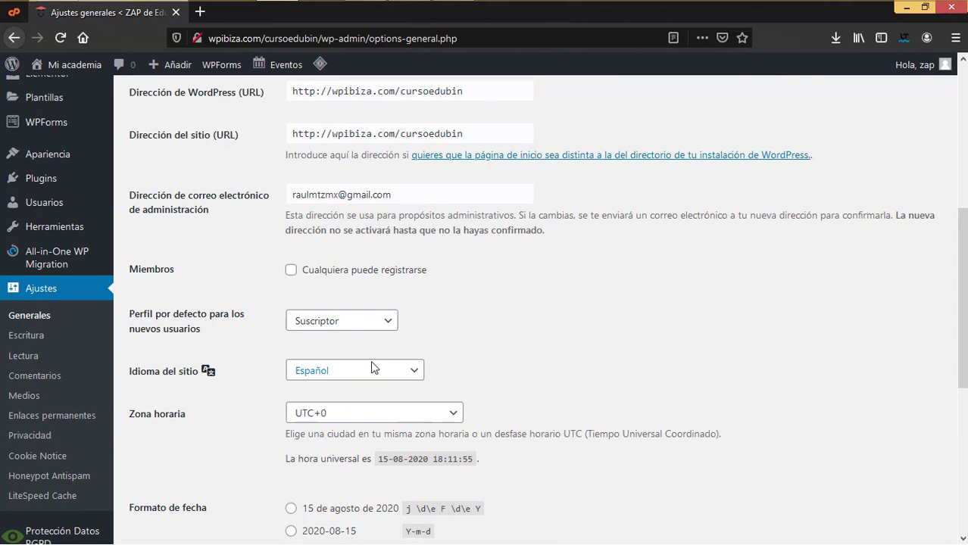
{"action": "scroll", "coordinate": [371, 365], "scroll_direction": "down", "scroll_amount": 3}
{"action": "scroll", "coordinate": [318, 401], "scroll_direction": "up", "scroll_amount": 5}
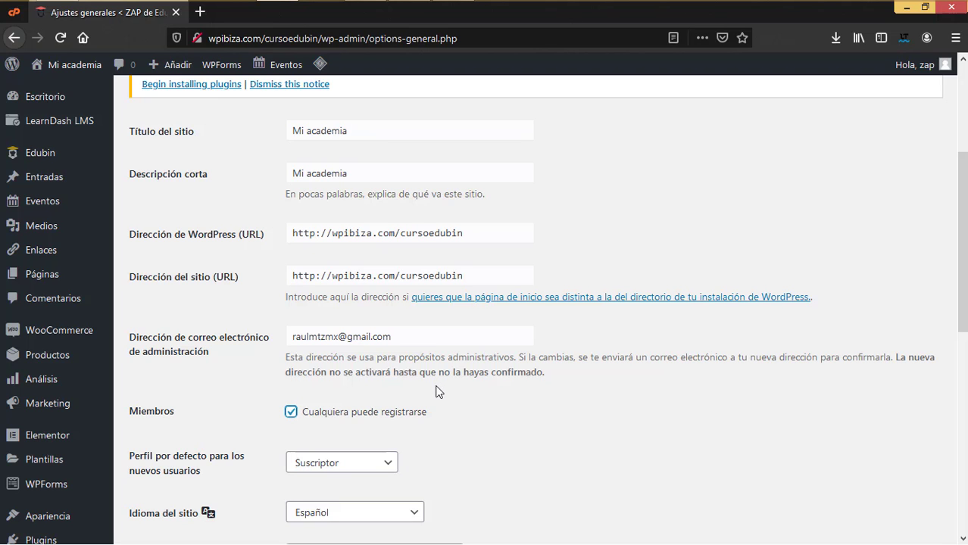
{"action": "scroll", "coordinate": [421, 400], "scroll_direction": "down", "scroll_amount": 5}
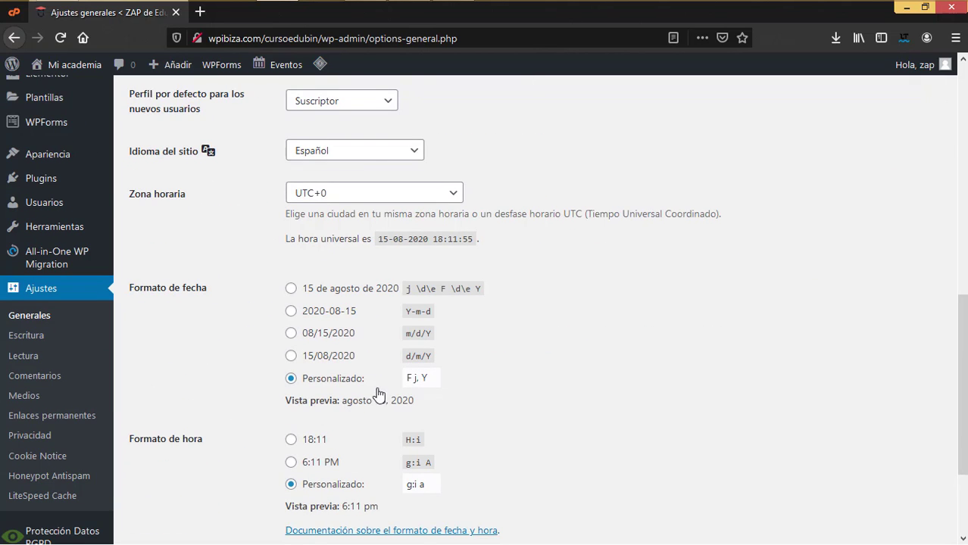
{"action": "scroll", "coordinate": [379, 394], "scroll_direction": "down", "scroll_amount": 1}
{"action": "left_click", "coordinate": [182, 471]}
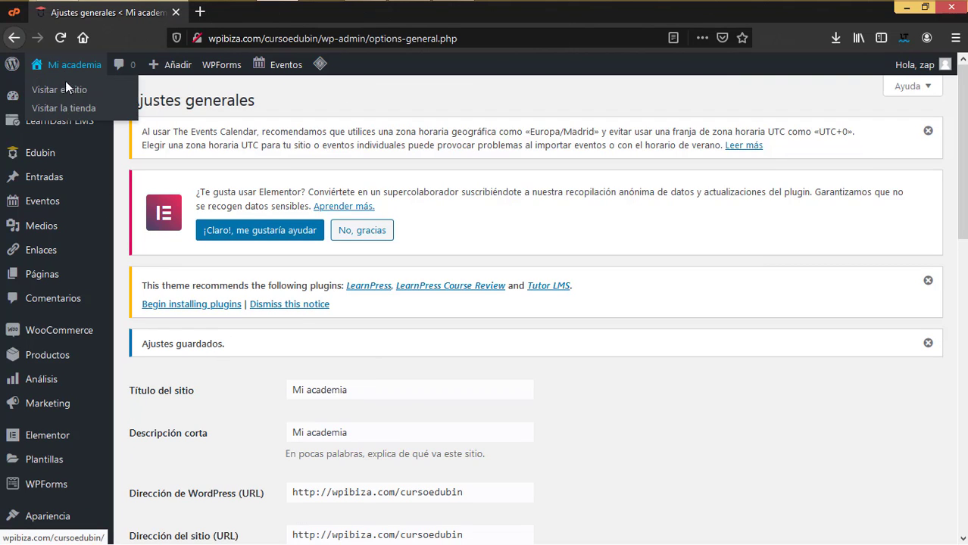
- Open the public Mi academia site in a new browser tab and switch to it
{"action": "right_click", "coordinate": [67, 100]}
{"action": "left_click", "coordinate": [106, 99]}
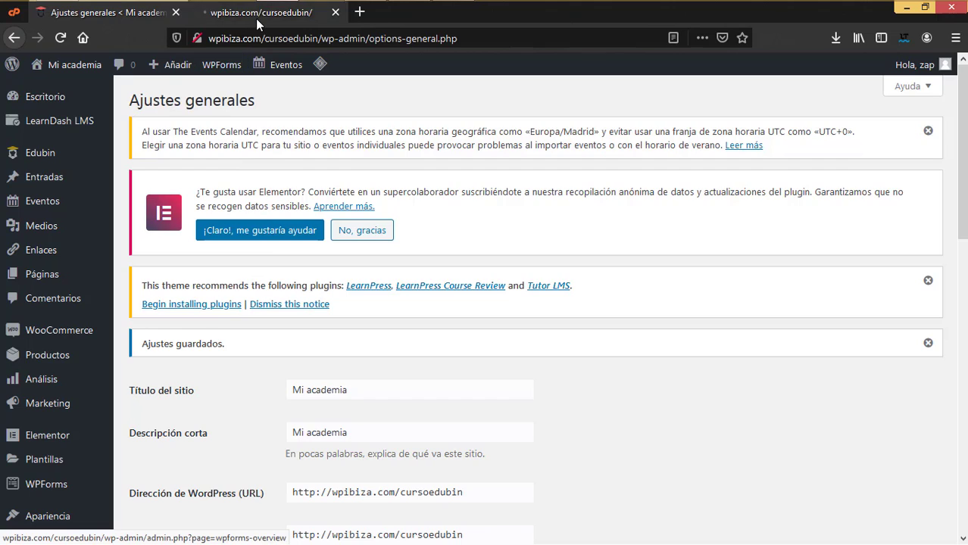
{"action": "left_click", "coordinate": [265, 12]}
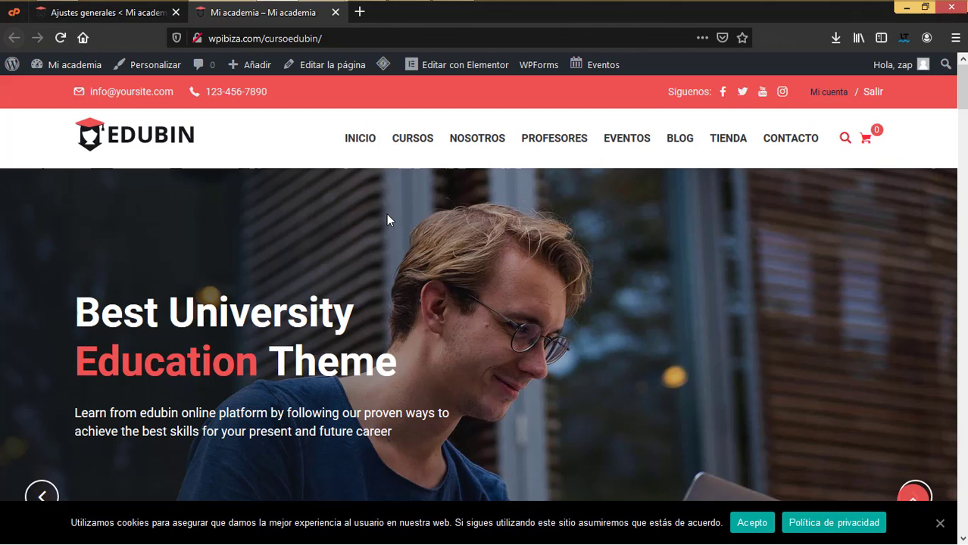
- Scroll through the Edubin home page to review its courses, events and blog posts
{"action": "scroll", "coordinate": [605, 239], "scroll_direction": "down", "scroll_amount": 1}
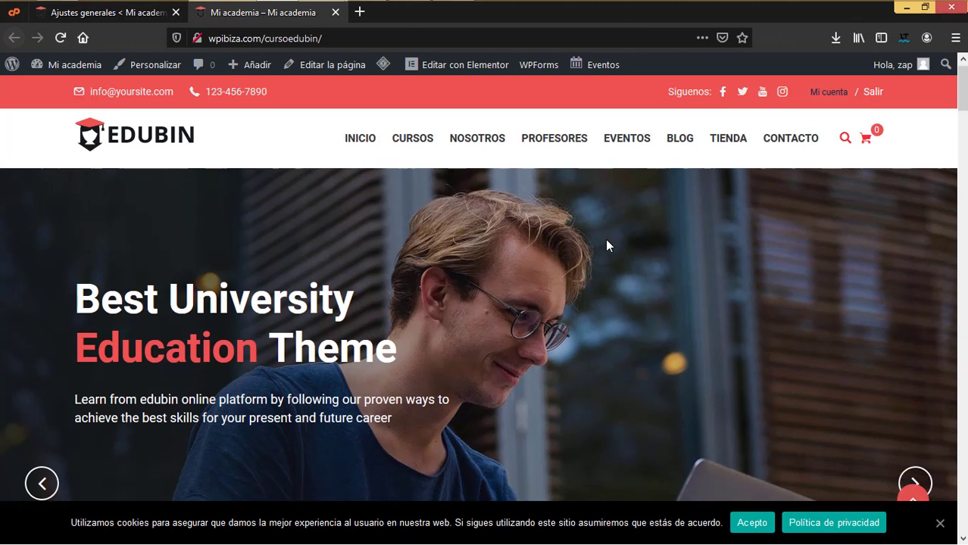
{"action": "scroll", "coordinate": [605, 244], "scroll_direction": "down", "scroll_amount": 3}
{"action": "scroll", "coordinate": [605, 244], "scroll_direction": "up", "scroll_amount": 4}
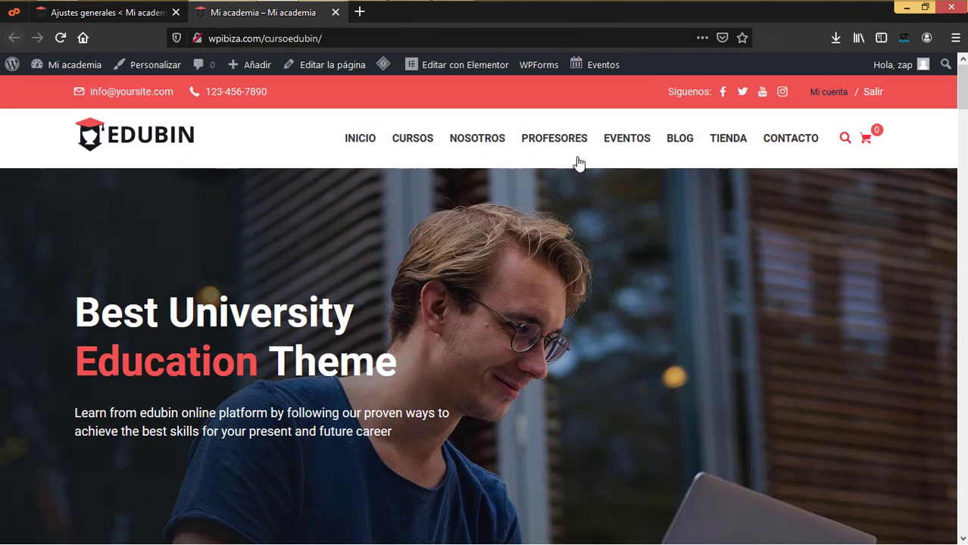
{"action": "scroll", "coordinate": [662, 243], "scroll_direction": "down", "scroll_amount": 6}
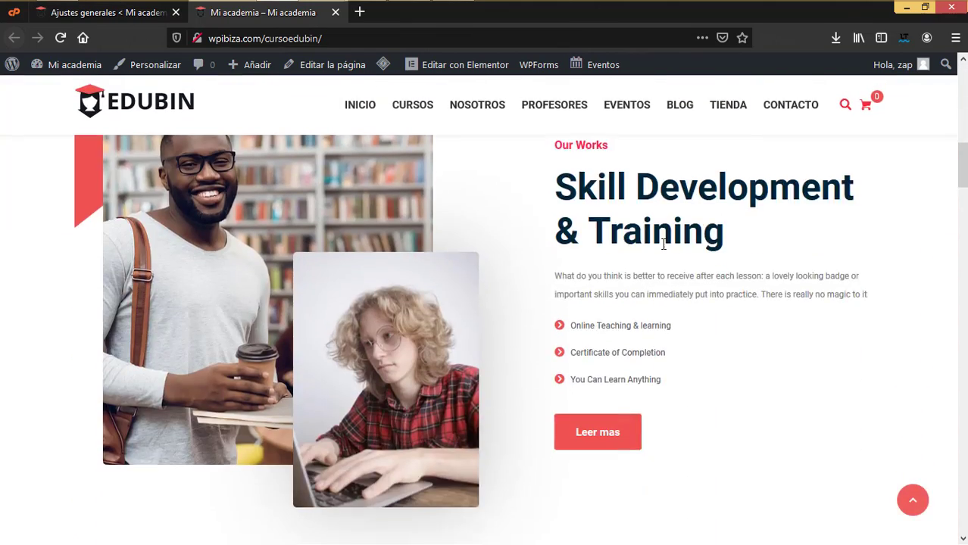
{"action": "scroll", "coordinate": [662, 243], "scroll_direction": "up", "scroll_amount": 6}
{"action": "scroll", "coordinate": [661, 243], "scroll_direction": "down", "scroll_amount": 8}
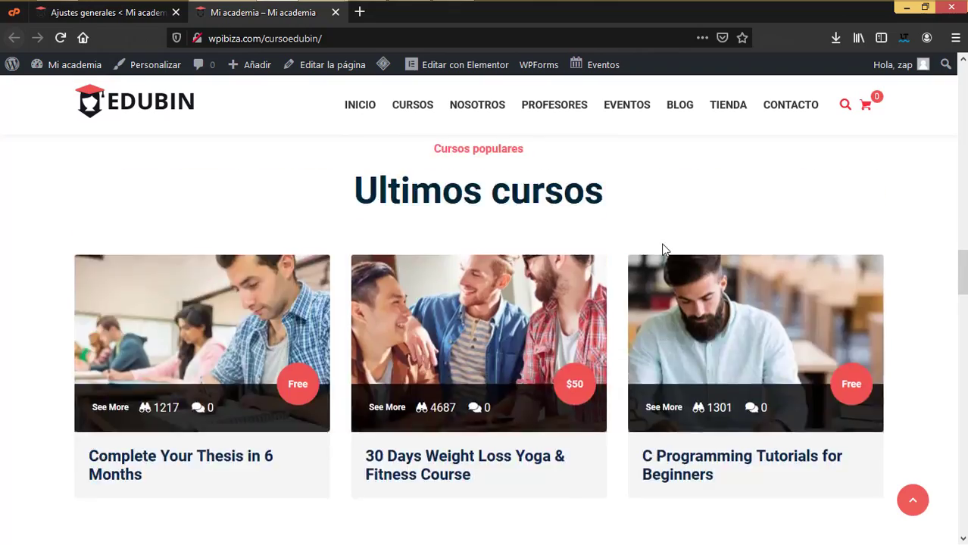
{"action": "scroll", "coordinate": [662, 248], "scroll_direction": "up", "scroll_amount": 5}
{"action": "scroll", "coordinate": [662, 249], "scroll_direction": "down", "scroll_amount": 10}
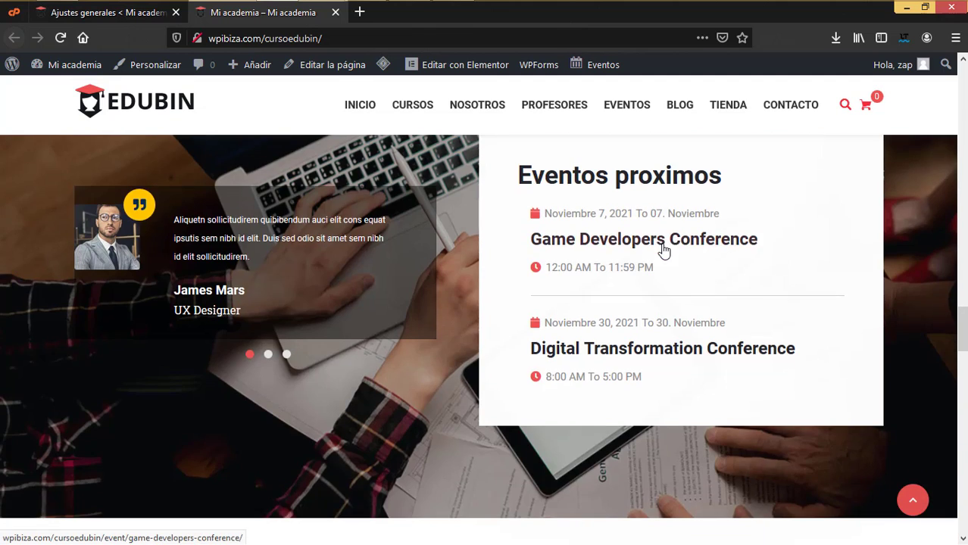
{"action": "scroll", "coordinate": [565, 324], "scroll_direction": "down", "scroll_amount": 4}
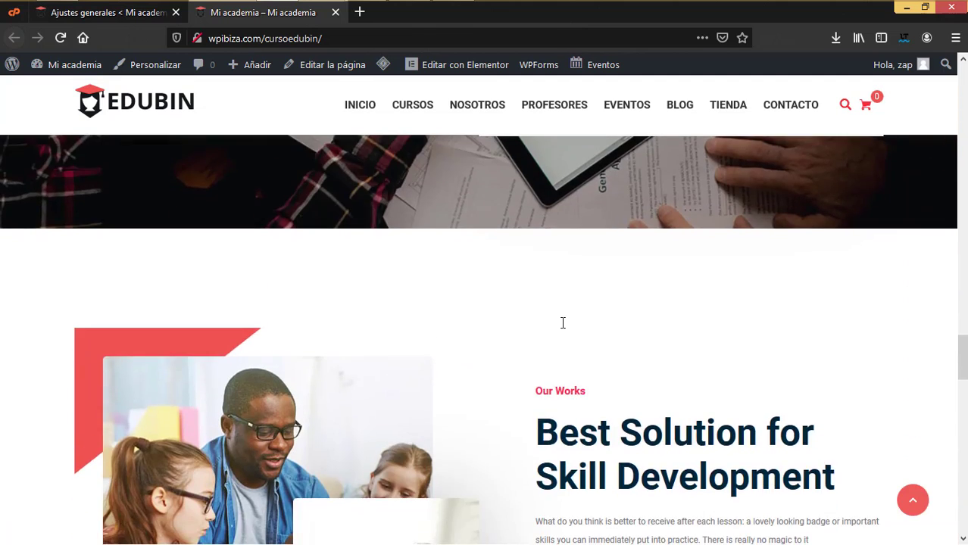
{"action": "scroll", "coordinate": [563, 323], "scroll_direction": "down", "scroll_amount": 12}
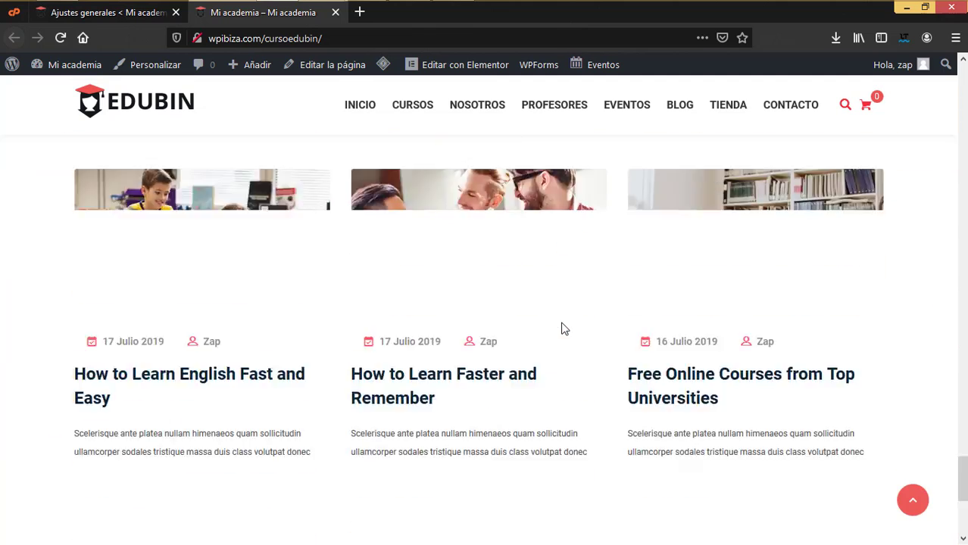
{"action": "scroll", "coordinate": [563, 326], "scroll_direction": "down", "scroll_amount": 3}
{"action": "scroll", "coordinate": [579, 324], "scroll_direction": "down", "scroll_amount": 2}
{"action": "scroll", "coordinate": [580, 322], "scroll_direction": "up", "scroll_amount": 4}
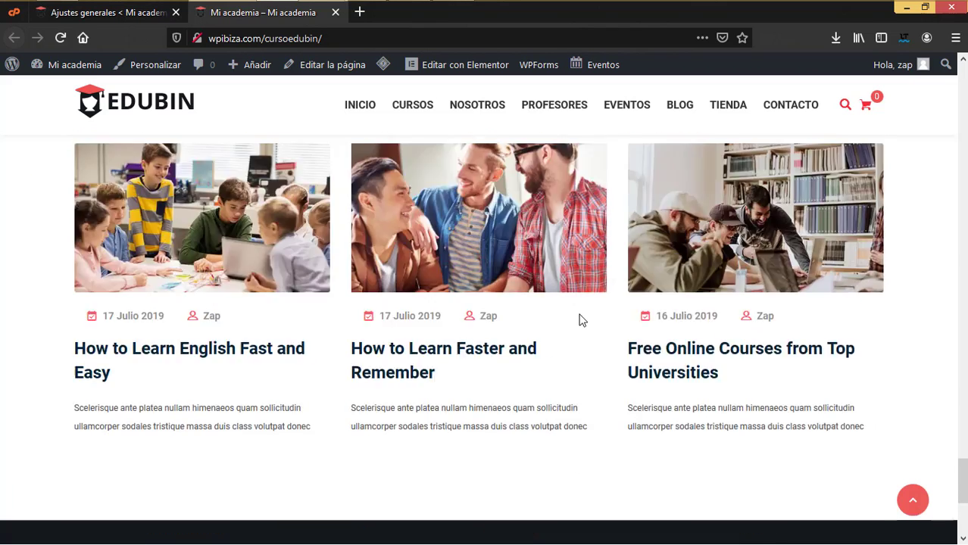
{"action": "scroll", "coordinate": [578, 318], "scroll_direction": "up", "scroll_amount": 3}
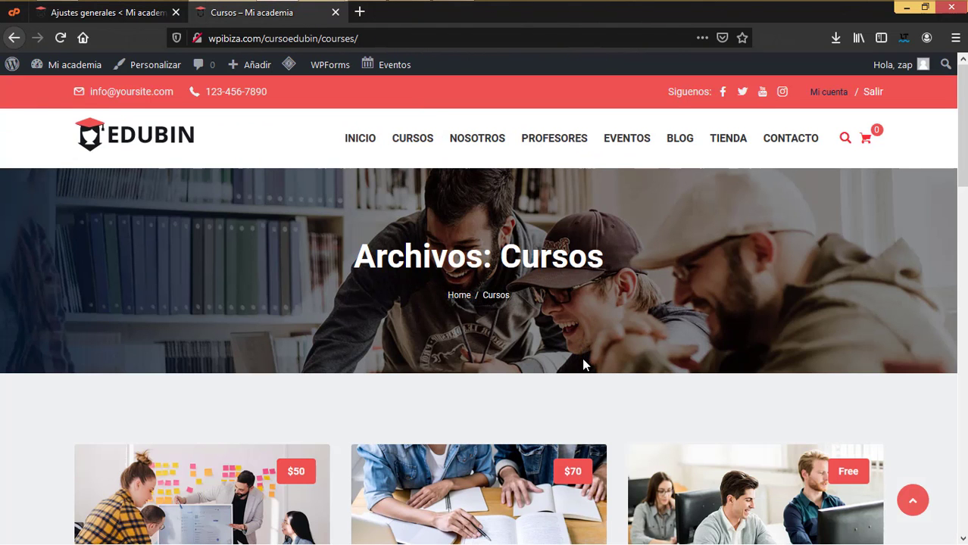
- Open the Learn JavaScript course from the course list and view its Materiales section
{"action": "scroll", "coordinate": [583, 364], "scroll_direction": "down", "scroll_amount": 5}
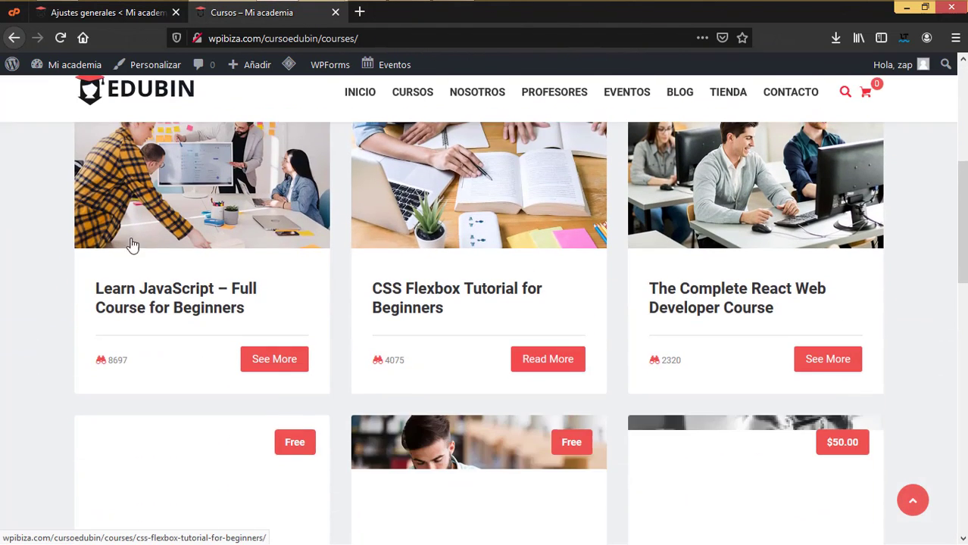
{"action": "scroll", "coordinate": [559, 302], "scroll_direction": "down", "scroll_amount": 3}
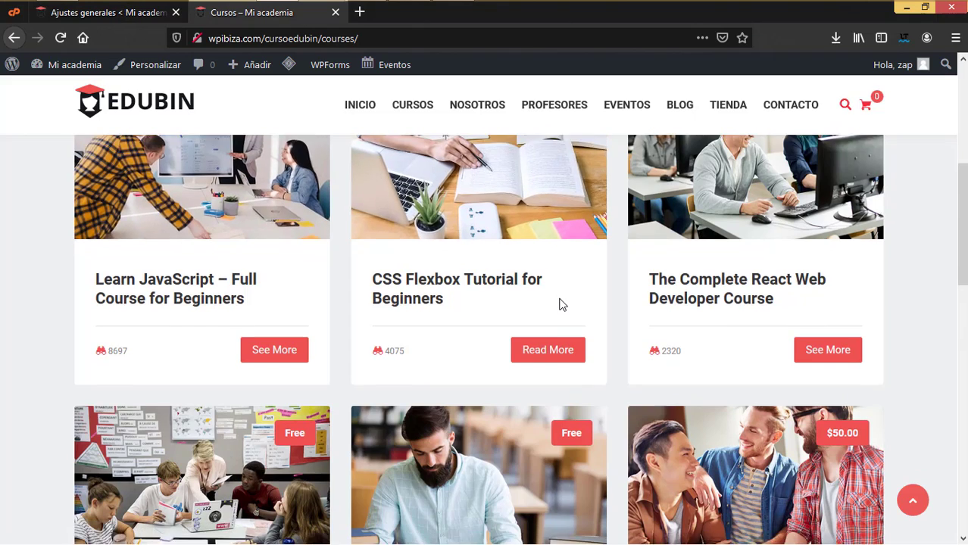
{"action": "scroll", "coordinate": [561, 305], "scroll_direction": "up", "scroll_amount": 5}
{"action": "left_click", "coordinate": [198, 263]}
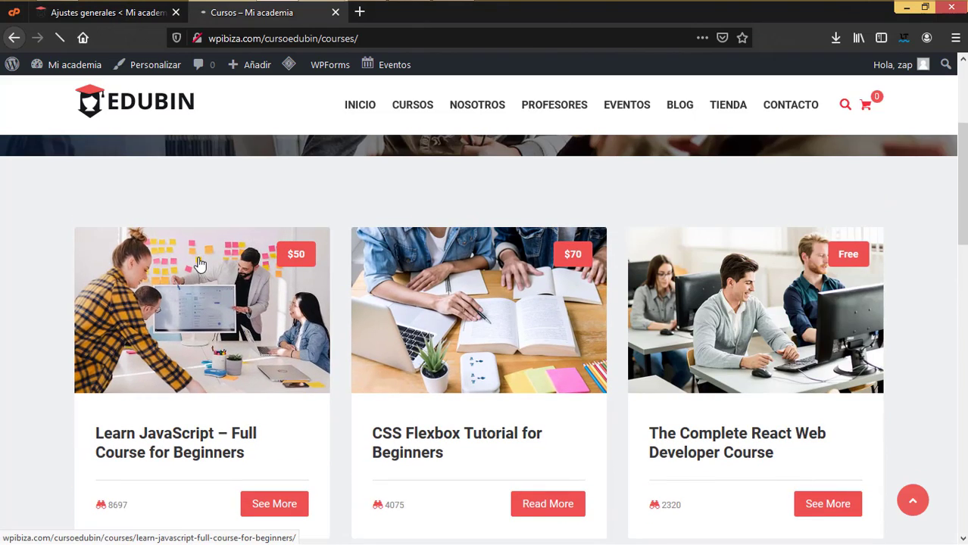
{"action": "scroll", "coordinate": [367, 303], "scroll_direction": "up", "scroll_amount": 5}
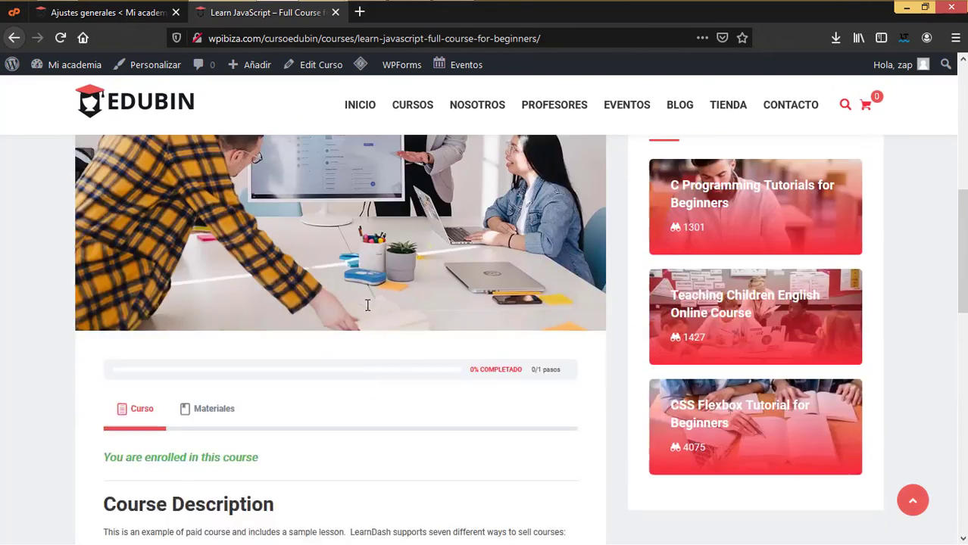
{"action": "left_click", "coordinate": [214, 434]}
{"action": "scroll", "coordinate": [327, 418], "scroll_direction": "up", "scroll_amount": 5}
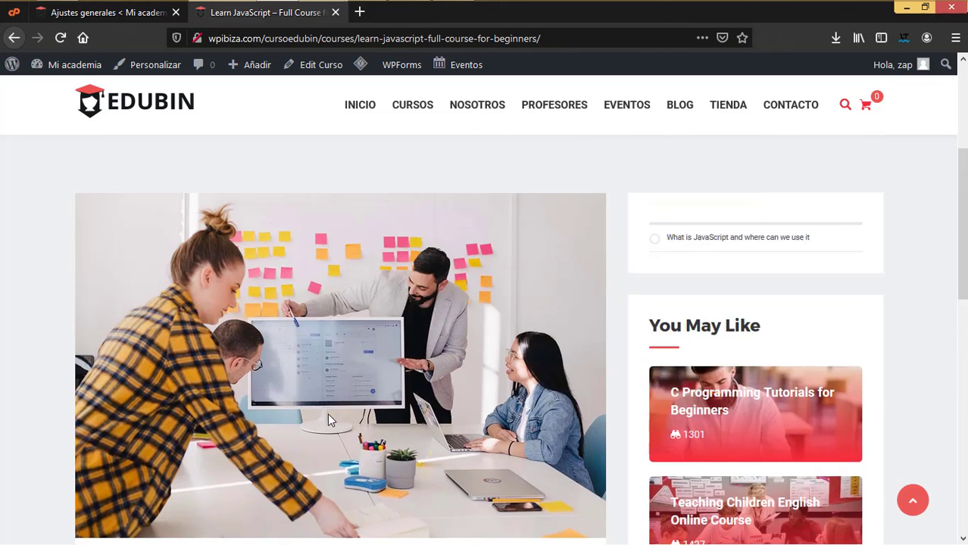
{"action": "scroll", "coordinate": [326, 408], "scroll_direction": "down", "scroll_amount": 4}
{"action": "scroll", "coordinate": [322, 400], "scroll_direction": "up", "scroll_amount": 5}
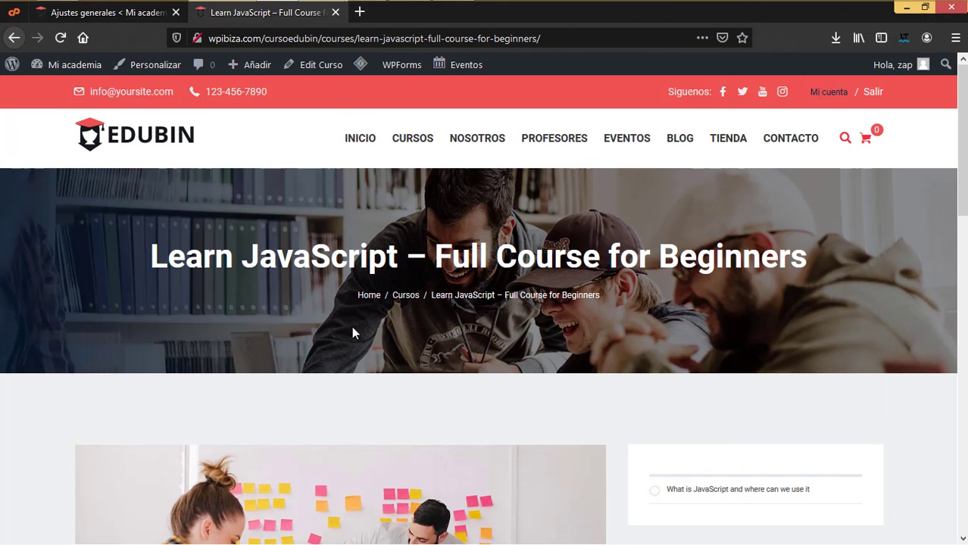
- Visit the Sobre nosotros page under NOSOTROS, then the Profesores teachers page
{"action": "mouse_move", "coordinate": [484, 146]}
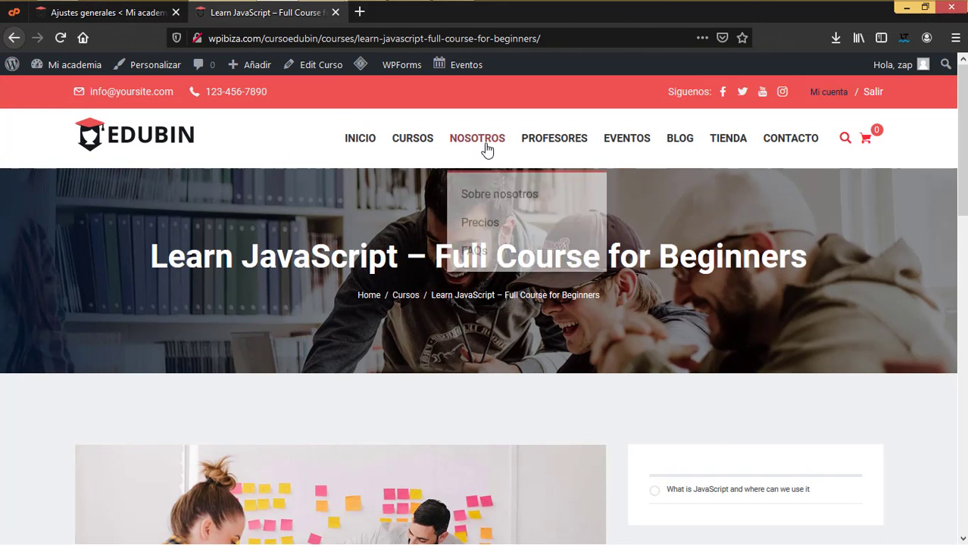
{"action": "left_click", "coordinate": [499, 201]}
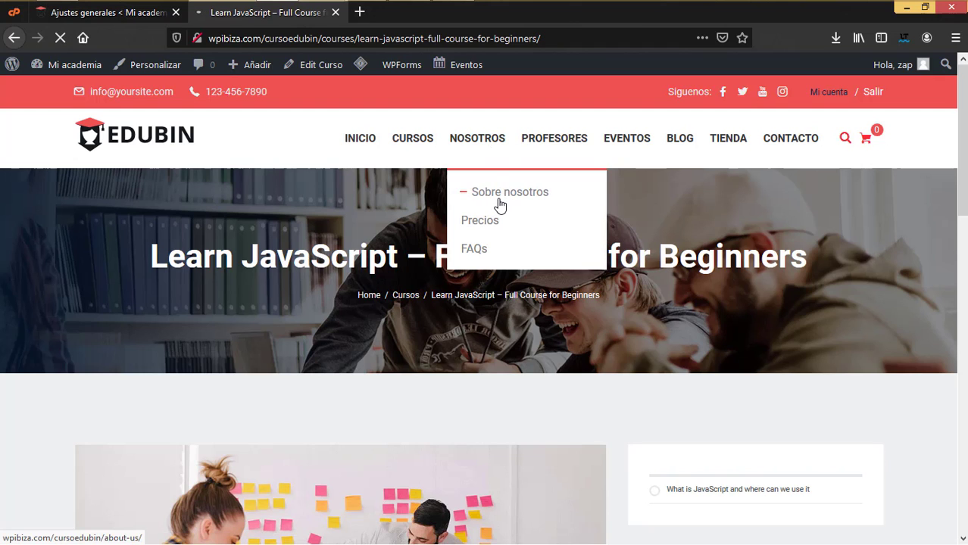
{"action": "scroll", "coordinate": [530, 152], "scroll_direction": "down", "scroll_amount": 5}
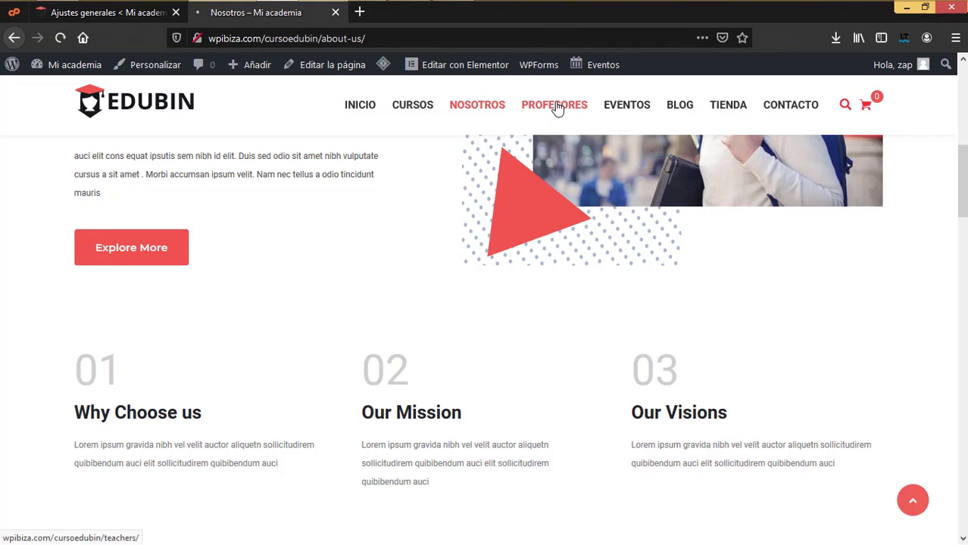
{"action": "left_click", "coordinate": [555, 105]}
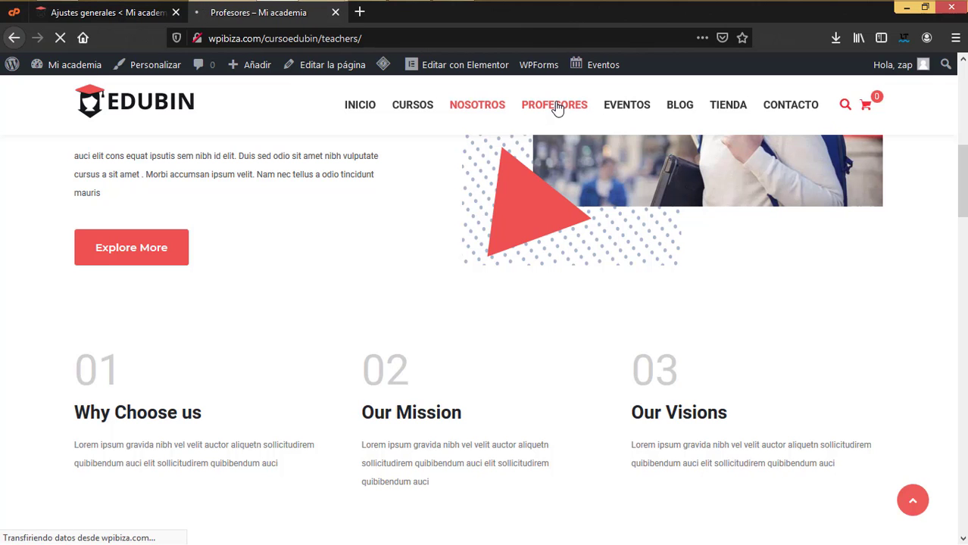
{"action": "scroll", "coordinate": [597, 241], "scroll_direction": "down", "scroll_amount": 6}
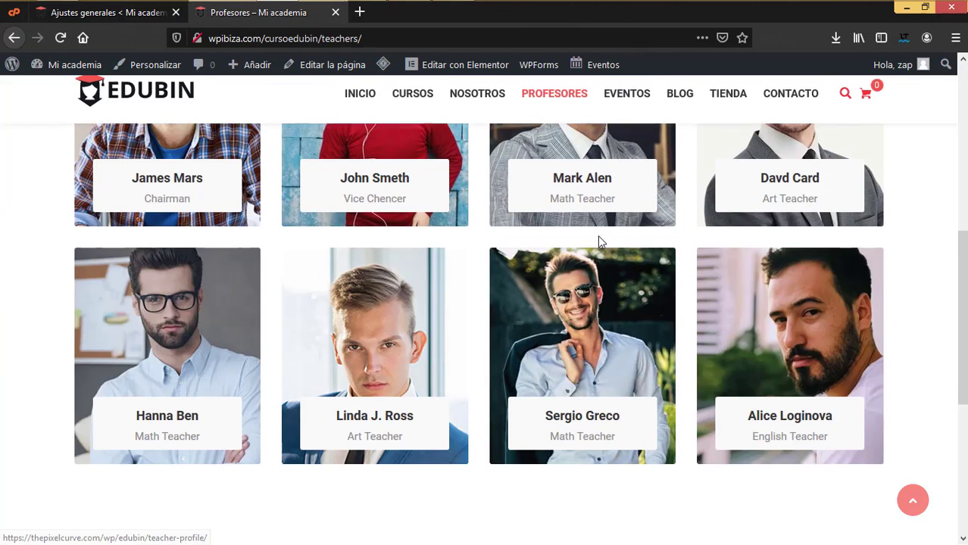
{"action": "scroll", "coordinate": [615, 129], "scroll_direction": "up", "scroll_amount": 4}
{"action": "mouse_move", "coordinate": [634, 140]}
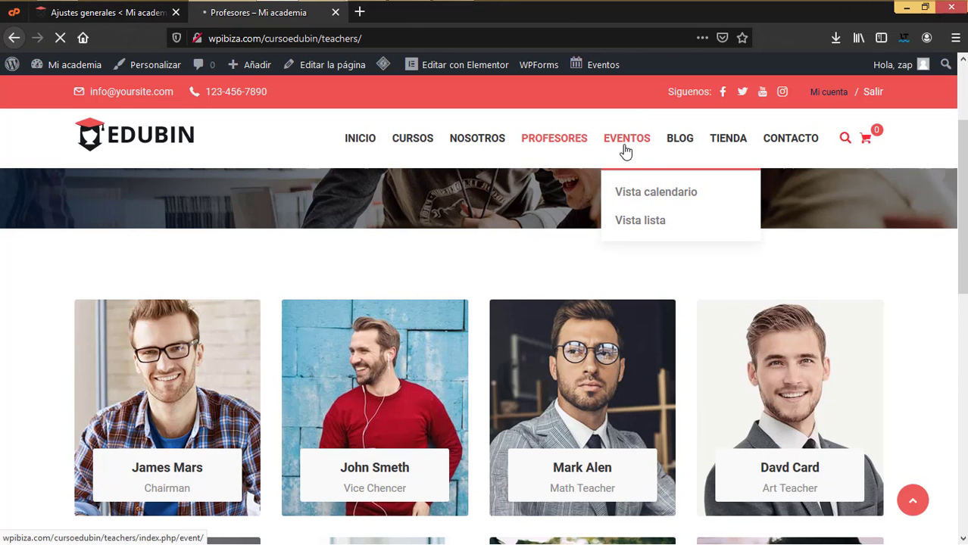
- Browse the Eventos archive page and then the blog page
{"action": "left_click", "coordinate": [626, 141]}
{"action": "scroll", "coordinate": [613, 286], "scroll_direction": "down", "scroll_amount": 5}
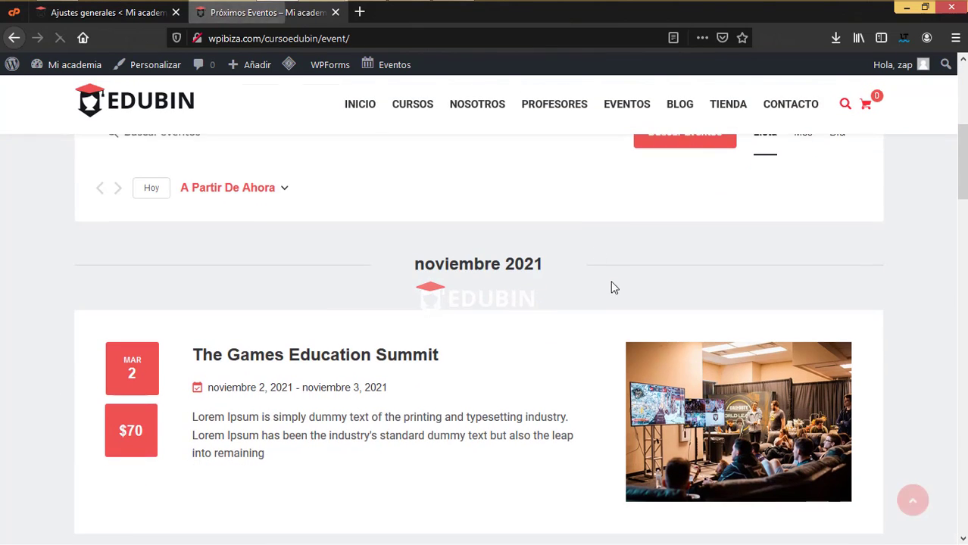
{"action": "scroll", "coordinate": [689, 152], "scroll_direction": "up", "scroll_amount": 5}
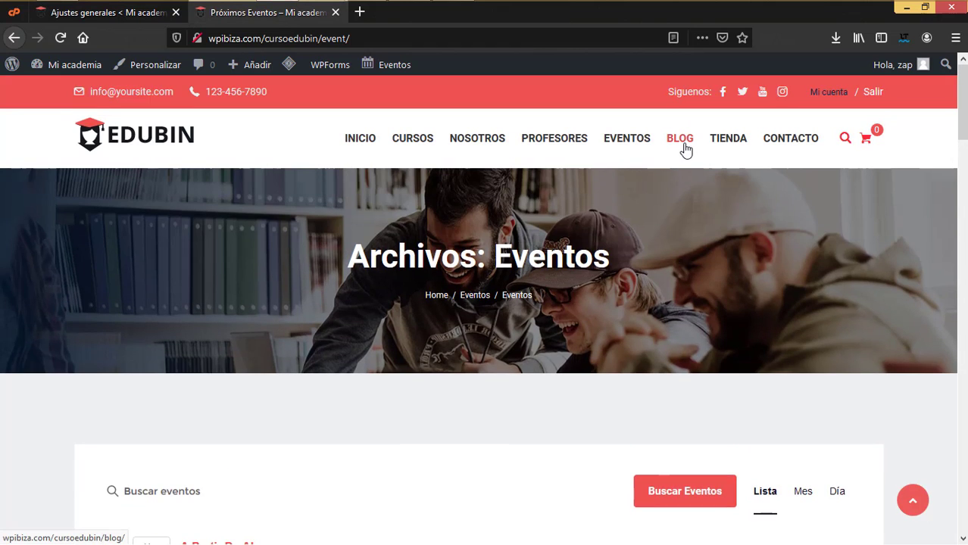
{"action": "left_click", "coordinate": [685, 147]}
{"action": "scroll", "coordinate": [670, 346], "scroll_direction": "down", "scroll_amount": 5}
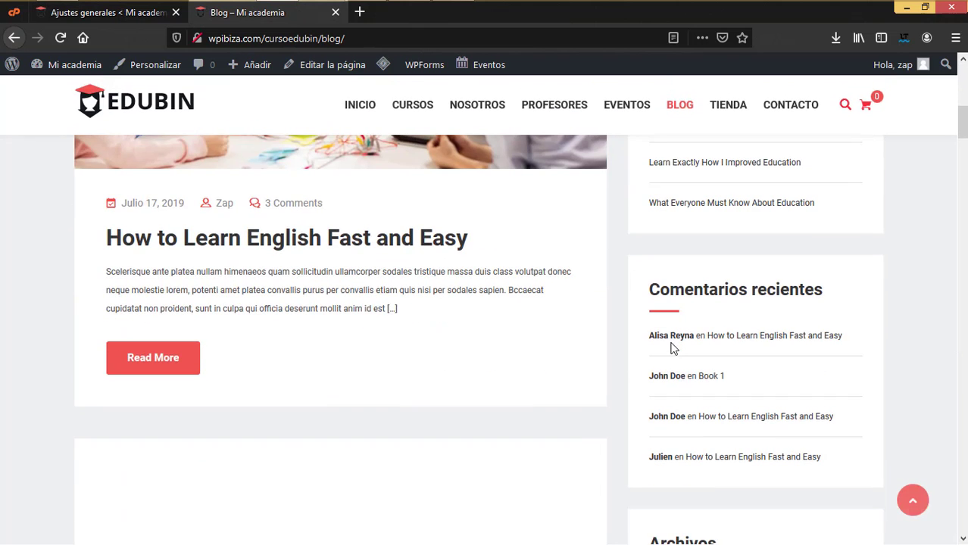
{"action": "scroll", "coordinate": [670, 346], "scroll_direction": "down", "scroll_amount": 2}
{"action": "scroll", "coordinate": [674, 348], "scroll_direction": "up", "scroll_amount": 4}
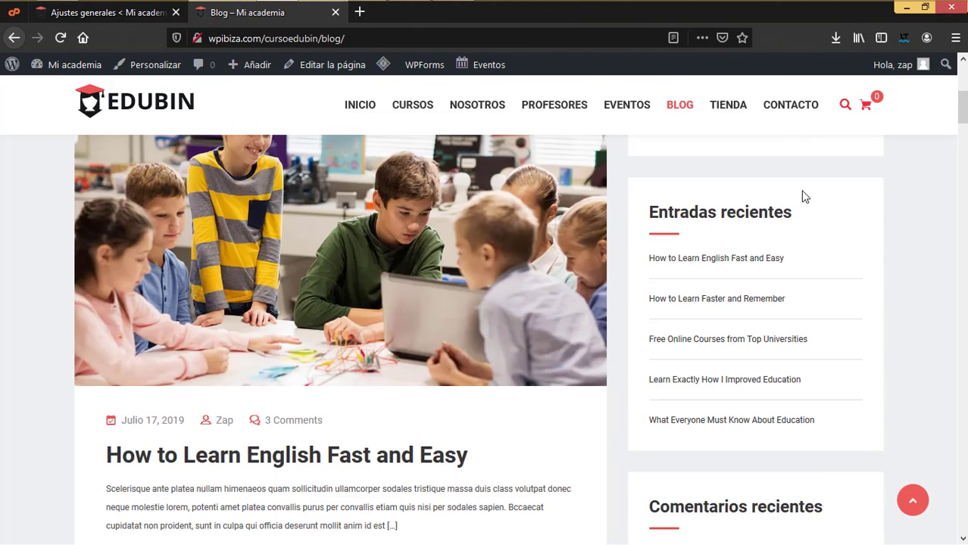
- Look over the shop's product listing, then load the Contacto page with its form
{"action": "left_click", "coordinate": [733, 109]}
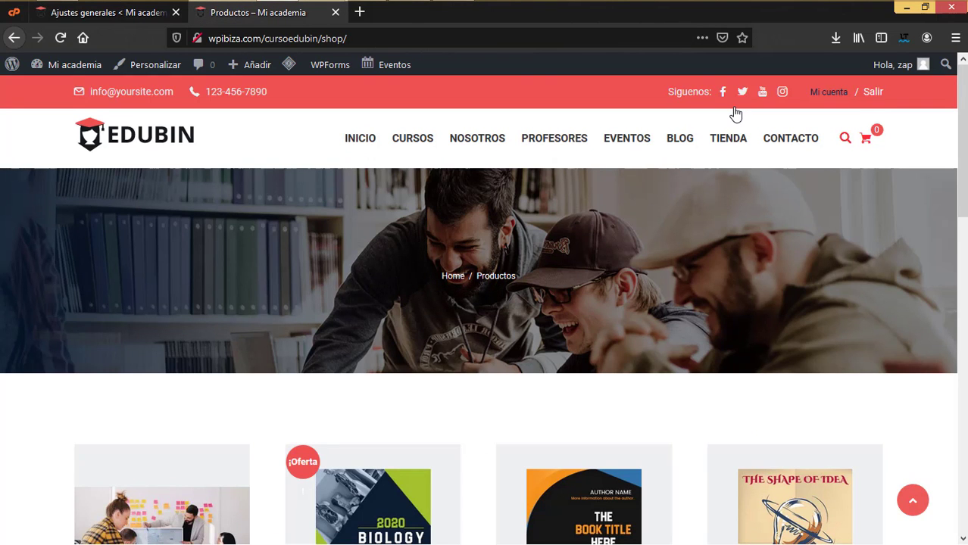
{"action": "scroll", "coordinate": [662, 341], "scroll_direction": "down", "scroll_amount": 9}
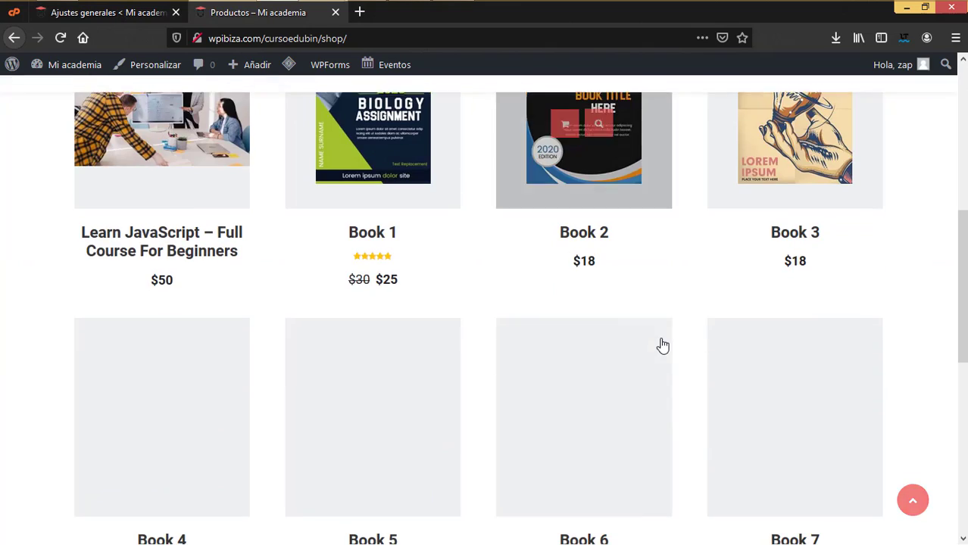
{"action": "scroll", "coordinate": [663, 345], "scroll_direction": "up", "scroll_amount": 4}
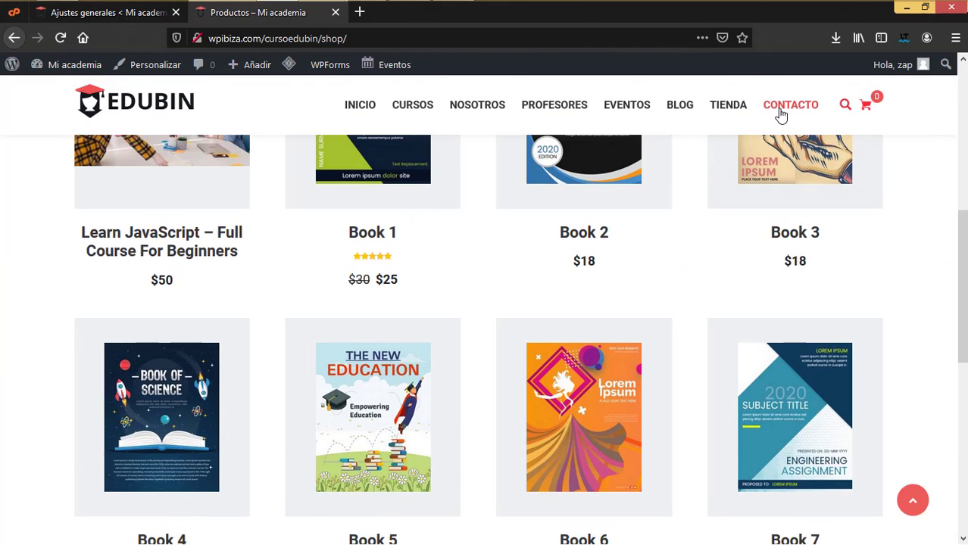
{"action": "left_click", "coordinate": [780, 113]}
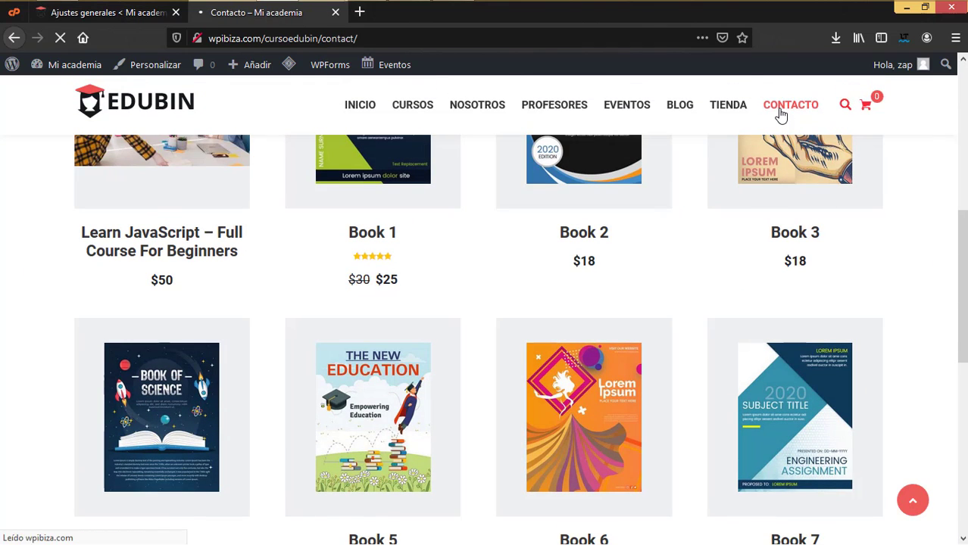
{"action": "scroll", "coordinate": [676, 343], "scroll_direction": "down", "scroll_amount": 6}
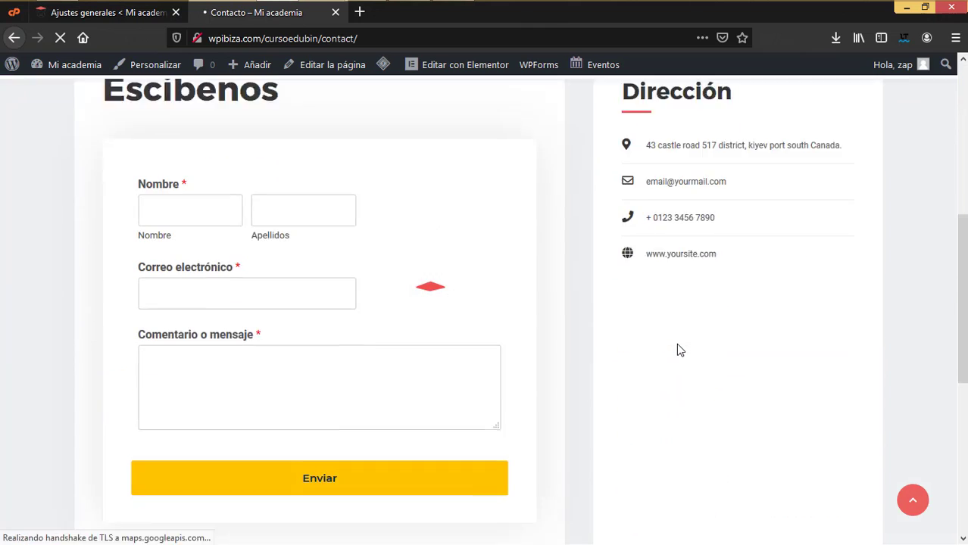
- Open the INICIO, Sobre nosotros and CONTACTO pages each in a new tab
{"action": "scroll", "coordinate": [675, 342], "scroll_direction": "up", "scroll_amount": 6}
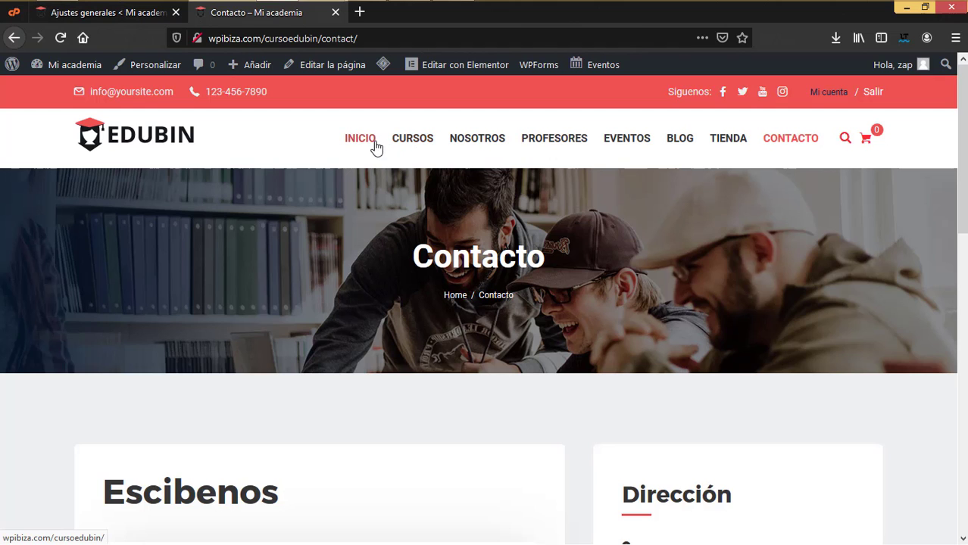
{"action": "right_click", "coordinate": [361, 144]}
{"action": "left_click", "coordinate": [429, 146]}
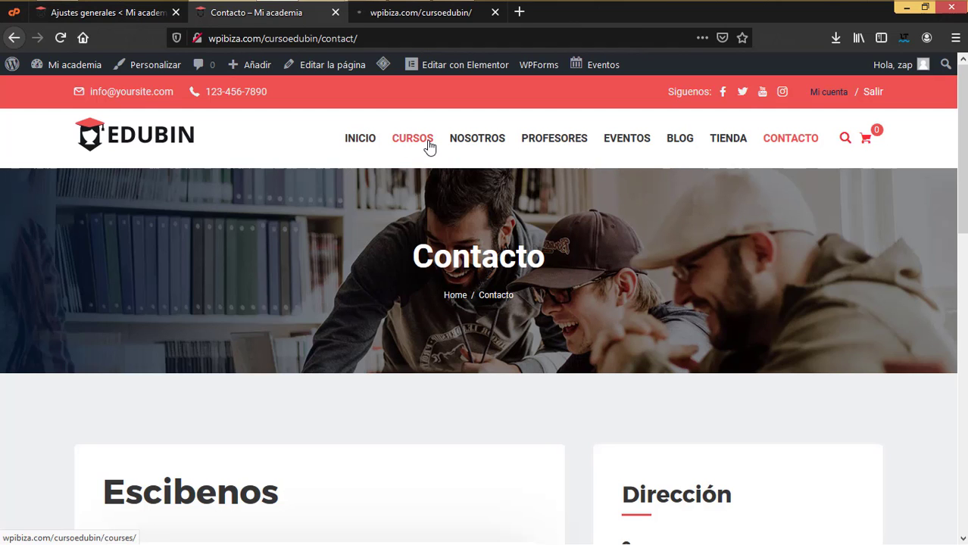
{"action": "mouse_move", "coordinate": [491, 139]}
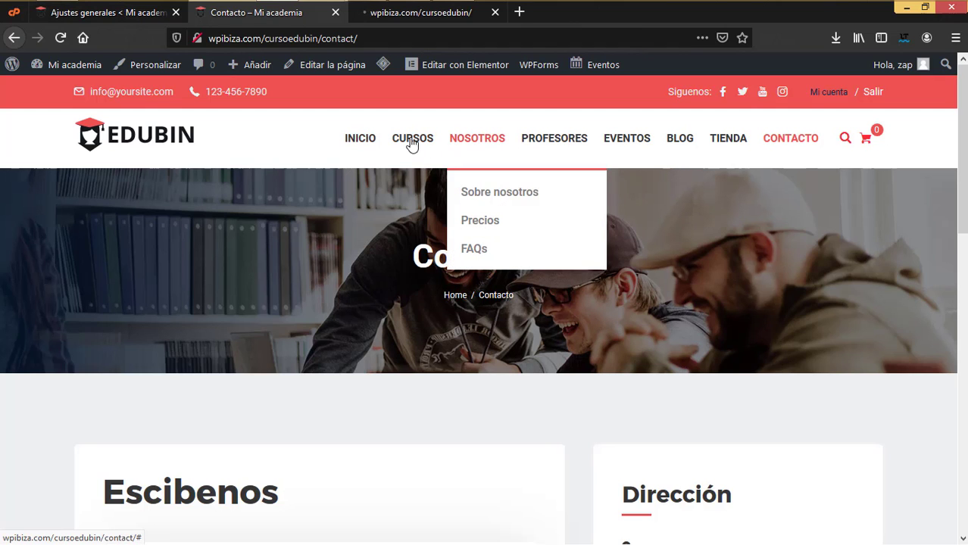
{"action": "right_click", "coordinate": [482, 144]}
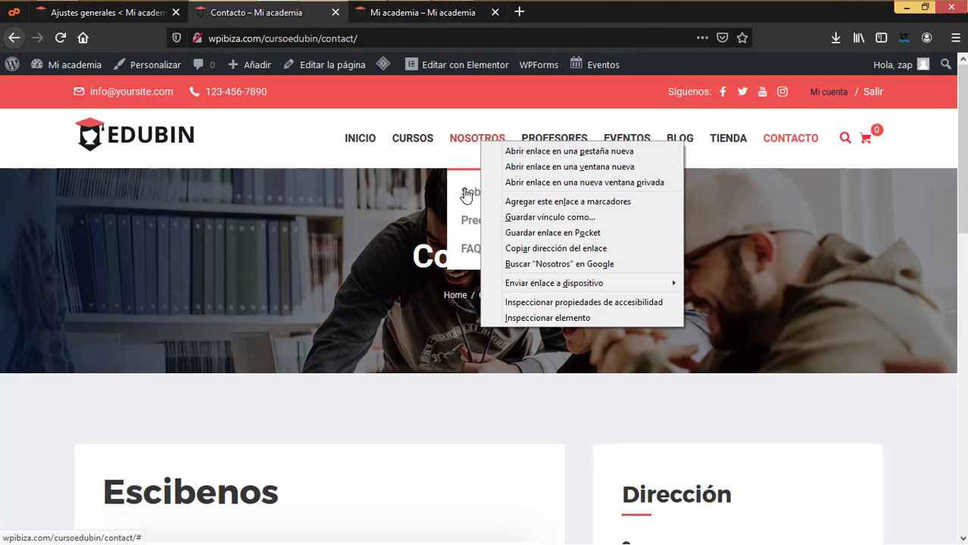
{"action": "left_click", "coordinate": [467, 149]}
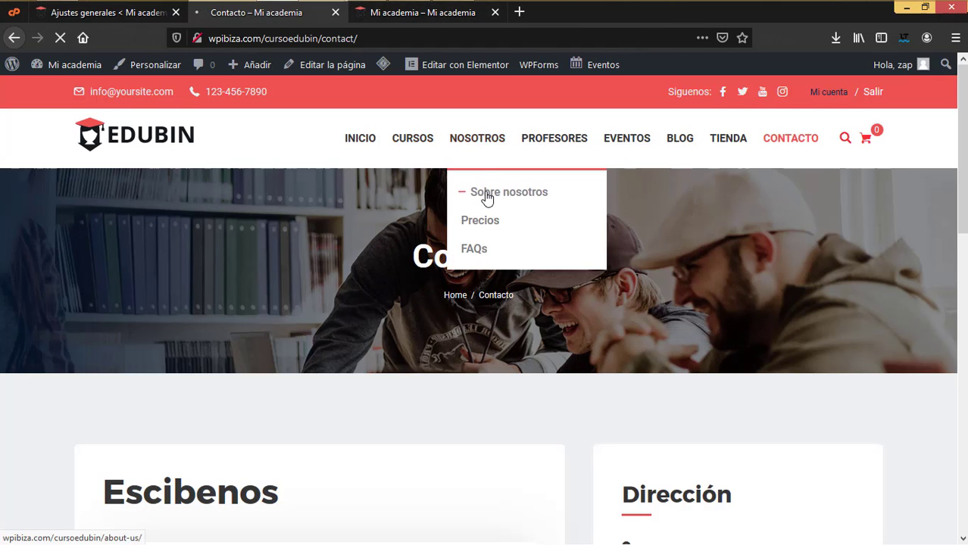
{"action": "left_click", "coordinate": [486, 225]}
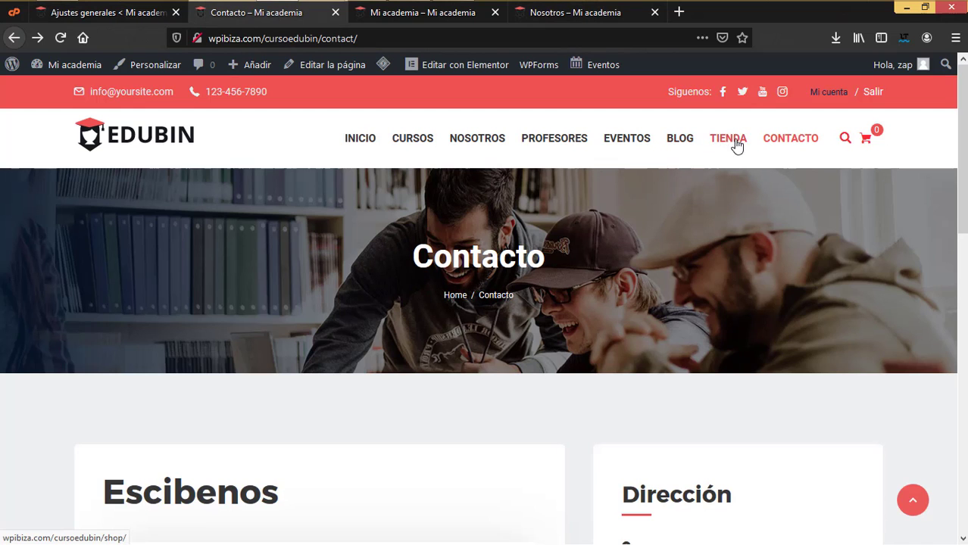
{"action": "right_click", "coordinate": [795, 142]}
{"action": "left_click", "coordinate": [803, 146]}
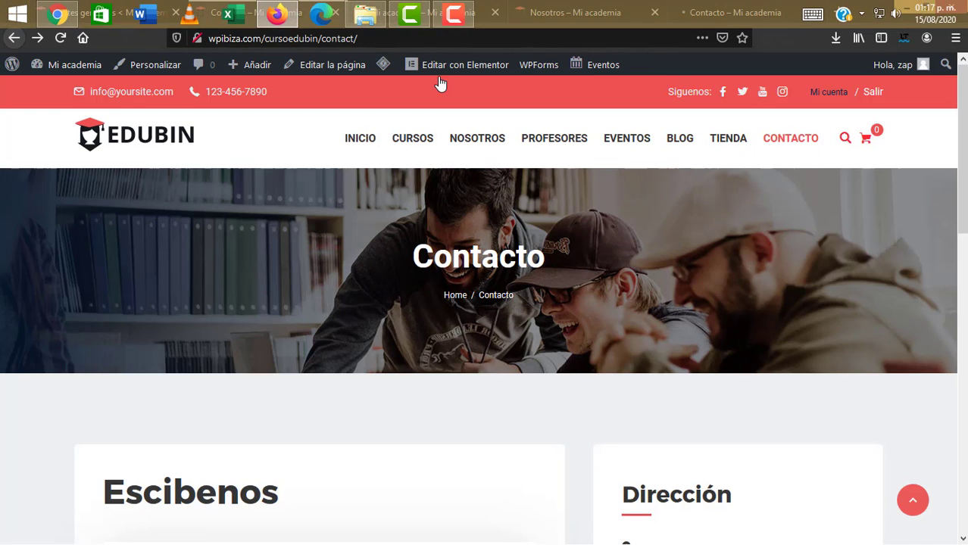
- Flip through the Contacto, home and Nosotros tabs, ending on the home page tab
{"action": "left_click", "coordinate": [424, 23]}
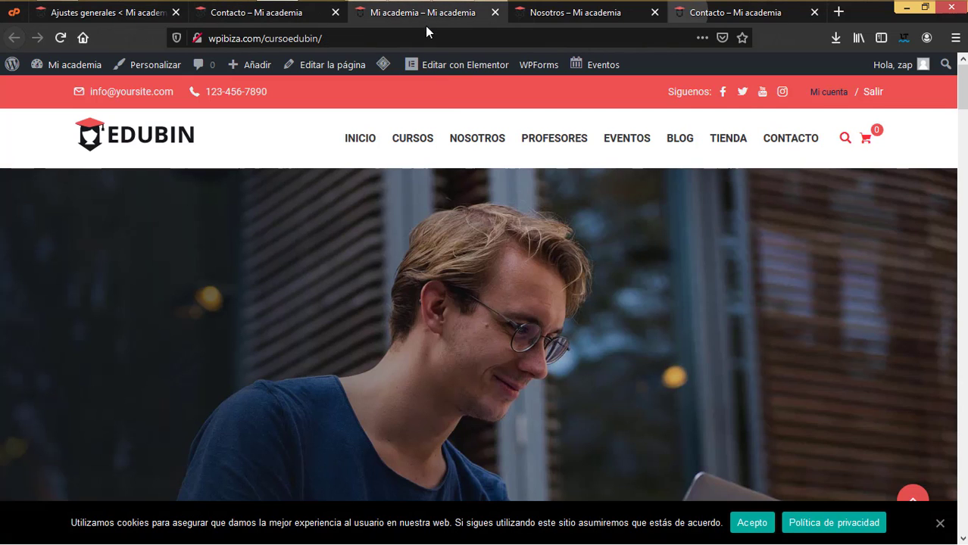
{"action": "mouse_move", "coordinate": [482, 273]}
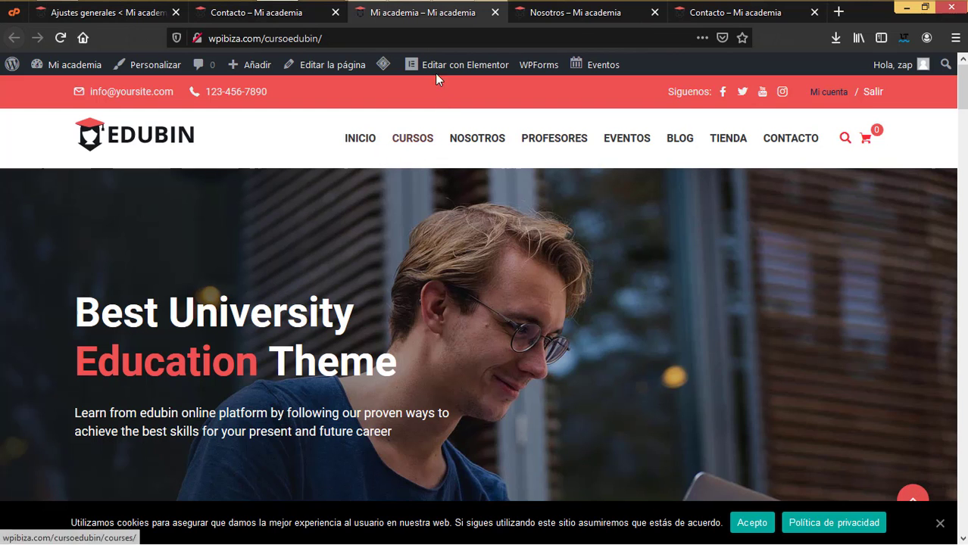
{"action": "left_click", "coordinate": [287, 18]}
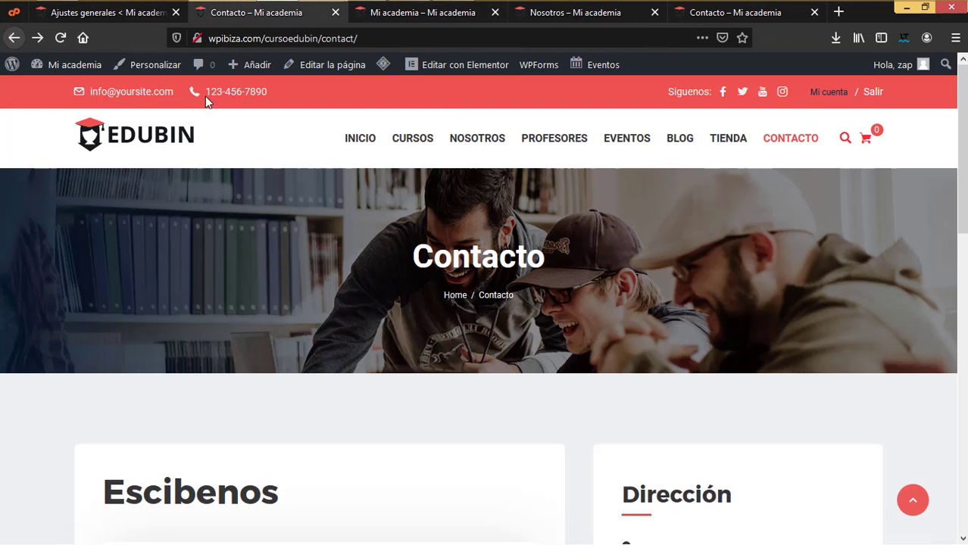
{"action": "left_click", "coordinate": [445, 23]}
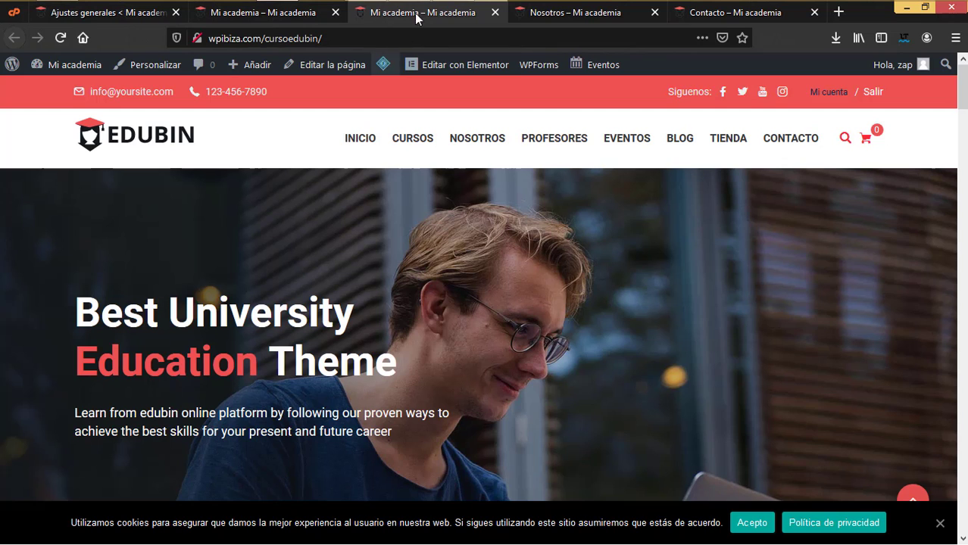
{"action": "left_click", "coordinate": [575, 20]}
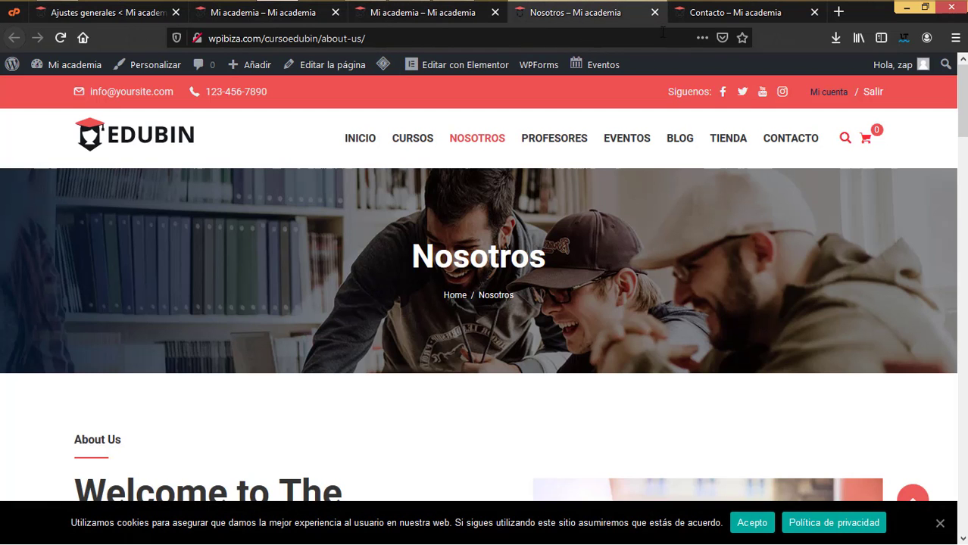
{"action": "left_click", "coordinate": [705, 15]}
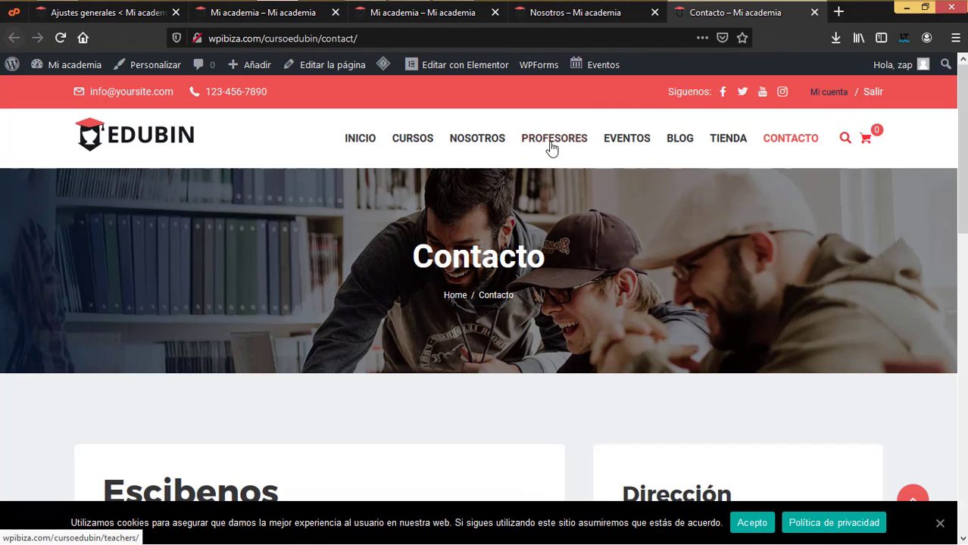
{"action": "left_click", "coordinate": [449, 18]}
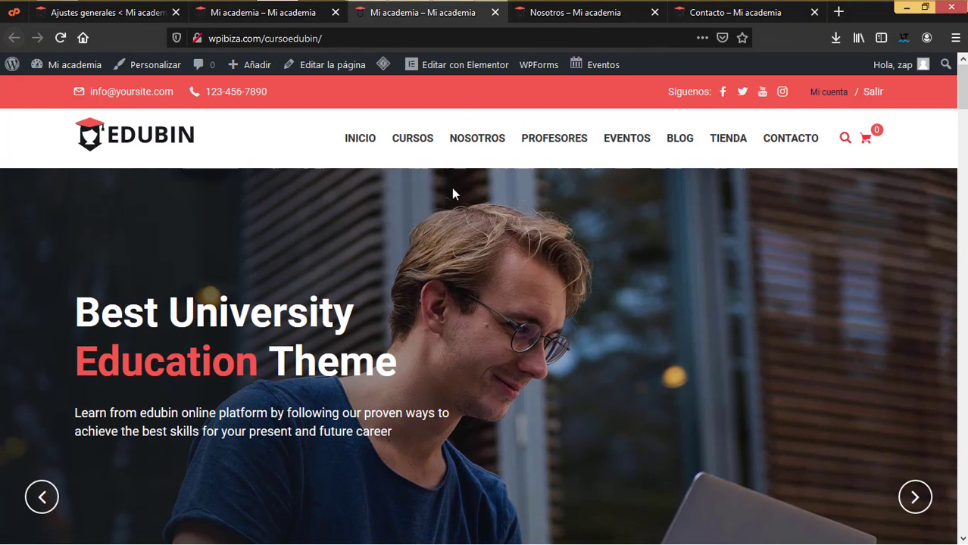
- Open the home page in Elementor and collapse the Básico, Pro and General widget categories
{"action": "left_click", "coordinate": [455, 67]}
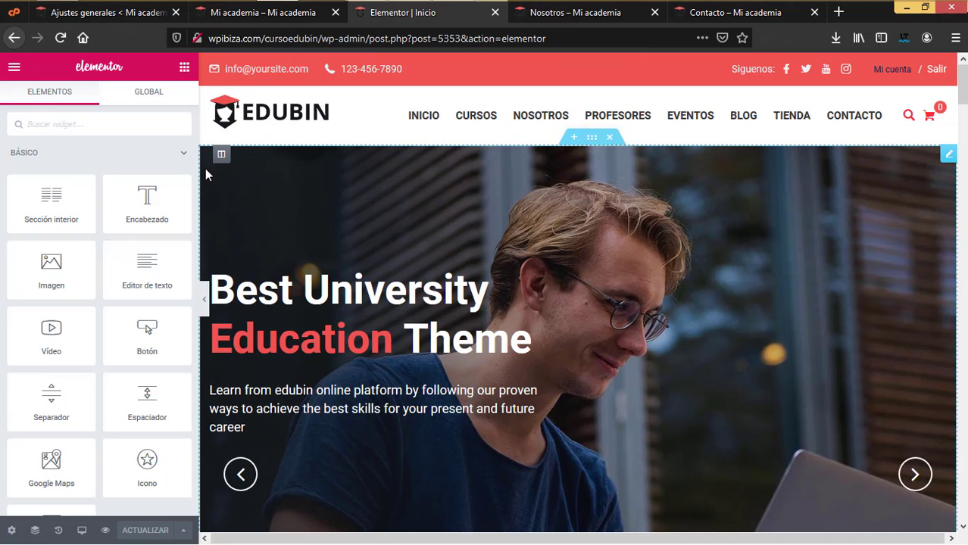
{"action": "left_click", "coordinate": [182, 155]}
{"action": "scroll", "coordinate": [148, 185], "scroll_direction": "down", "scroll_amount": 5}
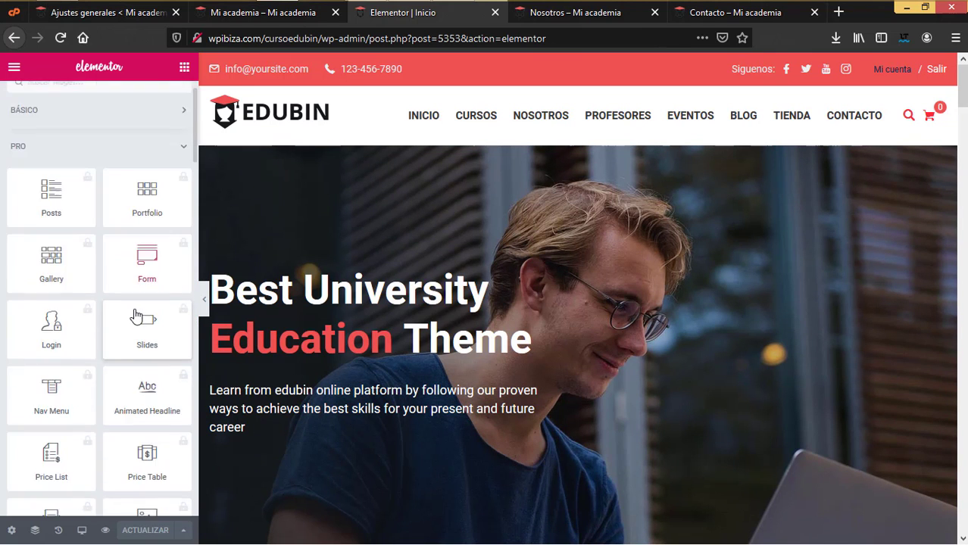
{"action": "scroll", "coordinate": [75, 159], "scroll_direction": "up", "scroll_amount": 5}
{"action": "left_click", "coordinate": [75, 158]}
{"action": "left_click", "coordinate": [64, 184]}
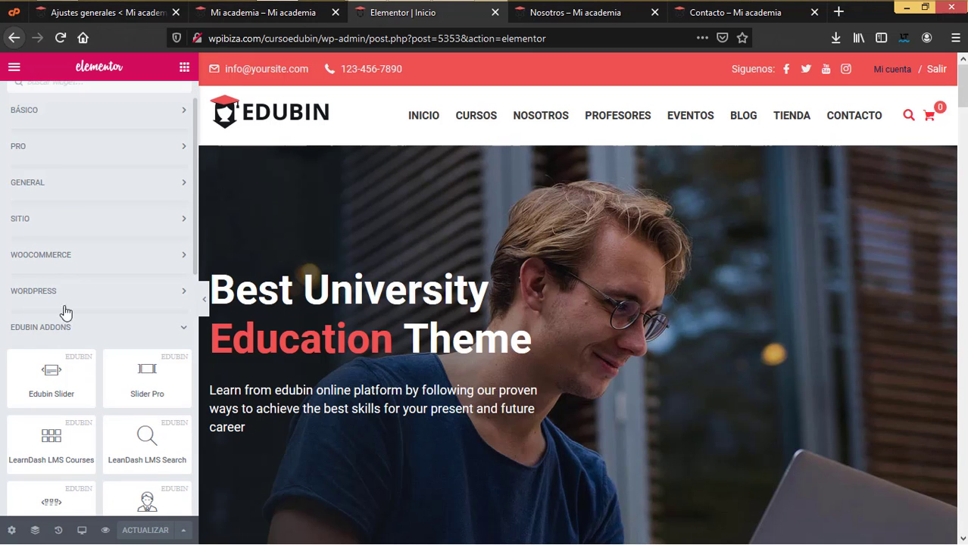
{"action": "left_click", "coordinate": [57, 333]}
{"action": "left_click", "coordinate": [57, 334]}
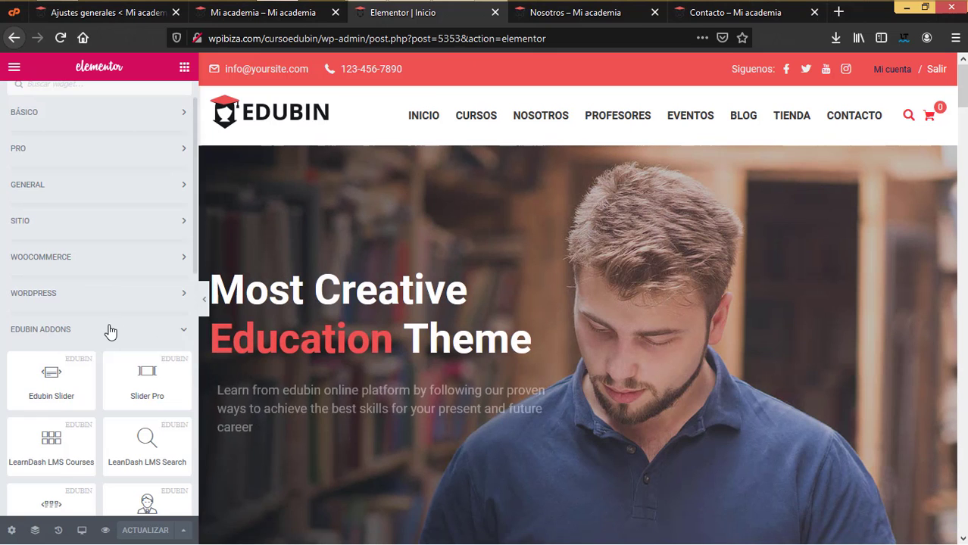
- Scroll through the Edubin Addons widgets such as Teacher, Countdown and WP Form
{"action": "scroll", "coordinate": [106, 325], "scroll_direction": "down", "scroll_amount": 2}
{"action": "scroll", "coordinate": [106, 323], "scroll_direction": "down", "scroll_amount": 2}
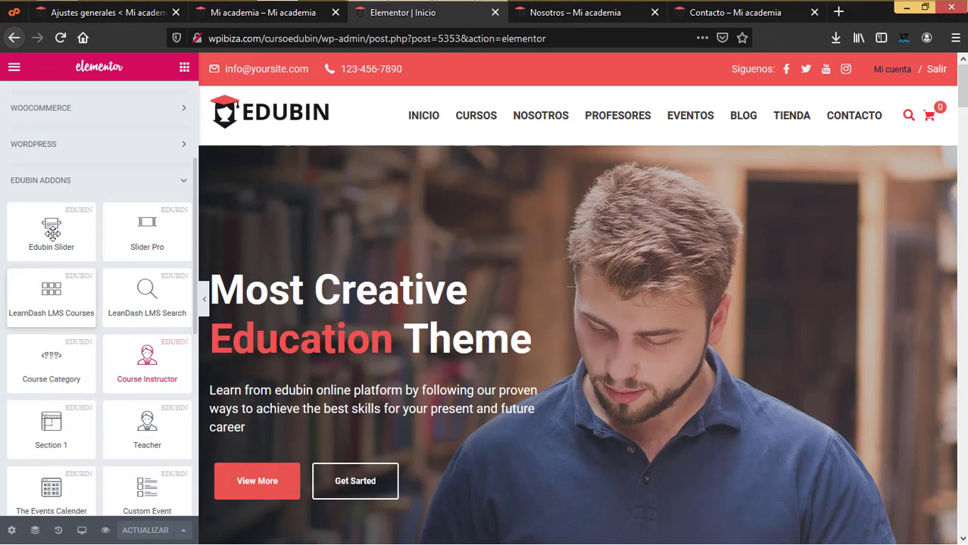
{"action": "scroll", "coordinate": [147, 348], "scroll_direction": "up", "scroll_amount": 1}
{"action": "scroll", "coordinate": [155, 262], "scroll_direction": "down", "scroll_amount": 3}
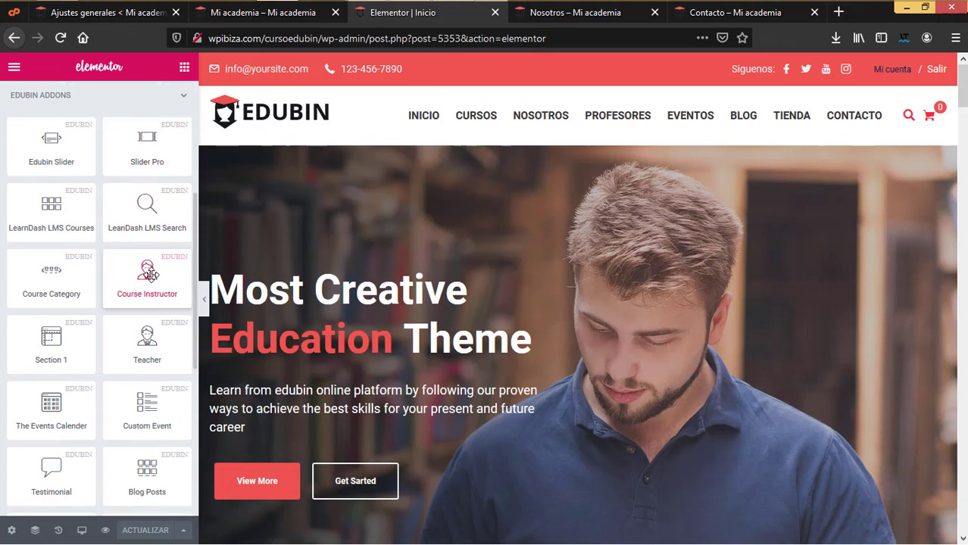
{"action": "scroll", "coordinate": [152, 273], "scroll_direction": "down", "scroll_amount": 3}
{"action": "scroll", "coordinate": [151, 274], "scroll_direction": "up", "scroll_amount": 1}
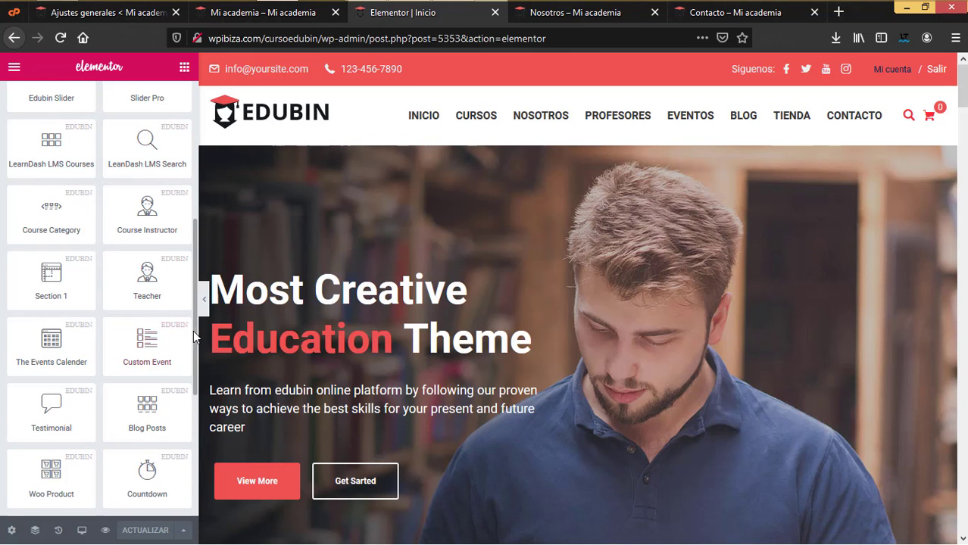
{"action": "scroll", "coordinate": [193, 333], "scroll_direction": "up", "scroll_amount": 2}
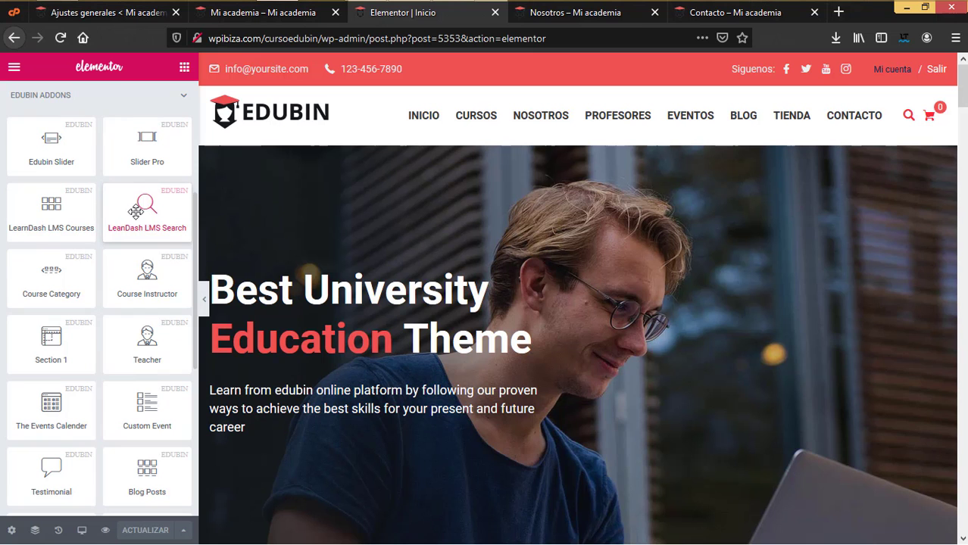
{"action": "scroll", "coordinate": [125, 288], "scroll_direction": "down", "scroll_amount": 1}
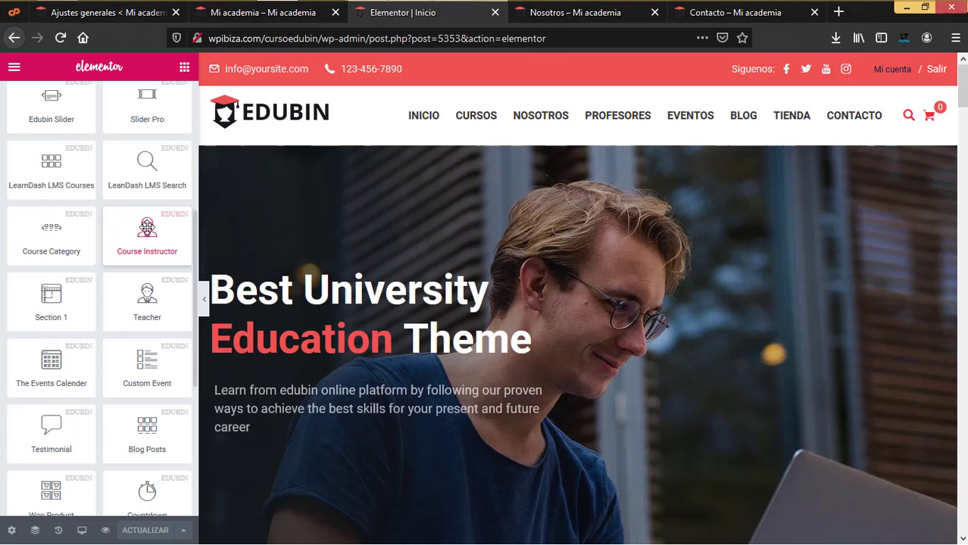
{"action": "scroll", "coordinate": [133, 277], "scroll_direction": "down", "scroll_amount": 1}
{"action": "scroll", "coordinate": [132, 276], "scroll_direction": "down", "scroll_amount": 1}
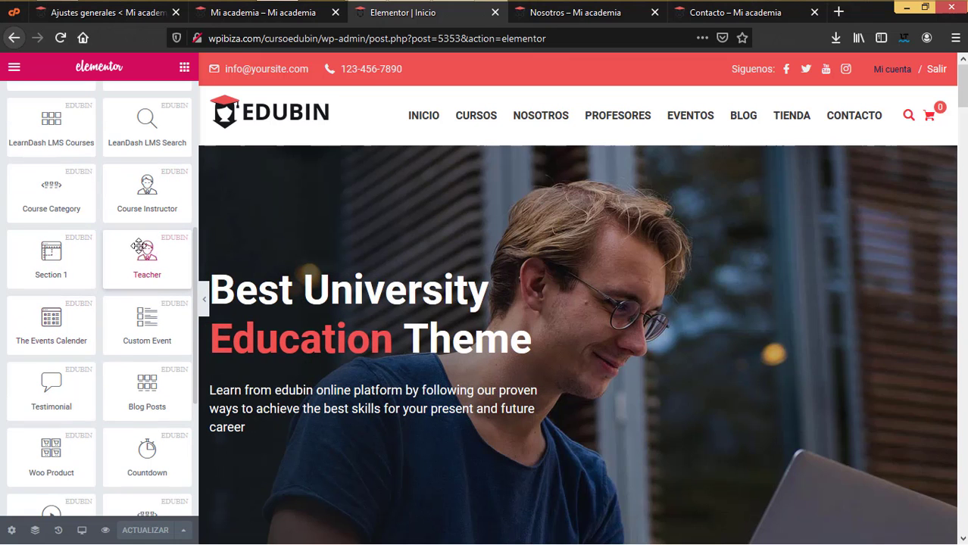
{"action": "scroll", "coordinate": [58, 318], "scroll_direction": "down", "scroll_amount": 2}
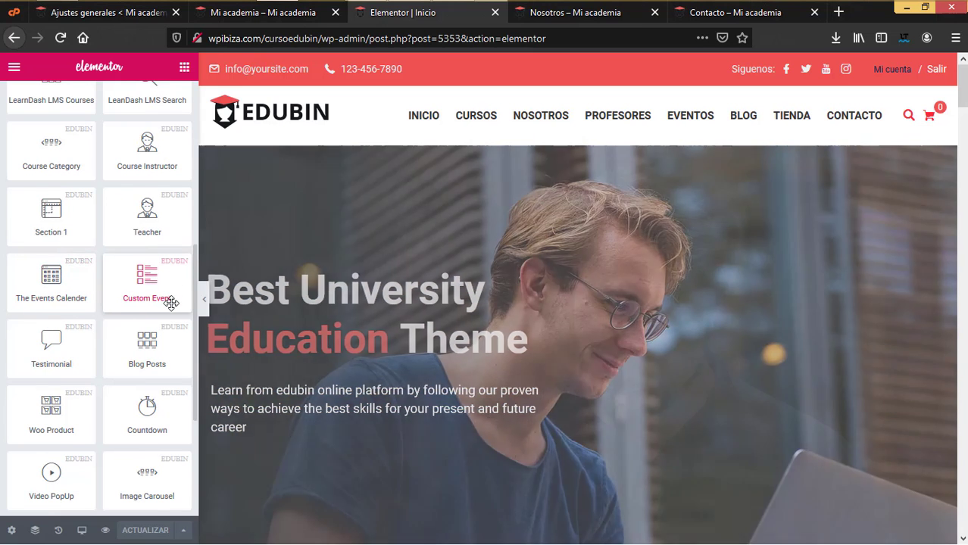
{"action": "scroll", "coordinate": [170, 303], "scroll_direction": "down", "scroll_amount": 3}
{"action": "scroll", "coordinate": [82, 300], "scroll_direction": "down", "scroll_amount": 1}
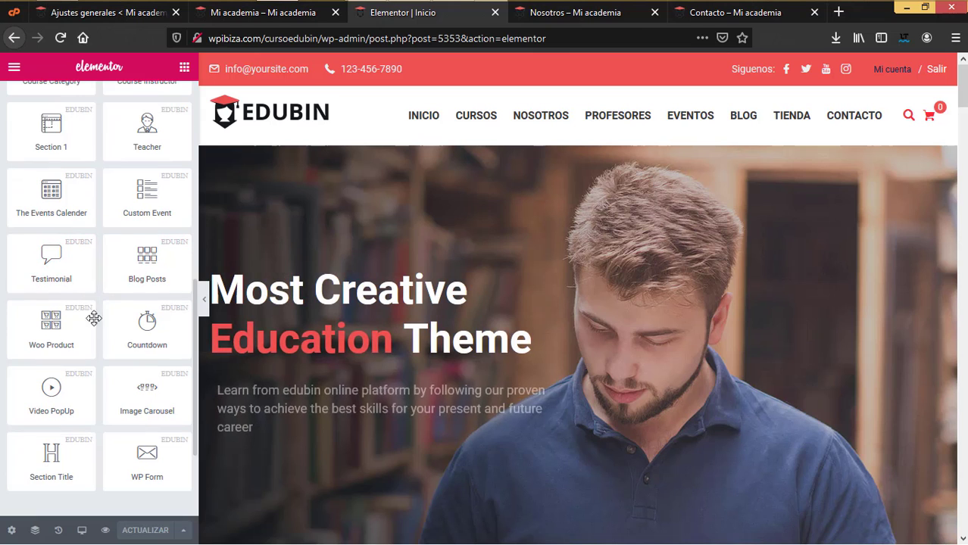
{"action": "scroll", "coordinate": [127, 345], "scroll_direction": "down", "scroll_amount": 2}
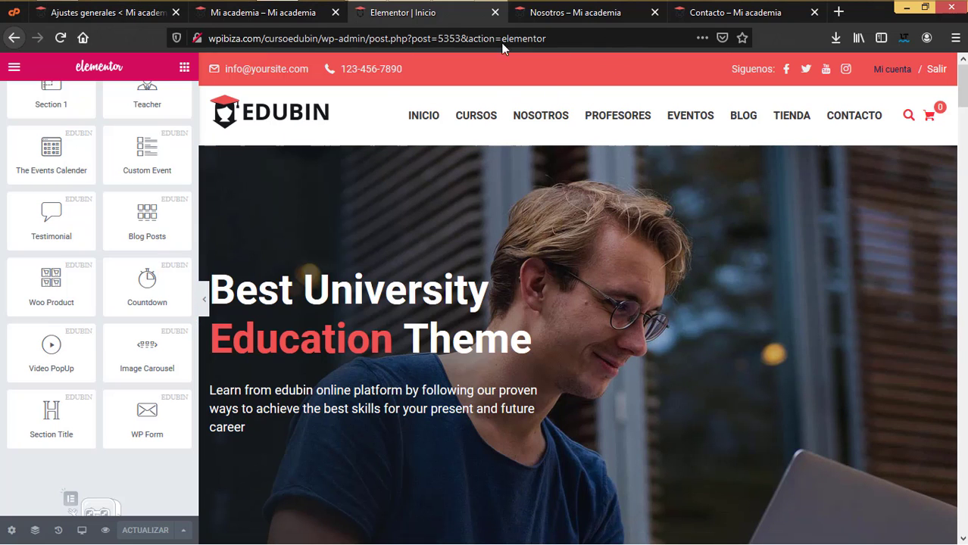
- Open the Edubin Slider settings and expand the 'Best University Education Theme' slide
{"action": "left_click", "coordinate": [587, 19]}
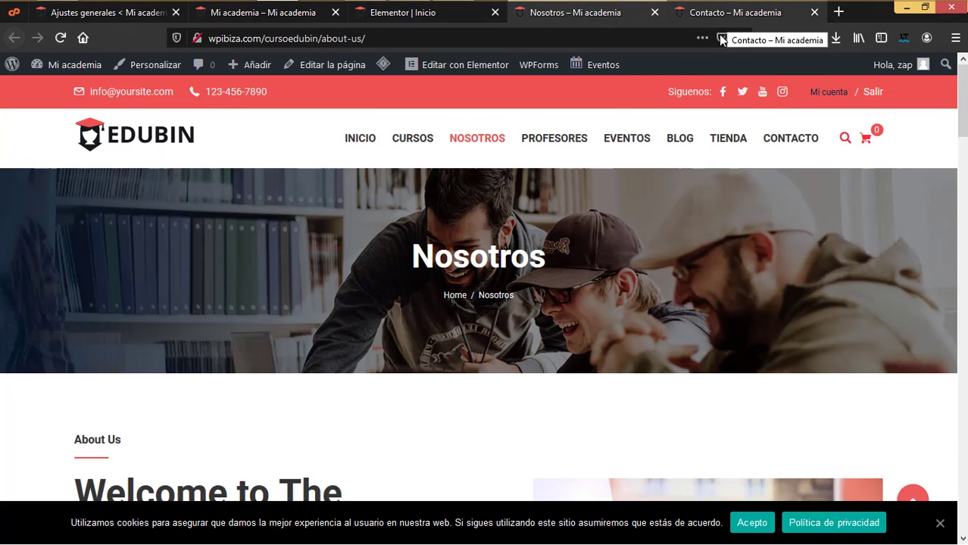
{"action": "left_click", "coordinate": [437, 13]}
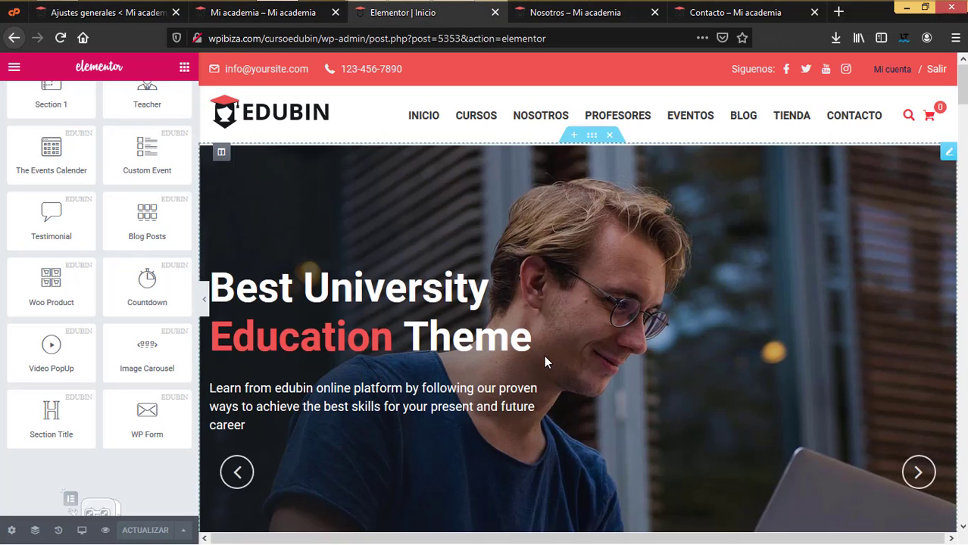
{"action": "scroll", "coordinate": [544, 355], "scroll_direction": "down", "scroll_amount": 2}
{"action": "scroll", "coordinate": [636, 352], "scroll_direction": "up", "scroll_amount": 2}
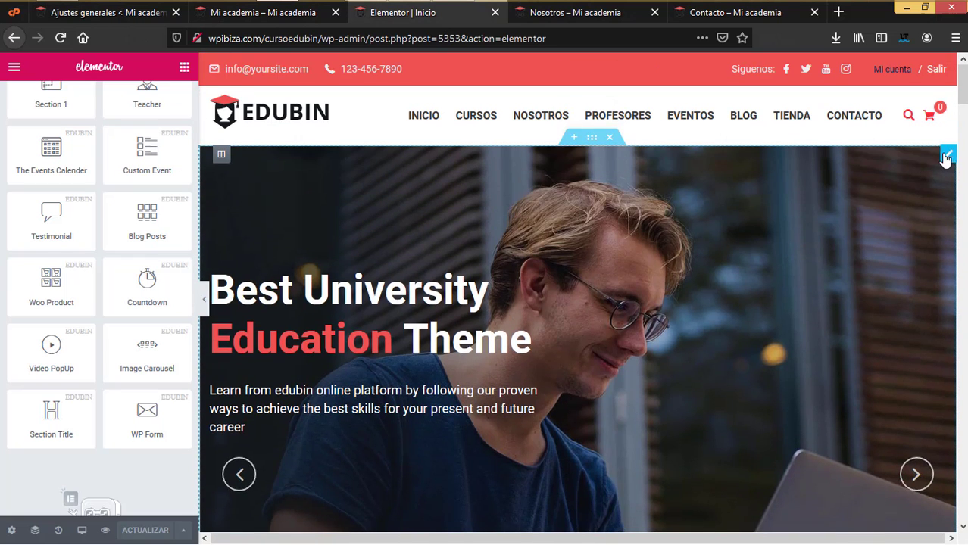
{"action": "left_click", "coordinate": [664, 265]}
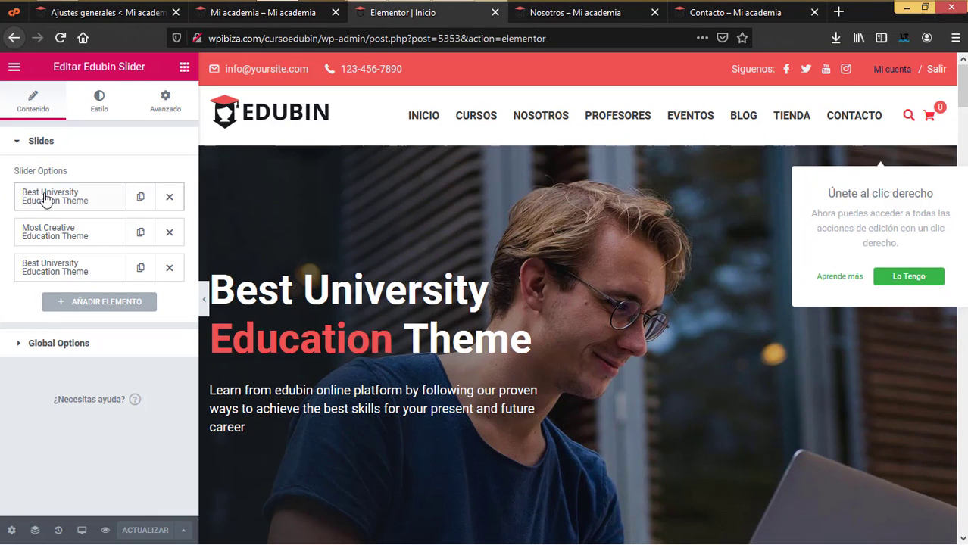
{"action": "left_click", "coordinate": [91, 201]}
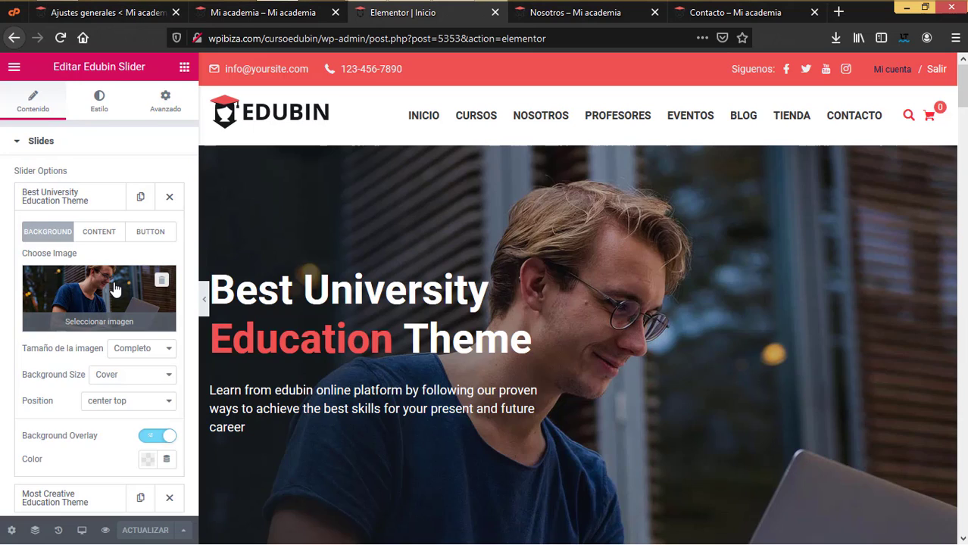
- Insert edubin_s-1-5.jpg from the media library as the first slide's background image
{"action": "left_click", "coordinate": [115, 290]}
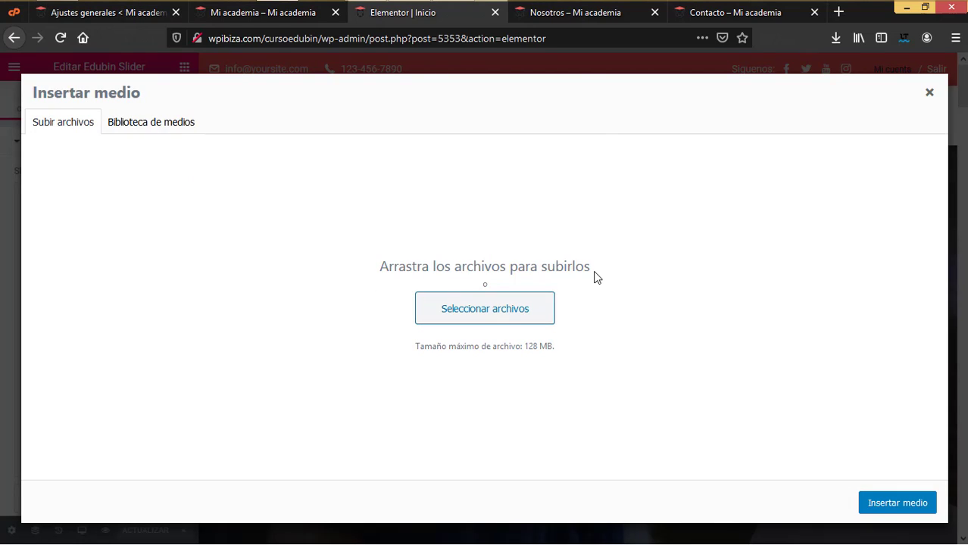
{"action": "left_click", "coordinate": [191, 126]}
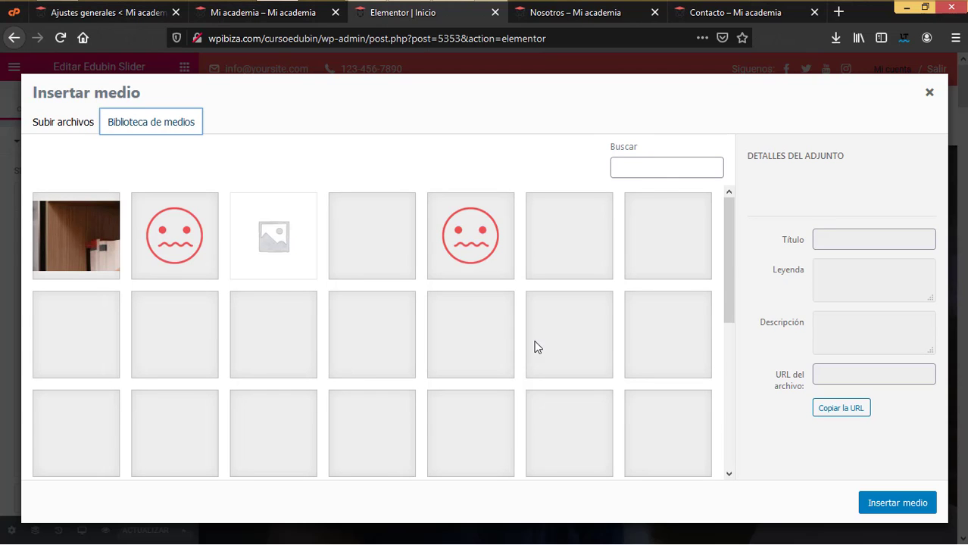
{"action": "scroll", "coordinate": [398, 363], "scroll_direction": "down", "scroll_amount": 3}
{"action": "left_click", "coordinate": [398, 364]}
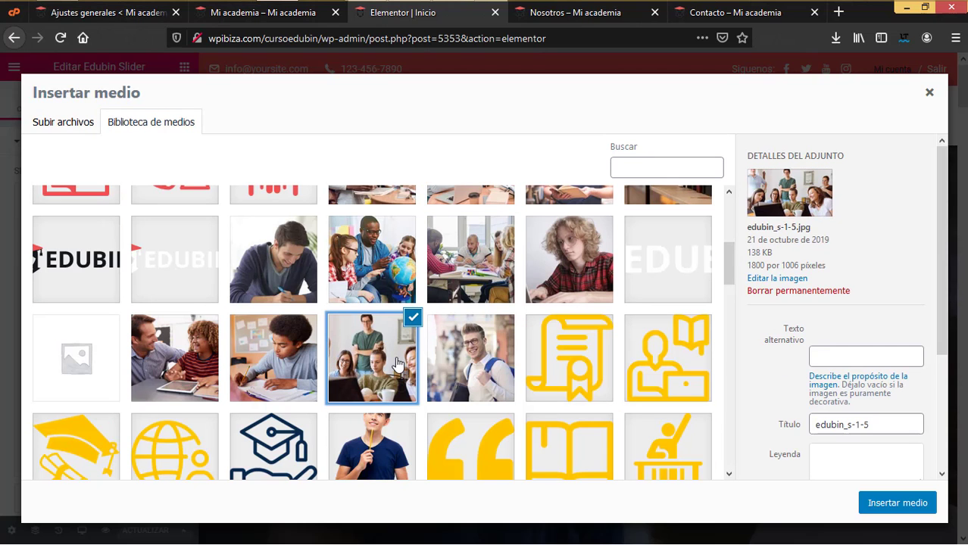
{"action": "left_click", "coordinate": [898, 502]}
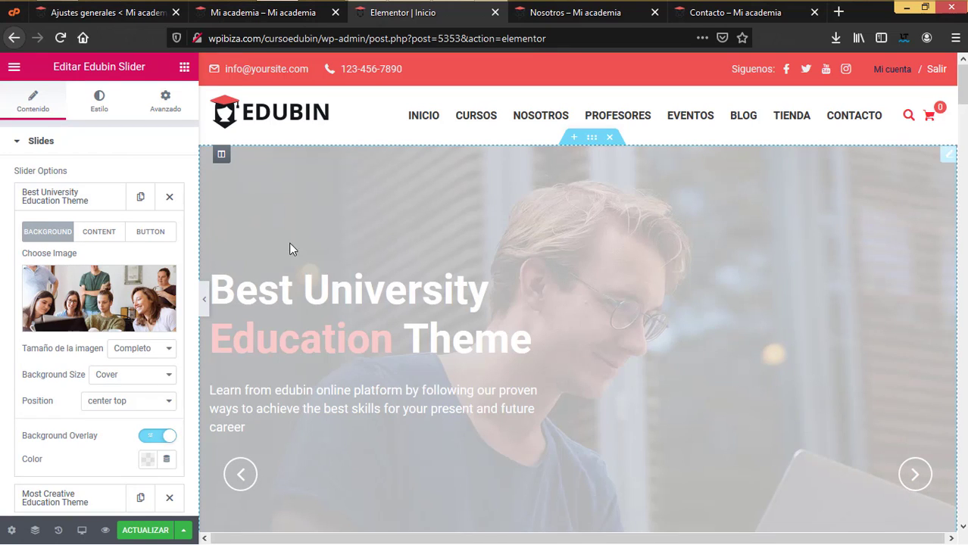
- Replace 'Best University' with 'Tu mejor' so the title reads 'Tu mejor opción en educación'
{"action": "scroll", "coordinate": [500, 286], "scroll_direction": "down", "scroll_amount": 3}
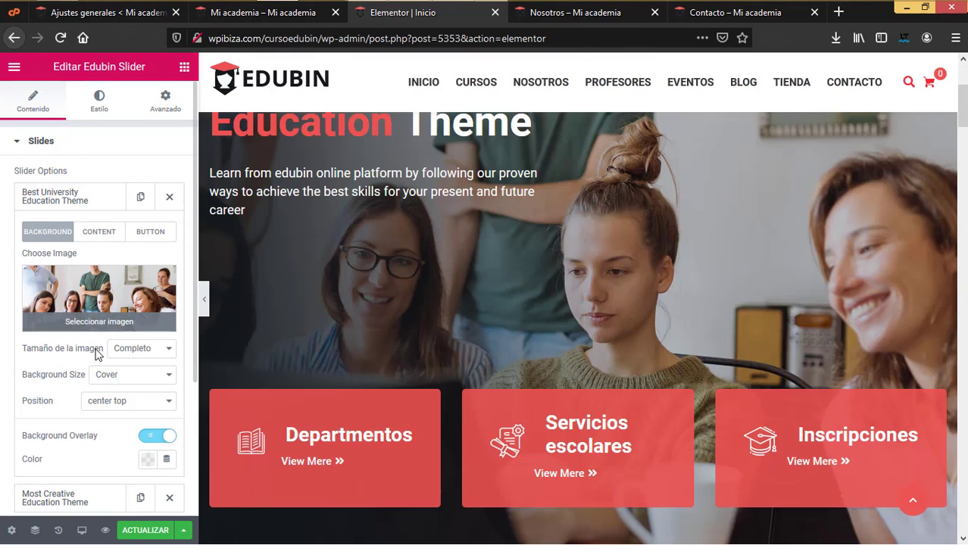
{"action": "left_click", "coordinate": [111, 232]}
{"action": "scroll", "coordinate": [346, 254], "scroll_direction": "up", "scroll_amount": 1}
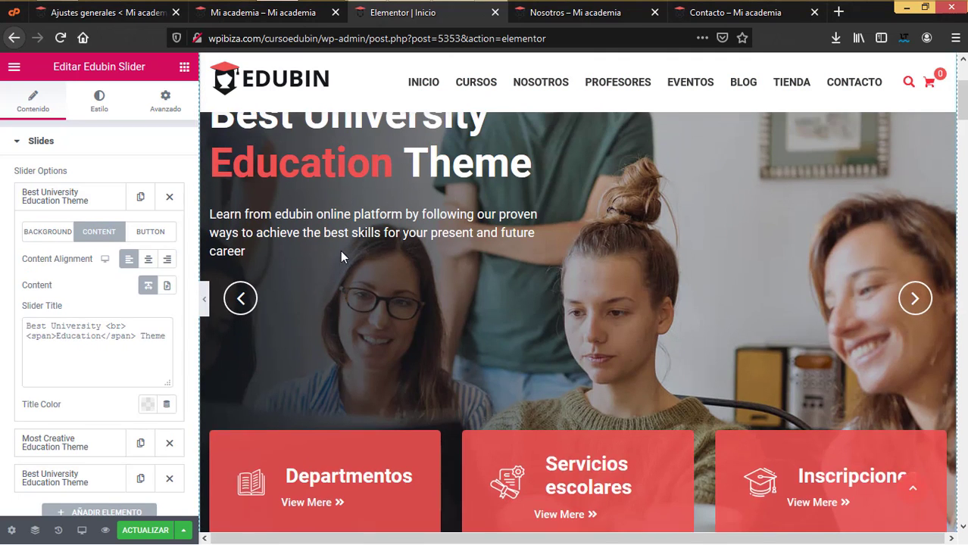
{"action": "scroll", "coordinate": [271, 263], "scroll_direction": "up", "scroll_amount": 2}
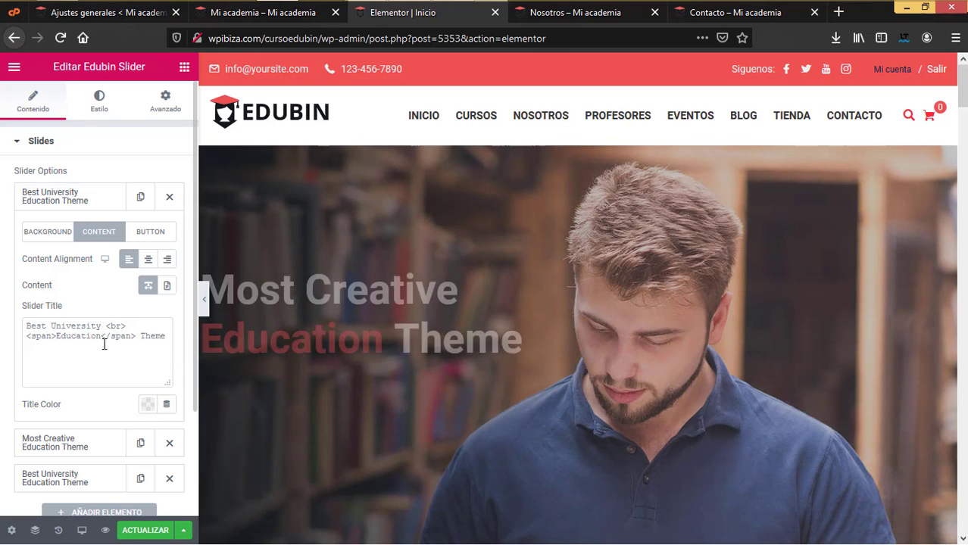
{"action": "left_click_drag", "start_coordinate": [149, 337], "coordinate": [103, 325]}
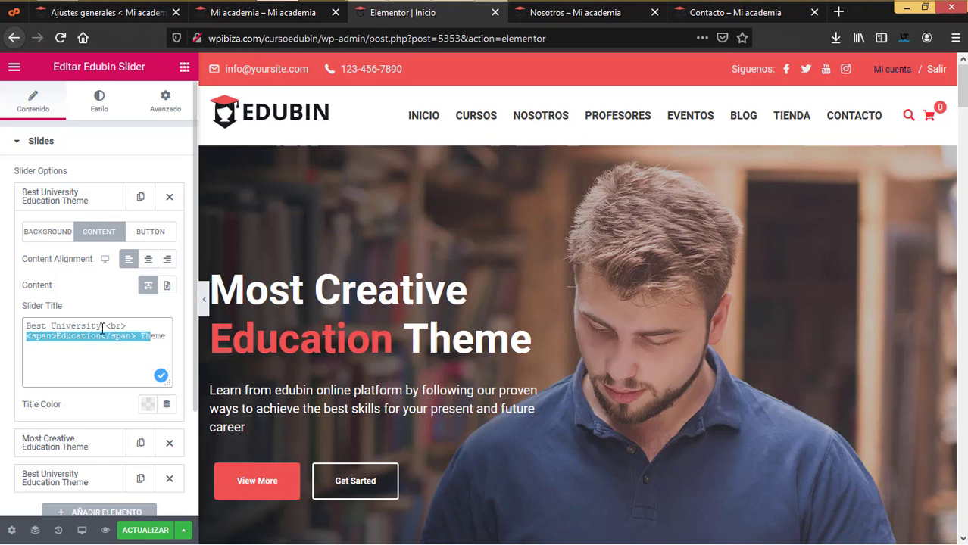
{"action": "left_click_drag", "start_coordinate": [102, 328], "coordinate": [2, 319]}
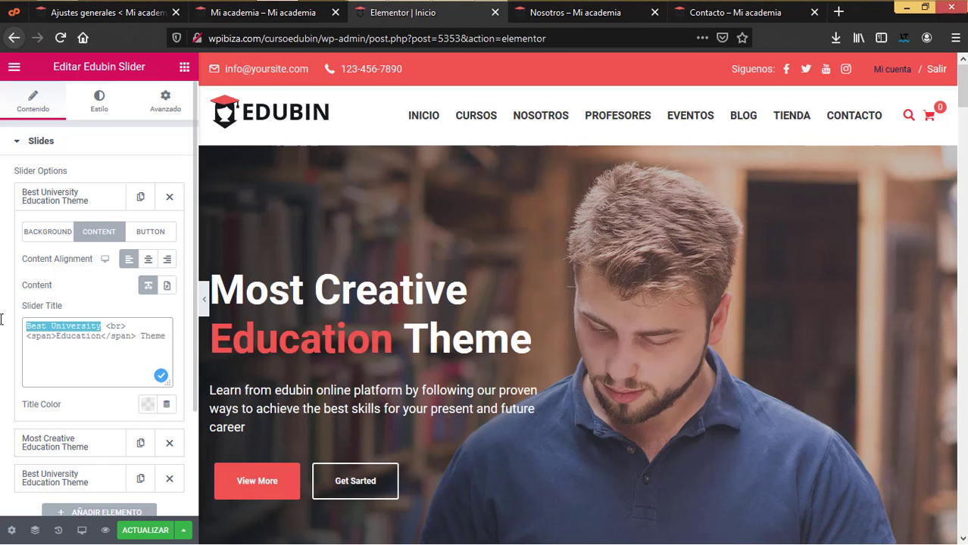
{"action": "type", "text": "Tu"}
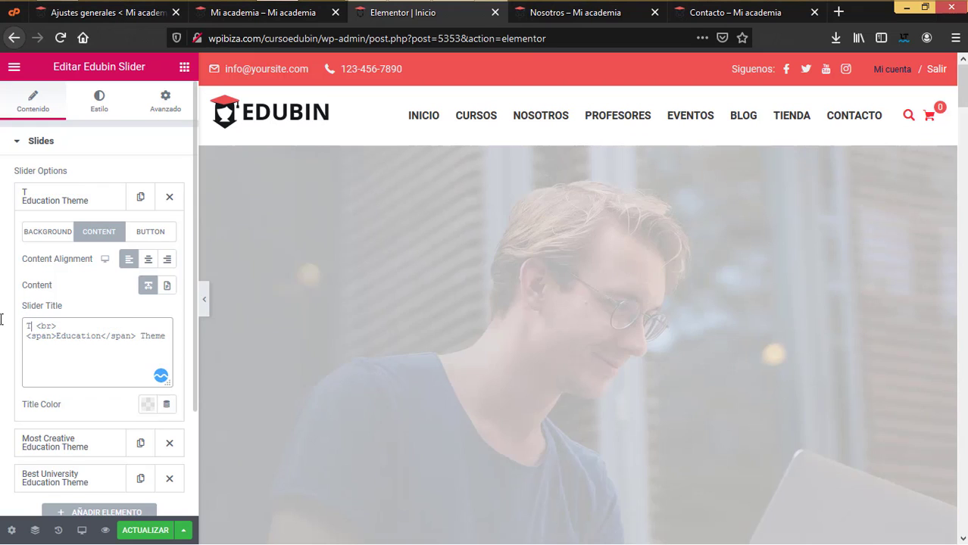
{"action": "type", "text": " mejor"}
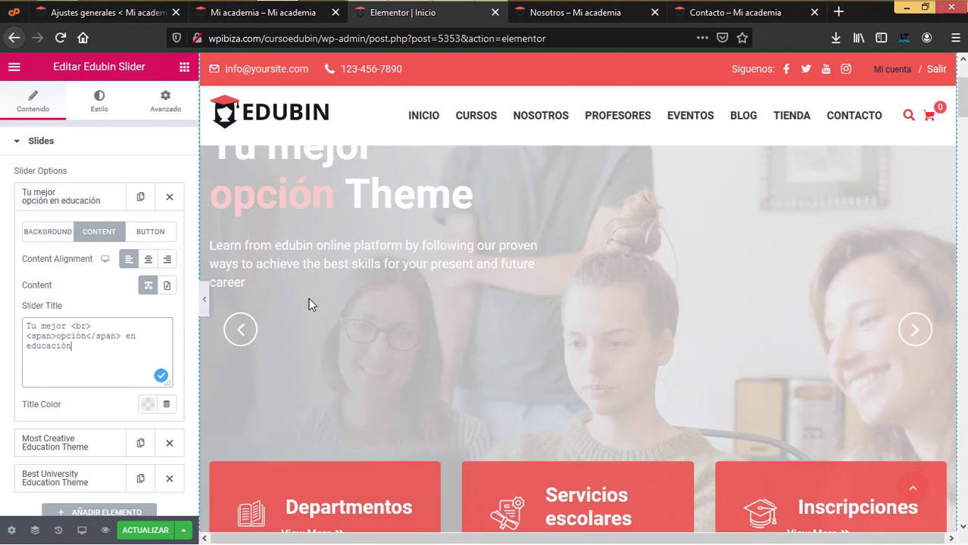
{"action": "scroll", "coordinate": [121, 314], "scroll_direction": "down", "scroll_amount": 1}
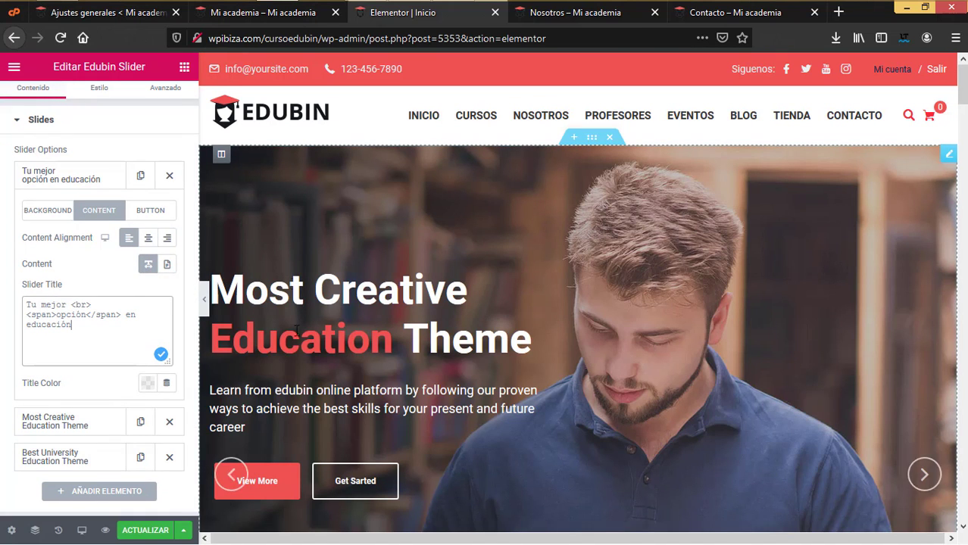
- Show the slide's Description field and select its whole English description text
{"action": "left_click", "coordinate": [167, 265]}
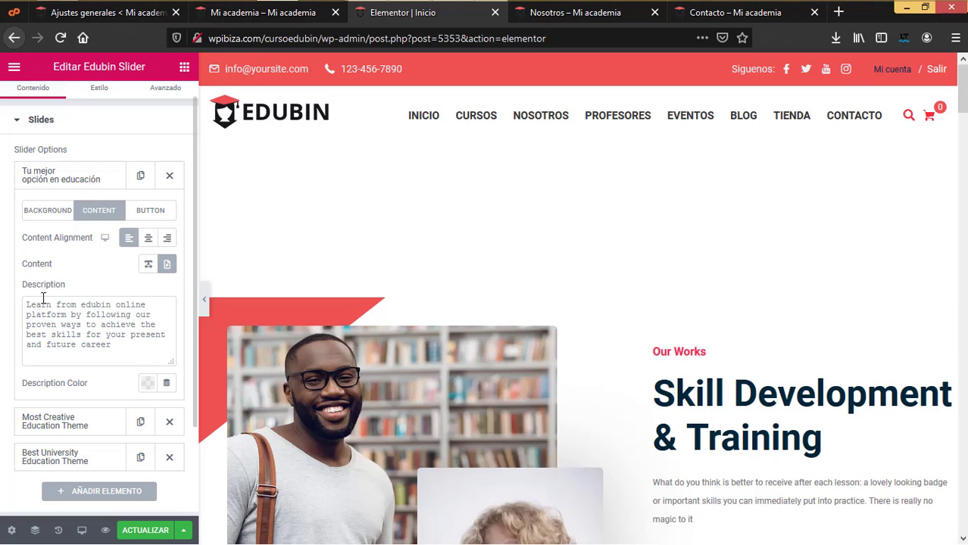
{"action": "left_click_drag", "start_coordinate": [111, 344], "coordinate": [27, 304]}
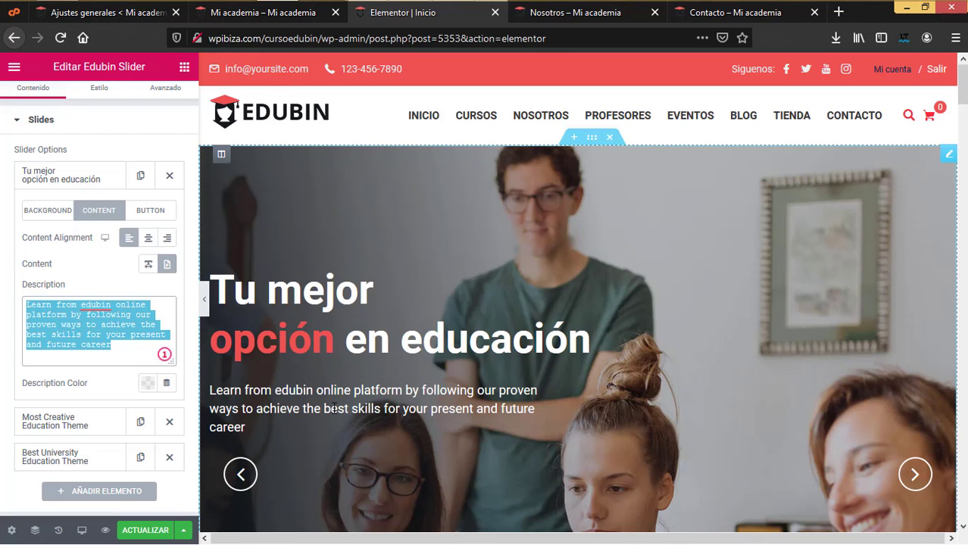
- Show the left 'Ver mas' button and leave the right 'Get Sarted' button hidden
{"action": "left_click", "coordinate": [149, 211]}
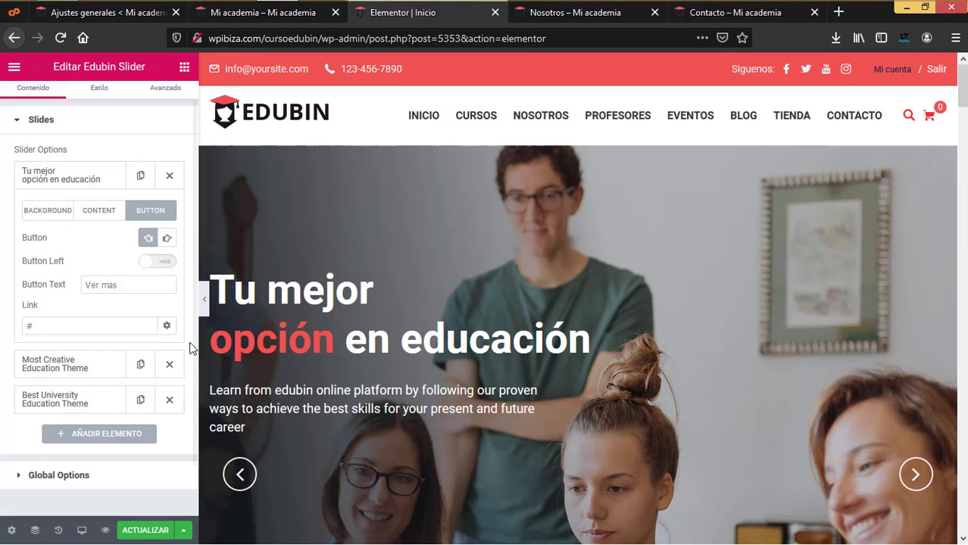
{"action": "left_click", "coordinate": [160, 265]}
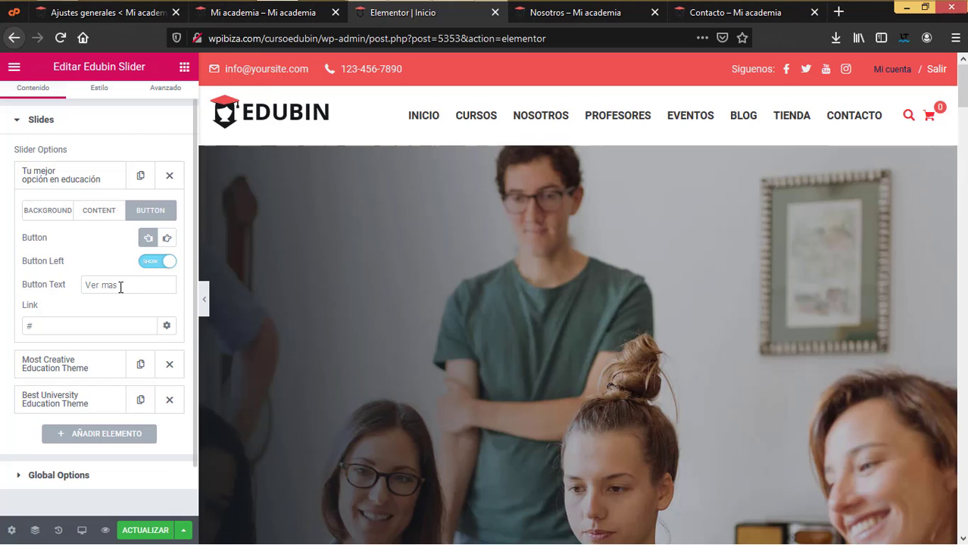
{"action": "left_click", "coordinate": [121, 284]}
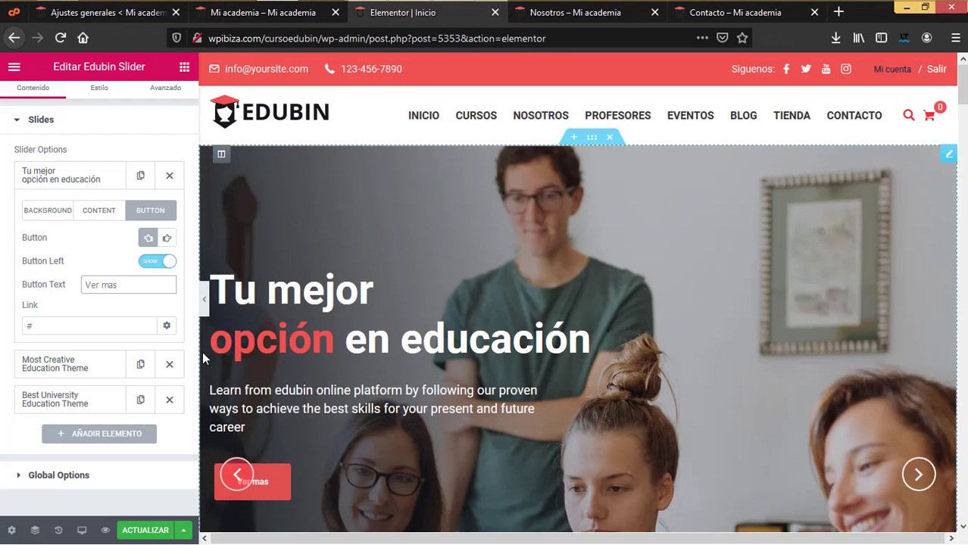
{"action": "left_click", "coordinate": [167, 239]}
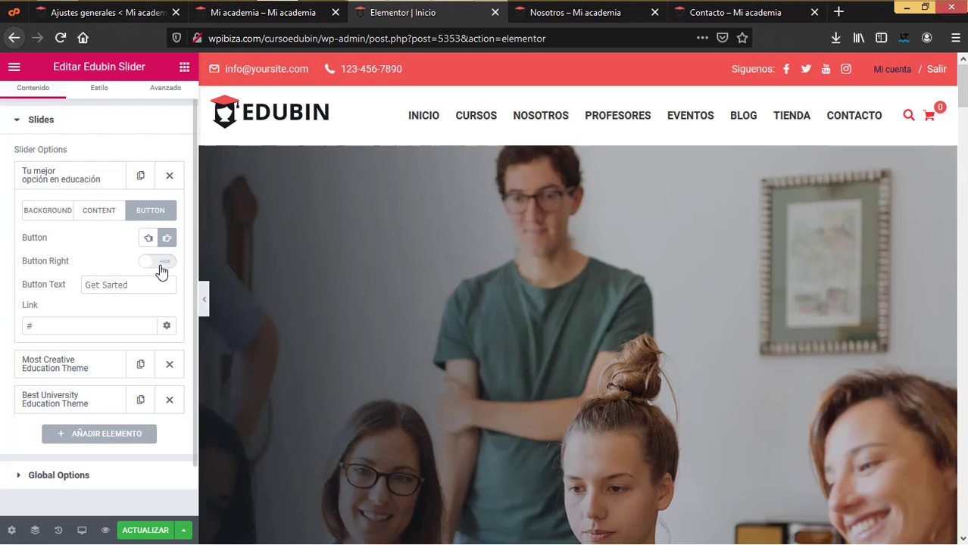
{"action": "left_click", "coordinate": [160, 265]}
{"action": "triple_click", "coordinate": [150, 283]}
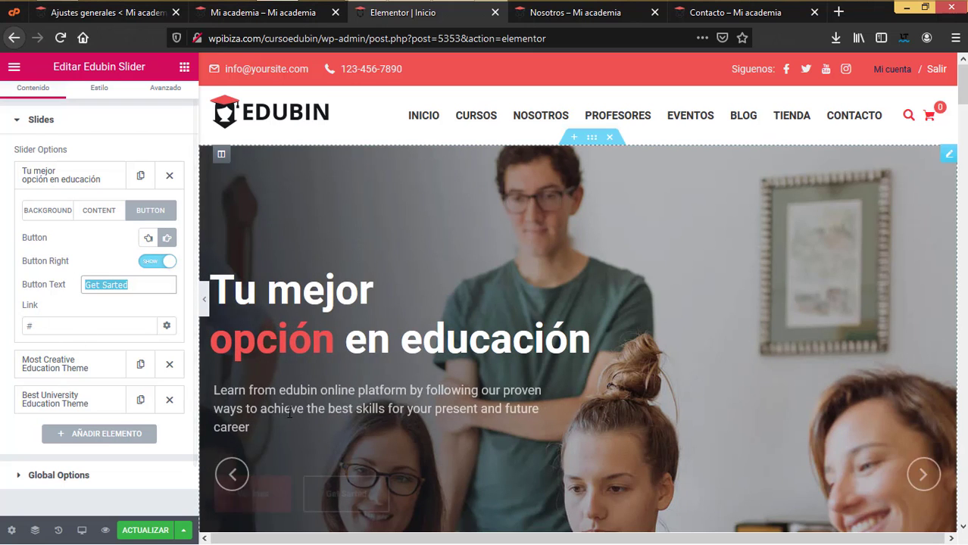
{"action": "left_click", "coordinate": [159, 262]}
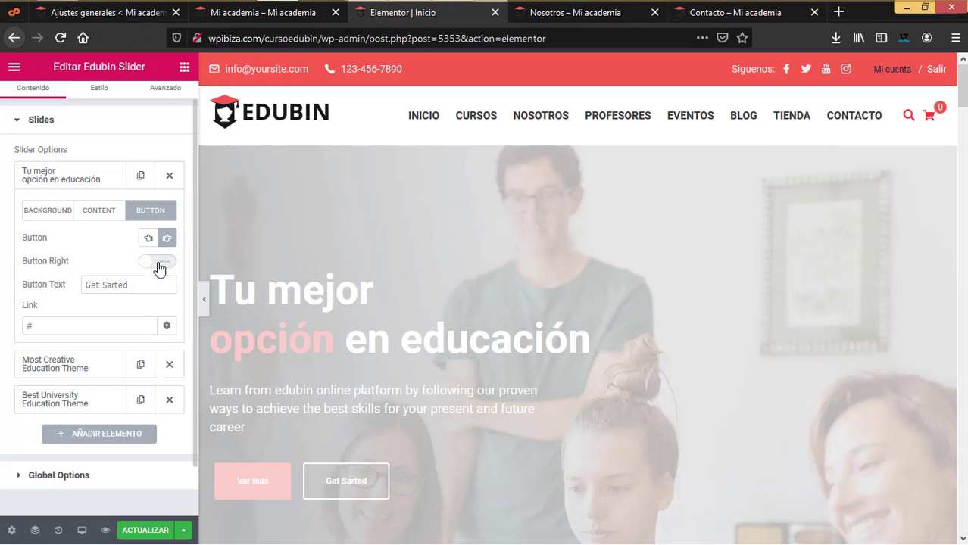
{"action": "scroll", "coordinate": [99, 323], "scroll_direction": "down", "scroll_amount": 1}
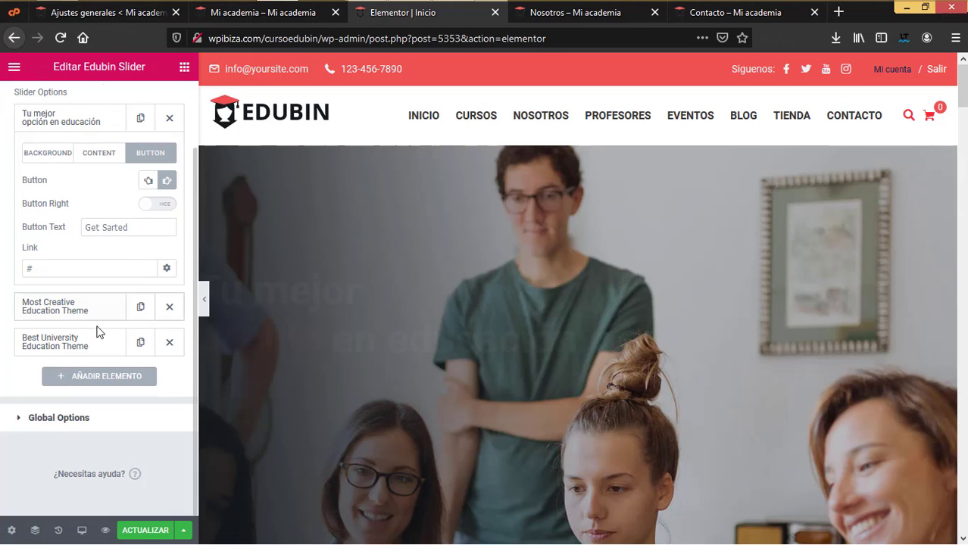
- Expand the slider's Global Options, then scroll the preview to the Skill Development & Training section
{"action": "left_click", "coordinate": [52, 415]}
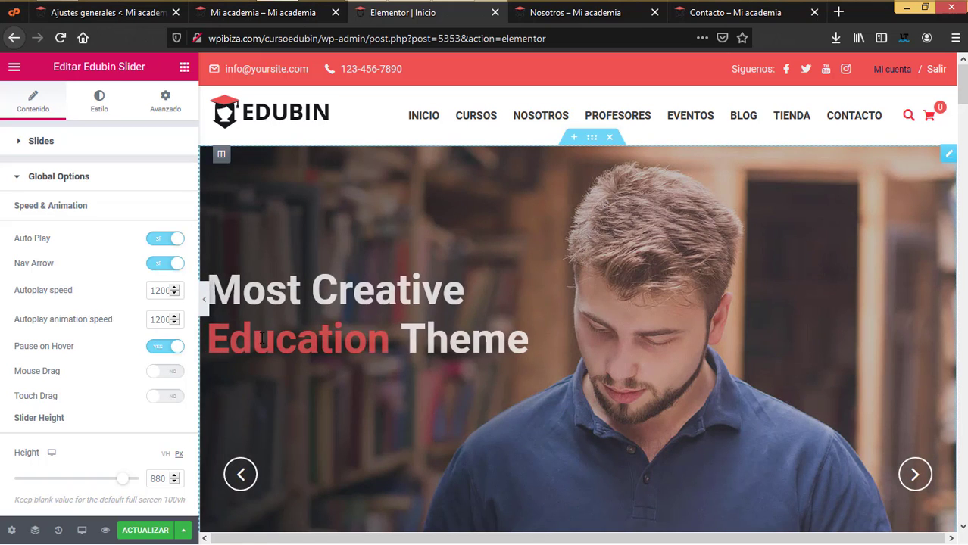
{"action": "scroll", "coordinate": [130, 356], "scroll_direction": "down", "scroll_amount": 2}
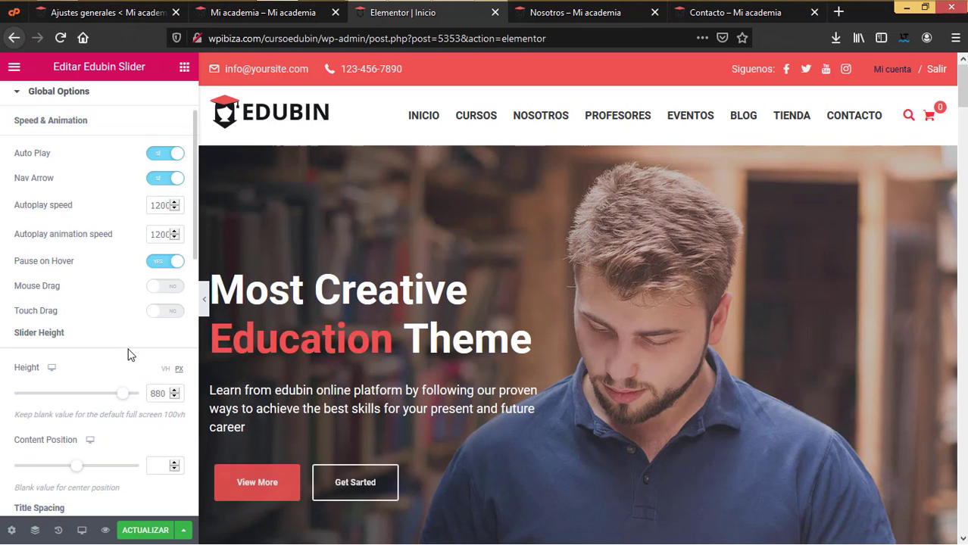
{"action": "scroll", "coordinate": [130, 356], "scroll_direction": "down", "scroll_amount": 2}
{"action": "scroll", "coordinate": [182, 312], "scroll_direction": "up", "scroll_amount": 4}
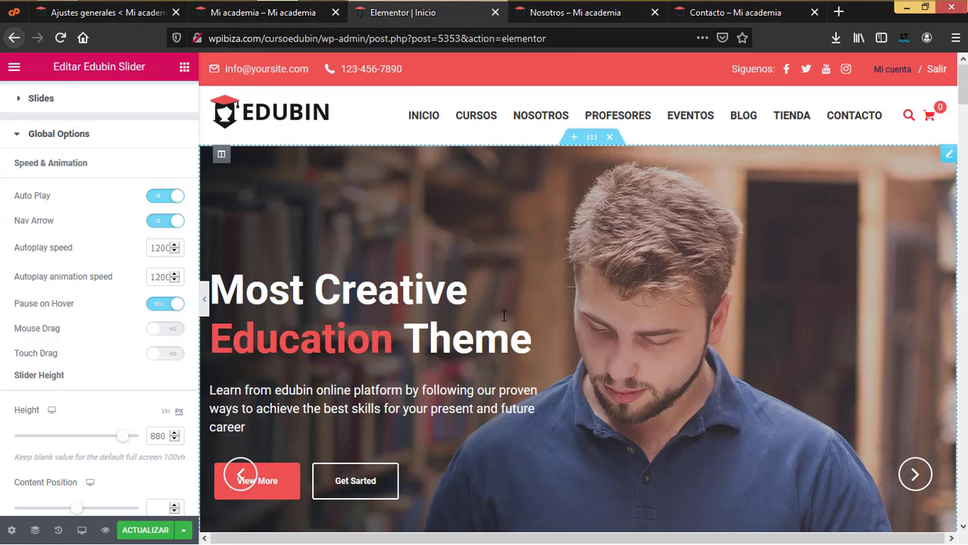
{"action": "scroll", "coordinate": [504, 315], "scroll_direction": "down", "scroll_amount": 9}
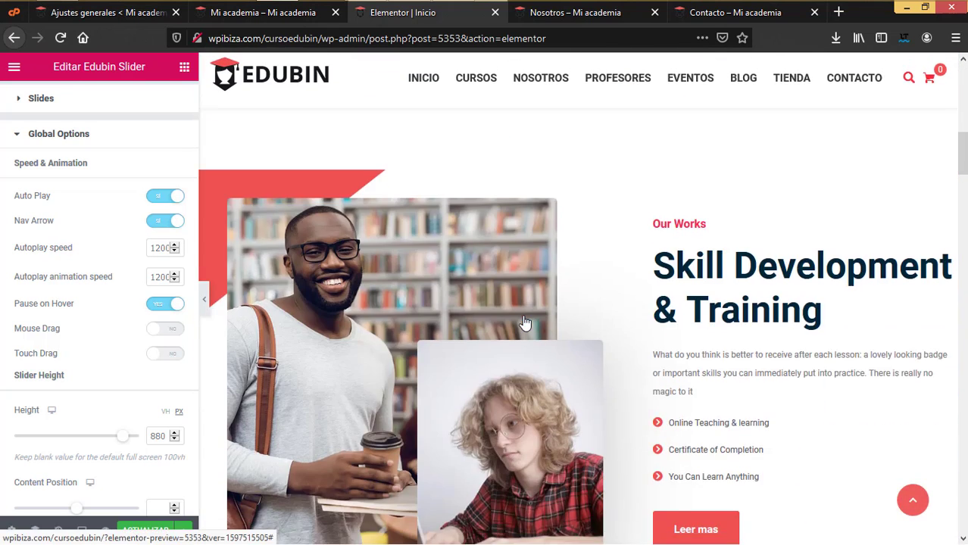
{"action": "scroll", "coordinate": [533, 307], "scroll_direction": "up", "scroll_amount": 4}
{"action": "scroll", "coordinate": [691, 310], "scroll_direction": "down", "scroll_amount": 4}
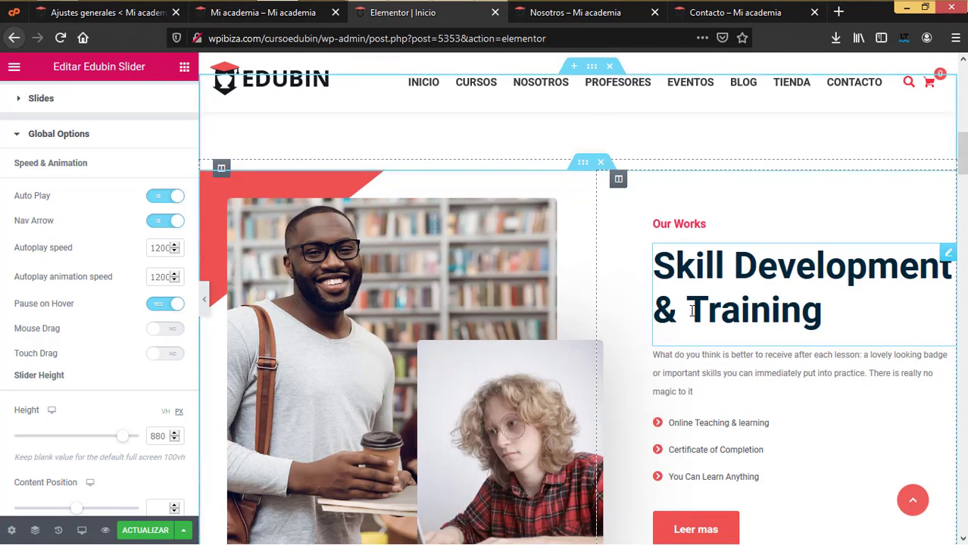
{"action": "scroll", "coordinate": [689, 294], "scroll_direction": "up", "scroll_amount": 2}
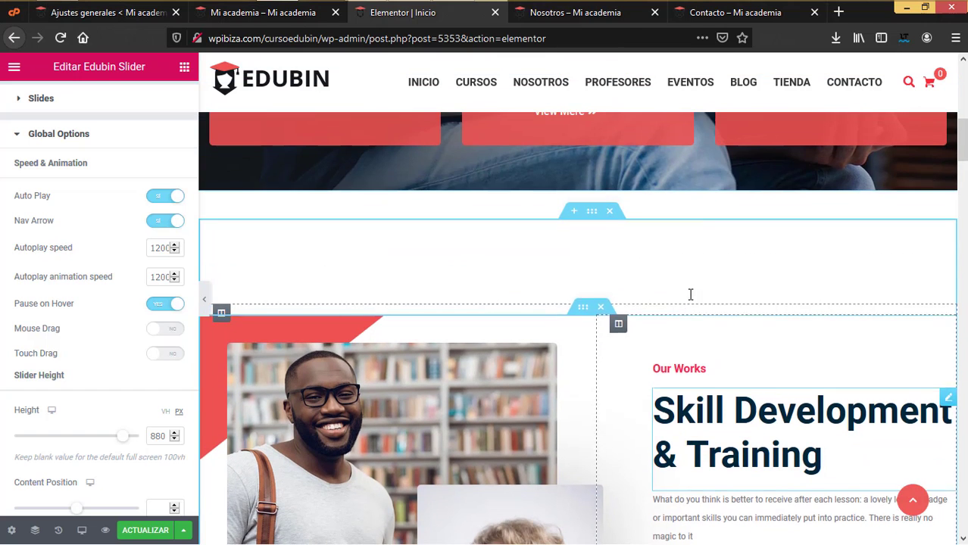
{"action": "scroll", "coordinate": [547, 315], "scroll_direction": "down", "scroll_amount": 2}
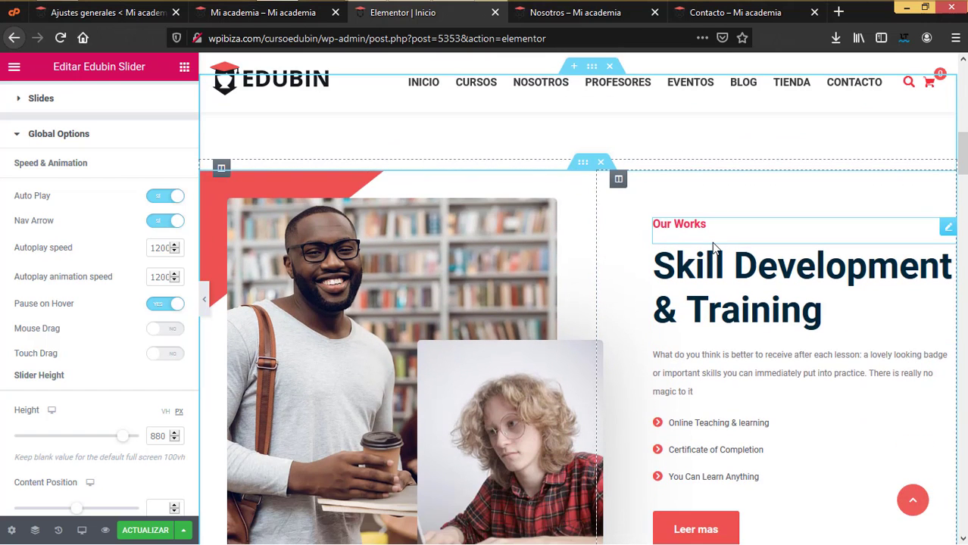
- Replace the Skill Development & Training heading's Título text with 'Los mejores cursos'
{"action": "left_click", "coordinate": [759, 299]}
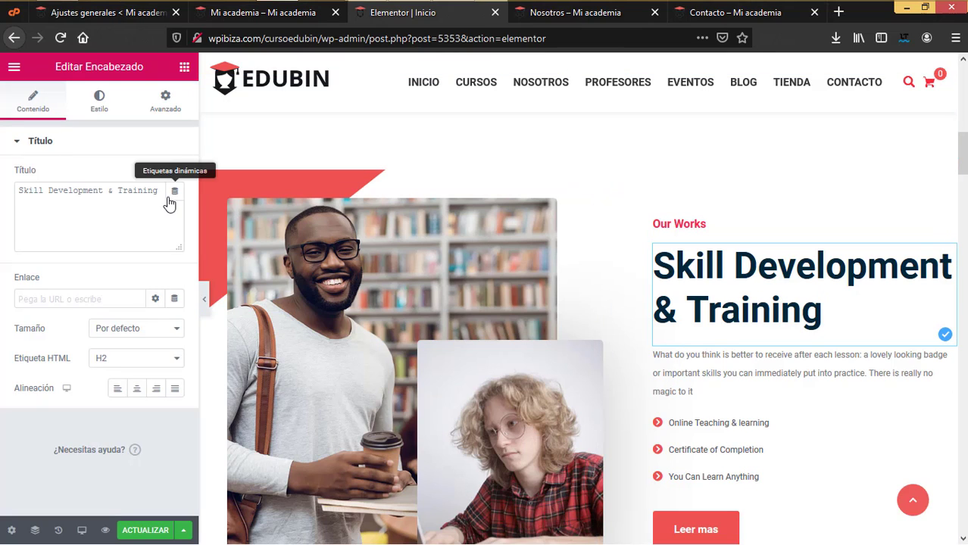
{"action": "left_click_drag", "start_coordinate": [160, 191], "coordinate": [2, 183]}
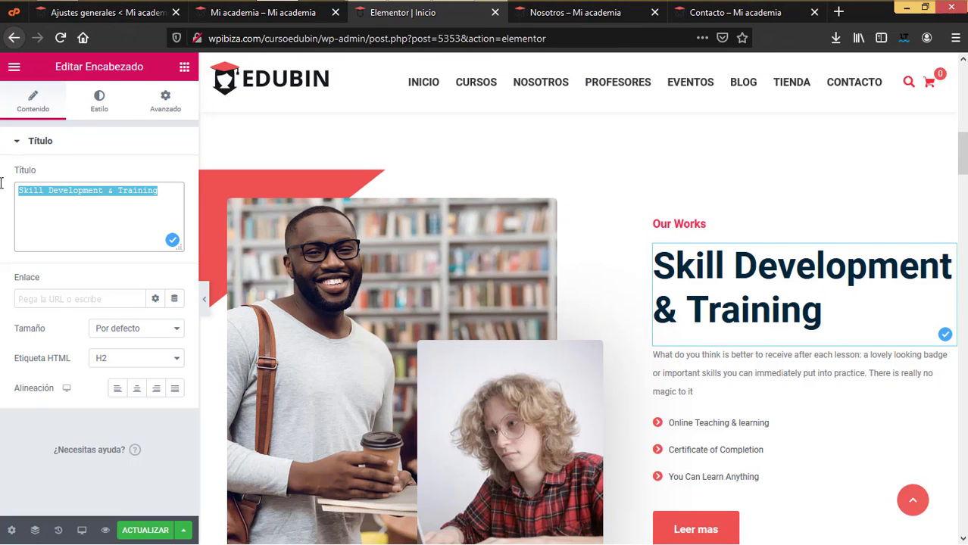
{"action": "type", "text": "Los mejor"}
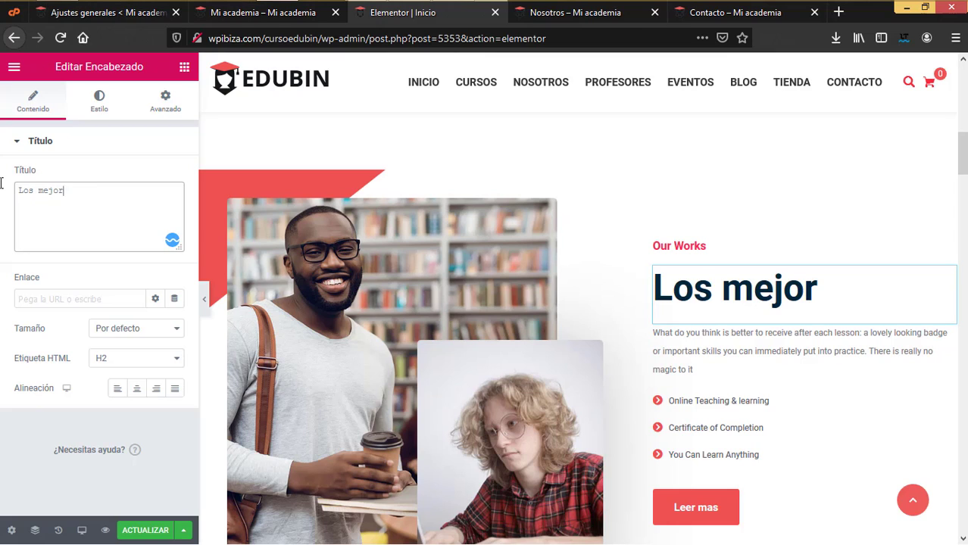
{"action": "type", "text": "es cursos"}
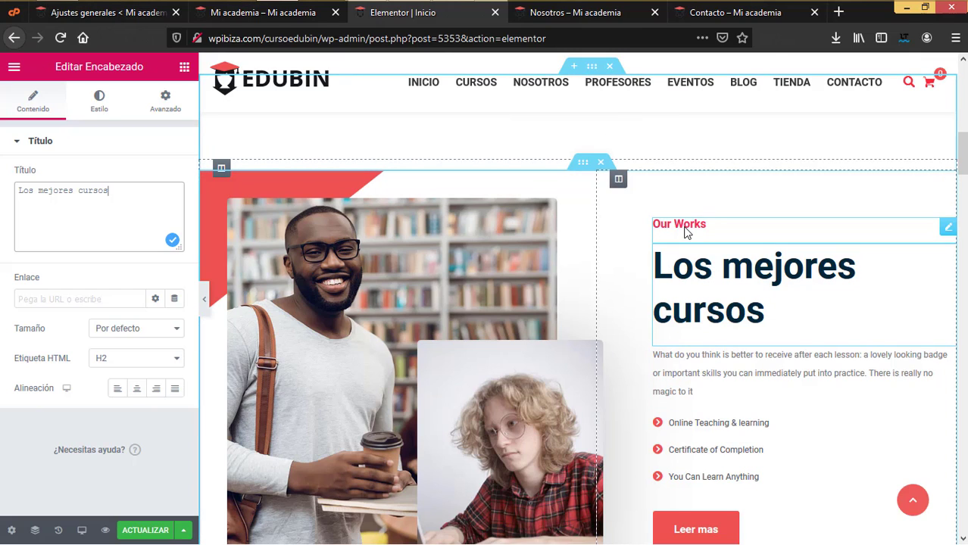
{"action": "left_click", "coordinate": [115, 111]}
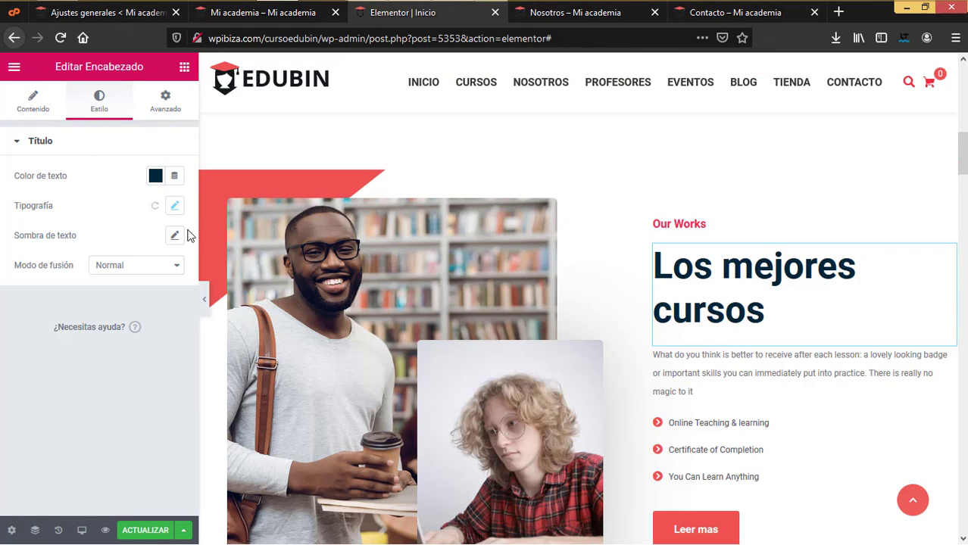
{"action": "left_click", "coordinate": [34, 102]}
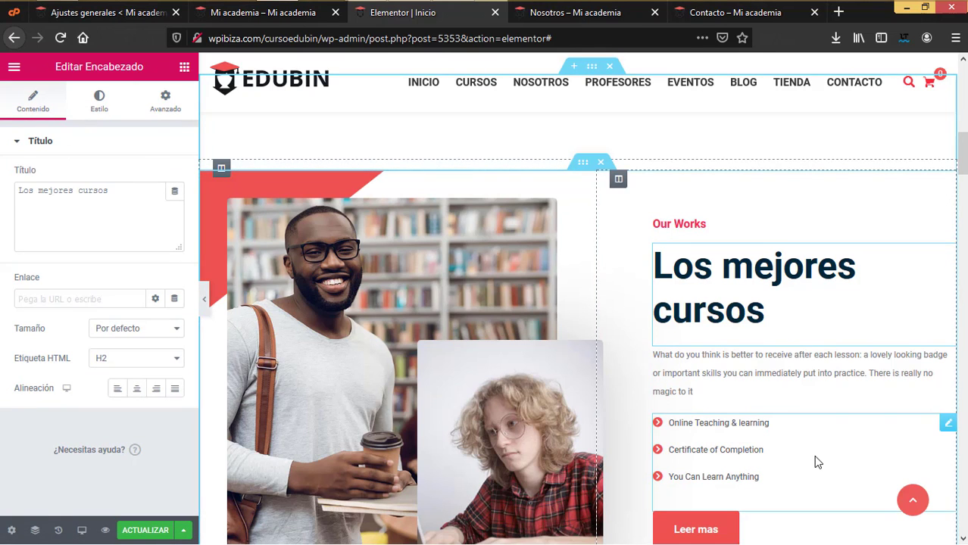
{"action": "scroll", "coordinate": [816, 460], "scroll_direction": "down", "scroll_amount": 2}
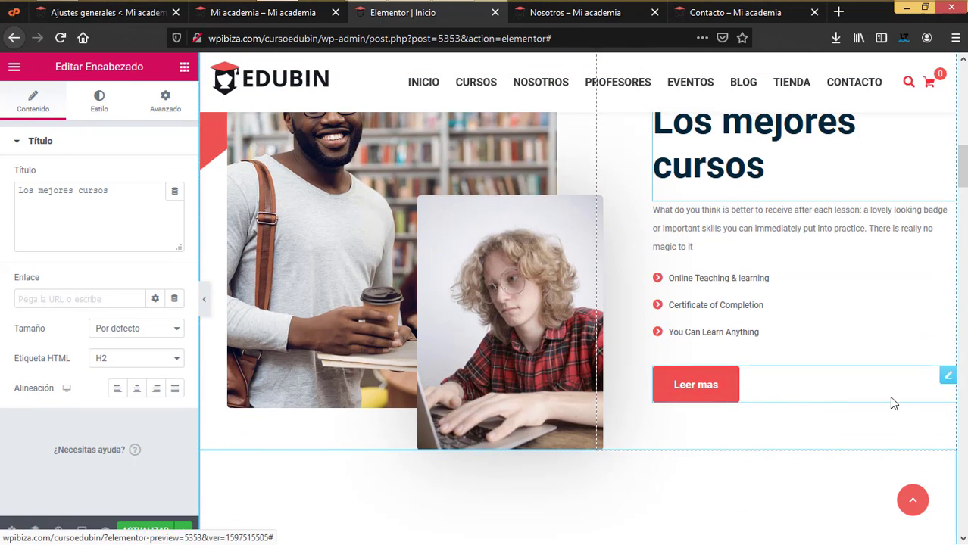
- Open the Leer mas button's Editar Botón panel and select its Texto and '#' Enlace values
{"action": "left_click", "coordinate": [948, 377]}
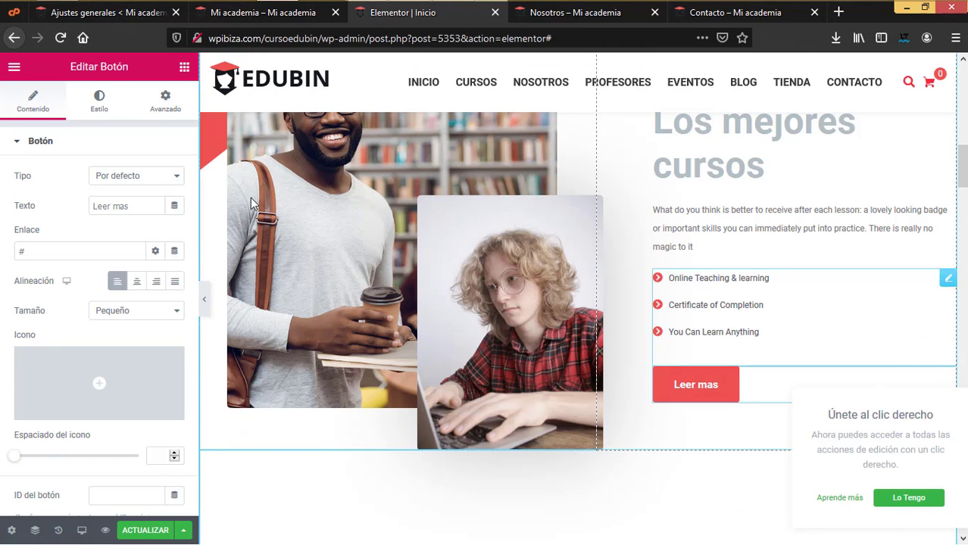
{"action": "triple_click", "coordinate": [124, 207]}
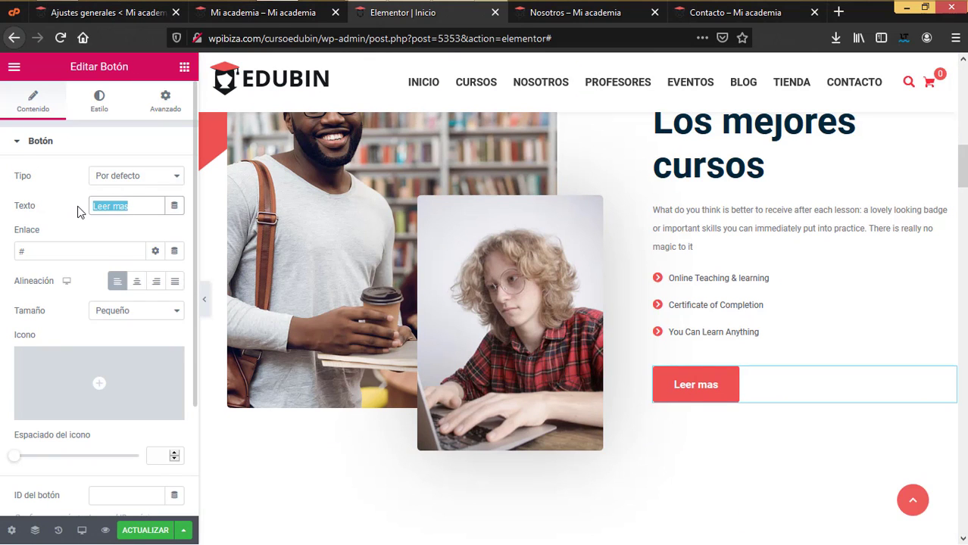
{"action": "left_click_drag", "start_coordinate": [47, 258], "coordinate": [1, 256]}
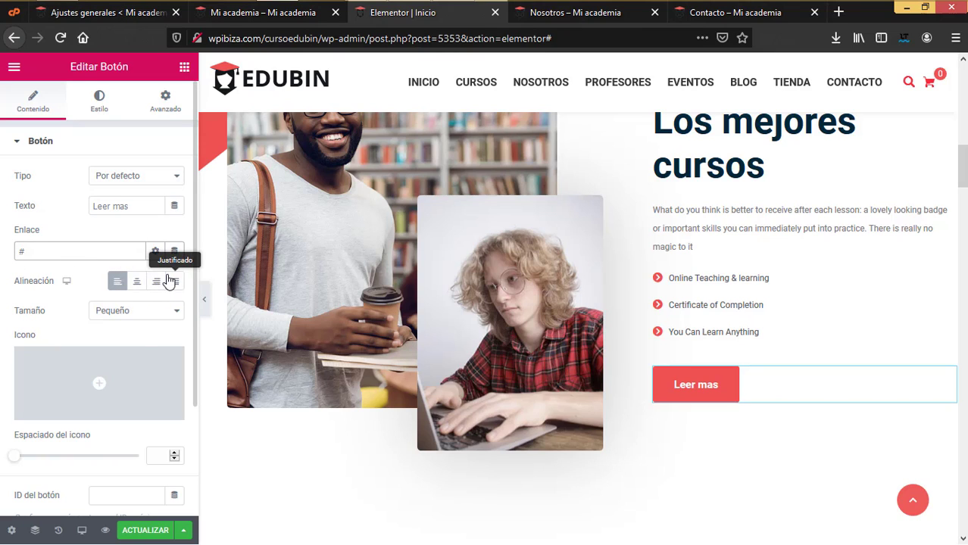
{"action": "scroll", "coordinate": [139, 333], "scroll_direction": "down", "scroll_amount": 1}
{"action": "scroll", "coordinate": [139, 333], "scroll_direction": "down", "scroll_amount": 1}
{"action": "scroll", "coordinate": [139, 334], "scroll_direction": "up", "scroll_amount": 2}
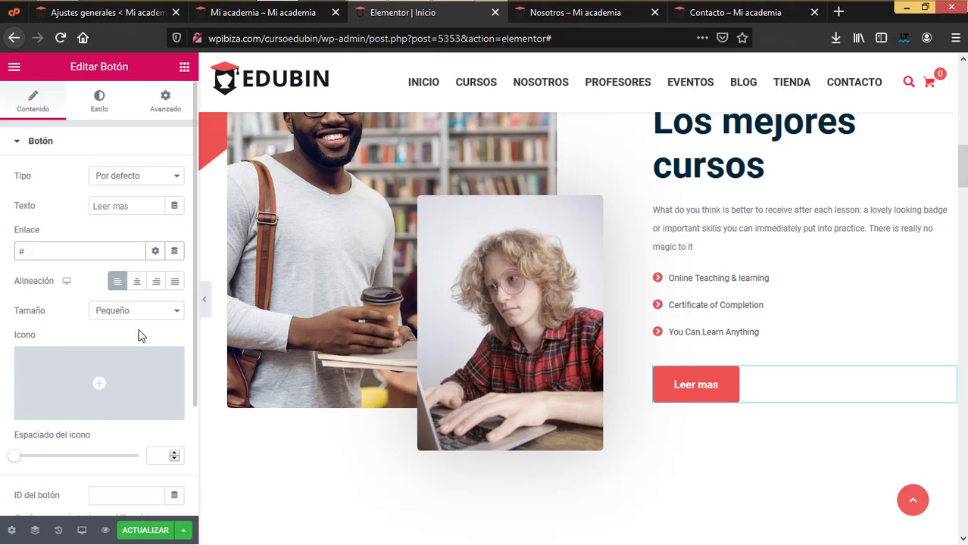
{"action": "scroll", "coordinate": [753, 356], "scroll_direction": "up", "scroll_amount": 1}
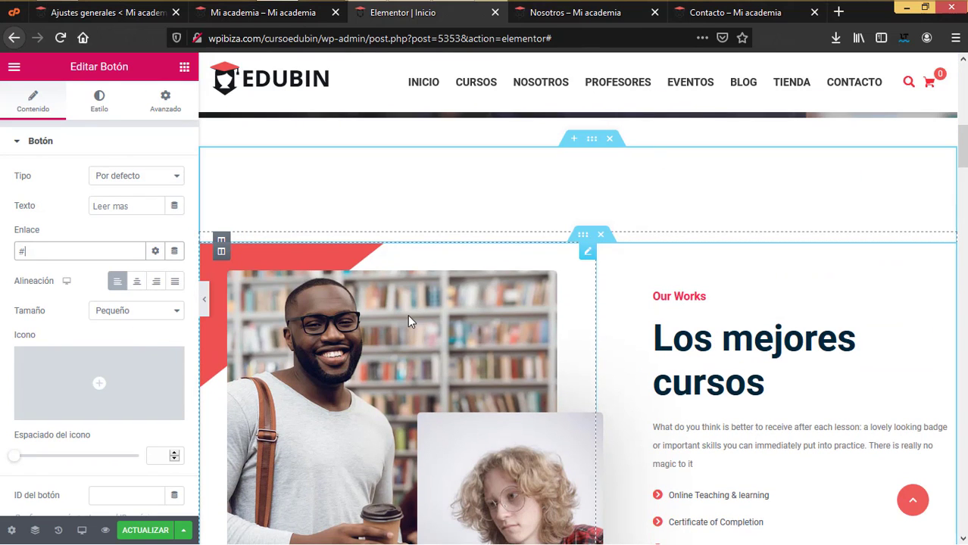
- Replace Image 1 of the two-photo section with 932.jpg, the man reading among bookshelves
{"action": "left_click", "coordinate": [431, 334]}
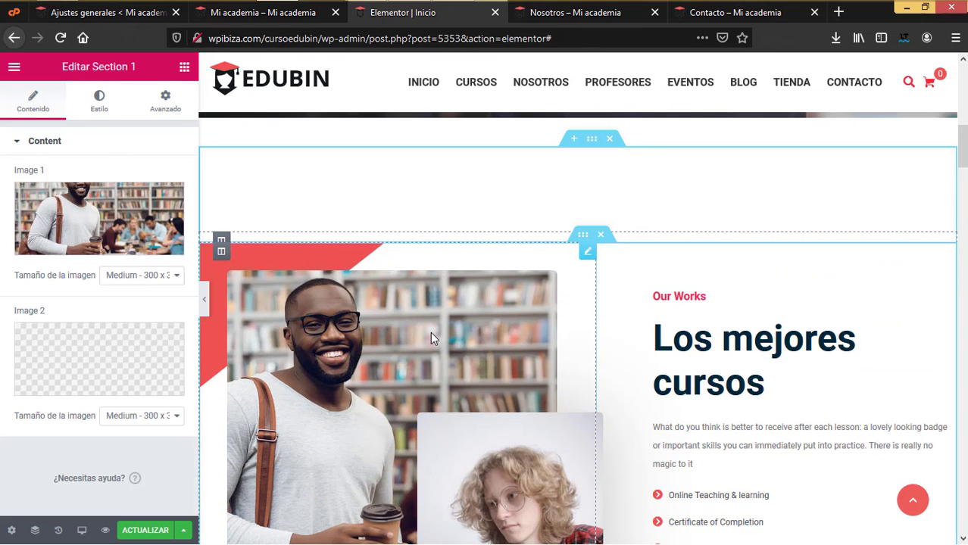
{"action": "left_click", "coordinate": [107, 210]}
{"action": "scroll", "coordinate": [261, 255], "scroll_direction": "down", "scroll_amount": 2}
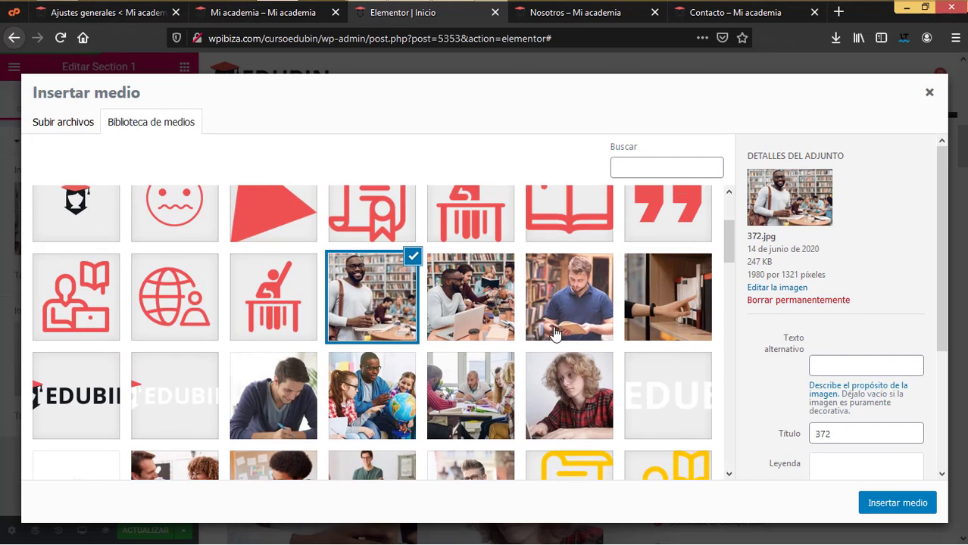
{"action": "left_click", "coordinate": [569, 296]}
{"action": "left_click", "coordinate": [869, 504]}
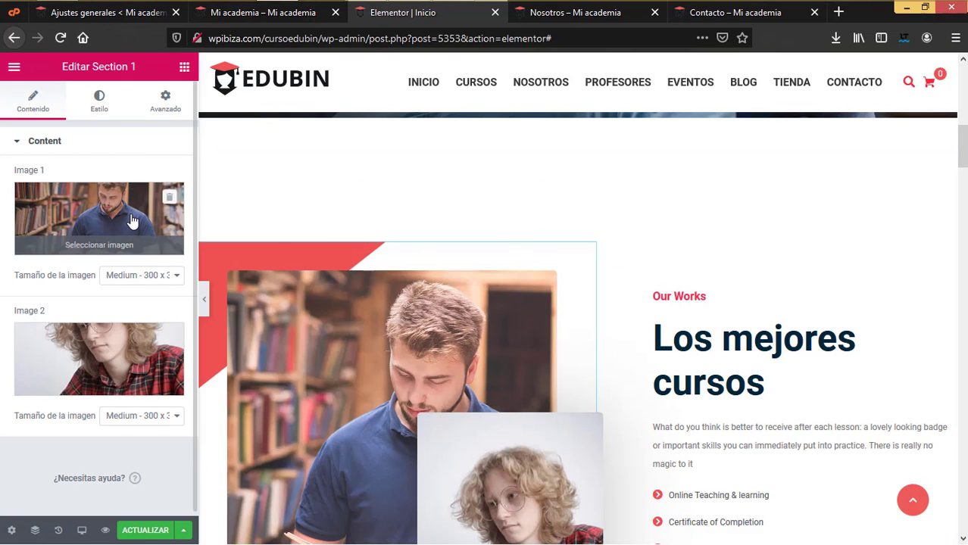
- Reopen Image 1's media library, view Subir archivos, and close it without changes
{"action": "left_click", "coordinate": [131, 220]}
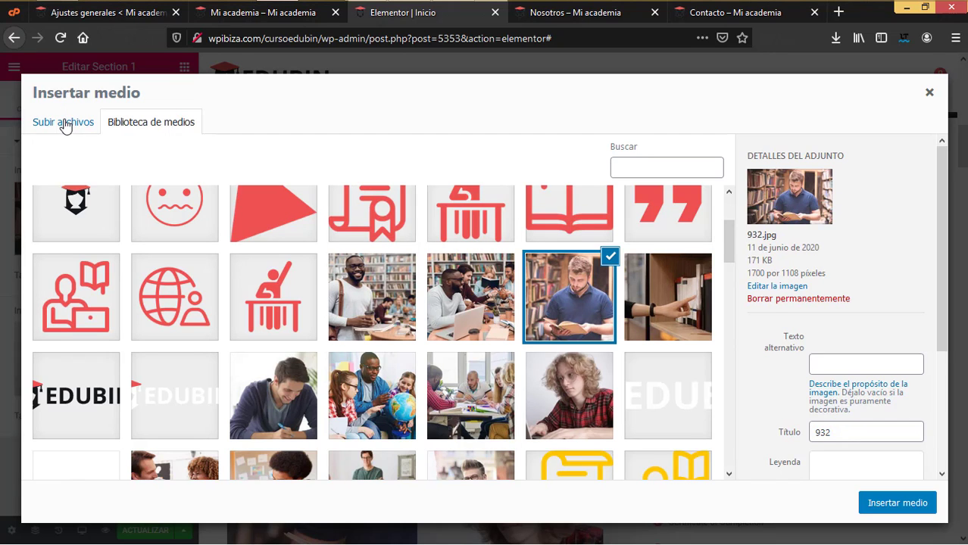
{"action": "left_click", "coordinate": [65, 125]}
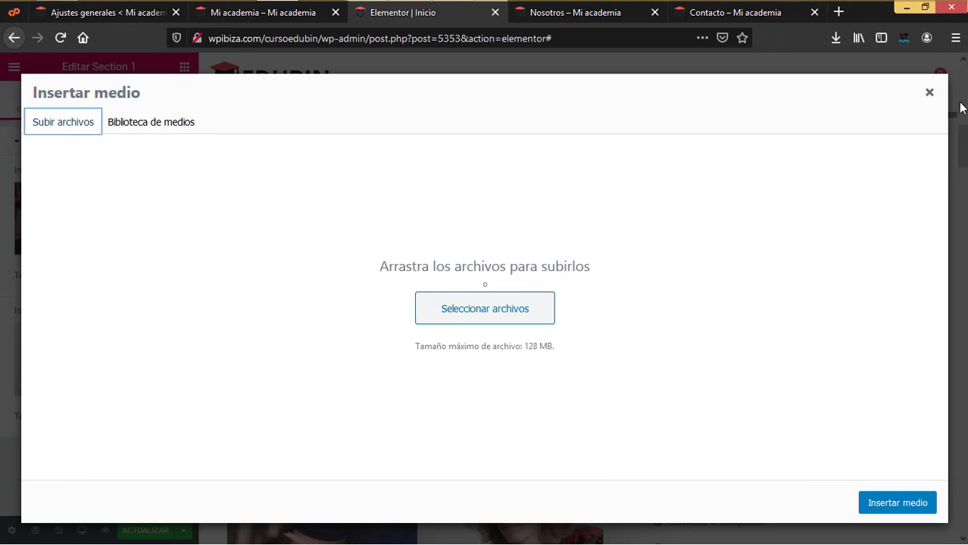
{"action": "left_click", "coordinate": [929, 93]}
{"action": "scroll", "coordinate": [554, 408], "scroll_direction": "down", "scroll_amount": 10}
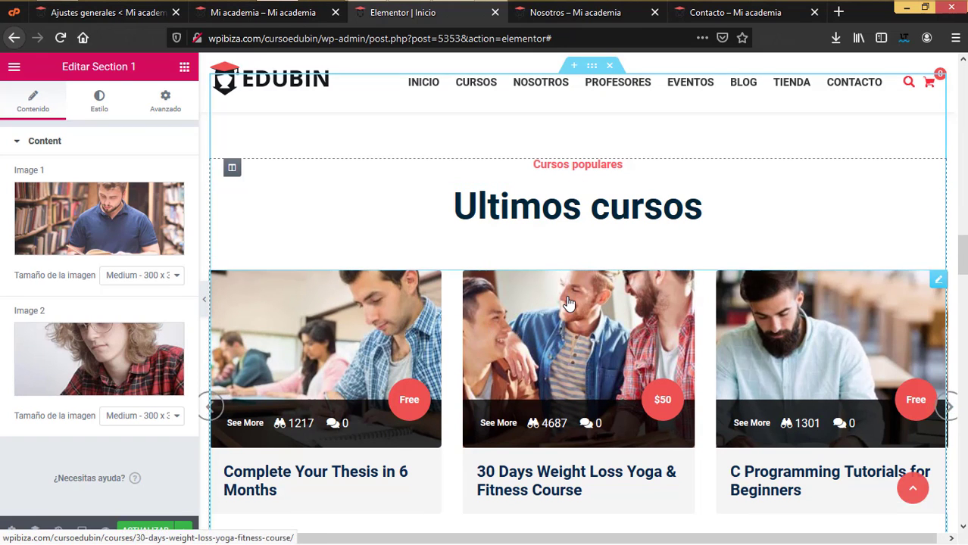
- Switch the Ultimos cursos course grid to Style 1, leaving its category filter empty
{"action": "scroll", "coordinate": [569, 304], "scroll_direction": "down", "scroll_amount": 2}
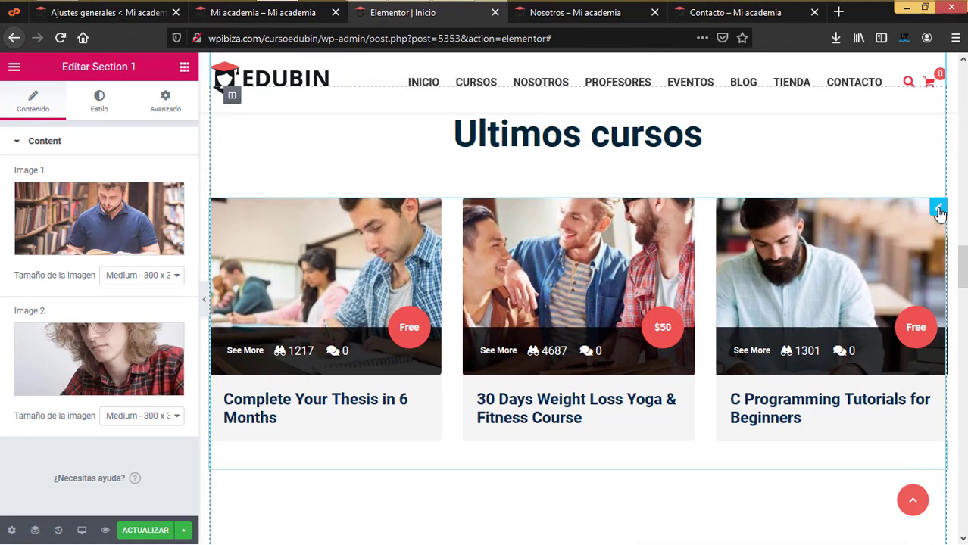
{"action": "left_click", "coordinate": [938, 208]}
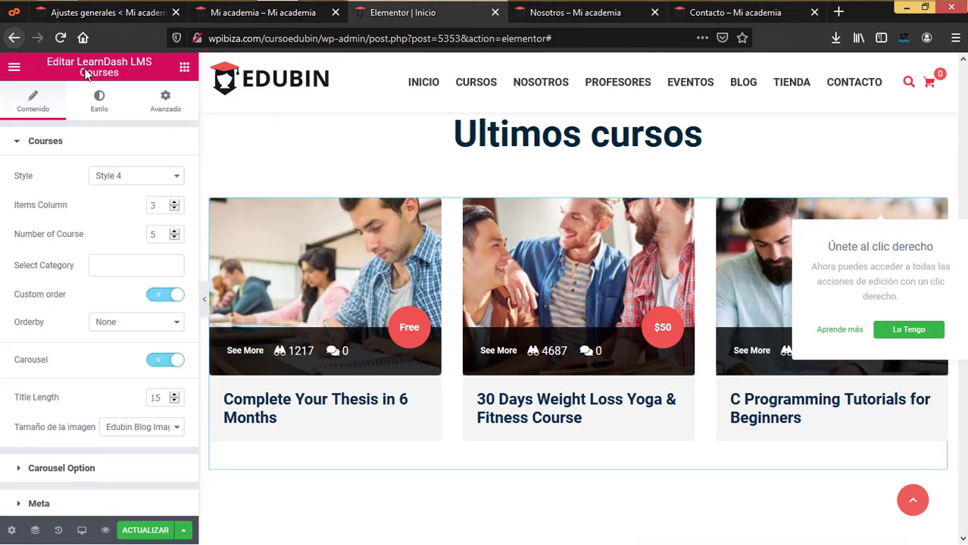
{"action": "left_click", "coordinate": [150, 182]}
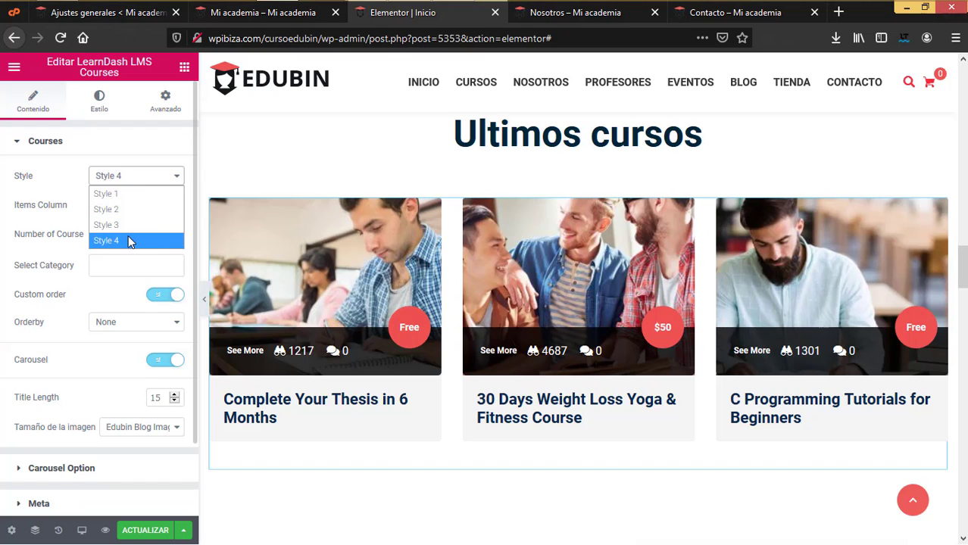
{"action": "left_click", "coordinate": [123, 196]}
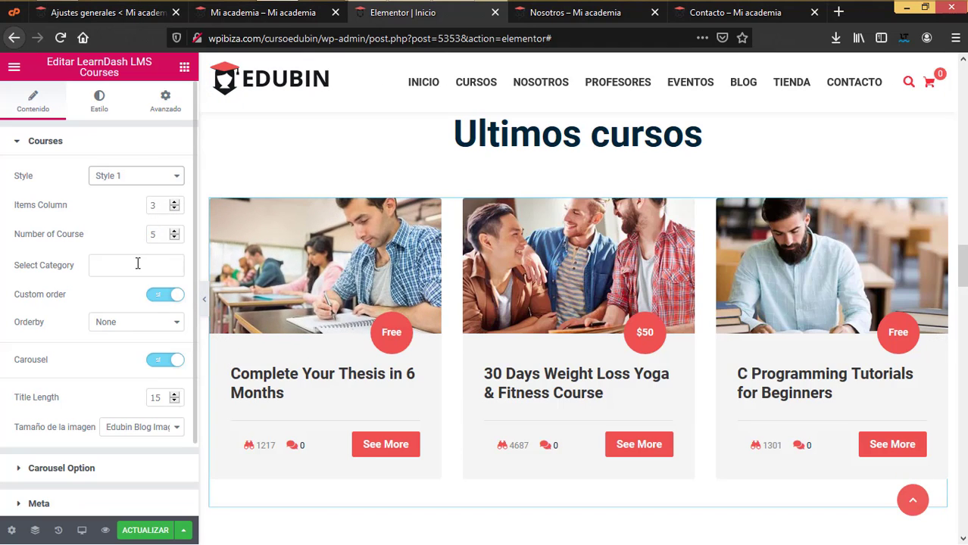
{"action": "left_click", "coordinate": [138, 264]}
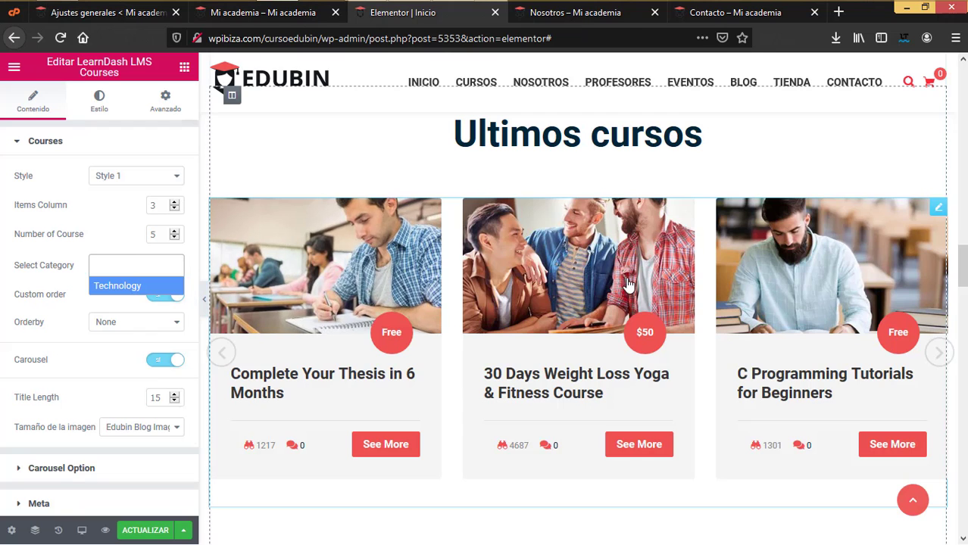
{"action": "left_click", "coordinate": [112, 237]}
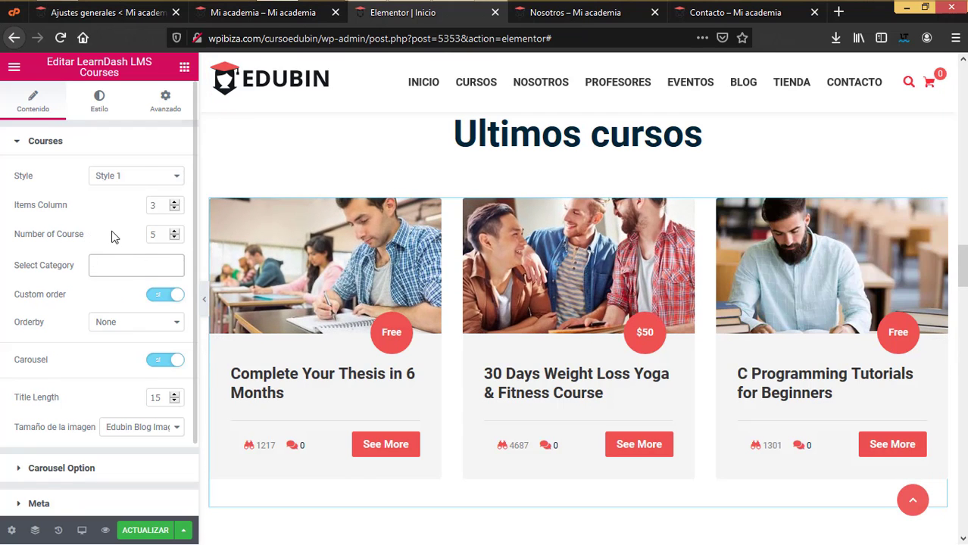
{"action": "scroll", "coordinate": [128, 250], "scroll_direction": "down", "scroll_amount": 1}
{"action": "scroll", "coordinate": [152, 303], "scroll_direction": "down", "scroll_amount": 2}
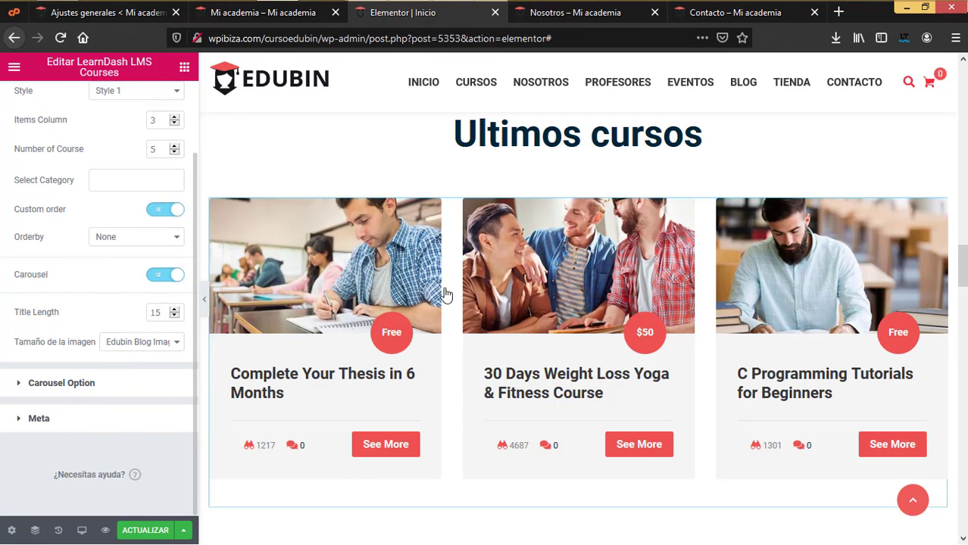
- Expand the course Carousel Option, advance the preview one course, and keep Nav Style 2
{"action": "left_click", "coordinate": [61, 382]}
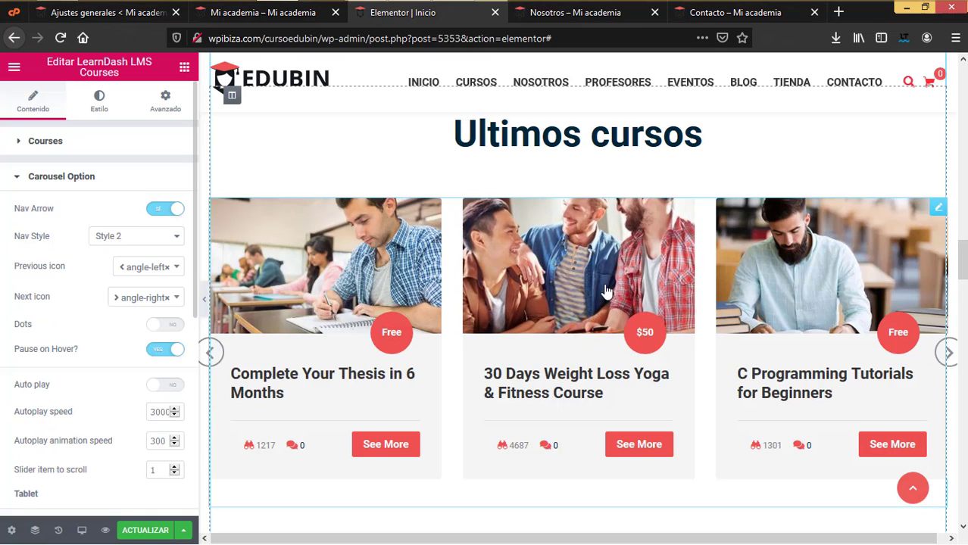
{"action": "left_click", "coordinate": [953, 352]}
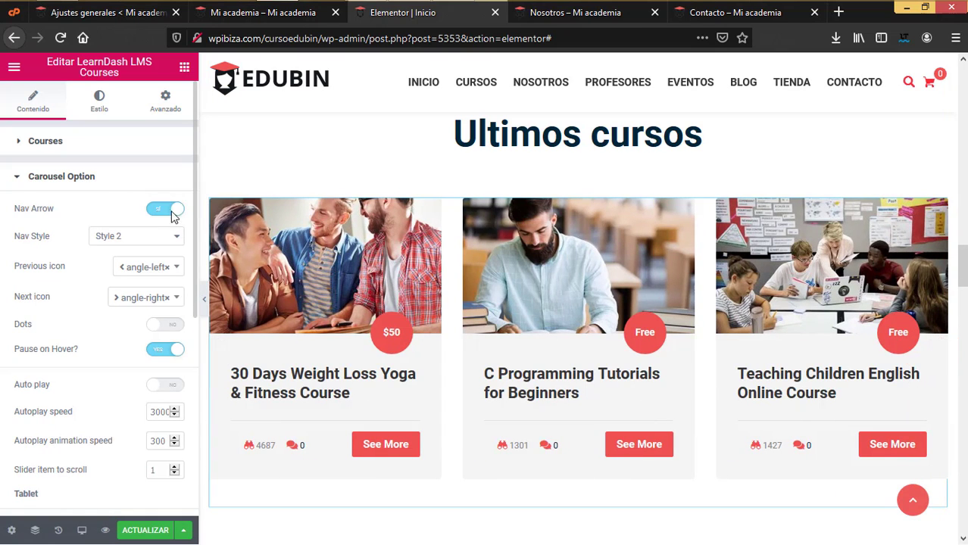
{"action": "left_click", "coordinate": [161, 240]}
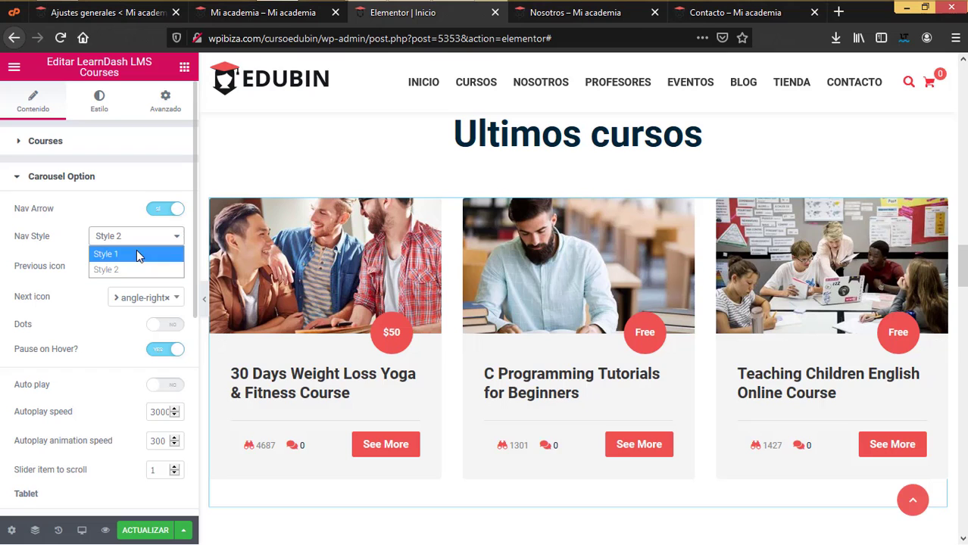
{"action": "left_click", "coordinate": [112, 214]}
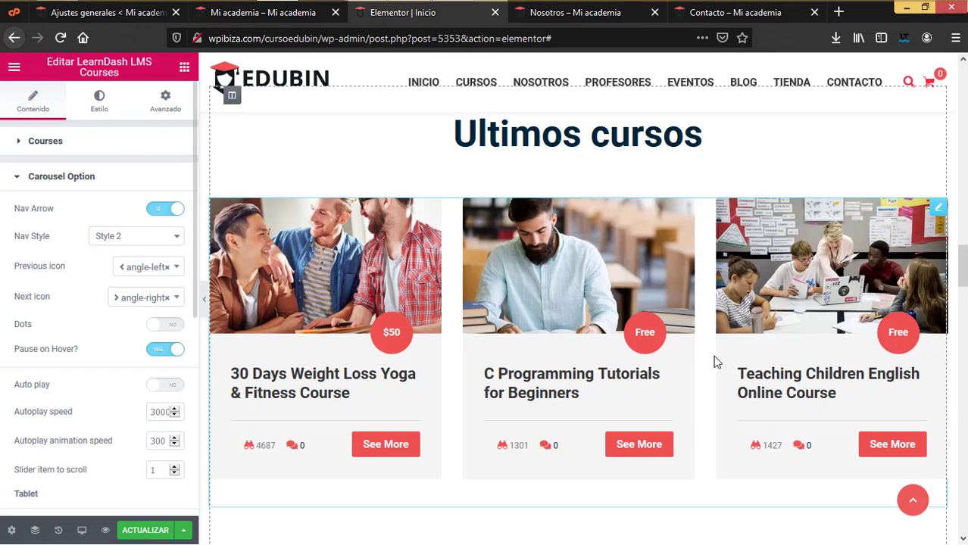
- Review the carousel's tablet and mobile settings and its Meta options for price, views and comments
{"action": "scroll", "coordinate": [125, 238], "scroll_direction": "down", "scroll_amount": 1}
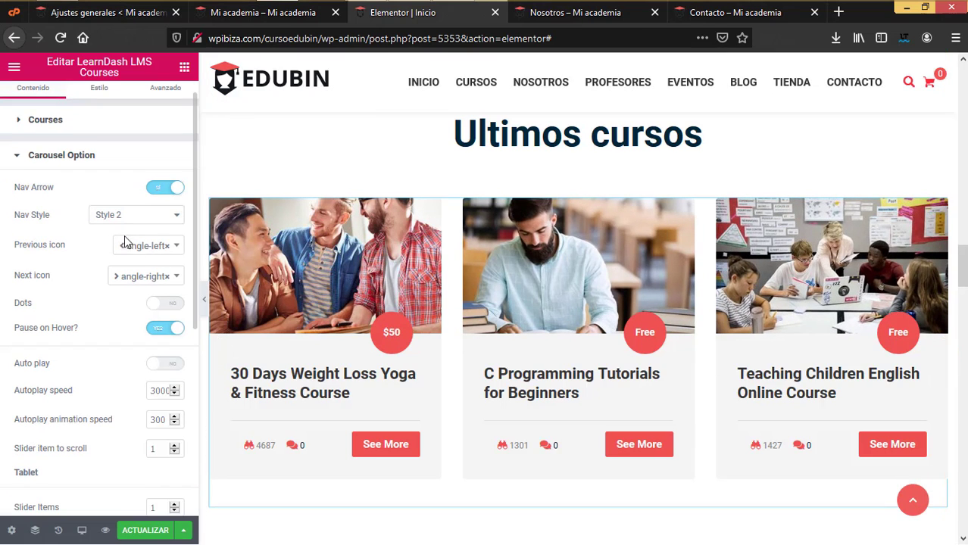
{"action": "scroll", "coordinate": [138, 264], "scroll_direction": "down", "scroll_amount": 2}
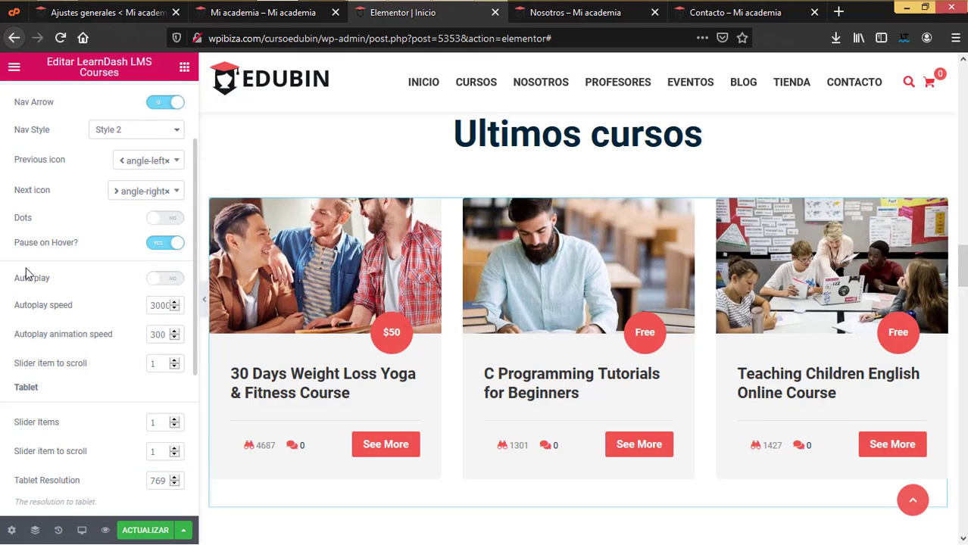
{"action": "scroll", "coordinate": [29, 314], "scroll_direction": "down", "scroll_amount": 2}
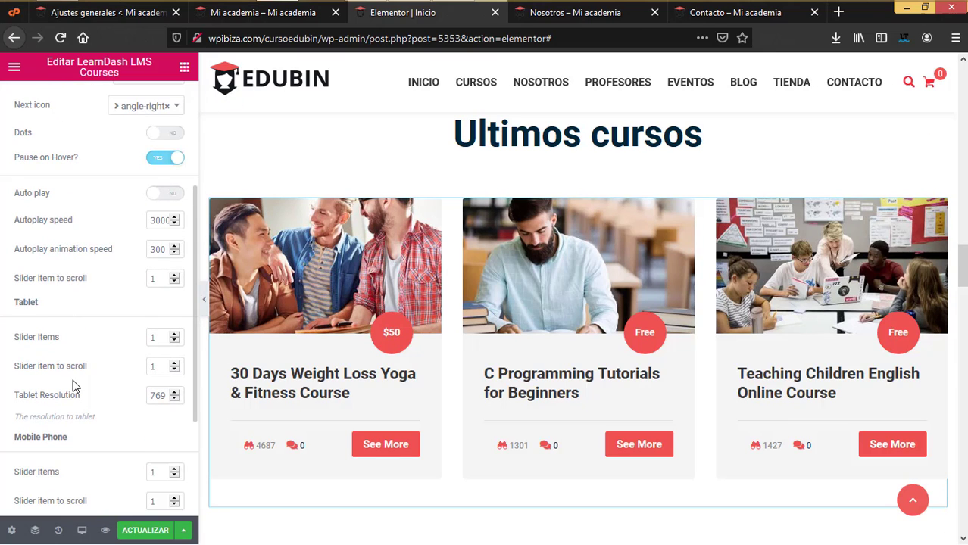
{"action": "scroll", "coordinate": [66, 363], "scroll_direction": "down", "scroll_amount": 3}
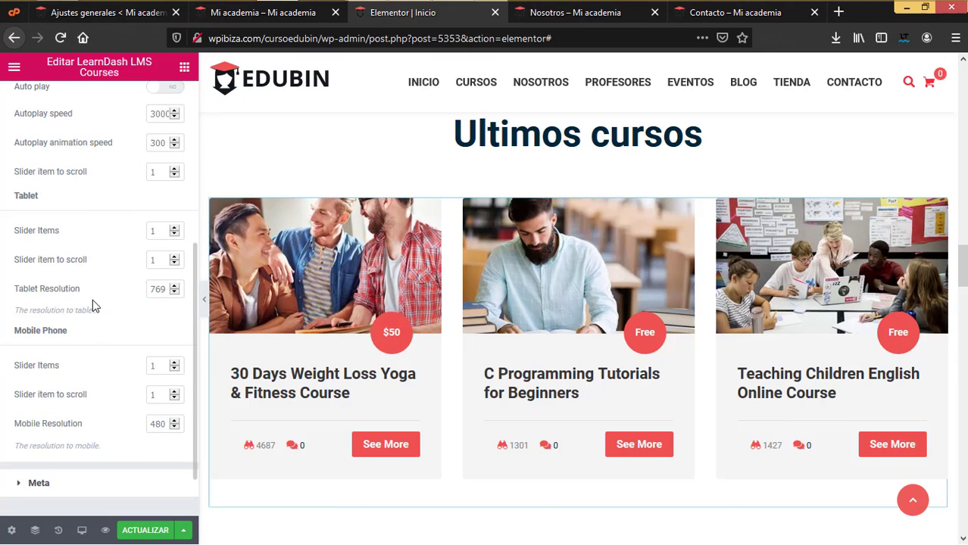
{"action": "scroll", "coordinate": [92, 300], "scroll_direction": "up", "scroll_amount": 1}
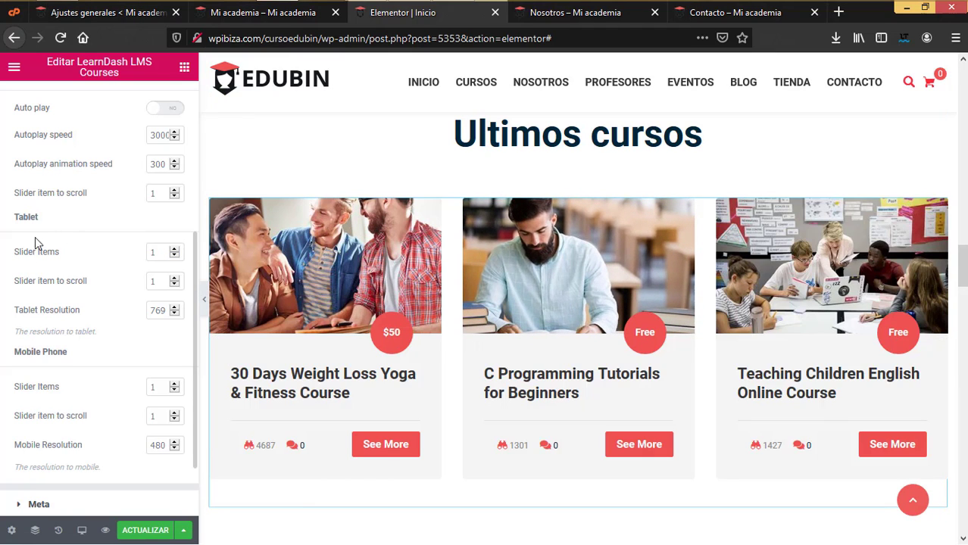
{"action": "scroll", "coordinate": [50, 367], "scroll_direction": "down", "scroll_amount": 1}
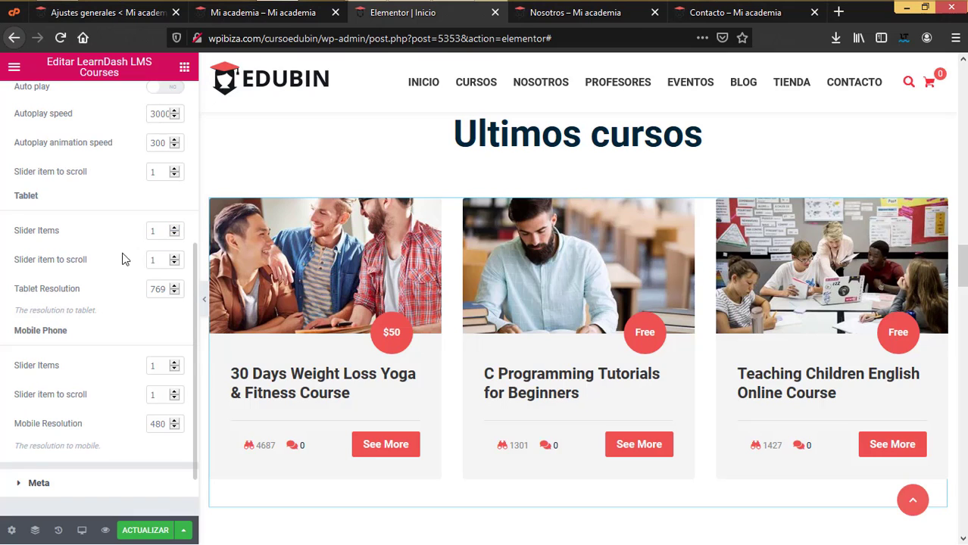
{"action": "left_click", "coordinate": [39, 484]}
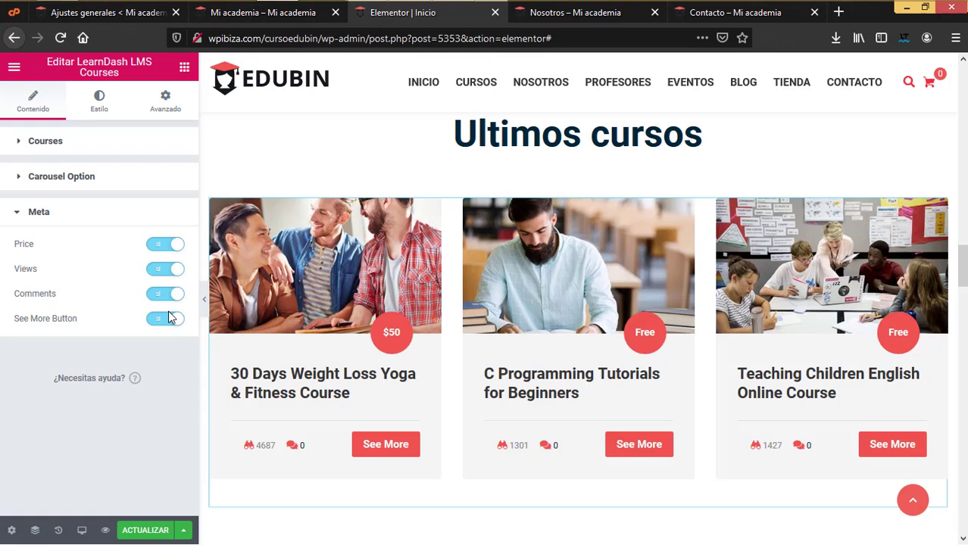
{"action": "scroll", "coordinate": [579, 341], "scroll_direction": "down", "scroll_amount": 5}
{"action": "scroll", "coordinate": [757, 220], "scroll_direction": "up", "scroll_amount": 2}
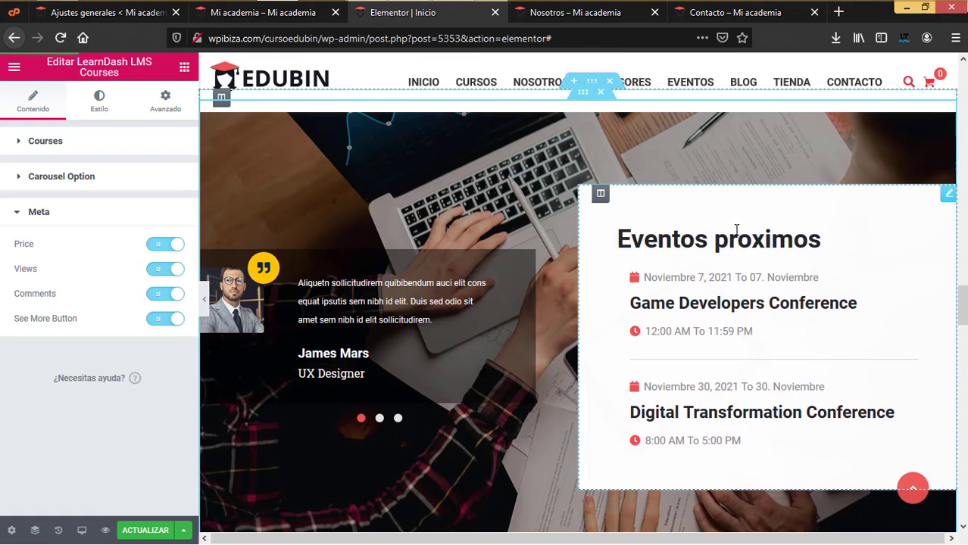
- Open the Testimonial carousel's settings and keep its layout at Style 1
{"action": "left_click", "coordinate": [945, 200]}
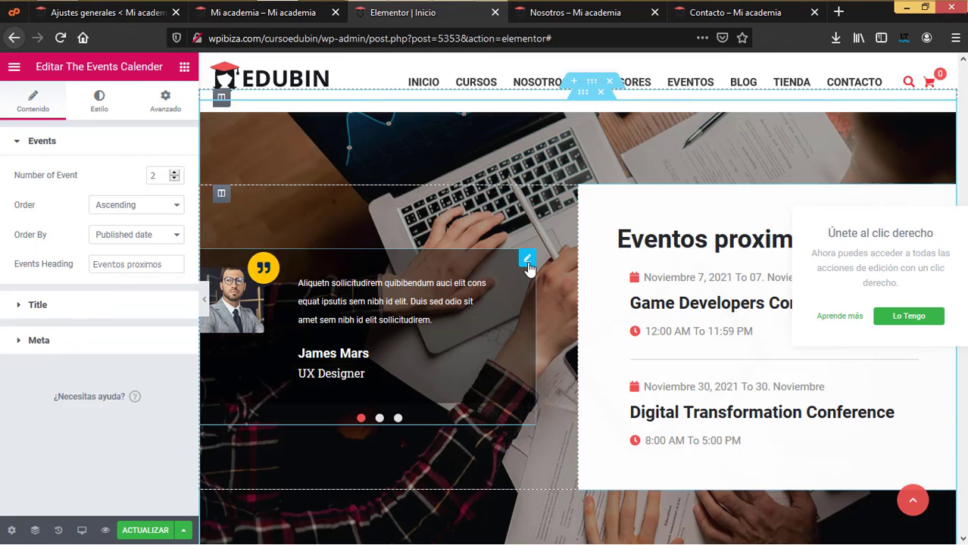
{"action": "left_click", "coordinate": [527, 259]}
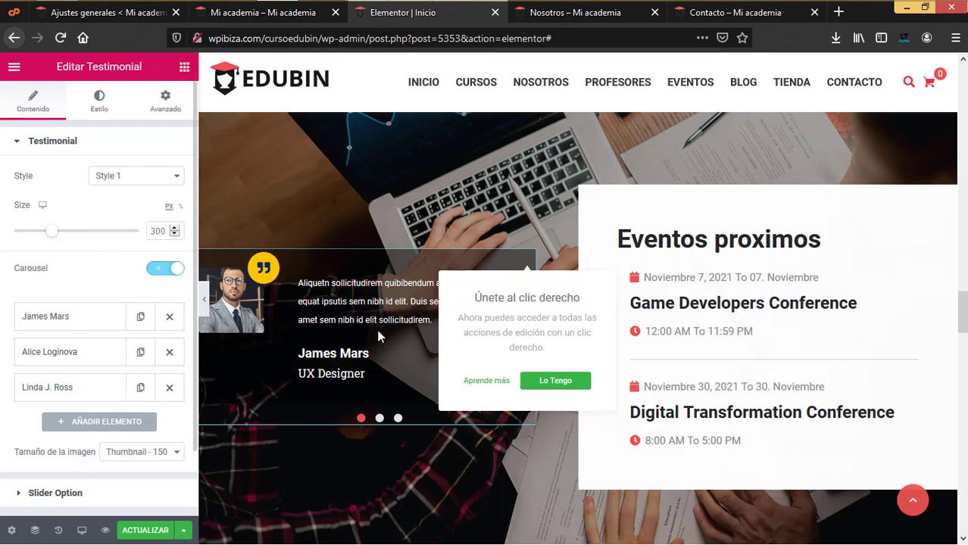
{"action": "left_click", "coordinate": [159, 180]}
{"action": "left_click", "coordinate": [68, 180]}
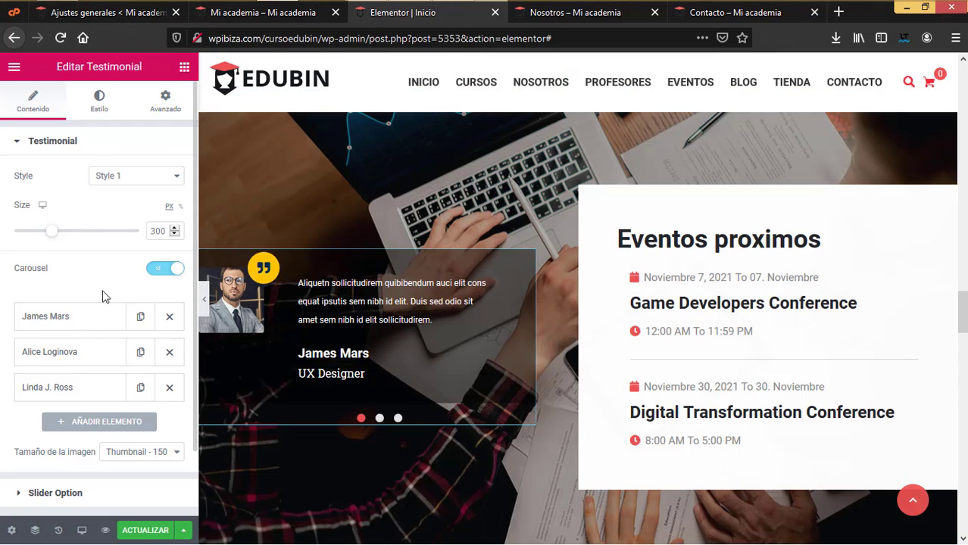
- Expand the first testimonial and select its Name, UX Designer designation and Client Say text
{"action": "left_click", "coordinate": [53, 318]}
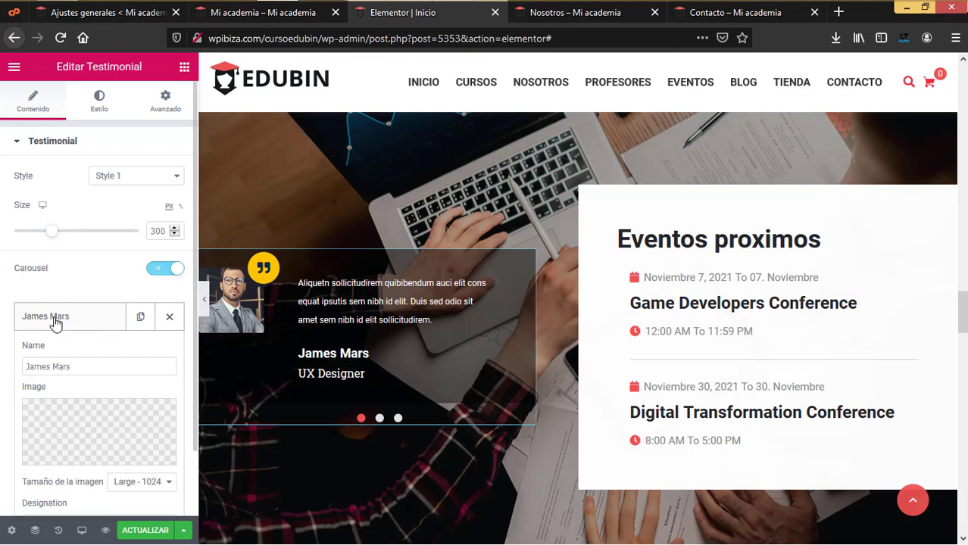
{"action": "scroll", "coordinate": [69, 332], "scroll_direction": "down", "scroll_amount": 1}
{"action": "left_click_drag", "start_coordinate": [86, 301], "coordinate": [22, 296]}
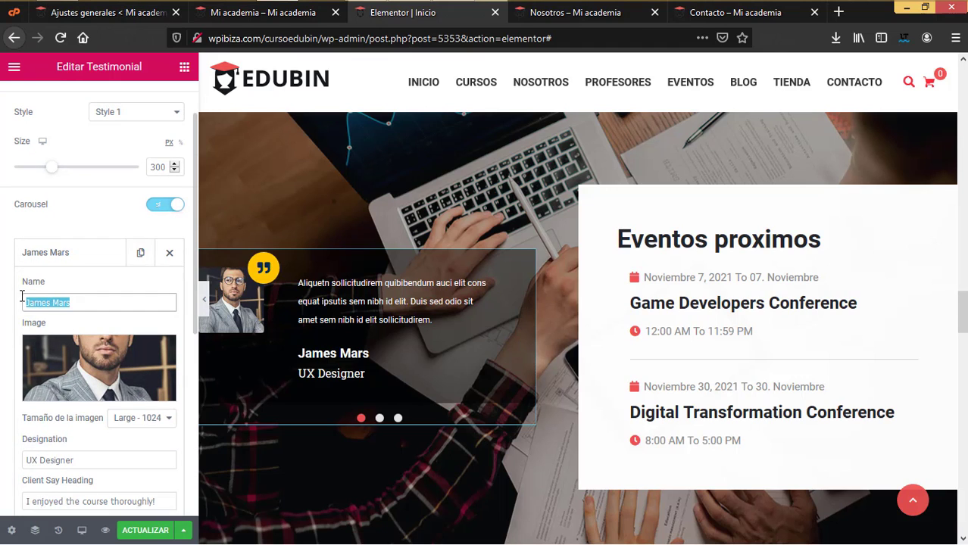
{"action": "mouse_move", "coordinate": [75, 366]}
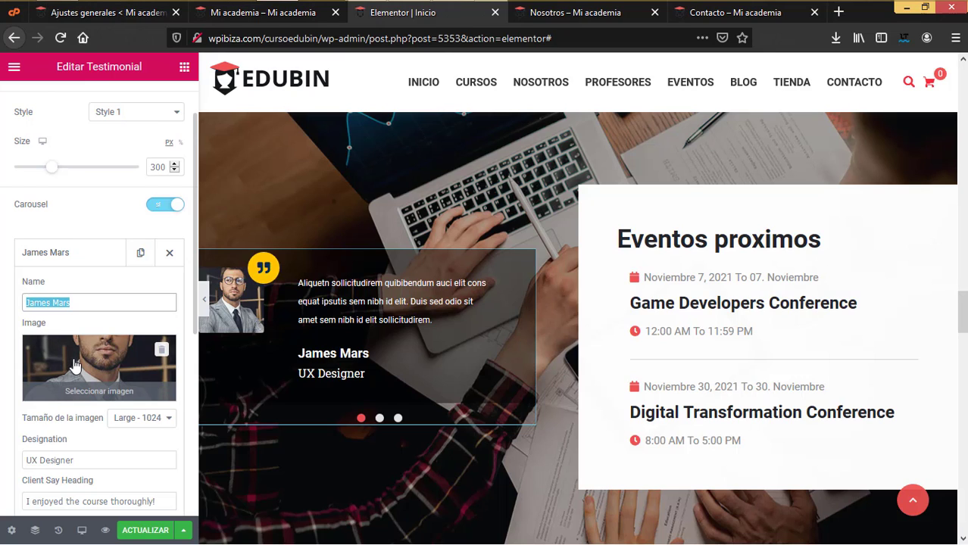
{"action": "scroll", "coordinate": [75, 367], "scroll_direction": "down", "scroll_amount": 1}
{"action": "left_click_drag", "start_coordinate": [84, 411], "coordinate": [2, 397]}
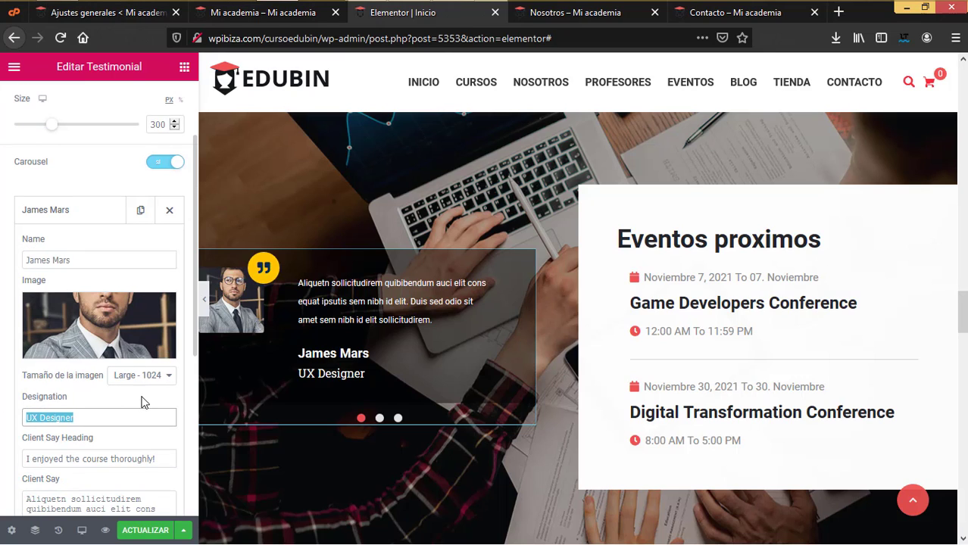
{"action": "scroll", "coordinate": [144, 402], "scroll_direction": "down", "scroll_amount": 1}
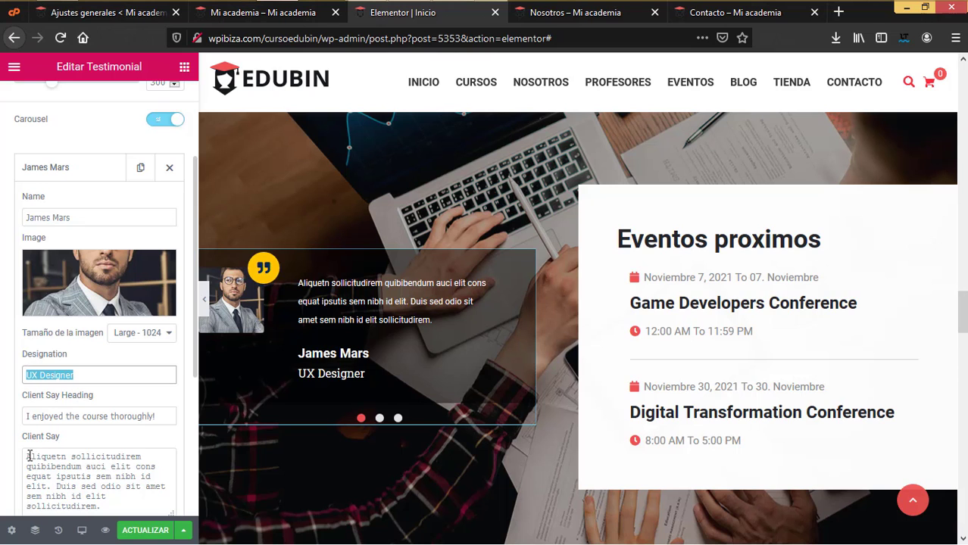
{"action": "left_click_drag", "start_coordinate": [28, 456], "coordinate": [77, 466]}
{"action": "scroll", "coordinate": [590, 371], "scroll_direction": "down", "scroll_amount": 5}
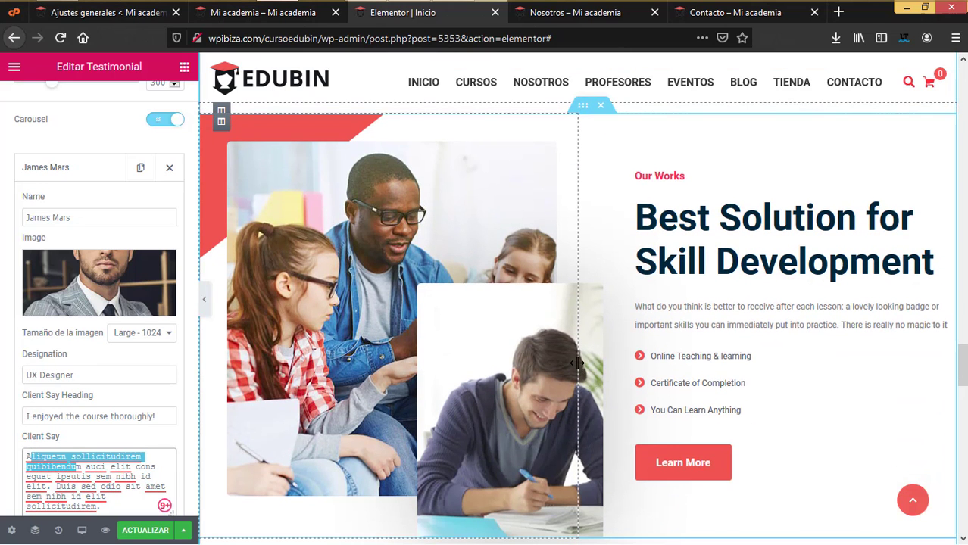
- Select the Taking Education banner section and open its Fondo background image picker under Estilo
{"action": "scroll", "coordinate": [576, 362], "scroll_direction": "down", "scroll_amount": 10}
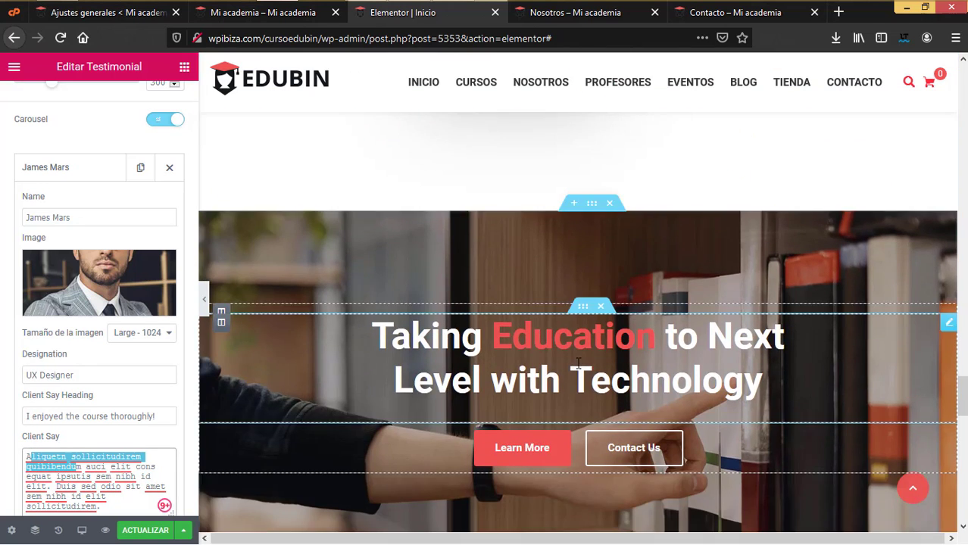
{"action": "scroll", "coordinate": [578, 363], "scroll_direction": "up", "scroll_amount": 3}
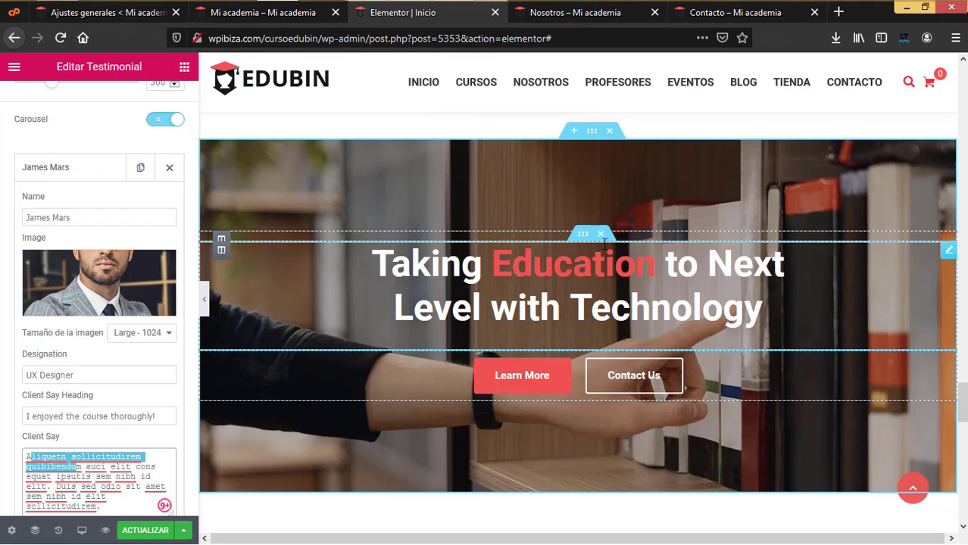
{"action": "left_click", "coordinate": [590, 141]}
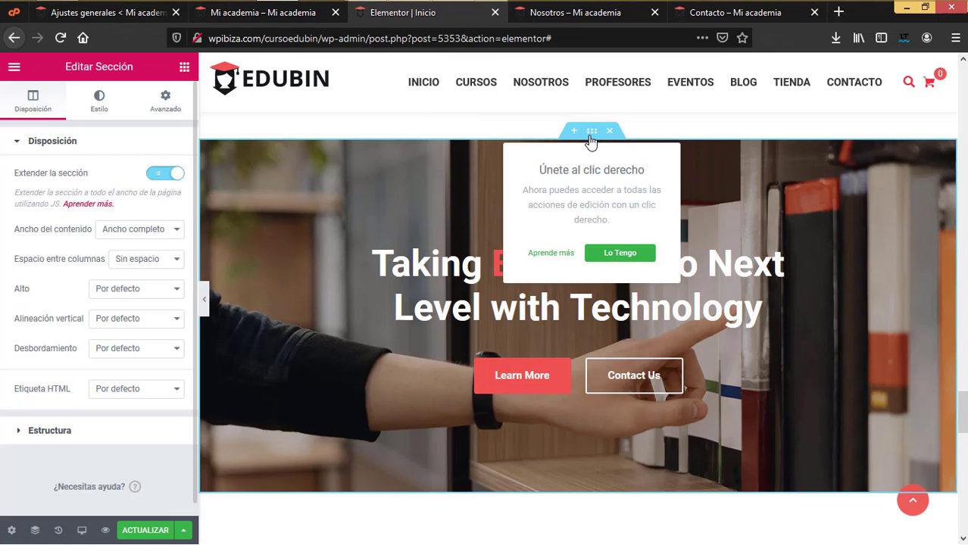
{"action": "left_click", "coordinate": [95, 110]}
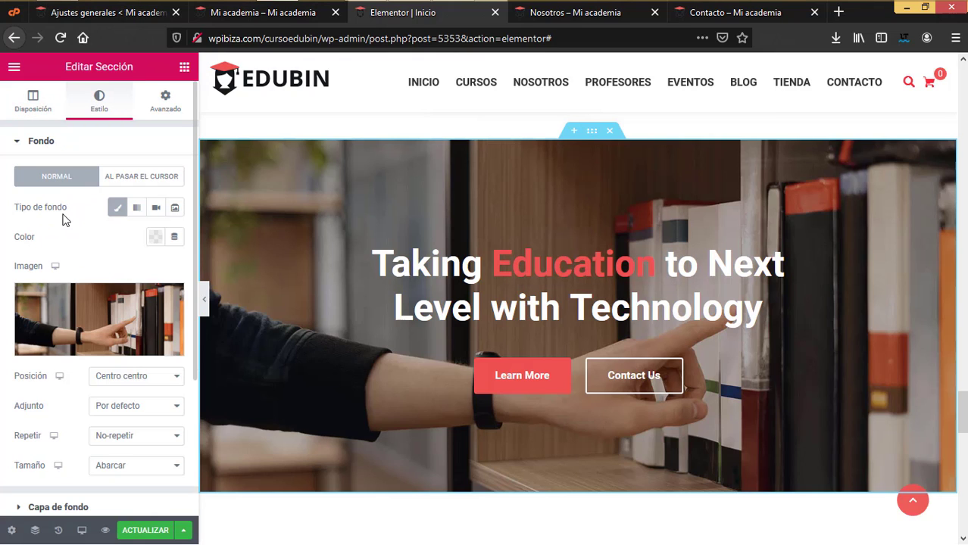
{"action": "mouse_move", "coordinate": [75, 297]}
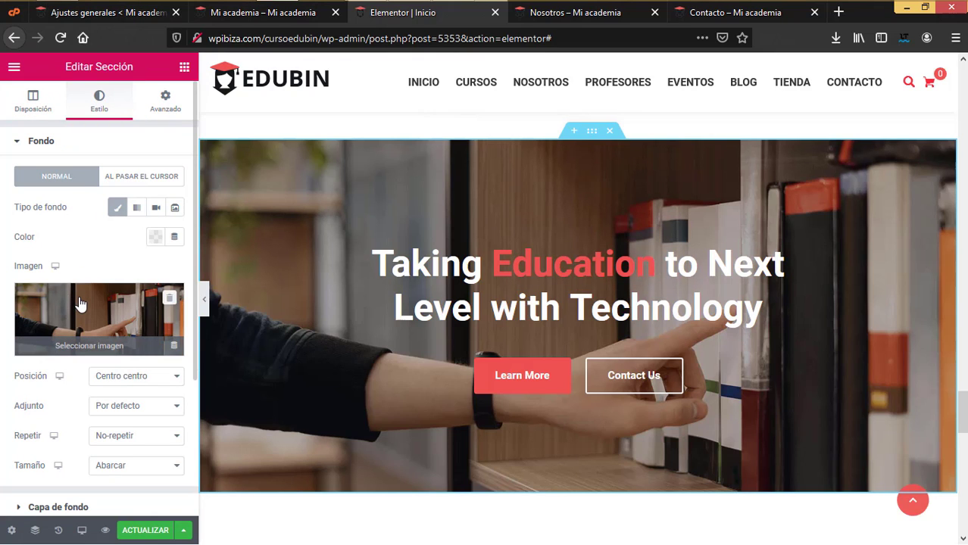
{"action": "left_click", "coordinate": [81, 303]}
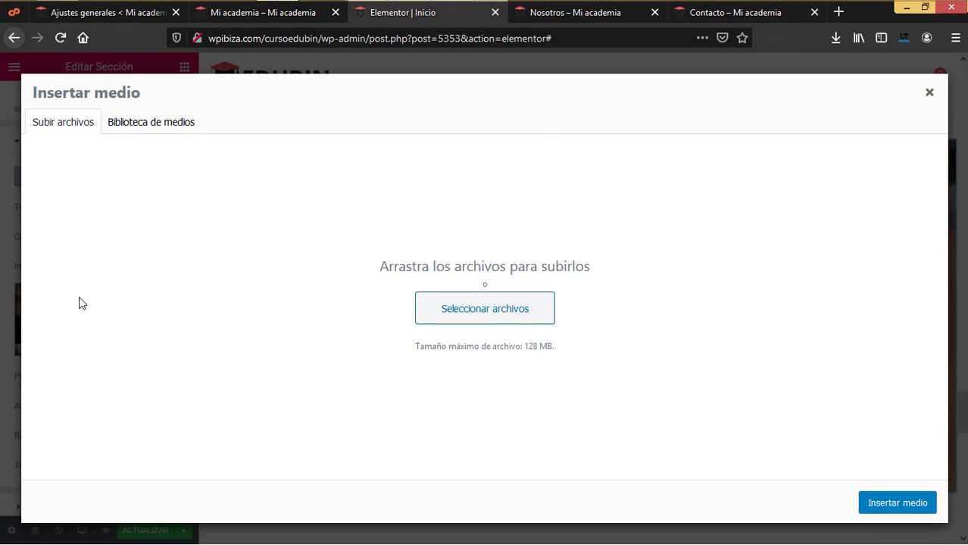
- Insert 2143.jpg, the students-around-a-table photo, as the banner's background image
{"action": "left_click", "coordinate": [129, 124]}
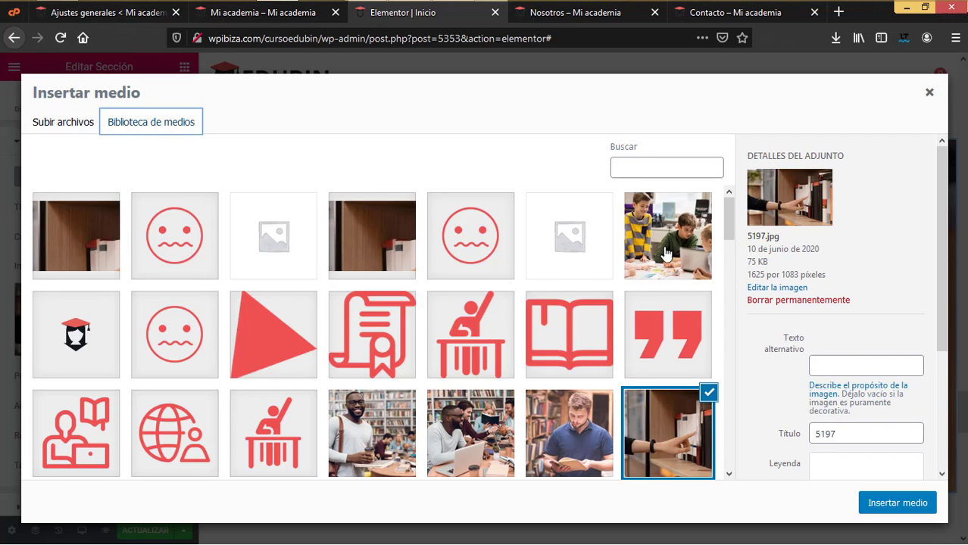
{"action": "scroll", "coordinate": [622, 371], "scroll_direction": "down", "scroll_amount": 3}
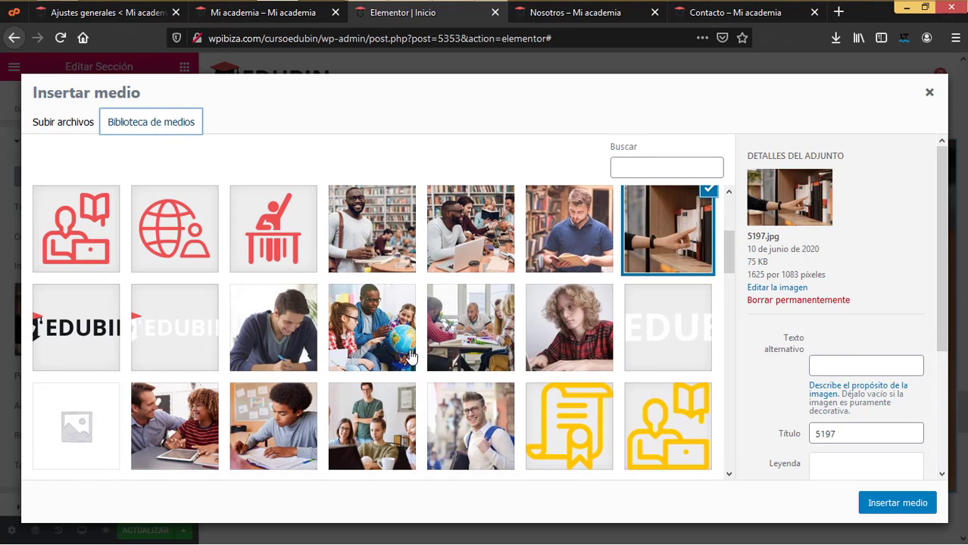
{"action": "left_click", "coordinate": [384, 331]}
{"action": "key", "text": "Right"}
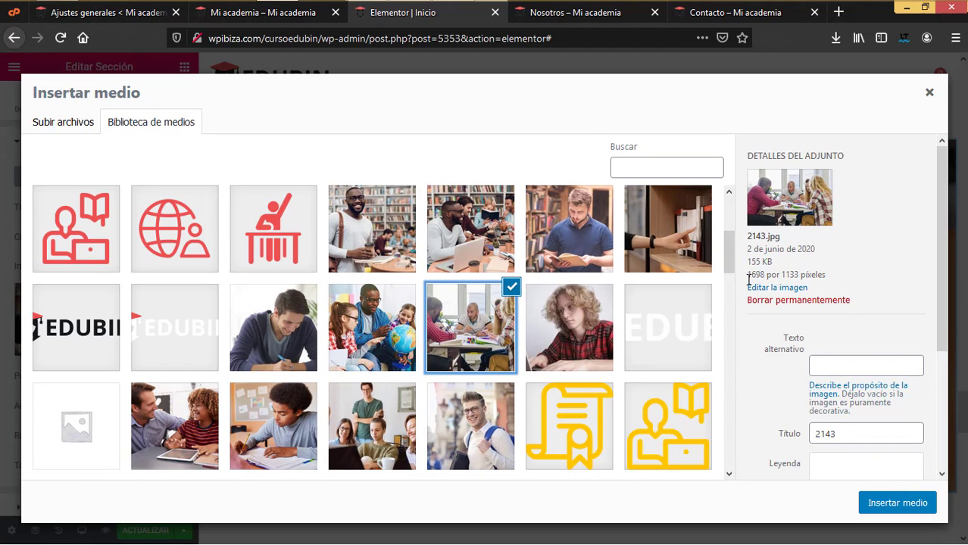
{"action": "left_click_drag", "start_coordinate": [748, 278], "coordinate": [767, 279]}
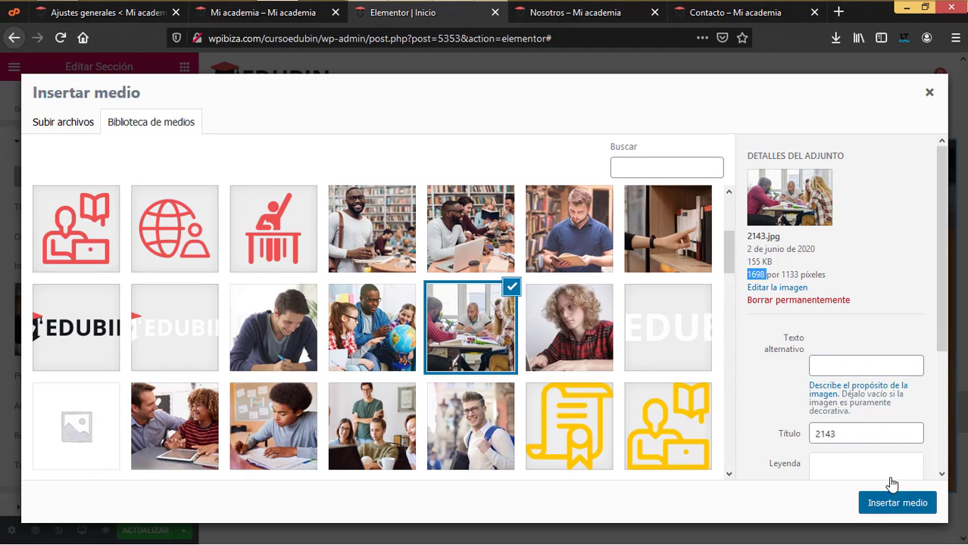
{"action": "left_click", "coordinate": [916, 502]}
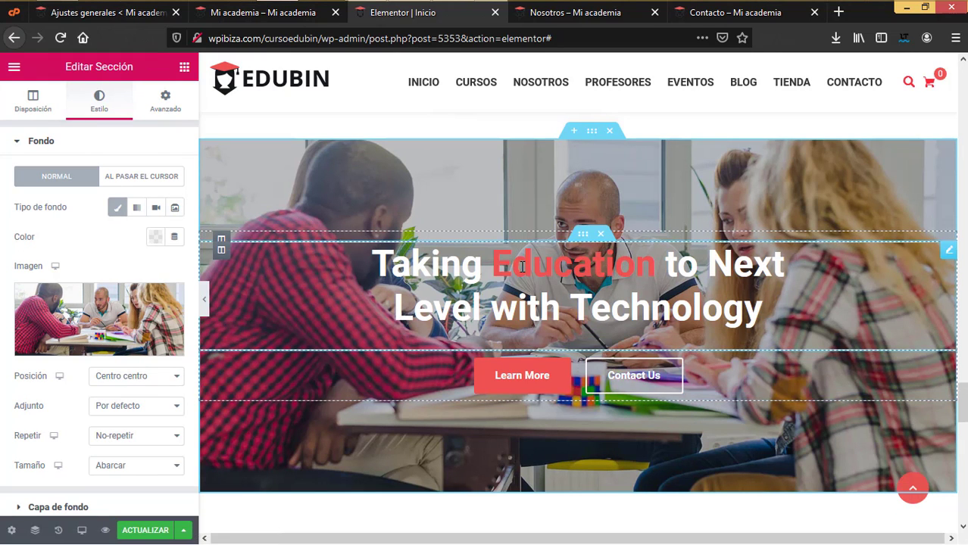
- Open the hero's Learn More button settings and select its Texto label
{"action": "left_click", "coordinate": [443, 270]}
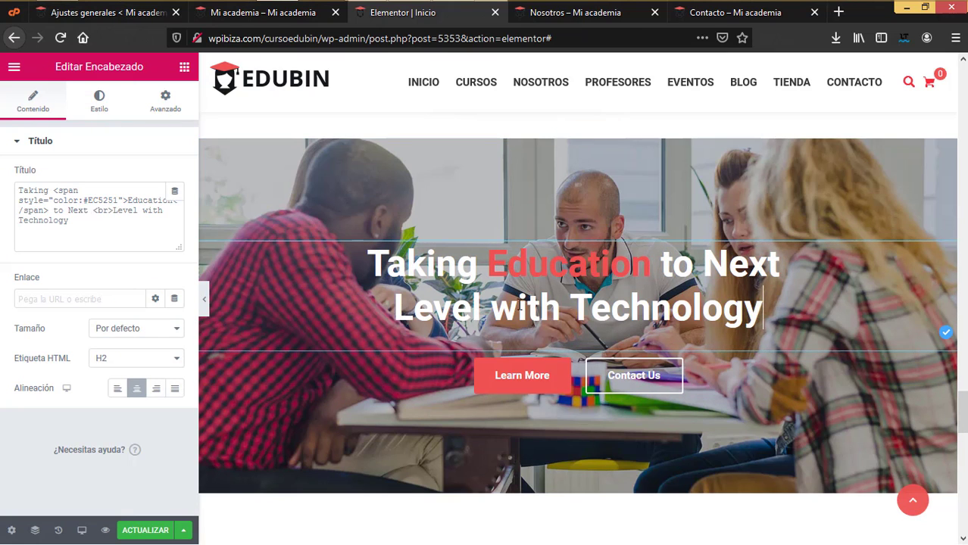
{"action": "left_click", "coordinate": [561, 371]}
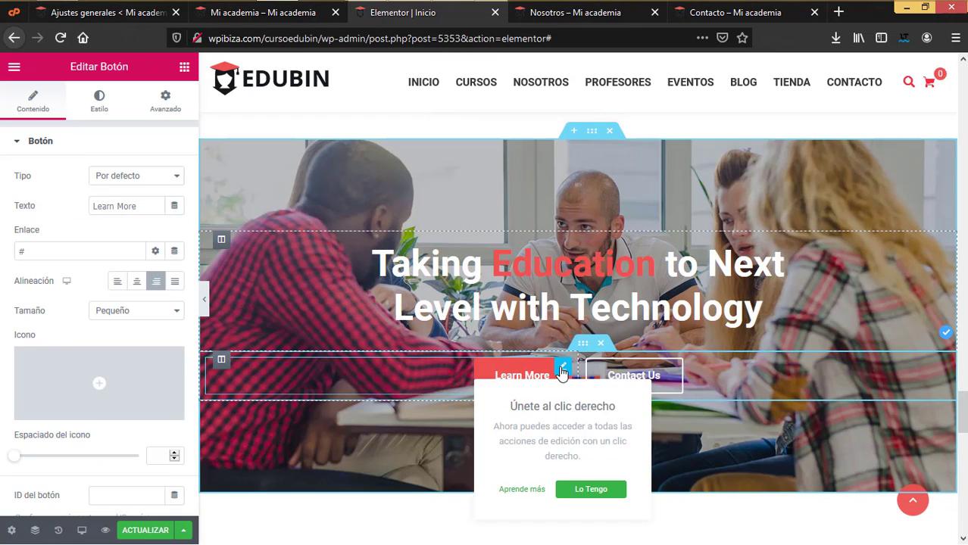
{"action": "triple_click", "coordinate": [108, 207]}
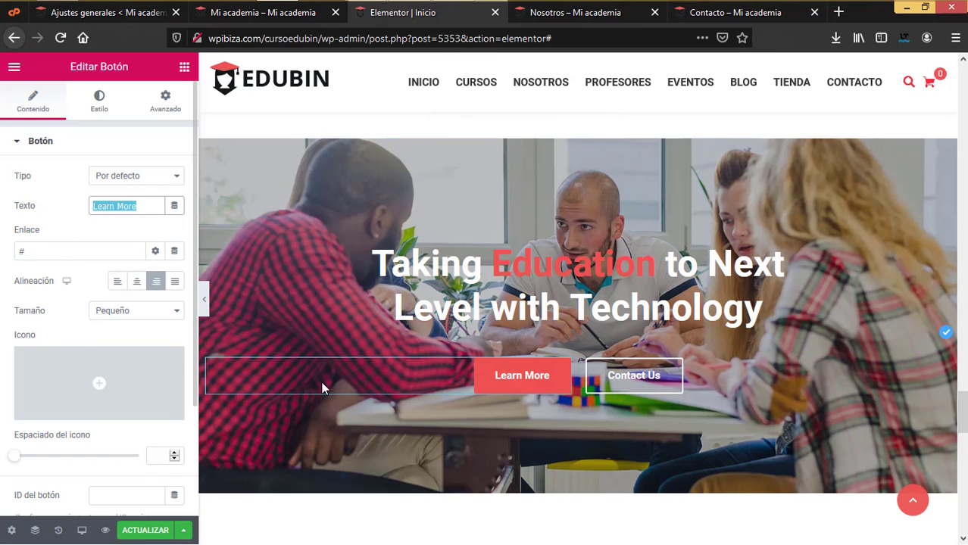
{"action": "scroll", "coordinate": [535, 418], "scroll_direction": "down", "scroll_amount": 10}
{"action": "scroll", "coordinate": [523, 420], "scroll_direction": "down", "scroll_amount": 3}
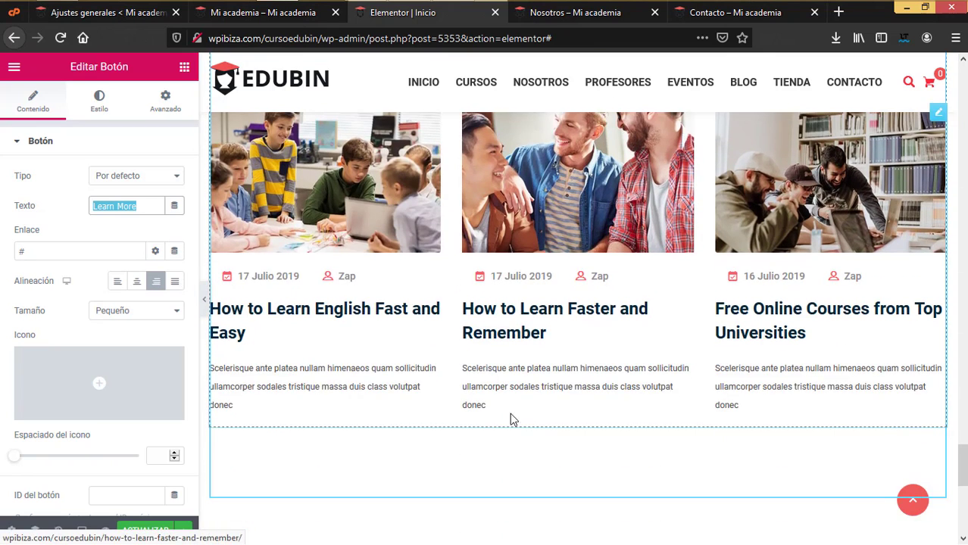
- Review the Nuestro blog Blog Posts widget's Title and Content settings, both lengths 15
{"action": "scroll", "coordinate": [530, 394], "scroll_direction": "up", "scroll_amount": 1}
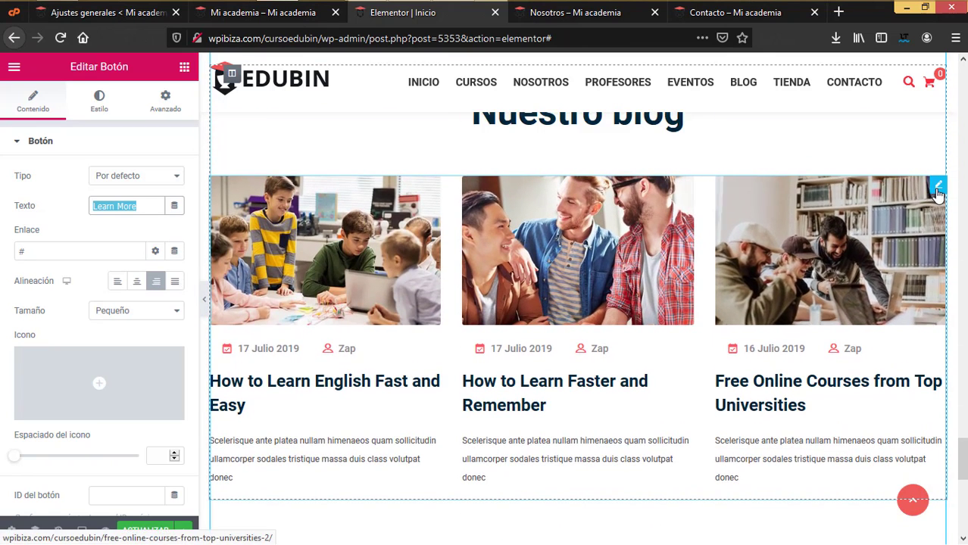
{"action": "left_click", "coordinate": [937, 192]}
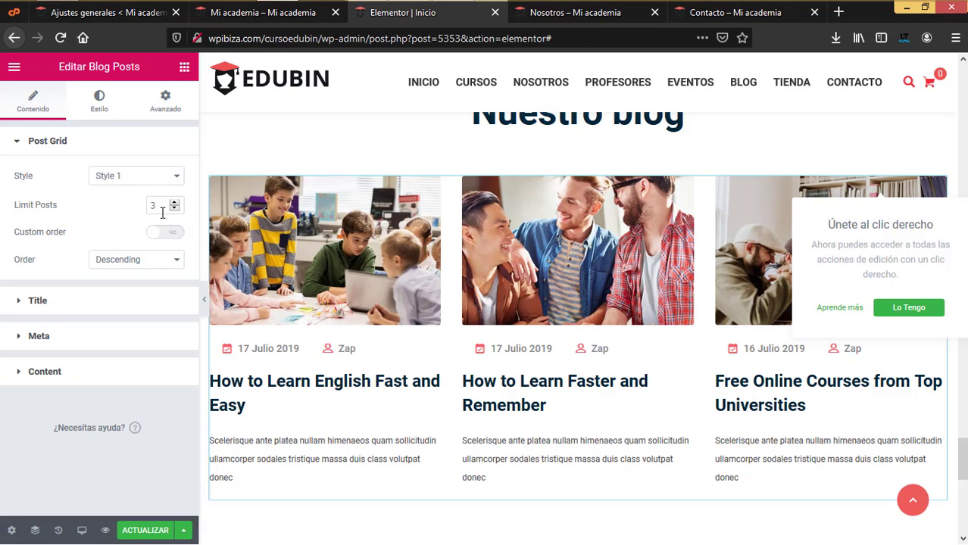
{"action": "left_click", "coordinate": [119, 303]}
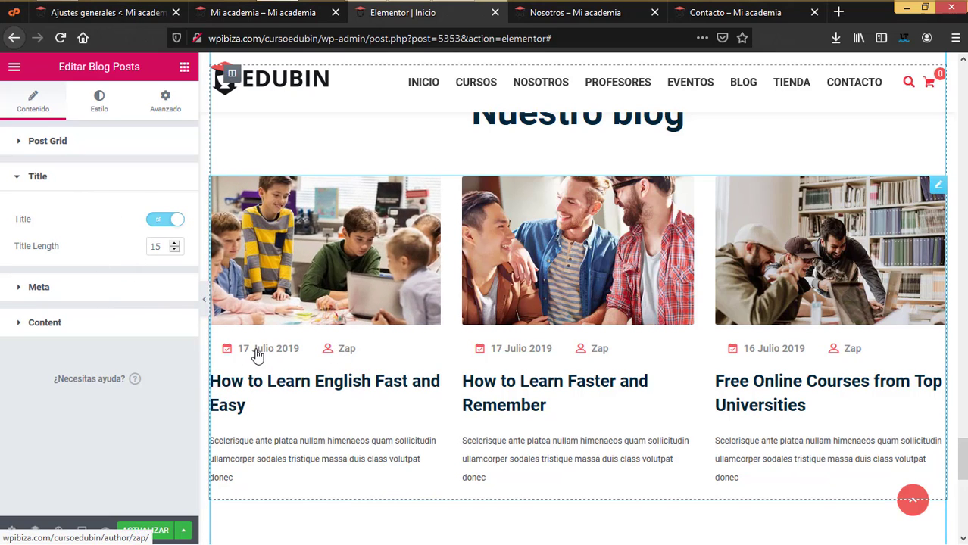
{"action": "left_click", "coordinate": [124, 324]}
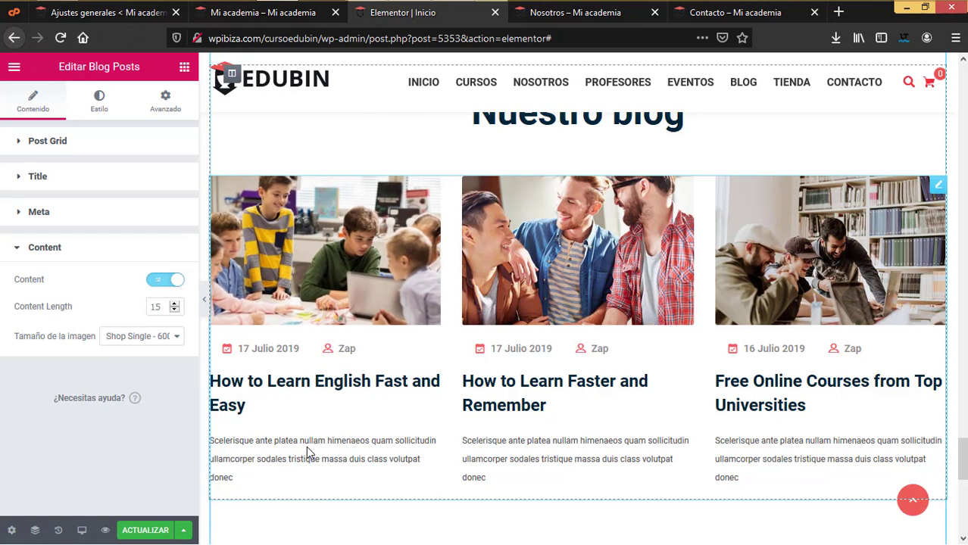
- Save the home page changes with ACTUALIZAR
{"action": "scroll", "coordinate": [687, 434], "scroll_direction": "down", "scroll_amount": 6}
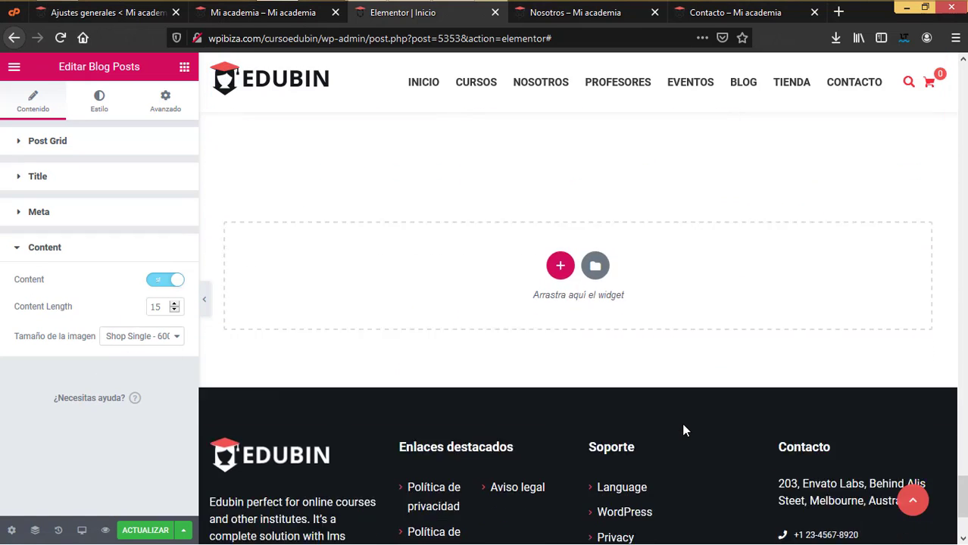
{"action": "scroll", "coordinate": [666, 426], "scroll_direction": "up", "scroll_amount": 5}
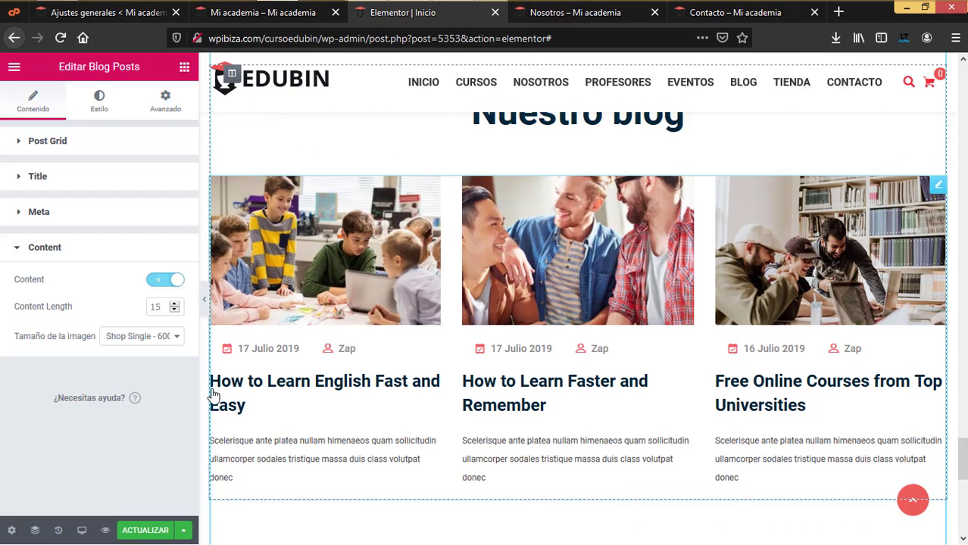
{"action": "left_click", "coordinate": [145, 530]}
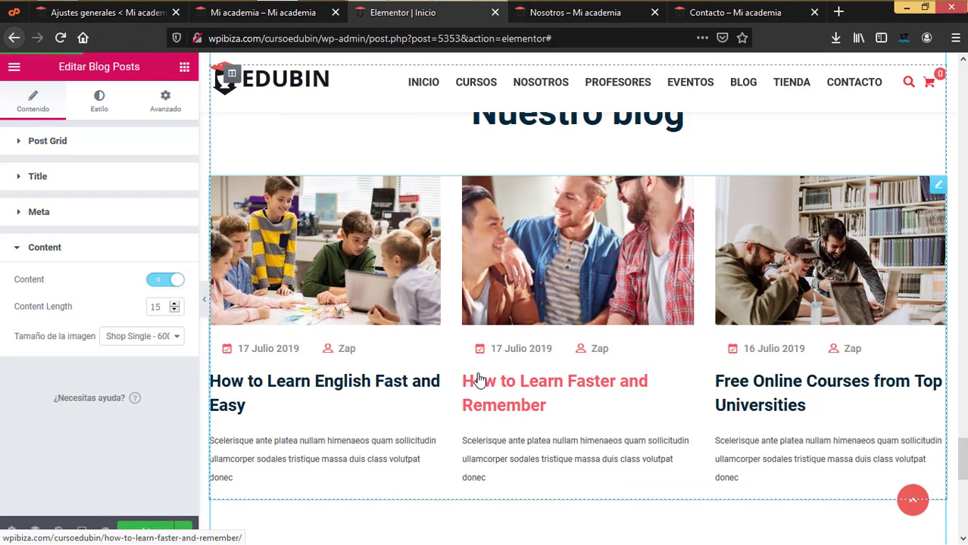
{"action": "scroll", "coordinate": [476, 377], "scroll_direction": "up", "scroll_amount": 3}
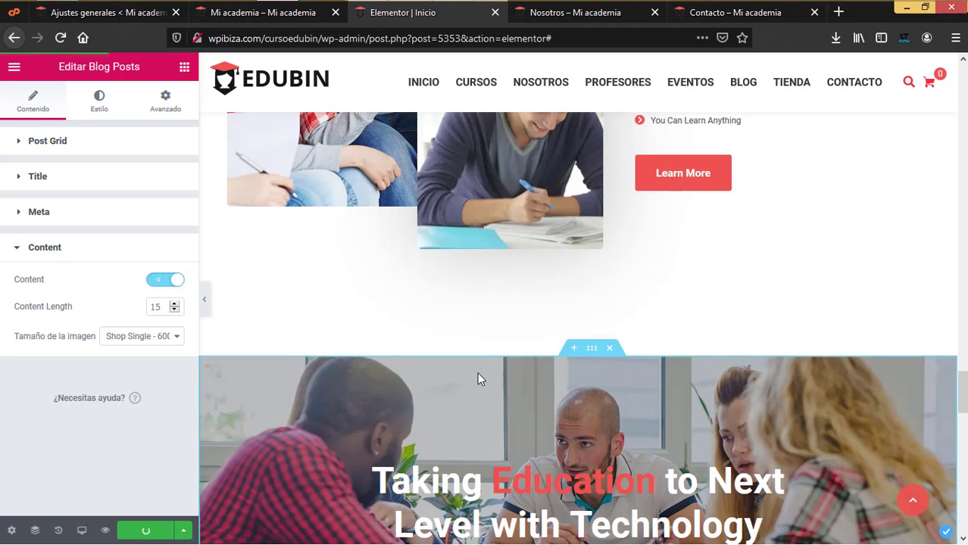
- Delete the 'Best Solution for Skill Development' section from the home page
{"action": "scroll", "coordinate": [477, 379], "scroll_direction": "up", "scroll_amount": 8}
{"action": "scroll", "coordinate": [477, 378], "scroll_direction": "down", "scroll_amount": 5}
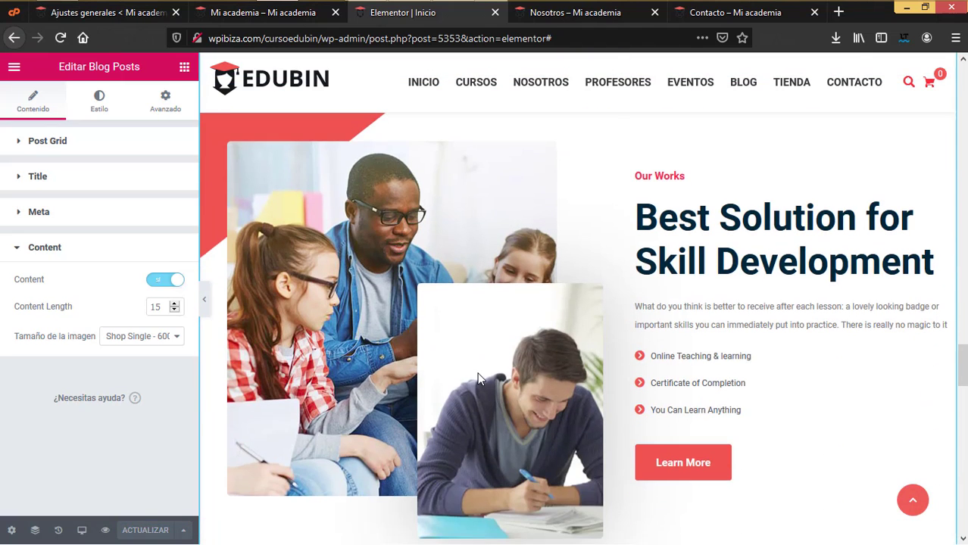
{"action": "scroll", "coordinate": [666, 298], "scroll_direction": "up", "scroll_amount": 1}
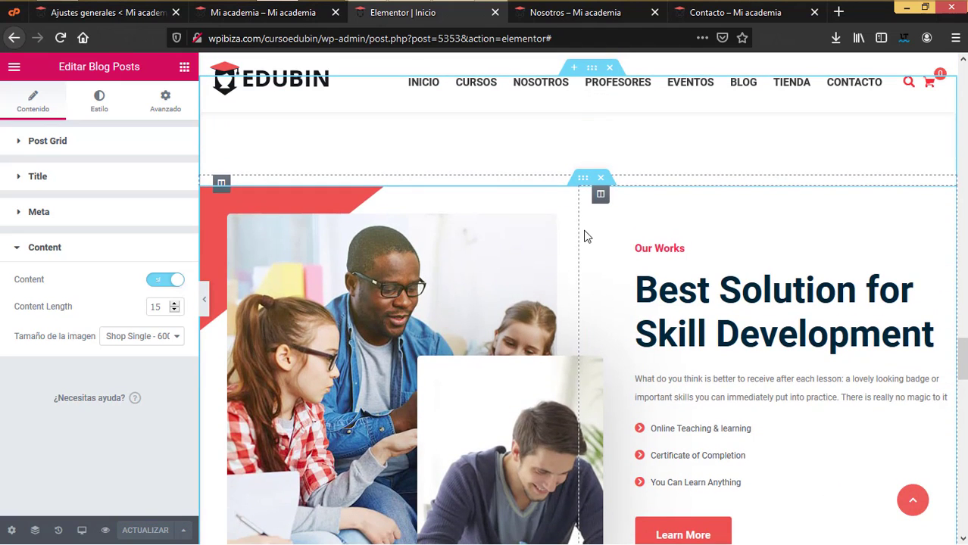
{"action": "left_click", "coordinate": [601, 179]}
{"action": "key", "text": "ctrl+z"}
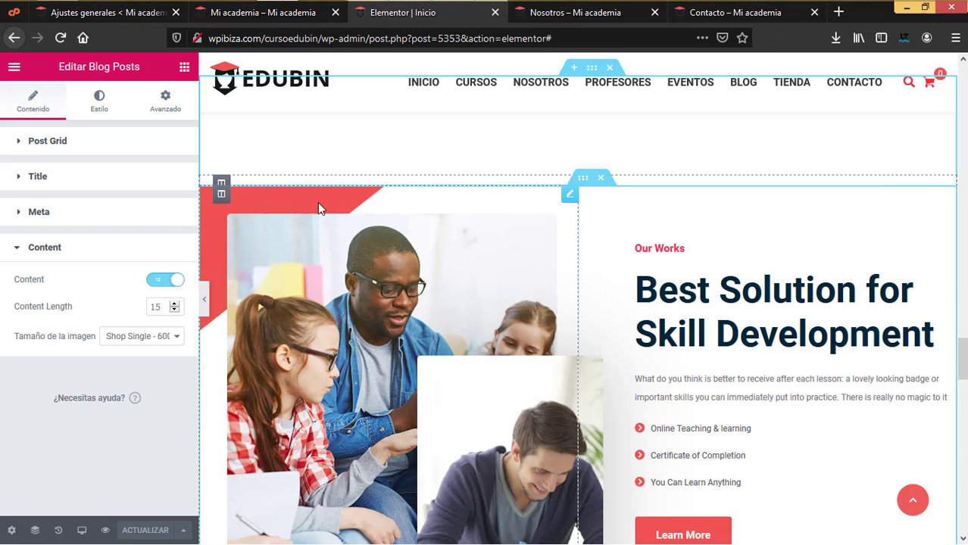
{"action": "right_click", "coordinate": [570, 198]}
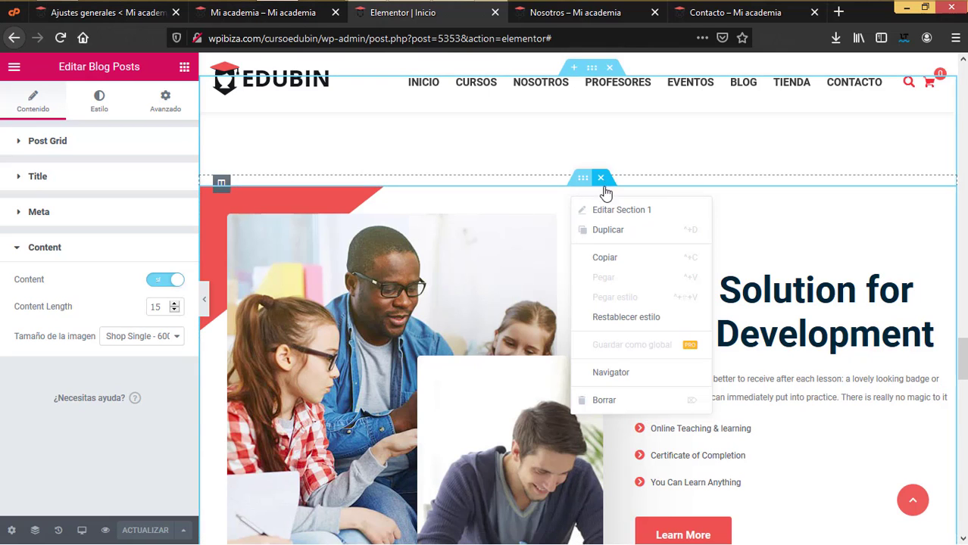
{"action": "key", "text": "Delete"}
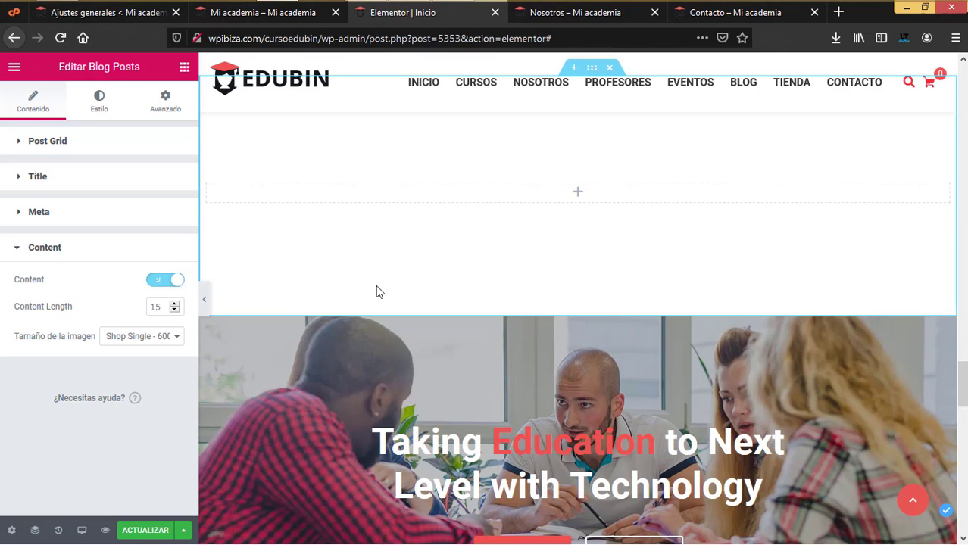
- Remove the leftover empty section above the Taking Education banner
{"action": "scroll", "coordinate": [583, 293], "scroll_direction": "up", "scroll_amount": 2}
{"action": "left_click", "coordinate": [608, 214]}
{"action": "scroll", "coordinate": [602, 329], "scroll_direction": "up", "scroll_amount": 3}
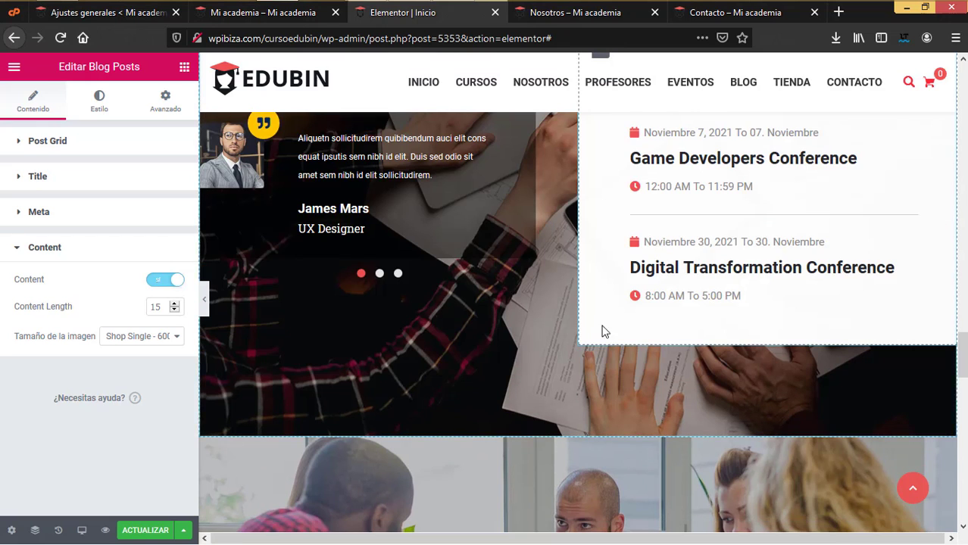
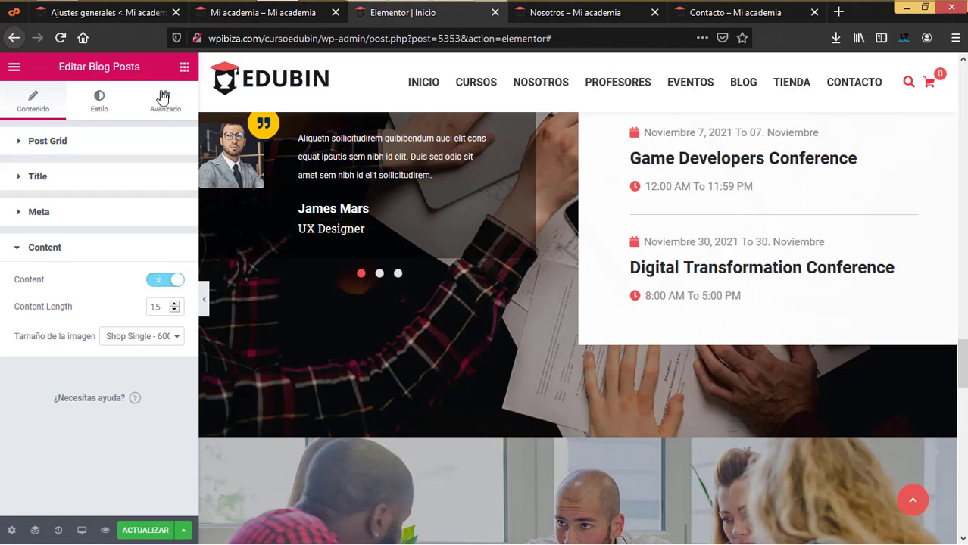
- Save the home page changes in Elementor with ACTUALIZAR
{"action": "scroll", "coordinate": [90, 380], "scroll_direction": "down", "scroll_amount": 2}
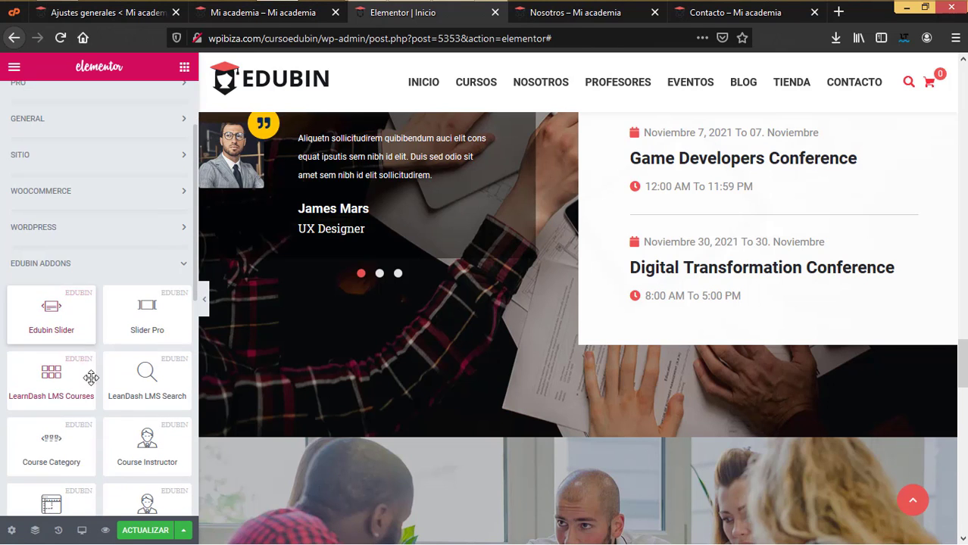
{"action": "scroll", "coordinate": [11, 158], "scroll_direction": "up", "scroll_amount": 2}
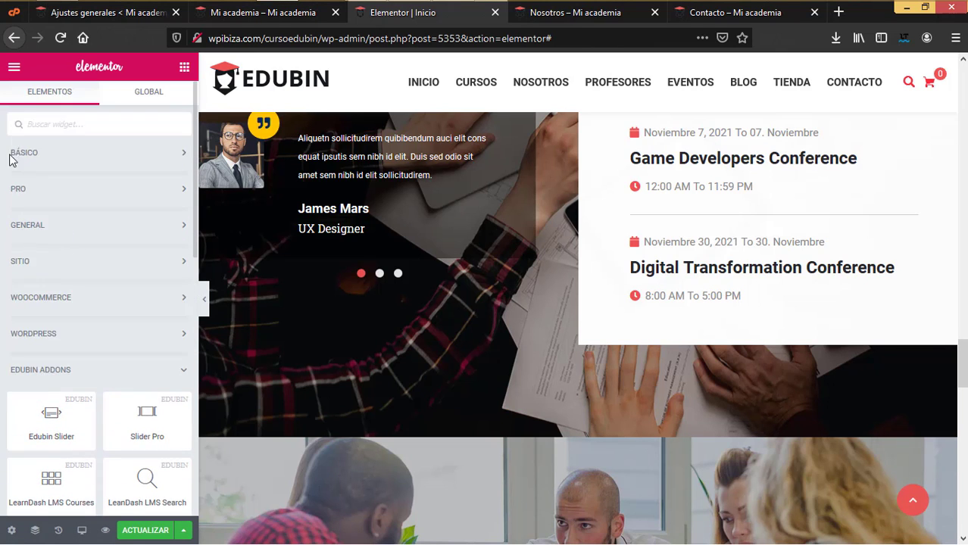
{"action": "left_click", "coordinate": [147, 531]}
- Review the live Nosotros and Contacto pages, ending back on Nosotros
{"action": "left_click", "coordinate": [583, 15]}
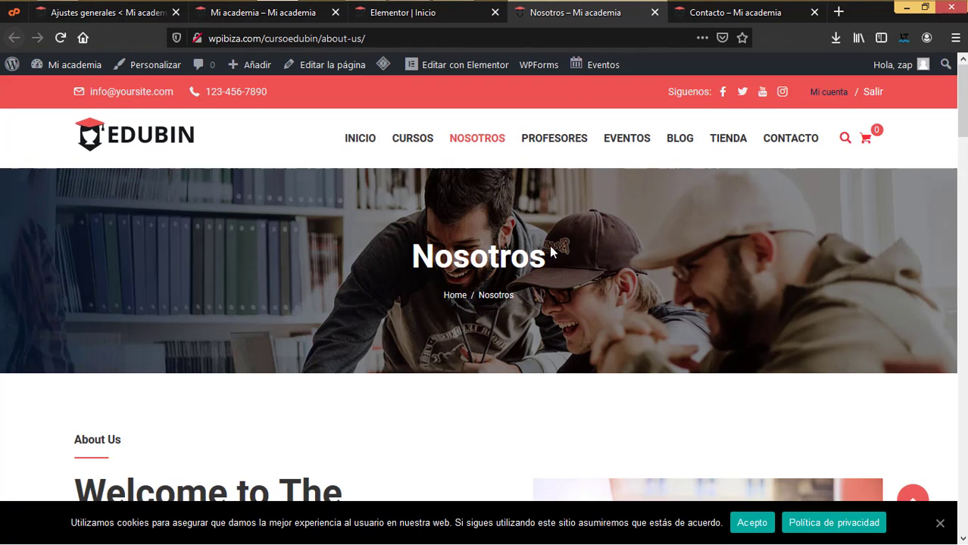
{"action": "scroll", "coordinate": [528, 316], "scroll_direction": "down", "scroll_amount": 15}
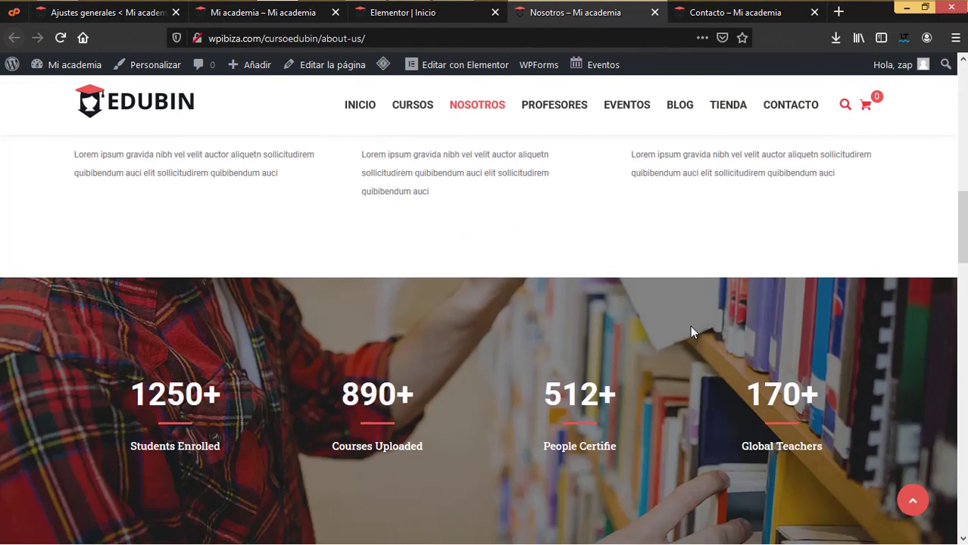
{"action": "scroll", "coordinate": [691, 332], "scroll_direction": "up", "scroll_amount": 10}
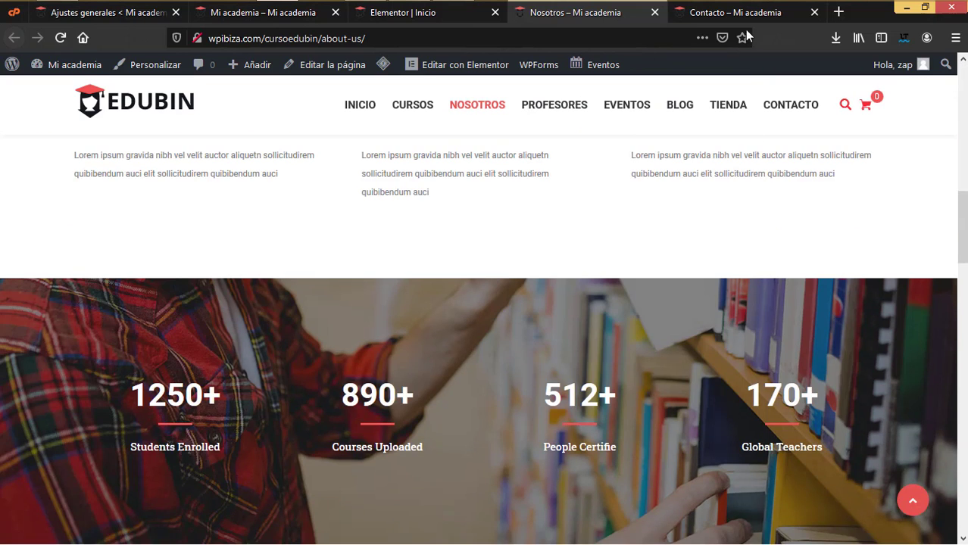
{"action": "left_click", "coordinate": [747, 15]}
{"action": "scroll", "coordinate": [676, 408], "scroll_direction": "down", "scroll_amount": 5}
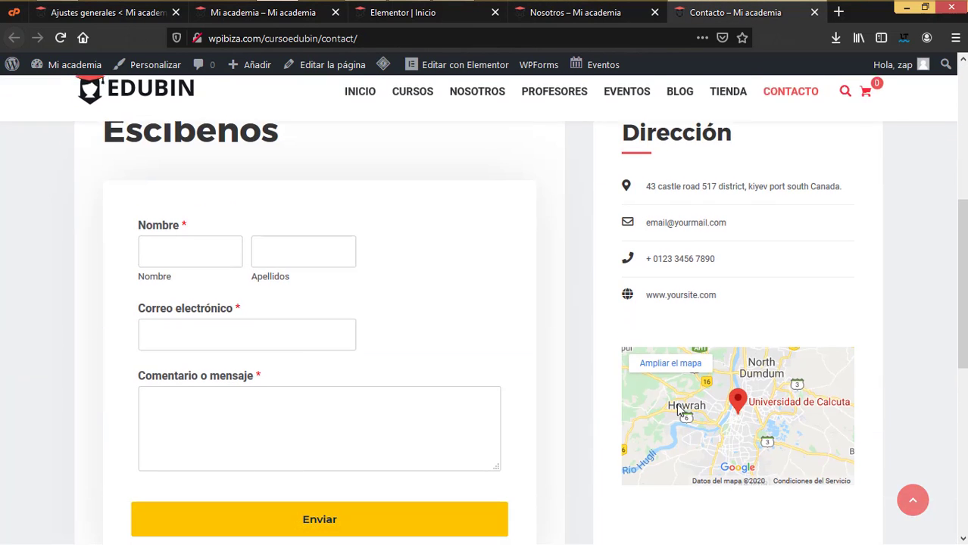
{"action": "scroll", "coordinate": [677, 409], "scroll_direction": "up", "scroll_amount": 3}
{"action": "scroll", "coordinate": [676, 404], "scroll_direction": "down", "scroll_amount": 2}
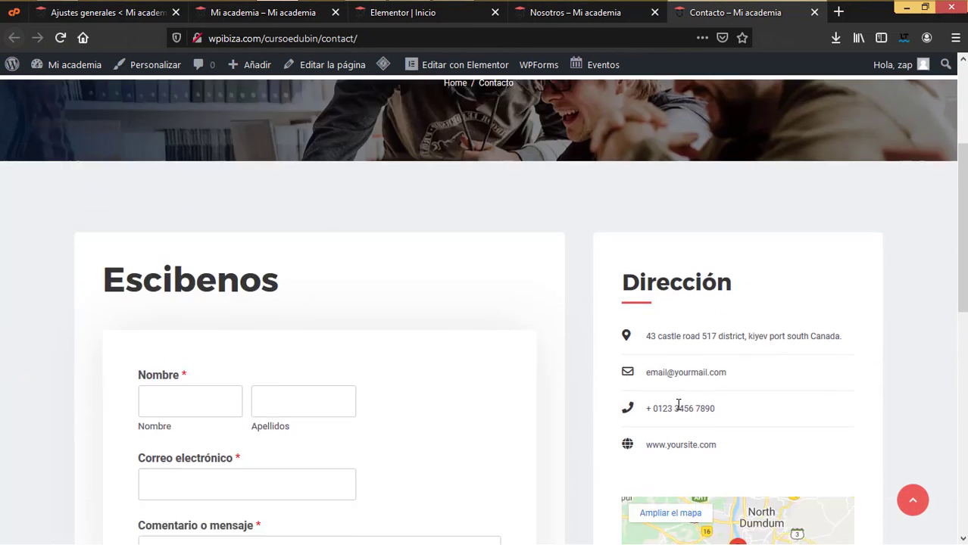
{"action": "key", "text": "ctrl+shift+Tab"}
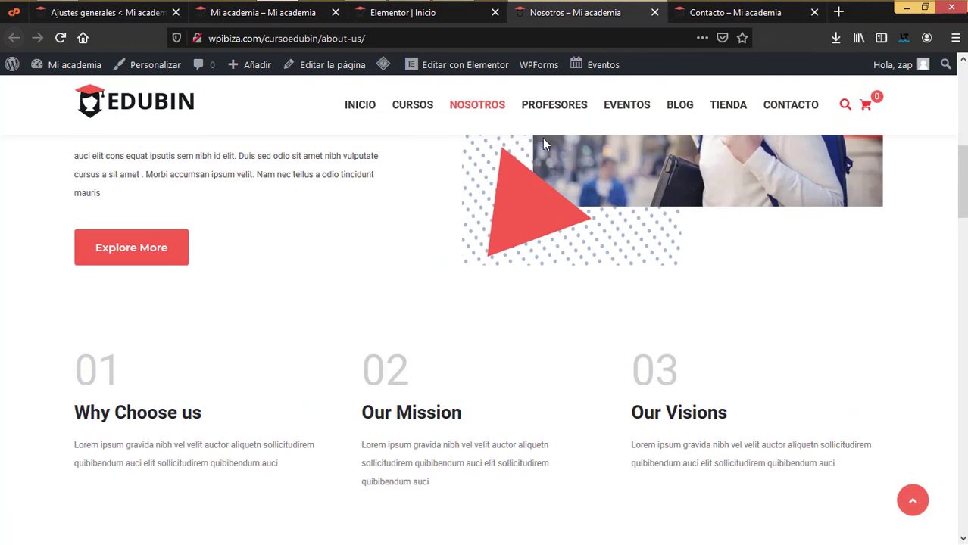
{"action": "scroll", "coordinate": [559, 236], "scroll_direction": "up", "scroll_amount": 5}
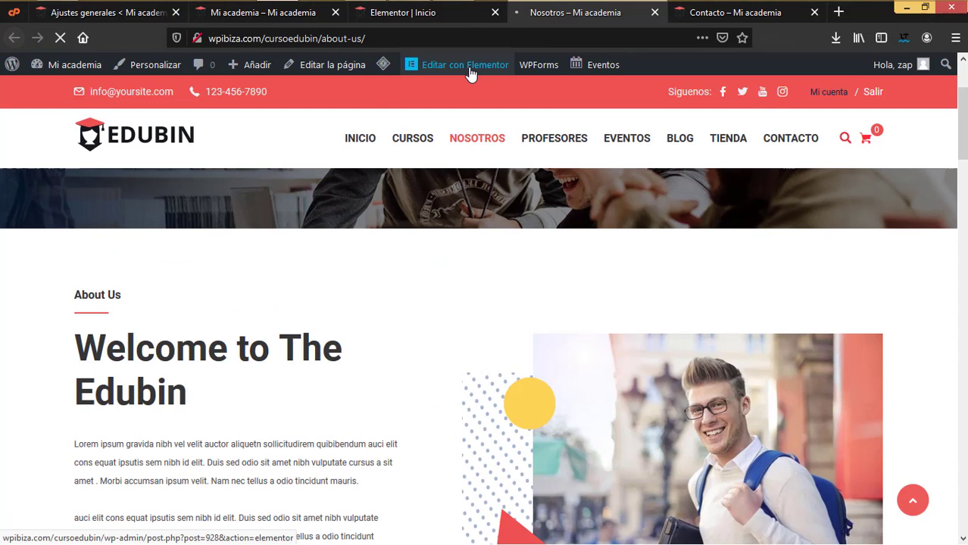
- Retitle the About Us subheading to 'Sobre nosotros'
{"action": "scroll", "coordinate": [583, 165], "scroll_direction": "down", "scroll_amount": 3}
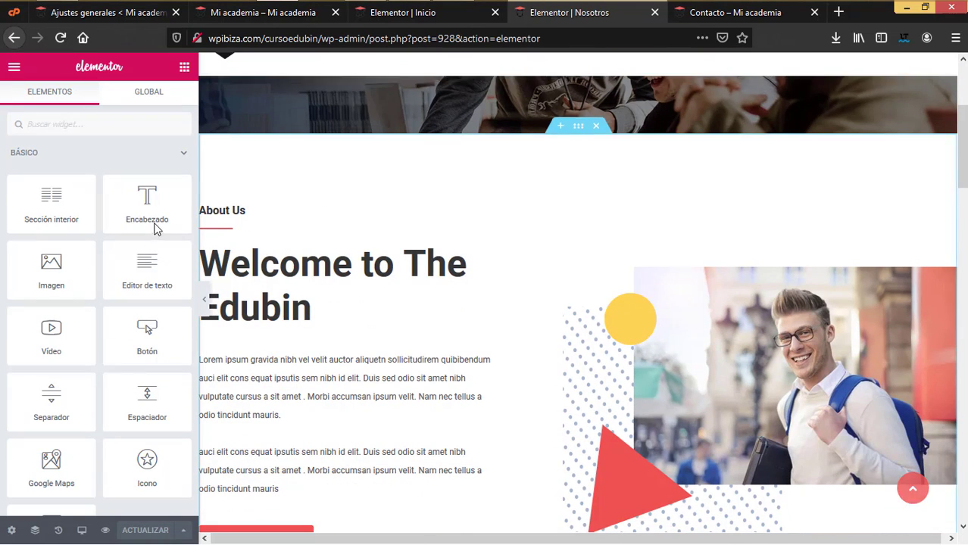
{"action": "left_click", "coordinate": [271, 217]}
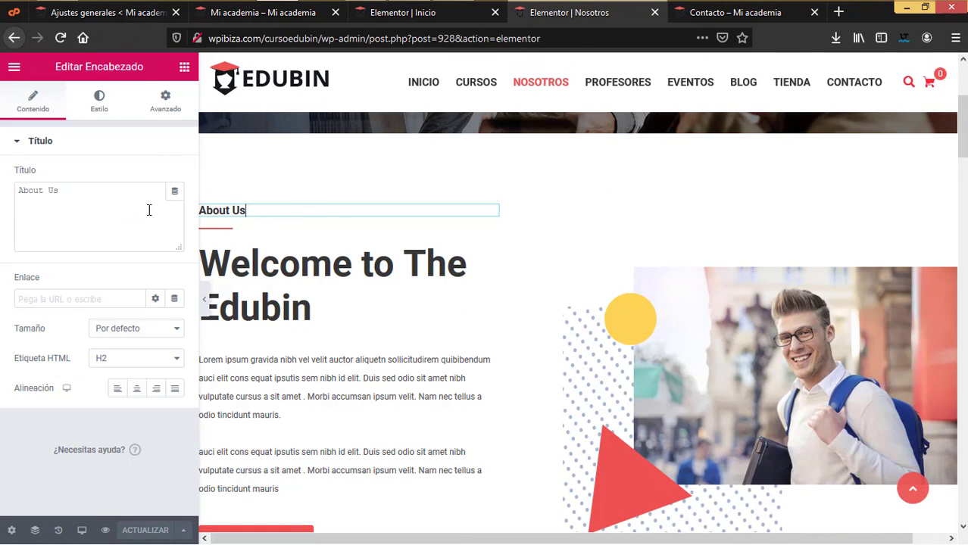
{"action": "left_click_drag", "start_coordinate": [147, 210], "coordinate": [2, 174]}
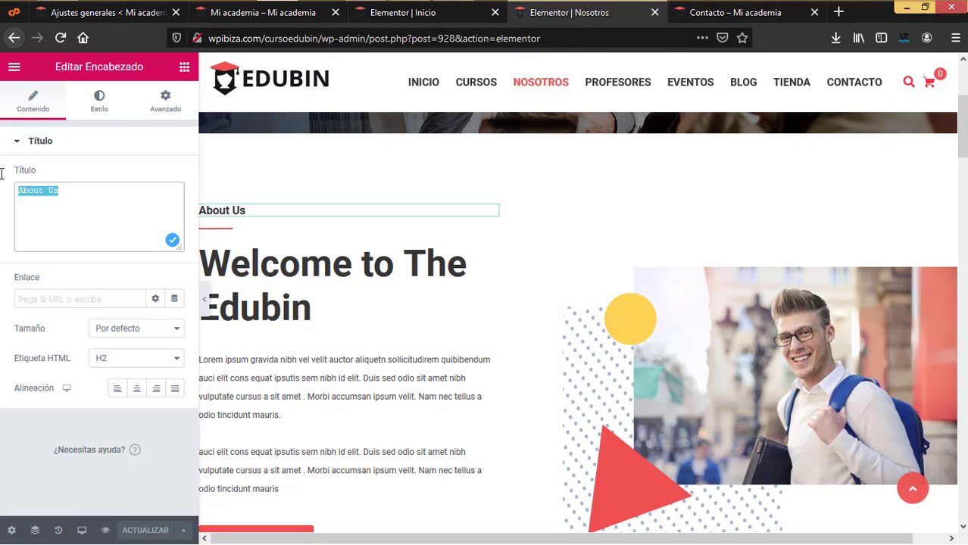
{"action": "type", "text": "Sobre nosotro"}
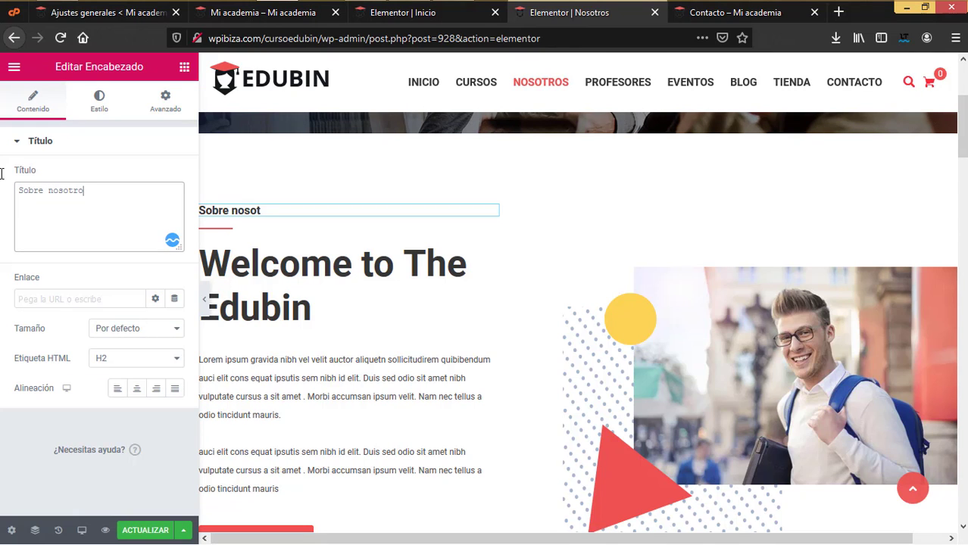
- Replace the 'Welcome to The Edubin' heading with 'Bienvenido'
{"action": "left_click", "coordinate": [306, 318]}
{"action": "key", "text": "ctrl+a"}
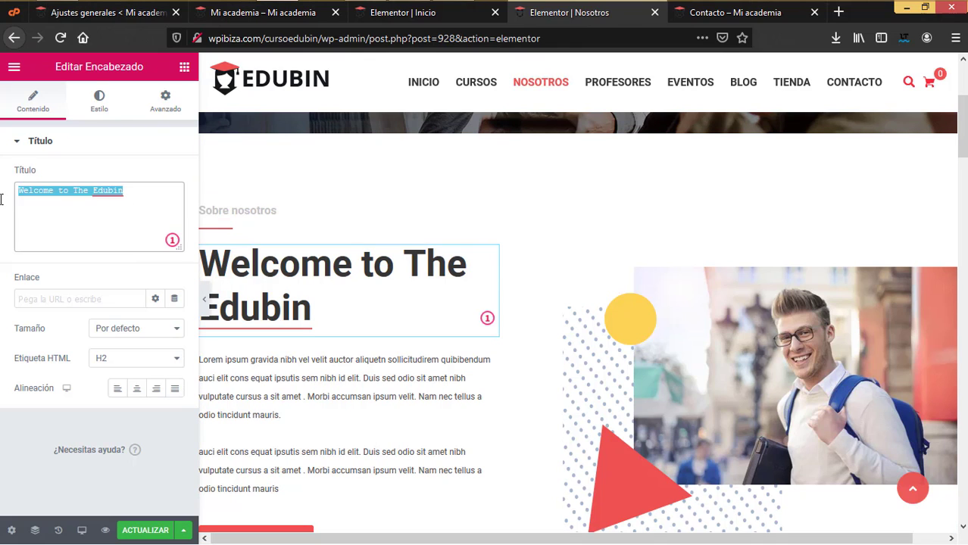
{"action": "type", "text": "Bioe"}
{"action": "key", "text": "BackSpace"}
{"action": "key", "text": "BackSpace"}
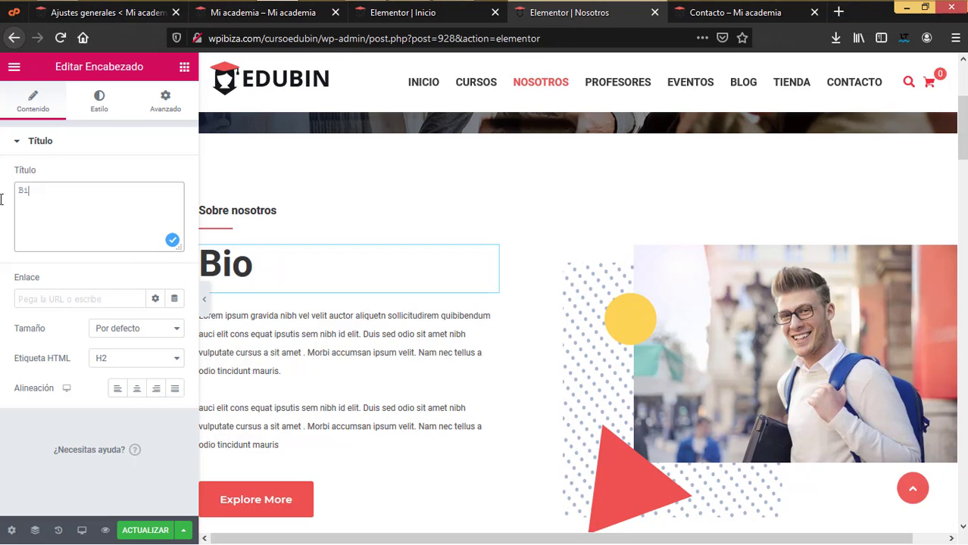
{"action": "type", "text": "envenido"}
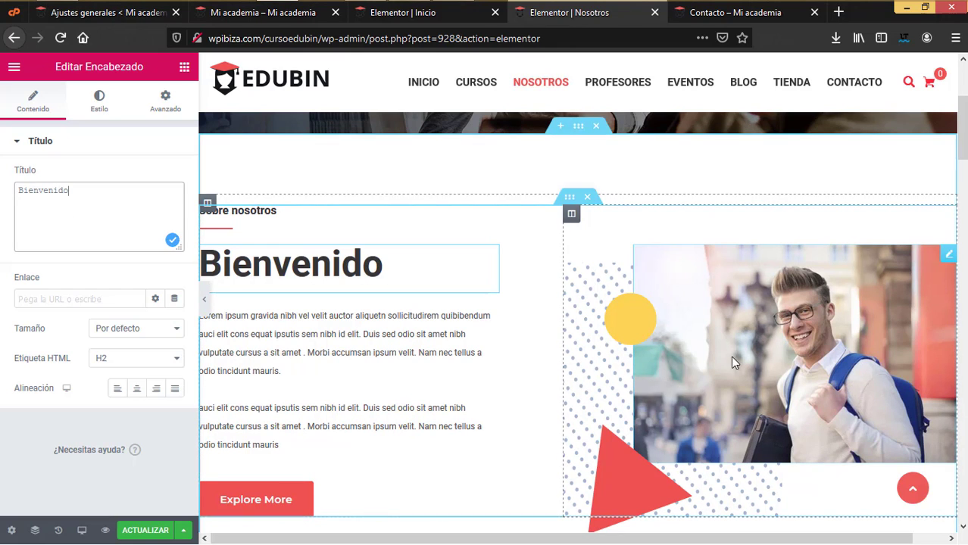
- Select the Explore More button's text, then bring up the student photo's image settings
{"action": "scroll", "coordinate": [604, 376], "scroll_direction": "down", "scroll_amount": 2}
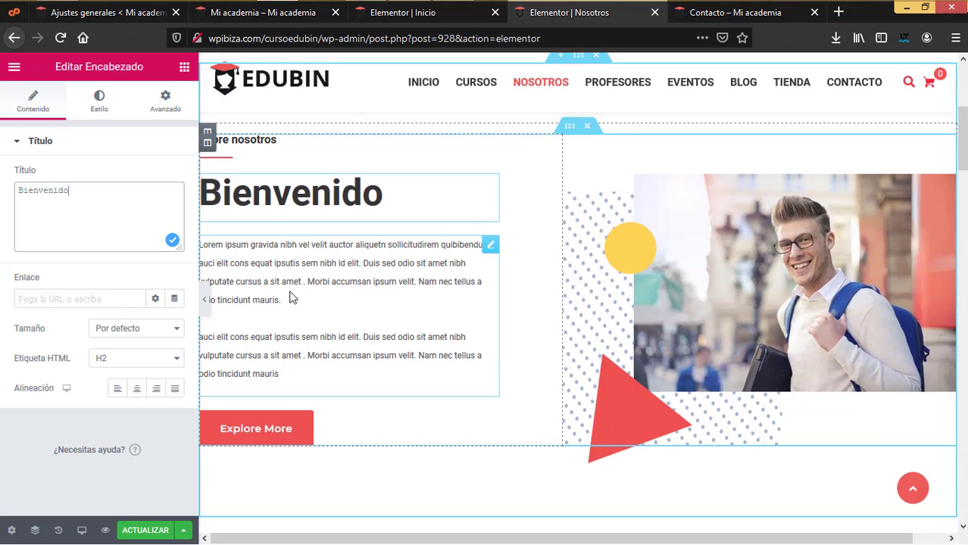
{"action": "left_click", "coordinate": [263, 431]}
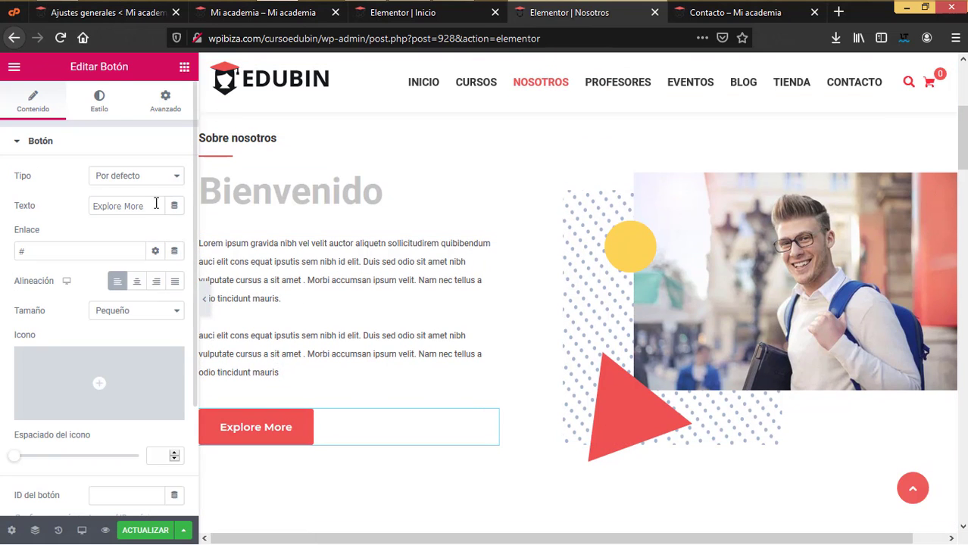
{"action": "key", "text": "ctrl+a"}
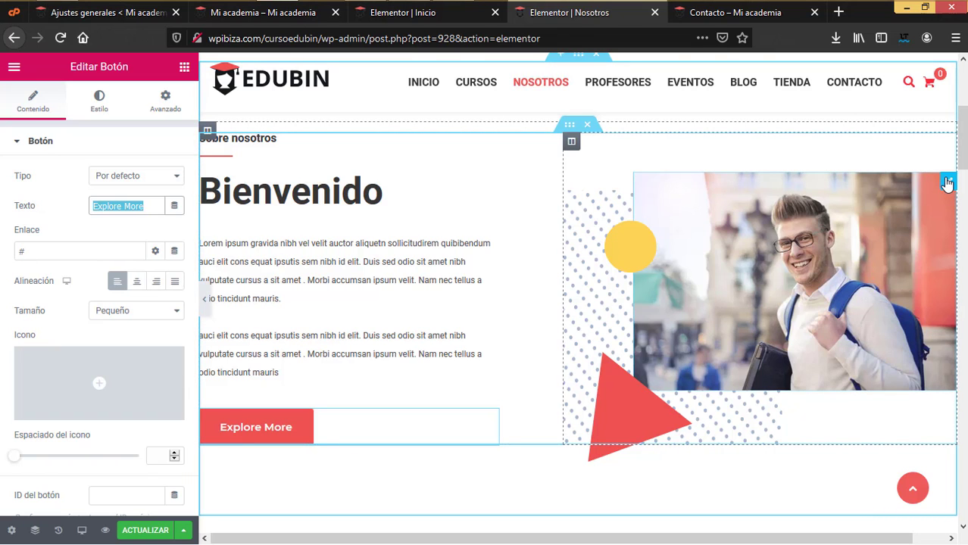
{"action": "left_click", "coordinate": [947, 183]}
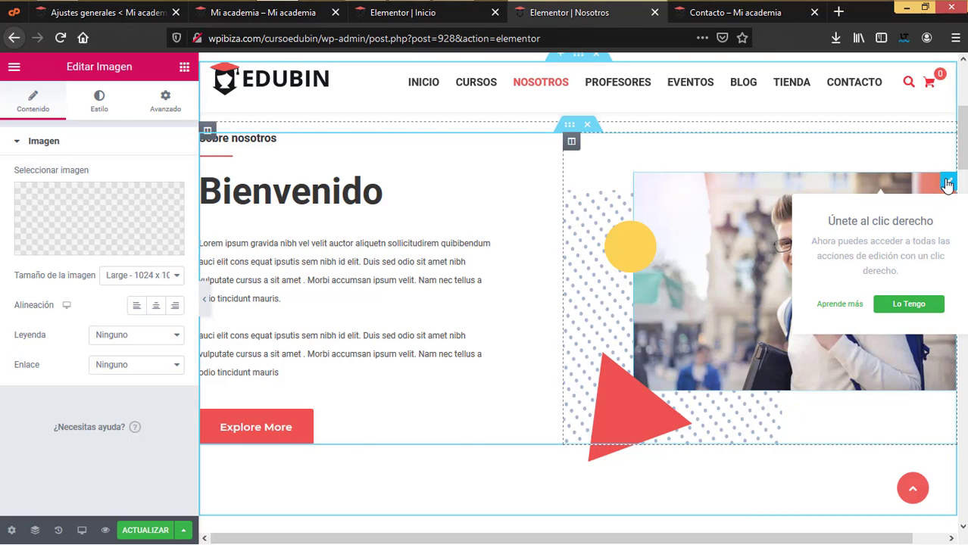
- Compare library images and insert edubin_s-1-5.jpg in place of the about-image.jpg student photo
{"action": "left_click", "coordinate": [76, 231]}
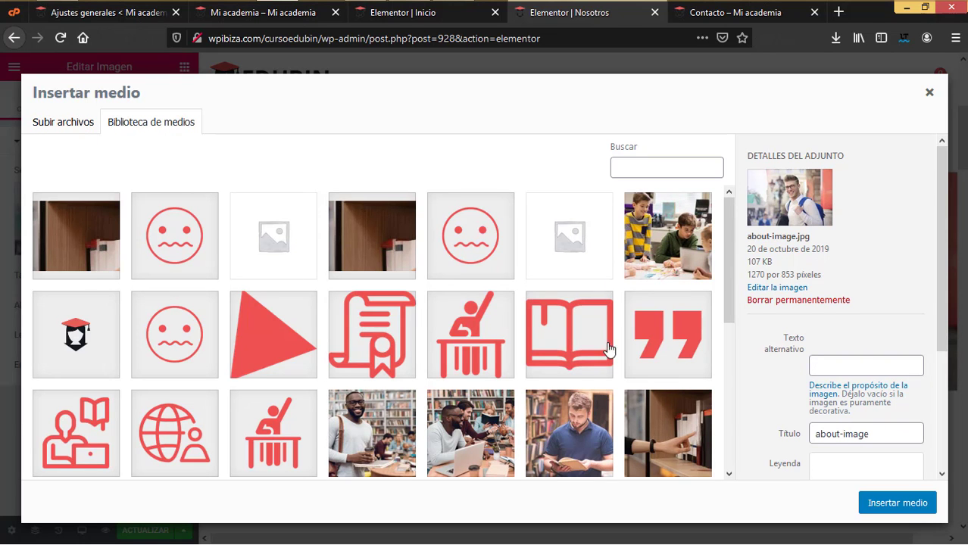
{"action": "scroll", "coordinate": [606, 356], "scroll_direction": "down", "scroll_amount": 5}
{"action": "left_click", "coordinate": [471, 424]}
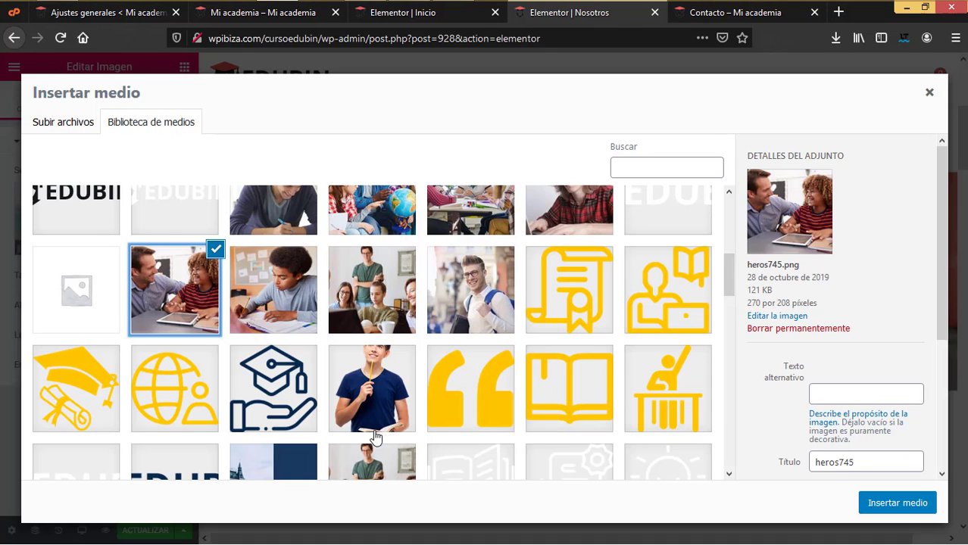
{"action": "left_click", "coordinate": [471, 302]}
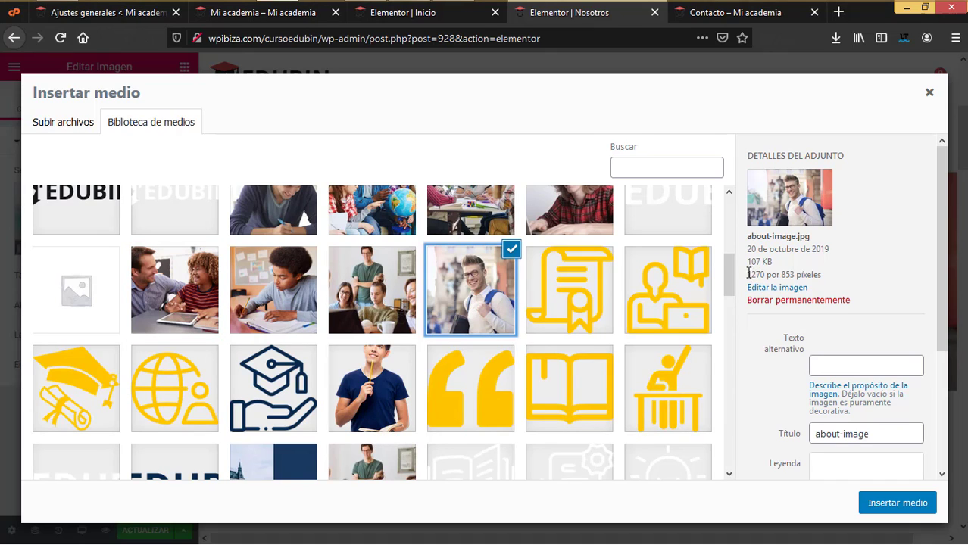
{"action": "left_click_drag", "start_coordinate": [748, 273], "coordinate": [795, 274]}
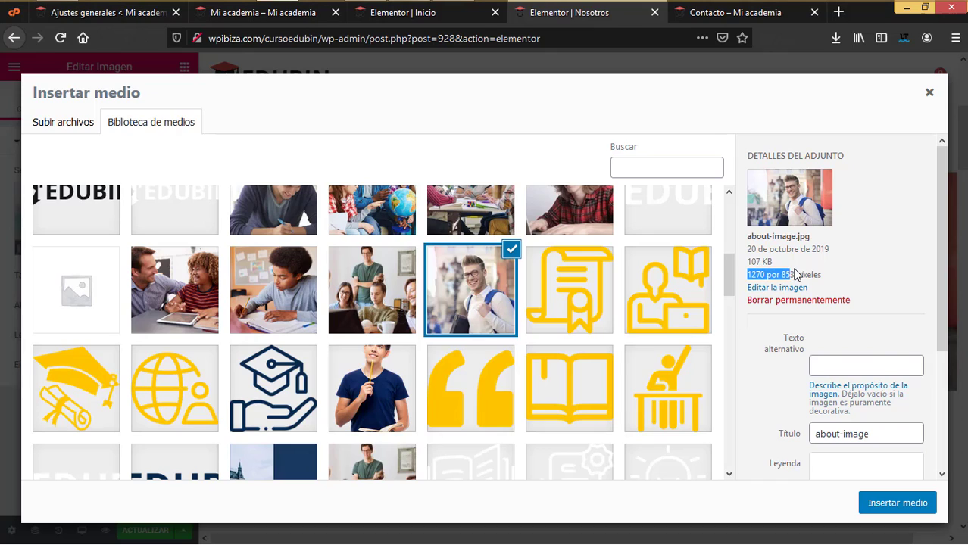
{"action": "left_click", "coordinate": [376, 306]}
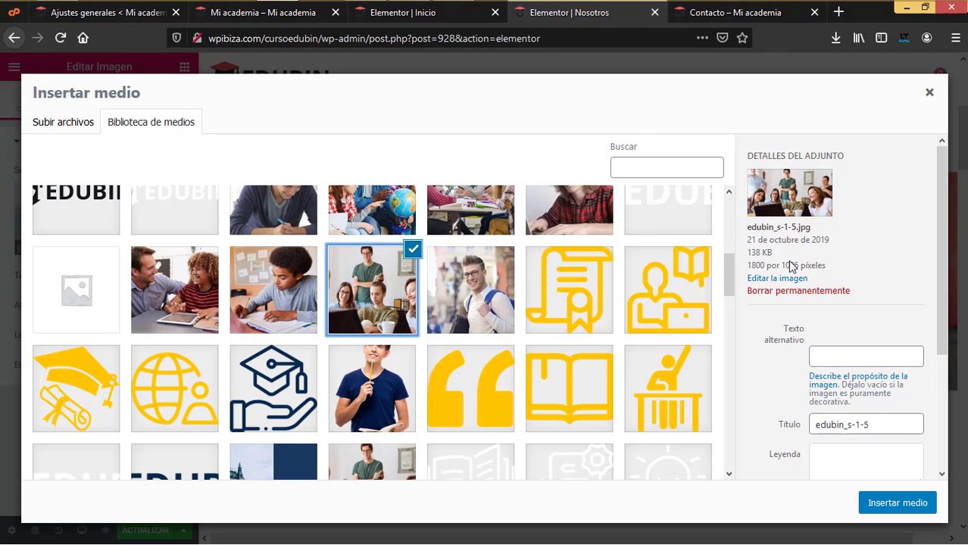
{"action": "left_click", "coordinate": [268, 306]}
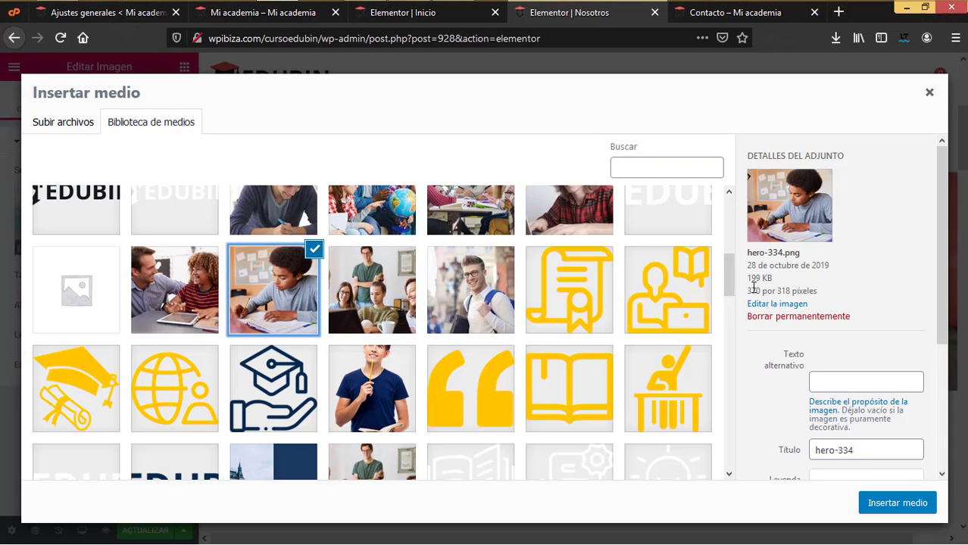
{"action": "left_click", "coordinate": [383, 300]}
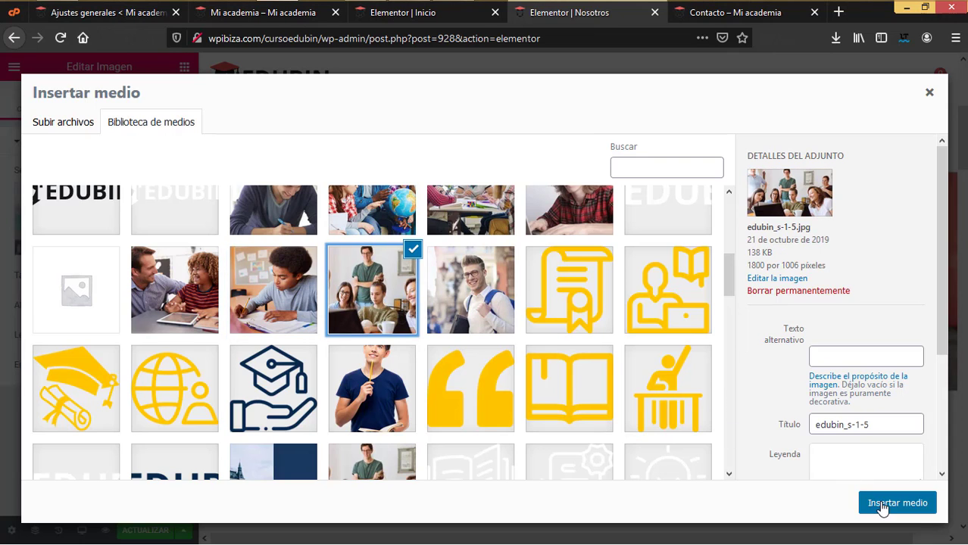
{"action": "left_click", "coordinate": [881, 504]}
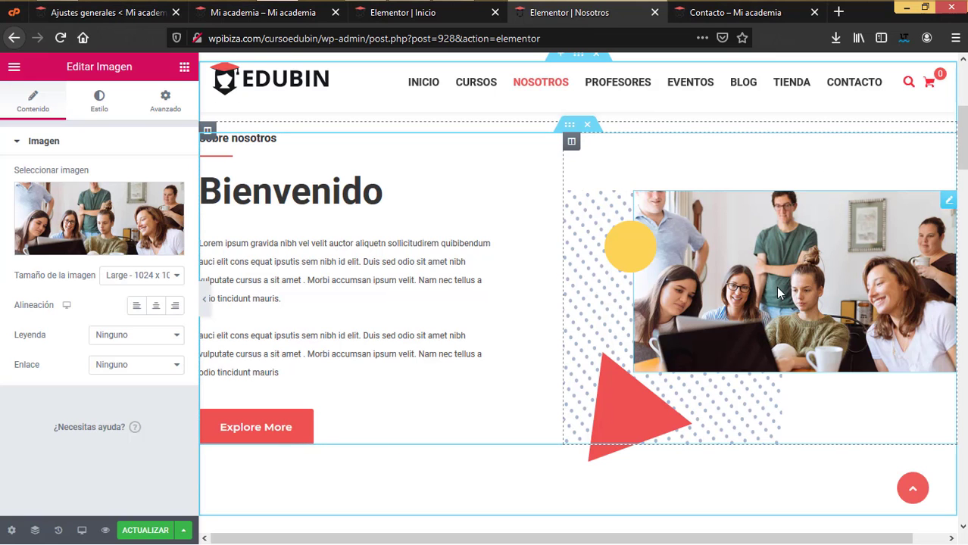
- Retitle the Meet our Teachers heading to 'Nuestros docentes'
{"action": "scroll", "coordinate": [477, 337], "scroll_direction": "down", "scroll_amount": 5}
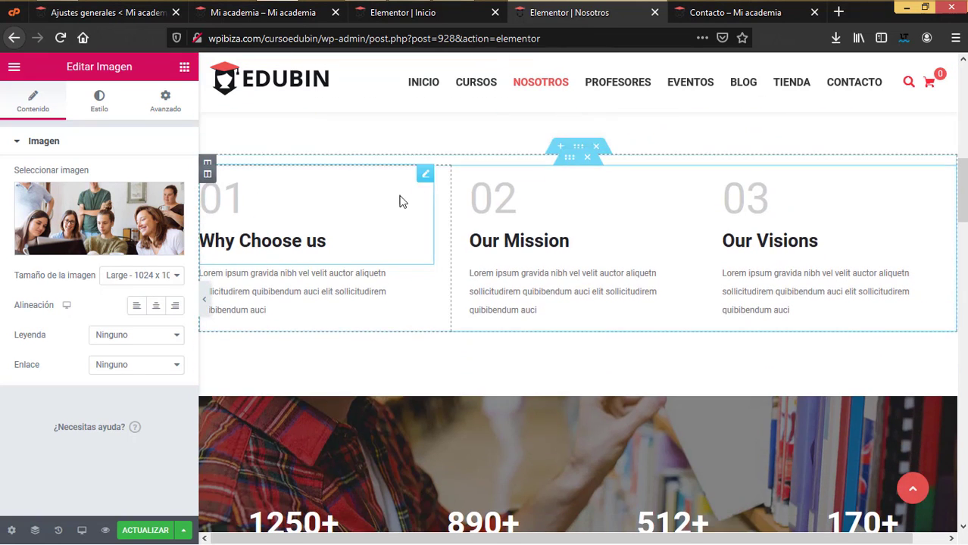
{"action": "left_click", "coordinate": [371, 204]}
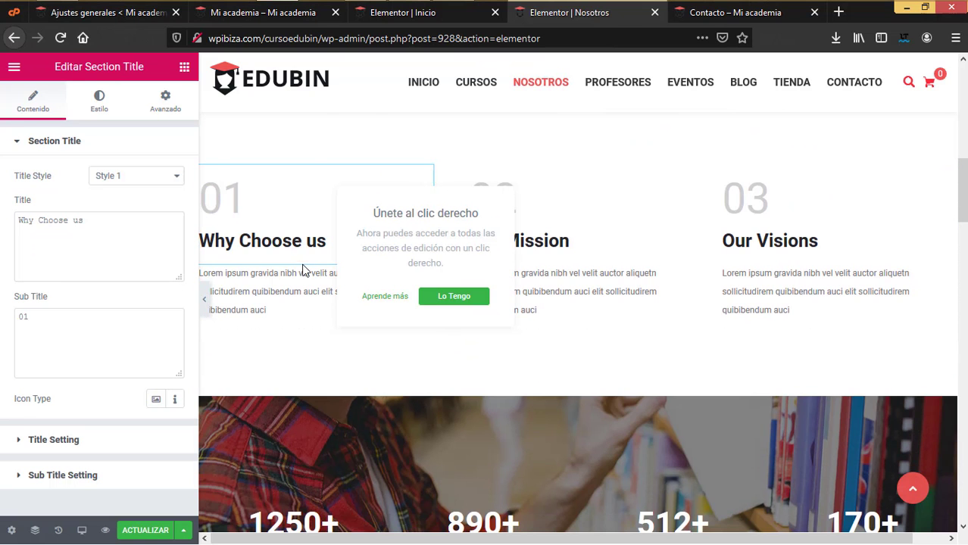
{"action": "scroll", "coordinate": [640, 341], "scroll_direction": "down", "scroll_amount": 5}
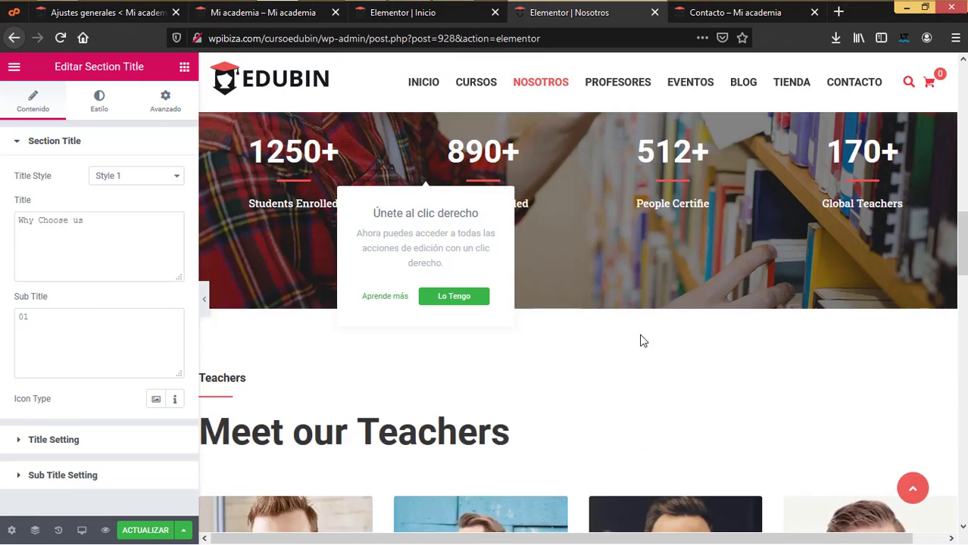
{"action": "scroll", "coordinate": [640, 341], "scroll_direction": "down", "scroll_amount": 6}
{"action": "scroll", "coordinate": [640, 341], "scroll_direction": "up", "scroll_amount": 5}
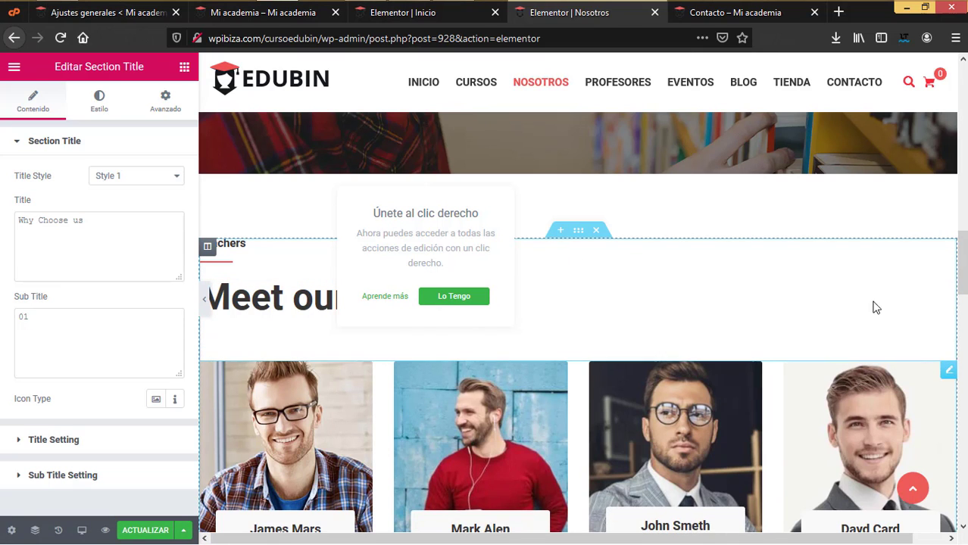
{"action": "left_click", "coordinate": [950, 286]}
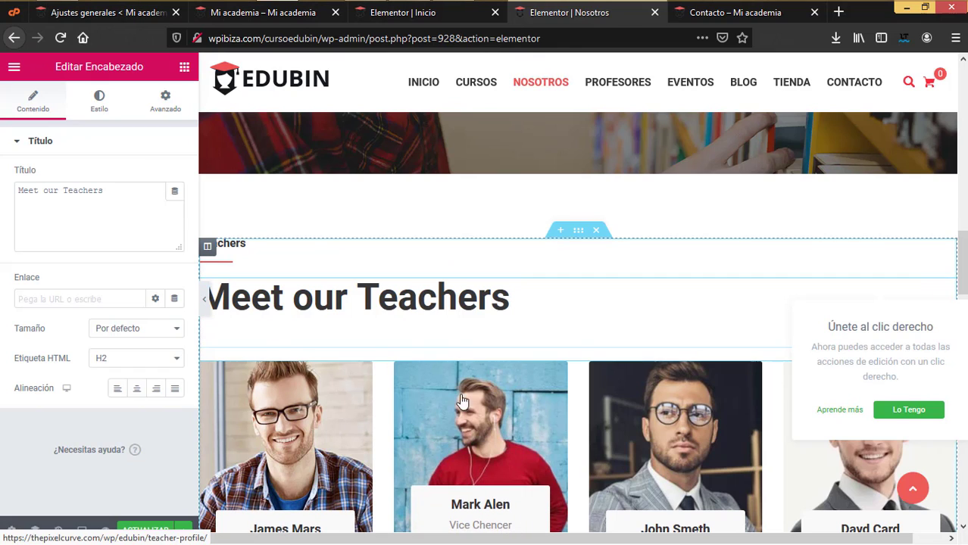
{"action": "left_click_drag", "start_coordinate": [132, 191], "coordinate": [2, 172]}
{"action": "type", "text": "Nuest"}
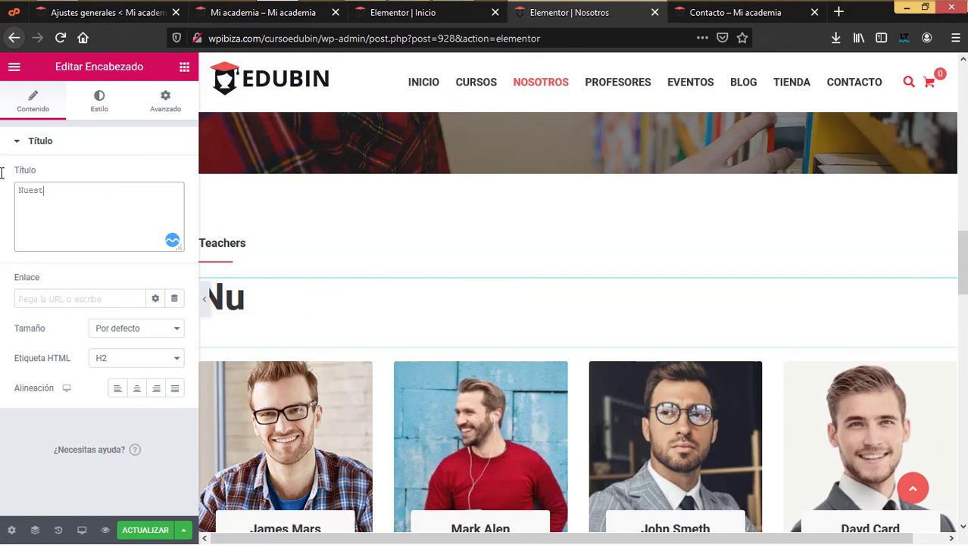
{"action": "type", "text": "ros docentes"}
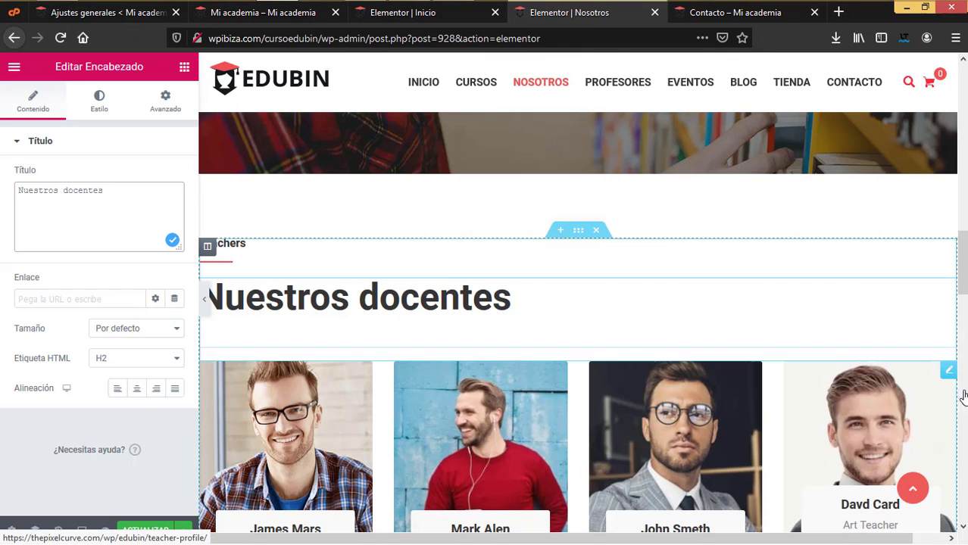
{"action": "left_click", "coordinate": [946, 372]}
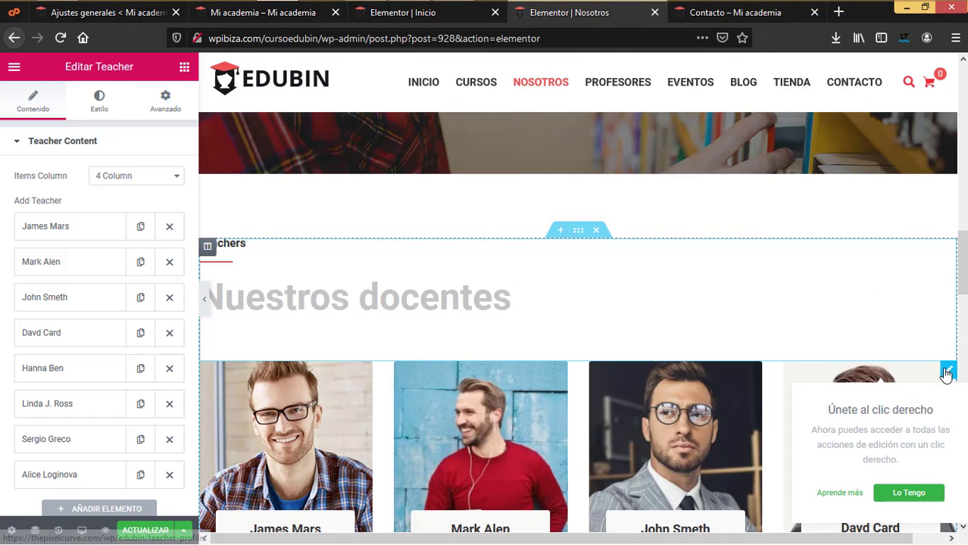
{"action": "left_click", "coordinate": [60, 227]}
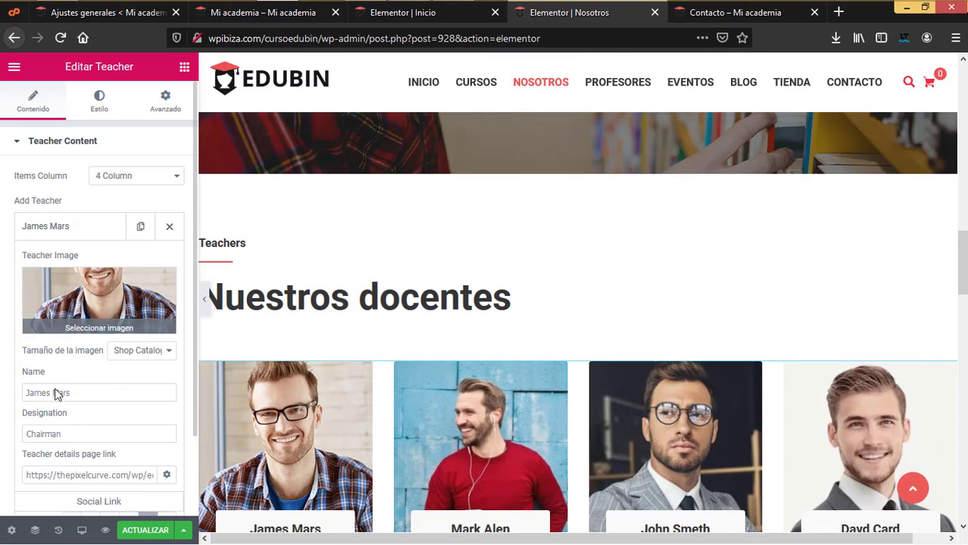
{"action": "scroll", "coordinate": [121, 428], "scroll_direction": "down", "scroll_amount": 1}
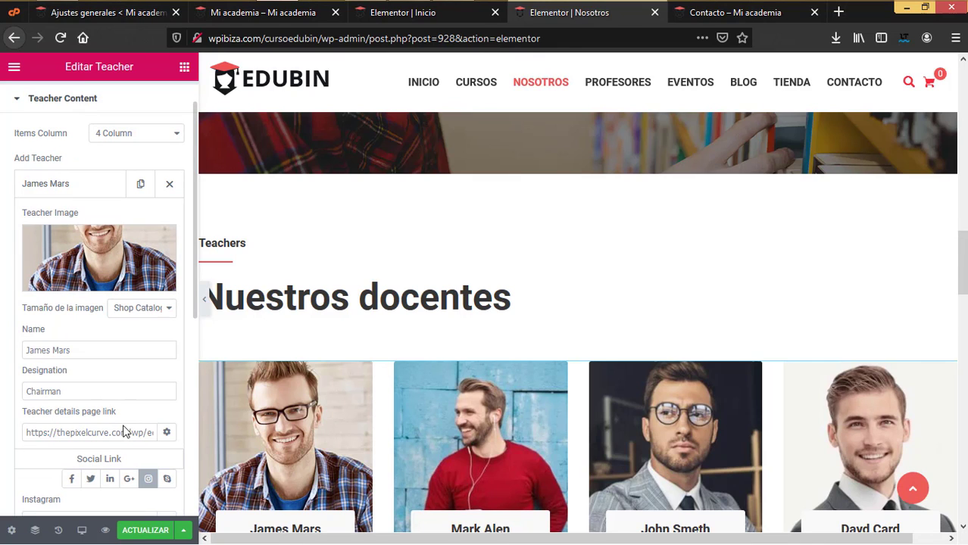
{"action": "scroll", "coordinate": [111, 435], "scroll_direction": "down", "scroll_amount": 1}
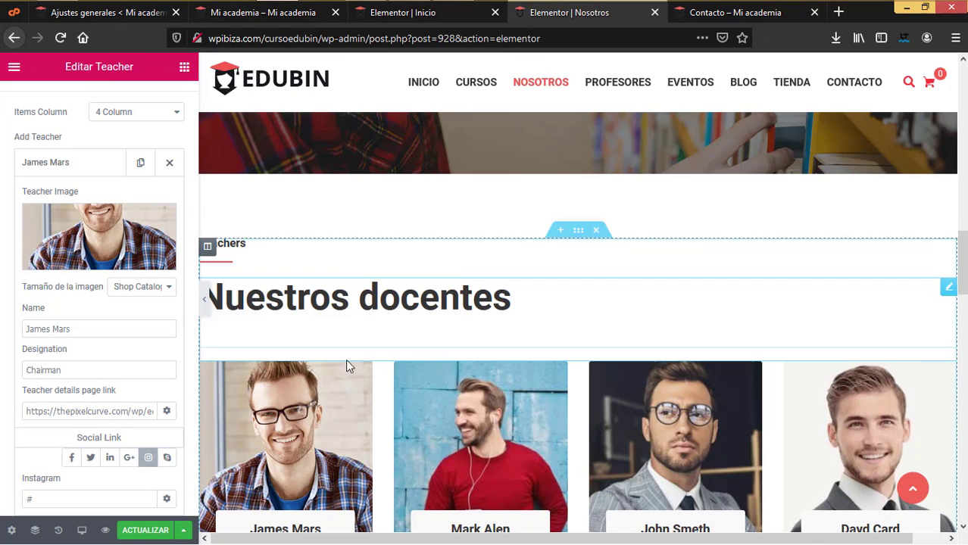
{"action": "left_click", "coordinate": [147, 530]}
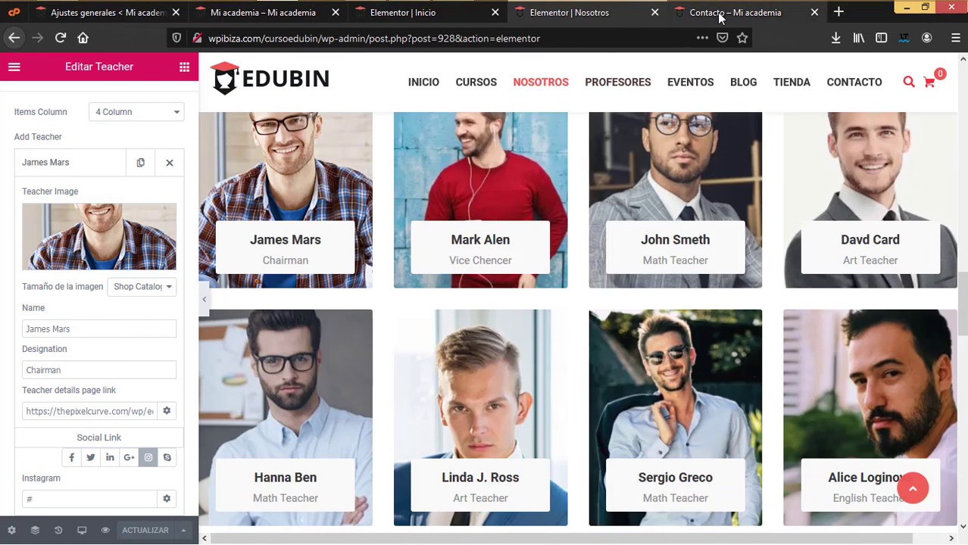
- Inspect the Contacto page's Escibenos heading and address list, leaving the address icon unchanged
{"action": "left_click", "coordinate": [720, 13]}
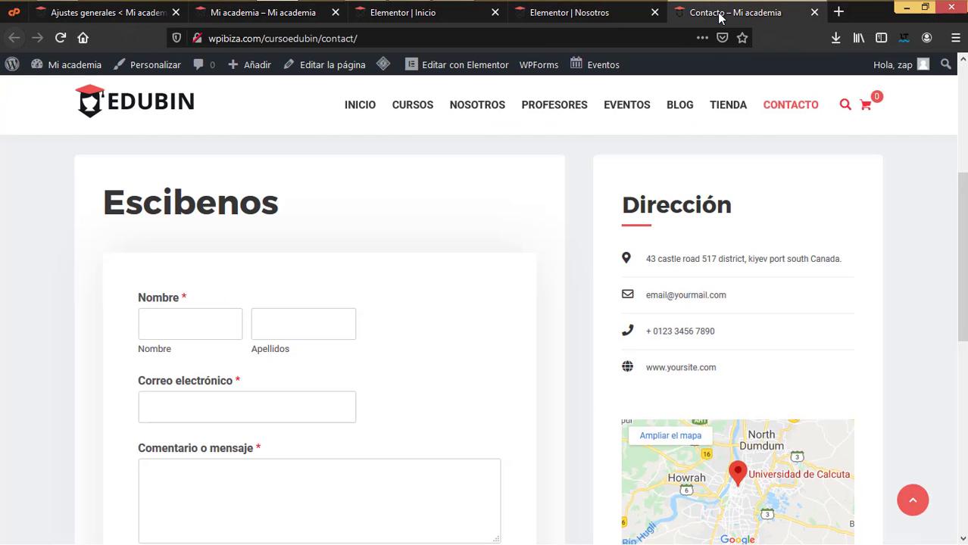
{"action": "scroll", "coordinate": [398, 242], "scroll_direction": "up", "scroll_amount": 5}
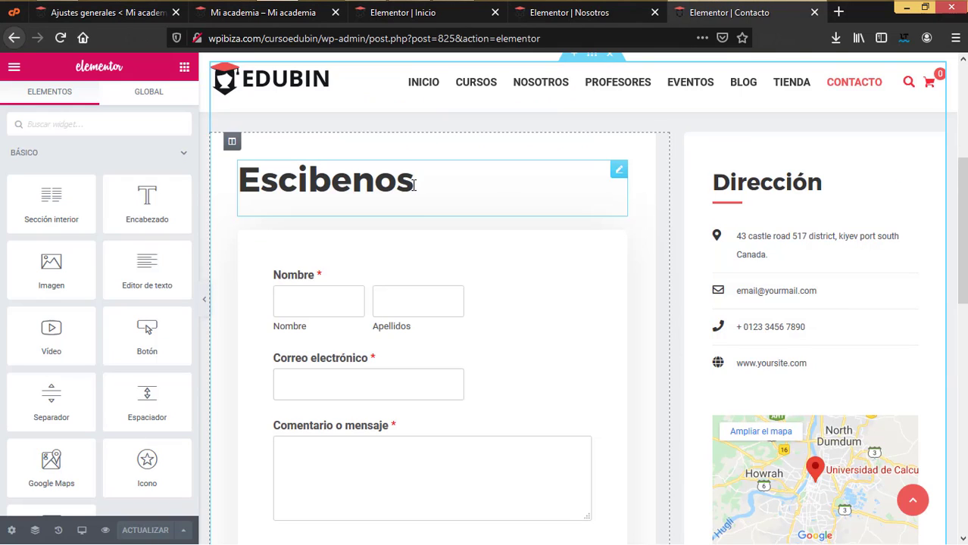
{"action": "left_click", "coordinate": [561, 201]}
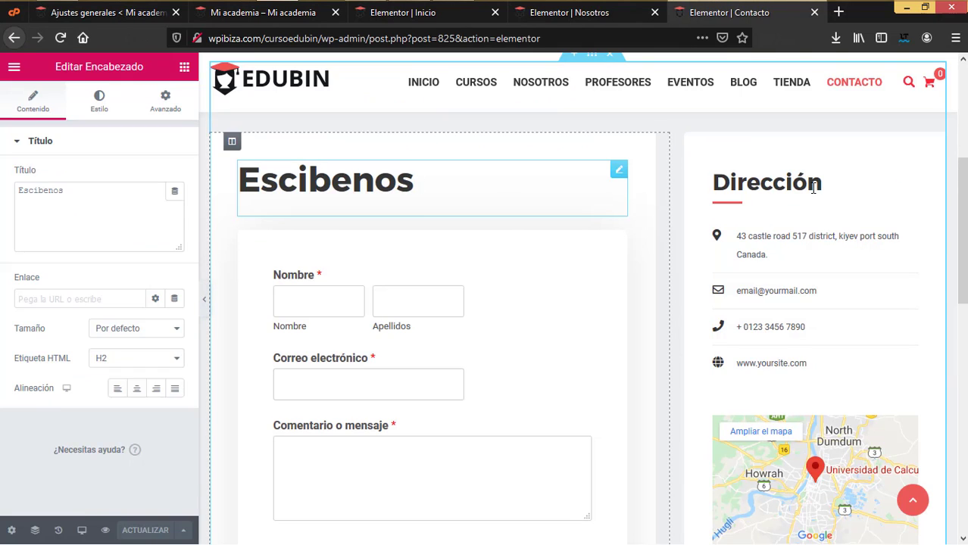
{"action": "left_click", "coordinate": [807, 236]}
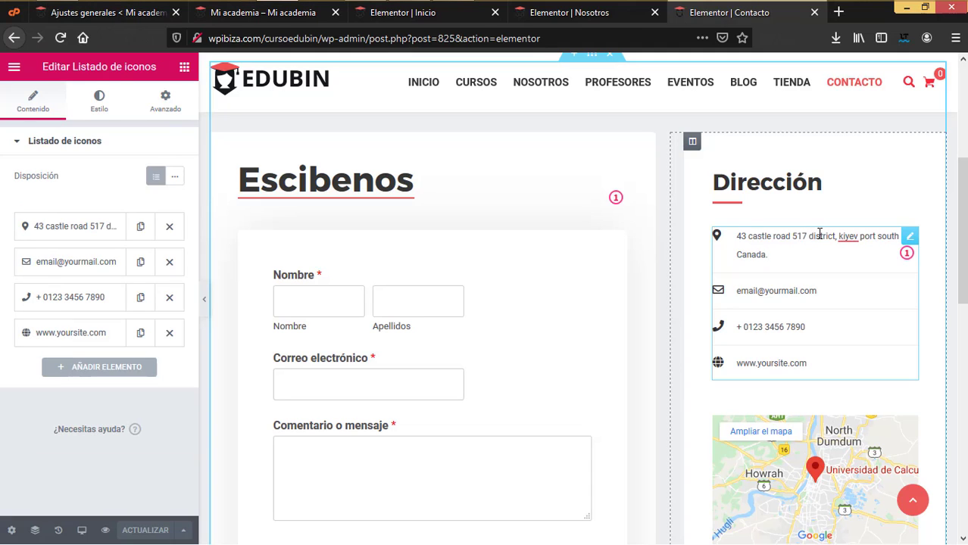
{"action": "left_click", "coordinate": [87, 228]}
{"action": "left_click_drag", "start_coordinate": [26, 277], "coordinate": [204, 276]}
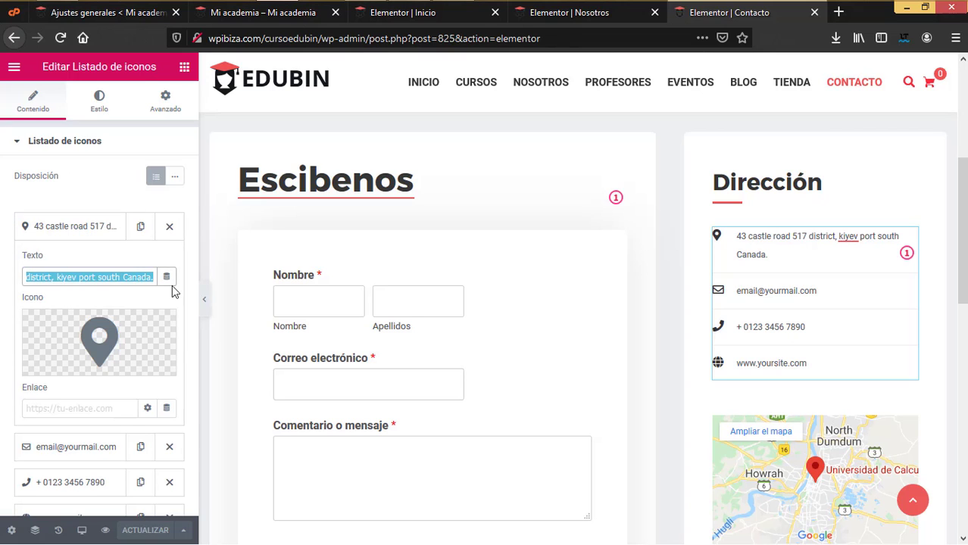
{"action": "left_click", "coordinate": [104, 337]}
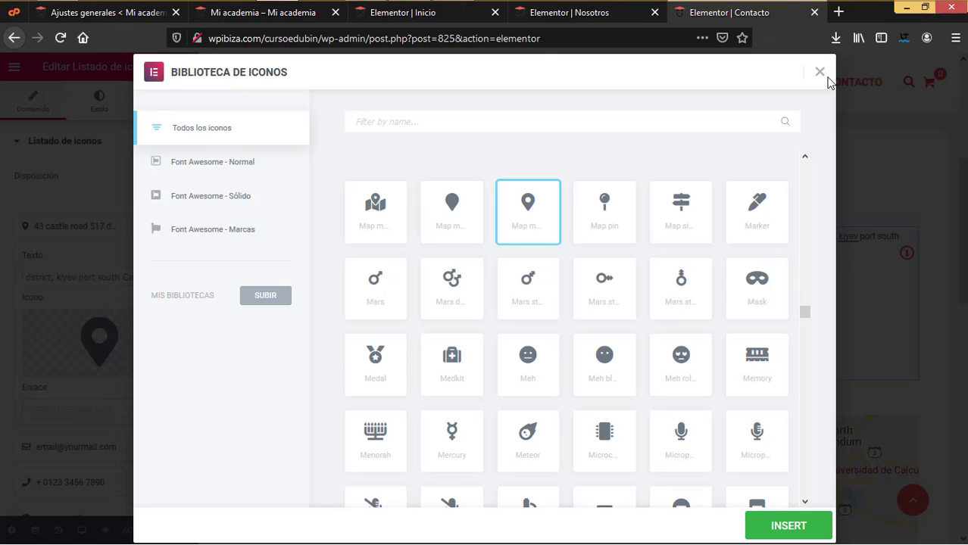
{"action": "left_click", "coordinate": [820, 73]}
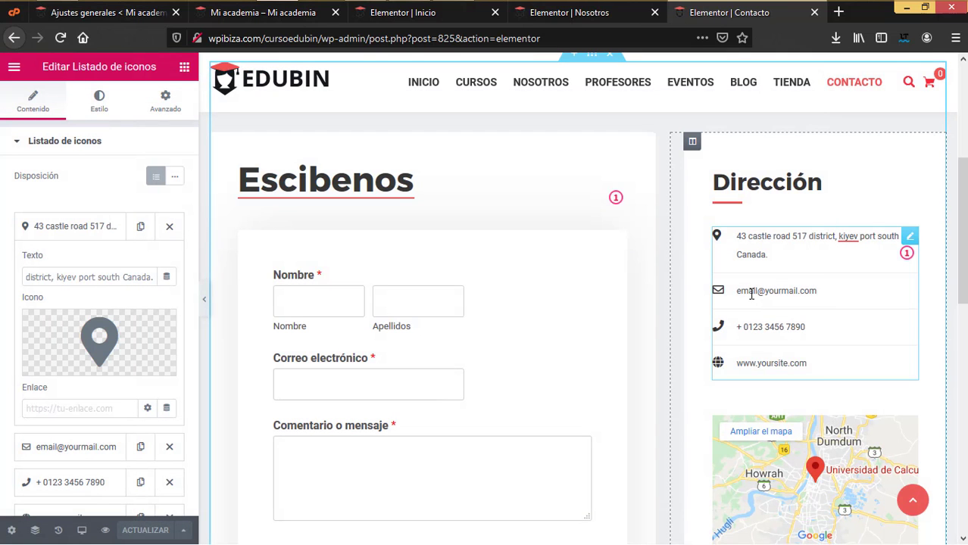
- Check the map's kolkata university location and the available WP Forms, then close the Contacto editor
{"action": "scroll", "coordinate": [814, 381], "scroll_direction": "down", "scroll_amount": 2}
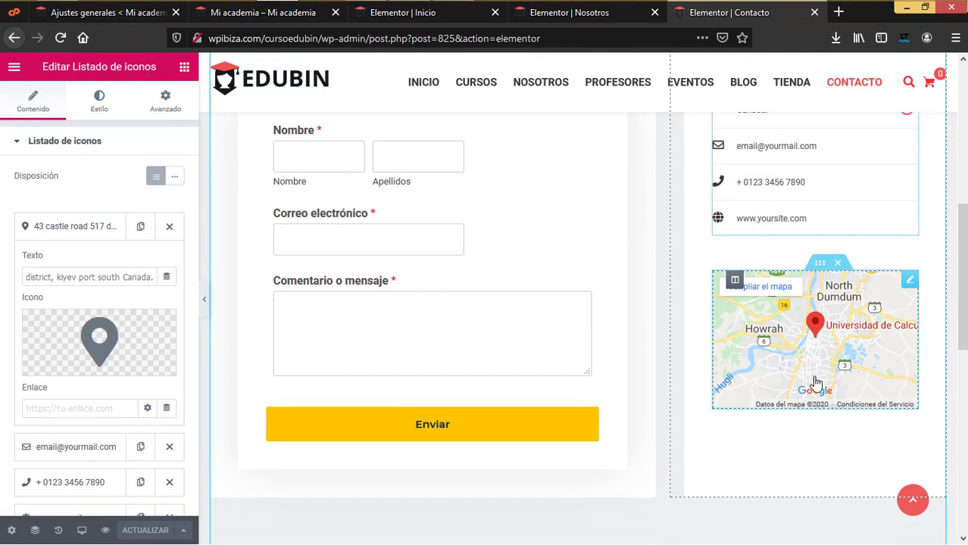
{"action": "left_click", "coordinate": [911, 283]}
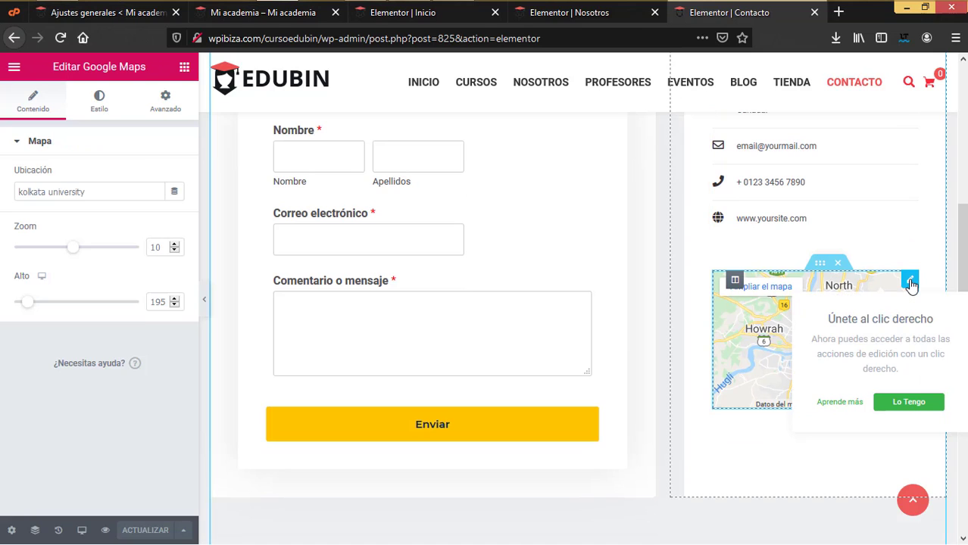
{"action": "left_click_drag", "start_coordinate": [138, 190], "coordinate": [1, 181]}
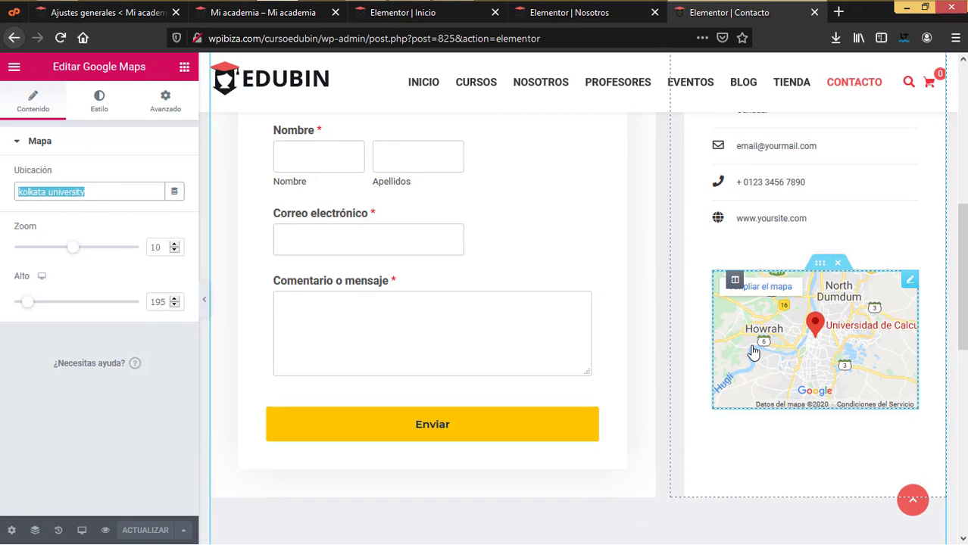
{"action": "scroll", "coordinate": [752, 352], "scroll_direction": "up", "scroll_amount": 2}
{"action": "left_click", "coordinate": [610, 239]}
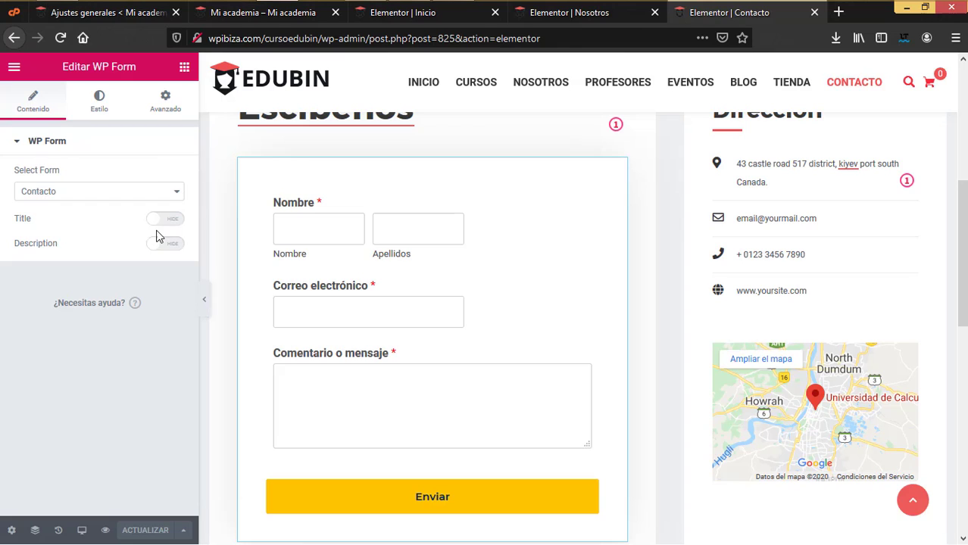
{"action": "left_click", "coordinate": [174, 192]}
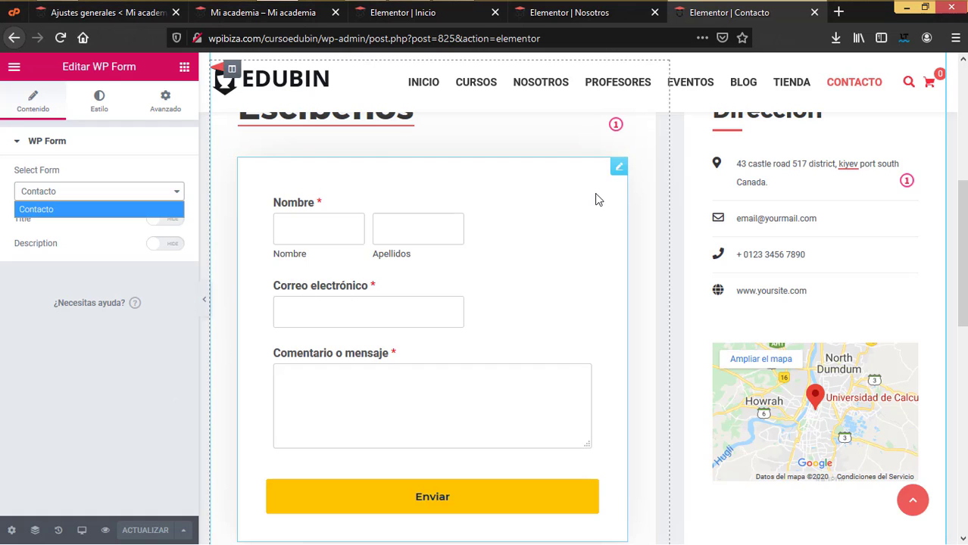
{"action": "left_click", "coordinate": [814, 12]}
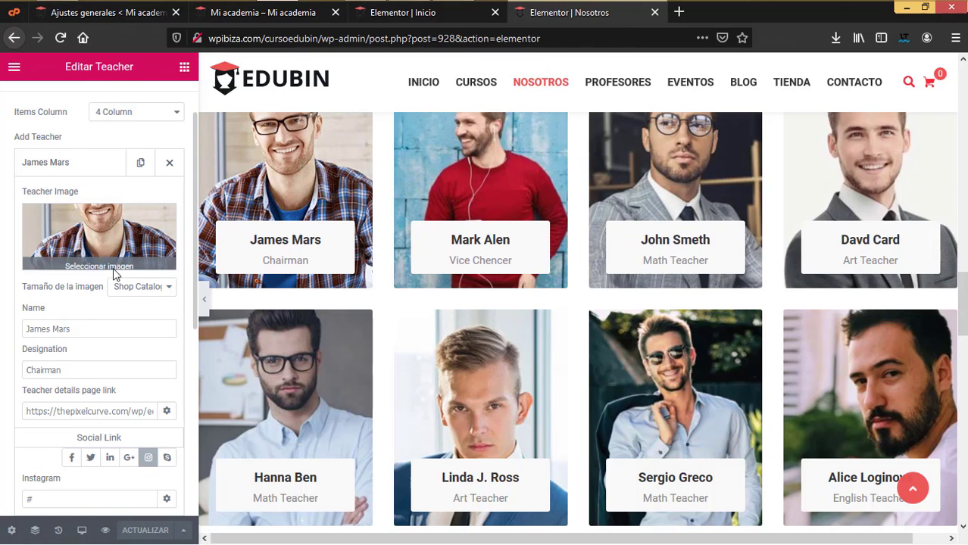
- Close the Nosotros and Inicio editors and open Cursos, Eventos, Blog and Tienda in new tabs
{"action": "left_click", "coordinate": [655, 13]}
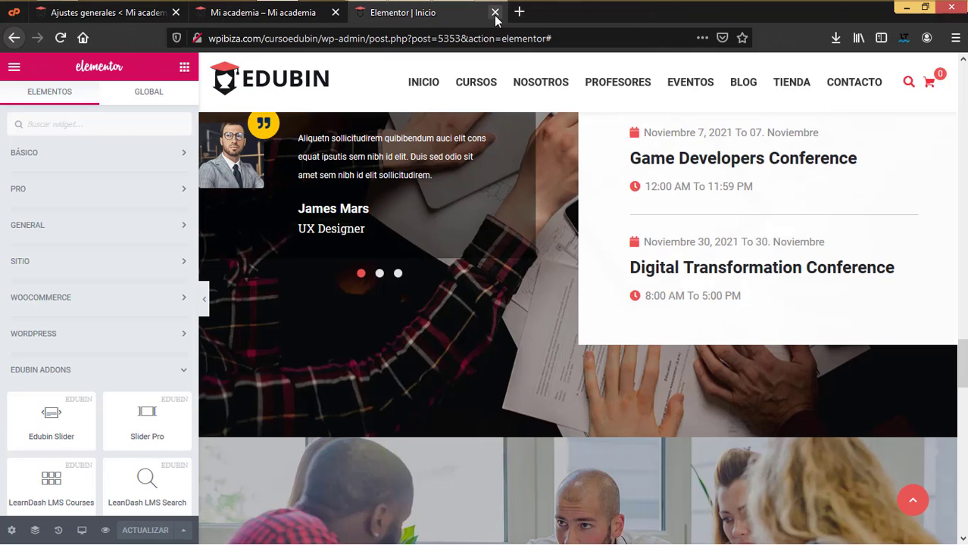
{"action": "left_click", "coordinate": [495, 13]}
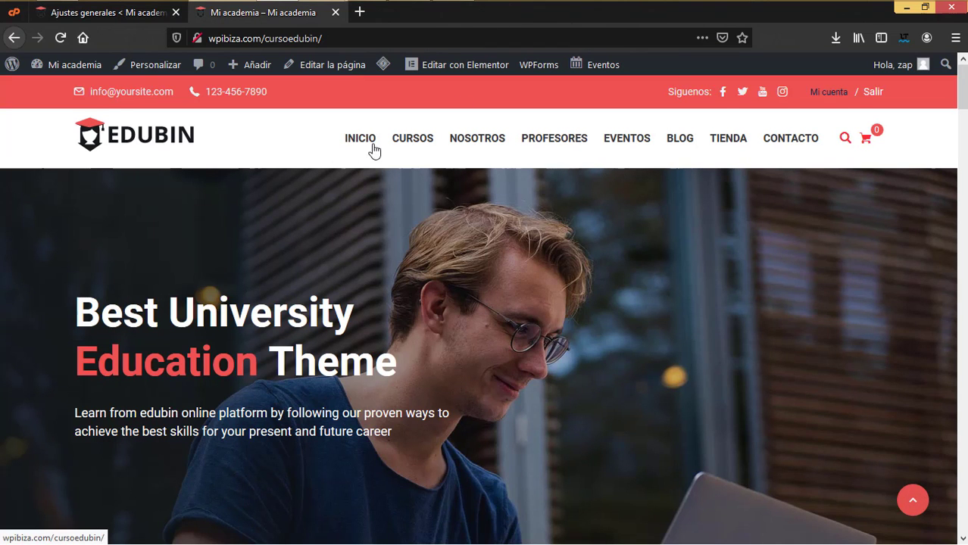
{"action": "middle_click", "coordinate": [443, 158]}
{"action": "right_click", "coordinate": [651, 154]}
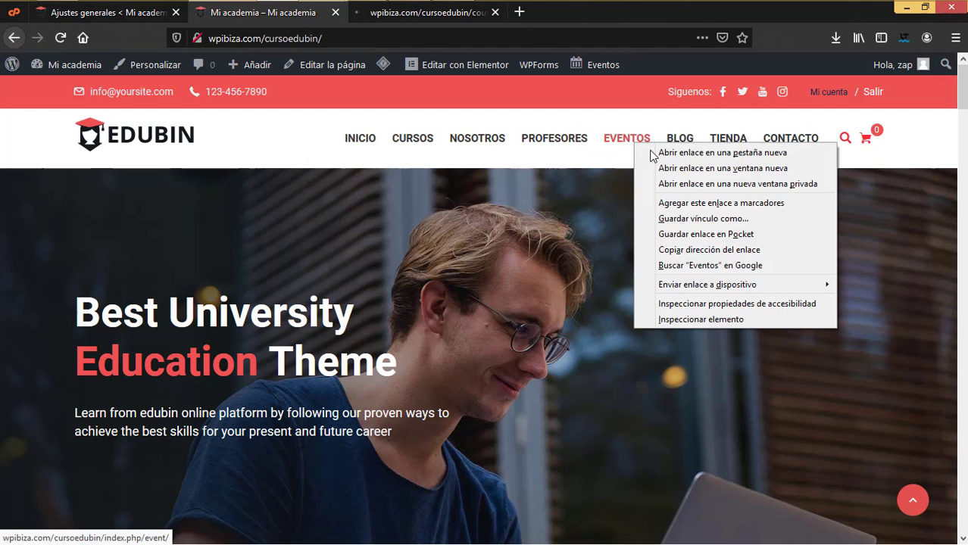
{"action": "left_click", "coordinate": [655, 153]}
{"action": "left_click", "coordinate": [707, 152]}
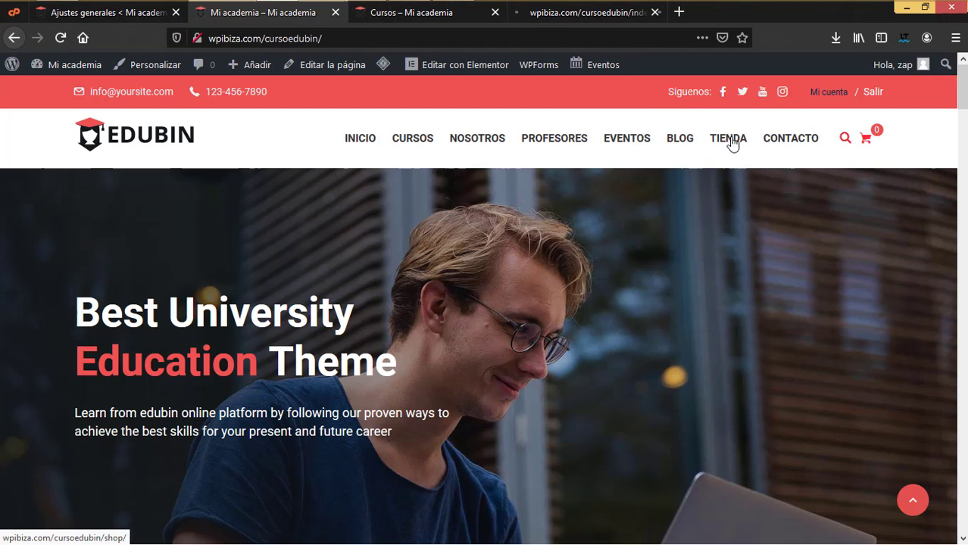
{"action": "right_click", "coordinate": [729, 139]}
{"action": "left_click", "coordinate": [736, 152]}
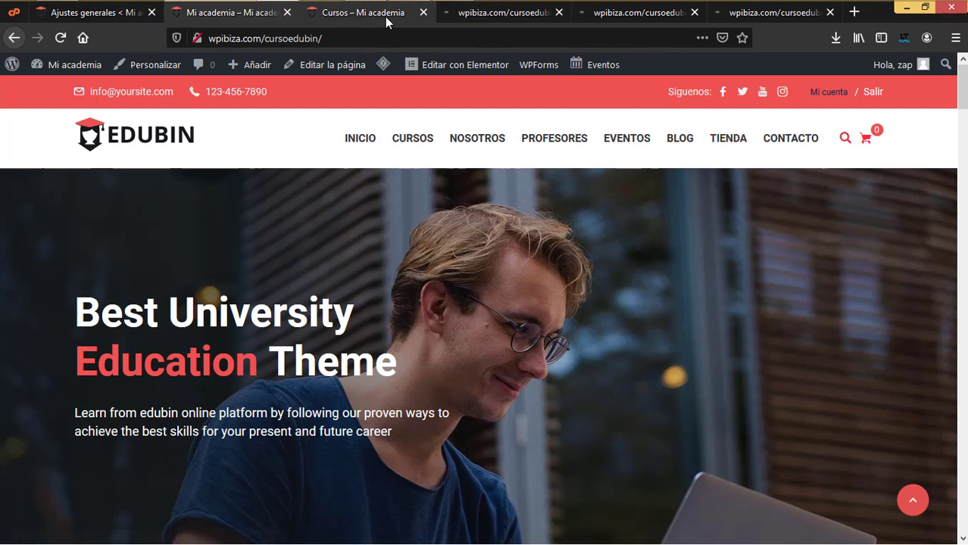
- Look over the Cursos archive and home page, then return to Ajustes generales
{"action": "left_click", "coordinate": [384, 17]}
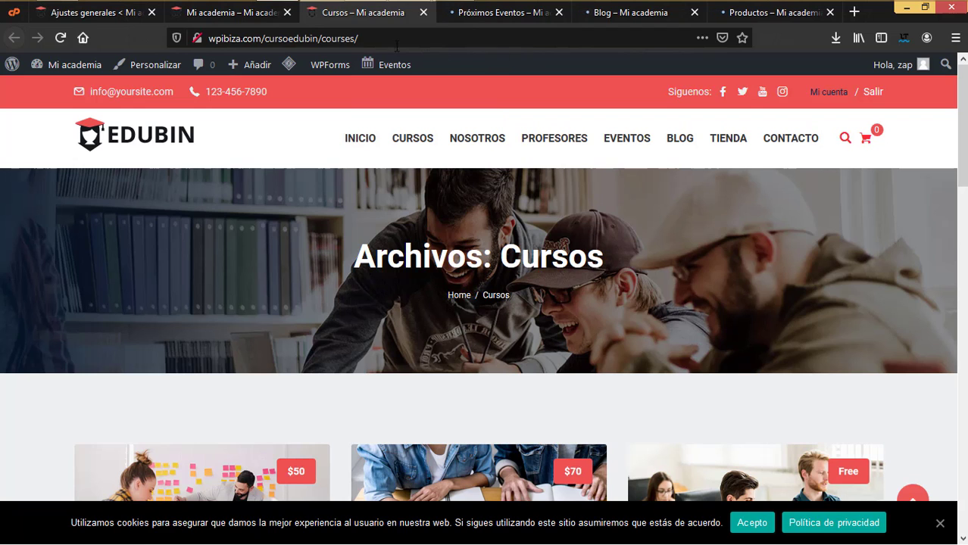
{"action": "left_click", "coordinate": [217, 13]}
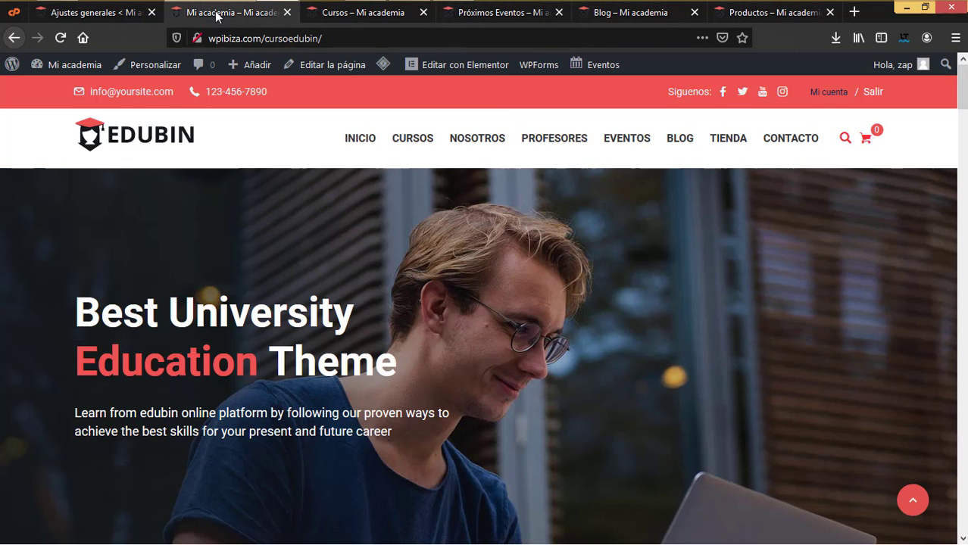
{"action": "left_click", "coordinate": [132, 13]}
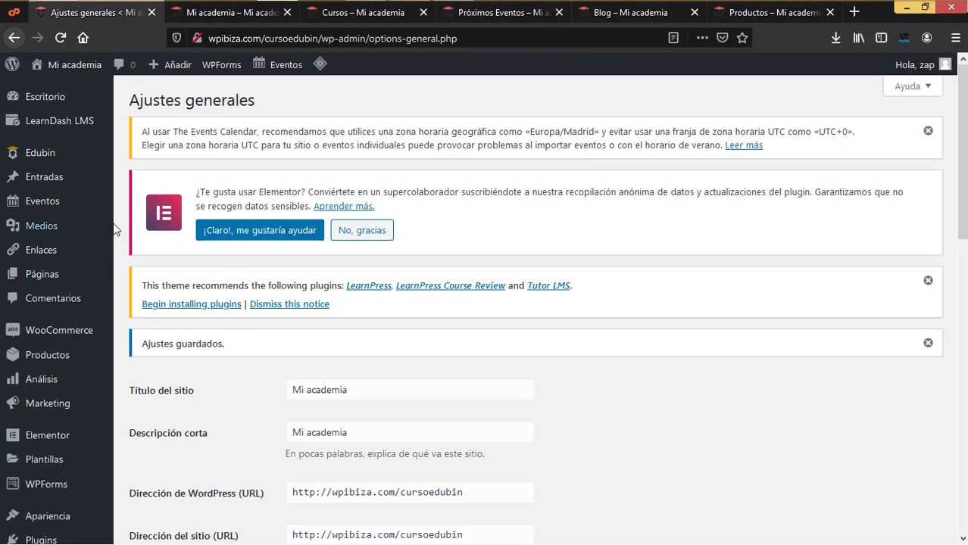
- Open the LearnDash LMS section under Edubin Theme Options in the Customizer
{"action": "mouse_move", "coordinate": [46, 155]}
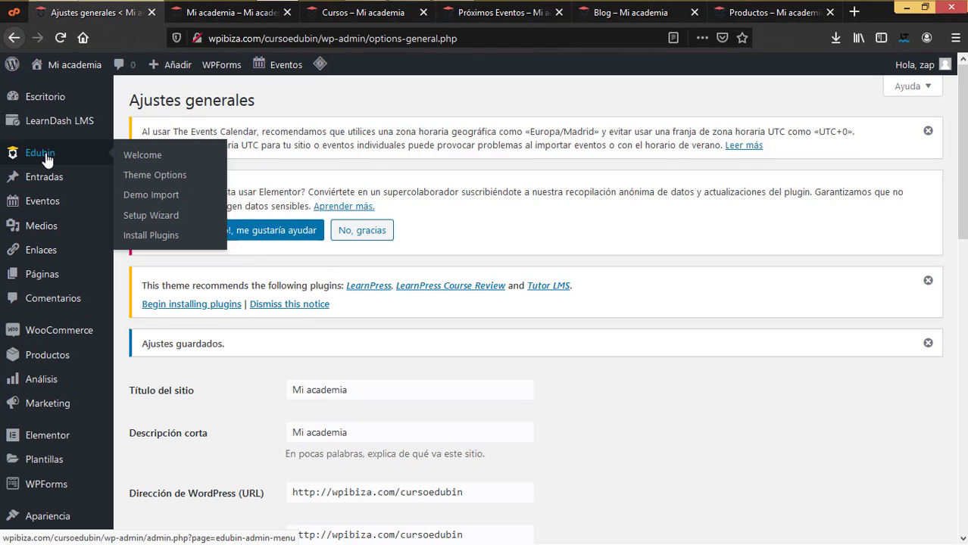
{"action": "left_click", "coordinate": [149, 177]}
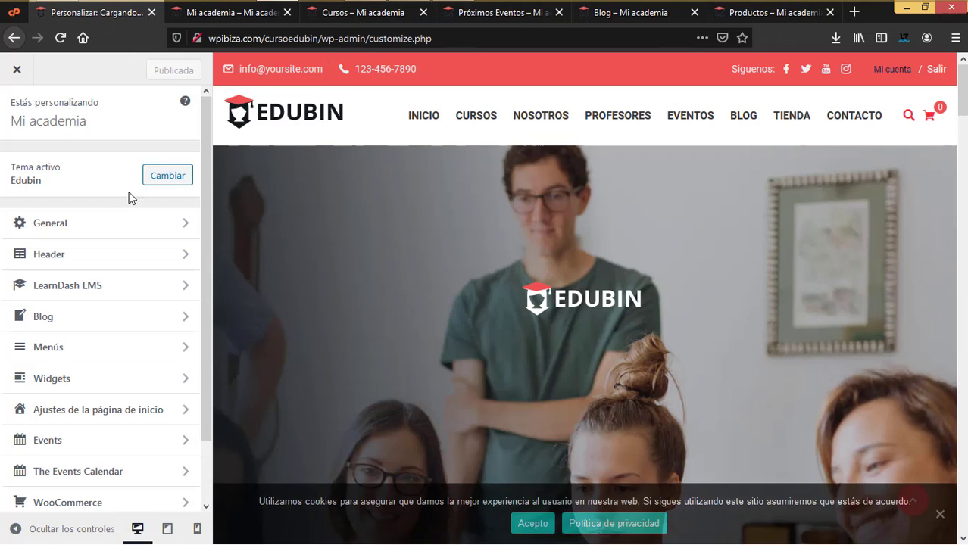
{"action": "left_click", "coordinate": [95, 287]}
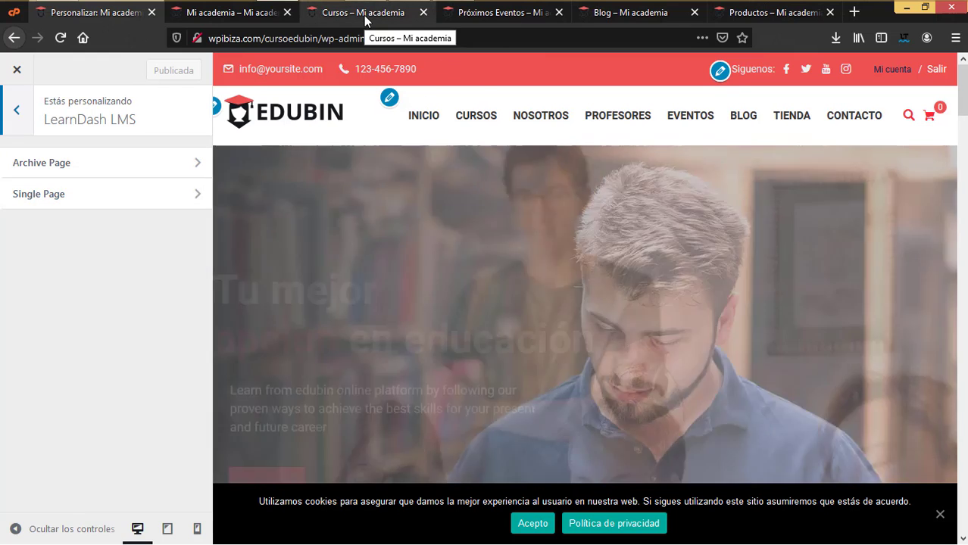
- Compare against the live courses and home pages, then return to the Customizer
{"action": "left_click", "coordinate": [364, 20]}
{"action": "scroll", "coordinate": [314, 353], "scroll_direction": "down", "scroll_amount": 2}
{"action": "scroll", "coordinate": [311, 368], "scroll_direction": "down", "scroll_amount": 2}
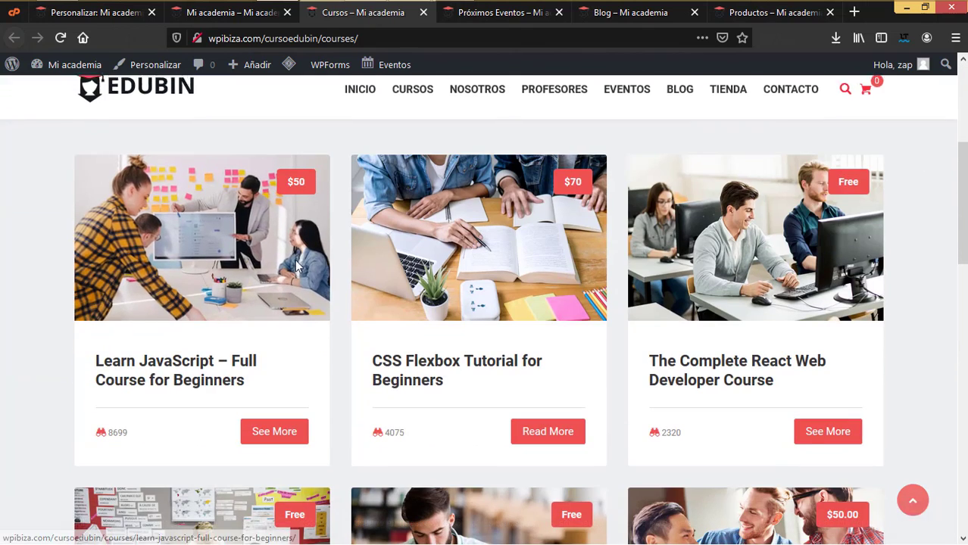
{"action": "left_click", "coordinate": [224, 21]}
{"action": "left_click", "coordinate": [95, 12]}
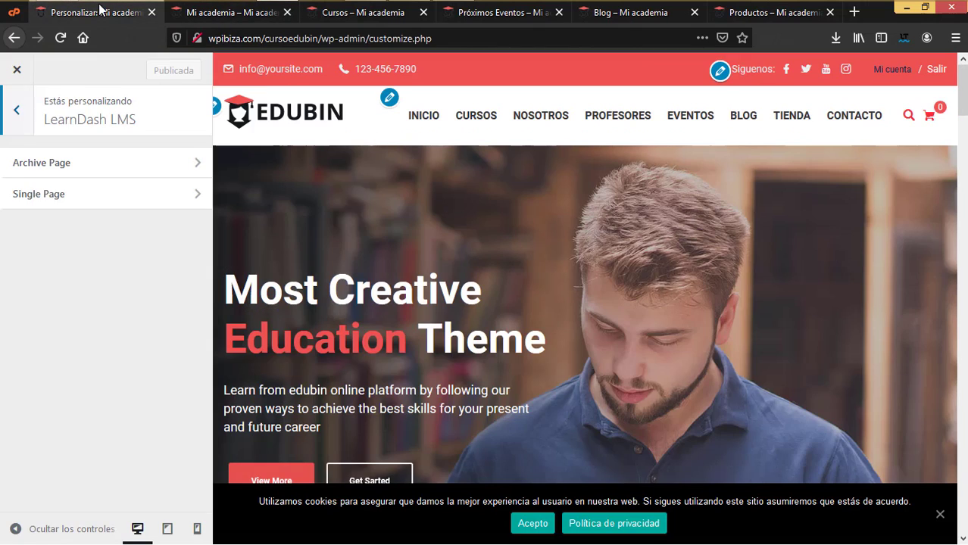
- Review the course Archive Page options, keeping Courses Style 3, and compare with the live courses page
{"action": "left_click", "coordinate": [88, 166]}
{"action": "left_click", "coordinate": [82, 180]}
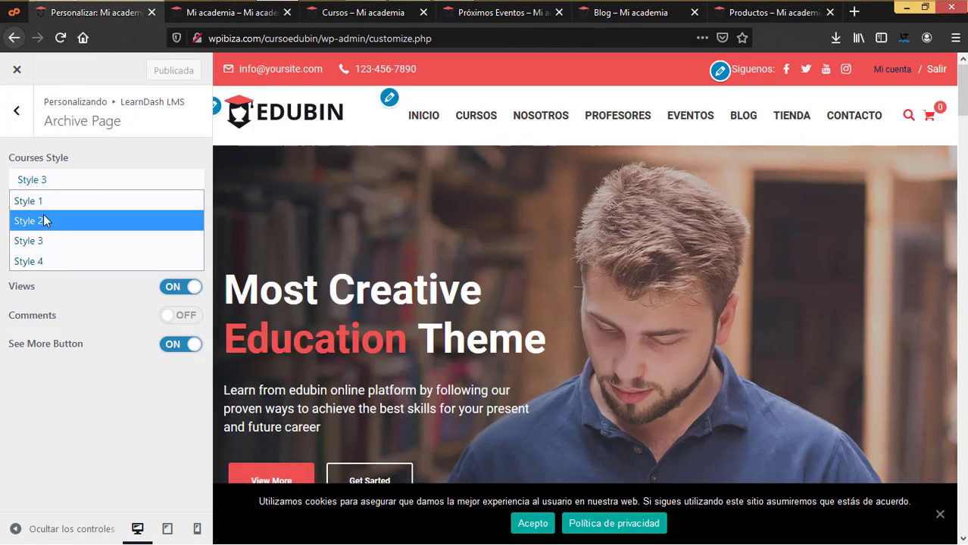
{"action": "left_click", "coordinate": [3, 165]}
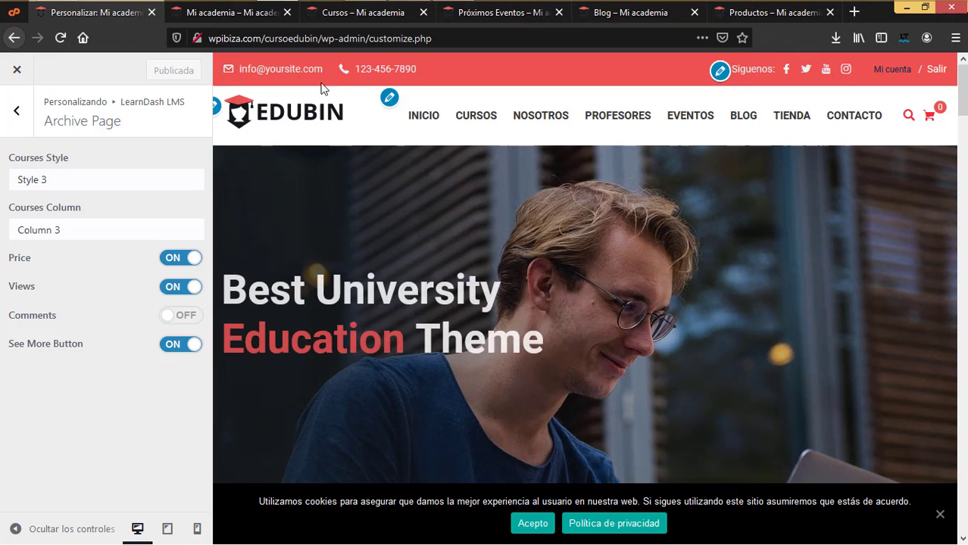
{"action": "left_click", "coordinate": [357, 13]}
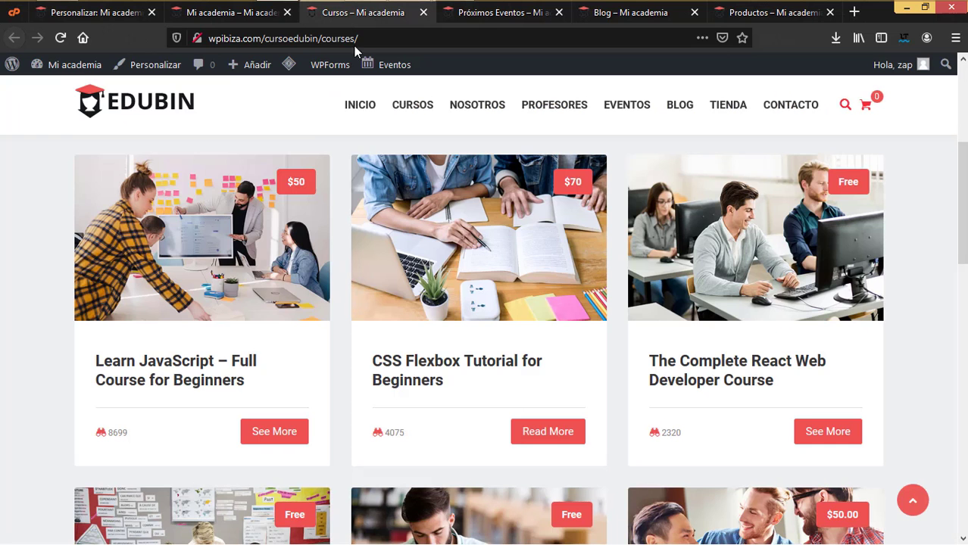
{"action": "left_click", "coordinate": [121, 13]}
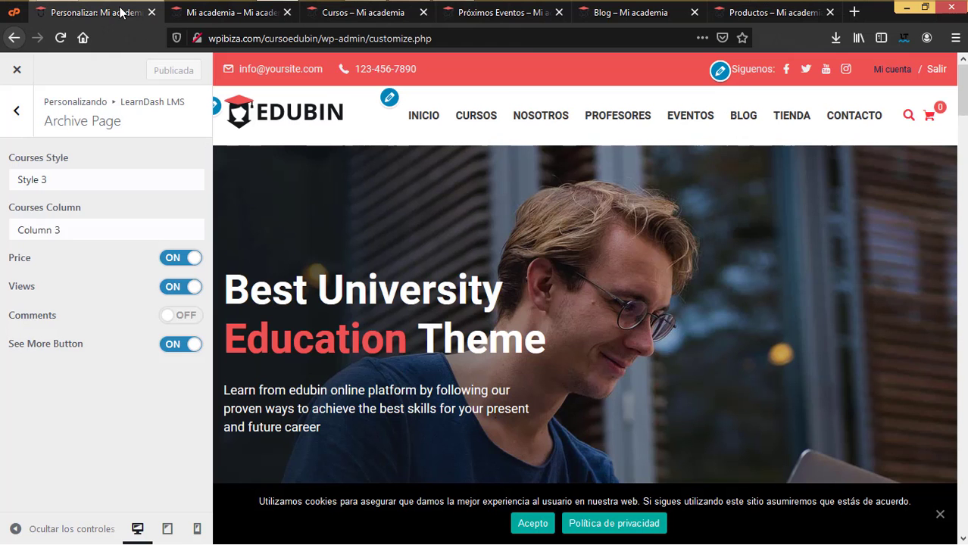
{"action": "left_click", "coordinate": [19, 111]}
- Open the Learn JavaScript – Full Course for Beginners page from the courses list
{"action": "left_click", "coordinate": [353, 13]}
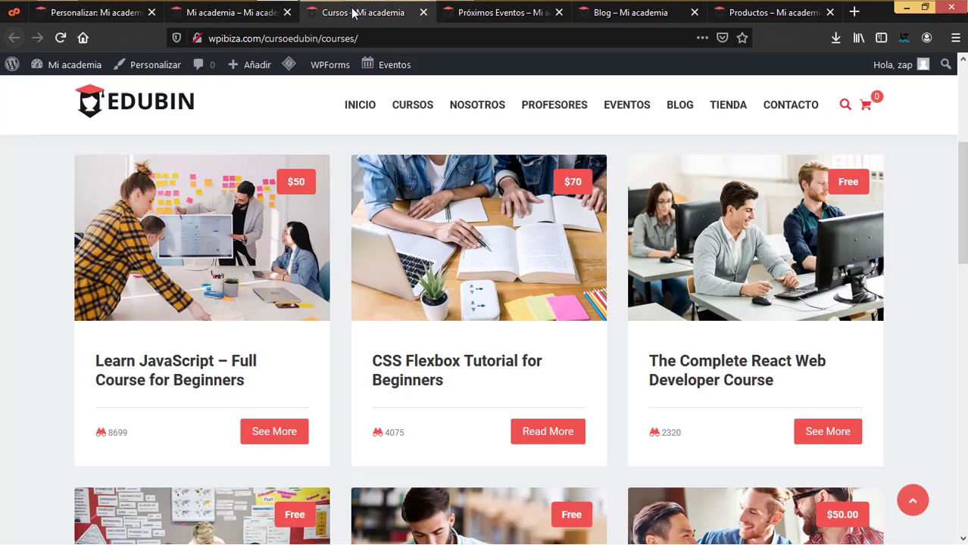
{"action": "left_click", "coordinate": [196, 265]}
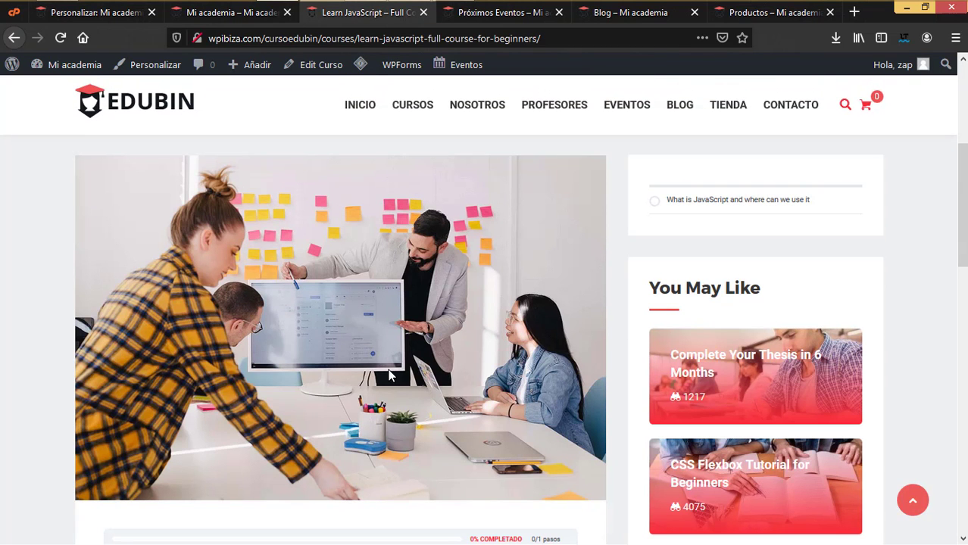
{"action": "left_click", "coordinate": [224, 13]}
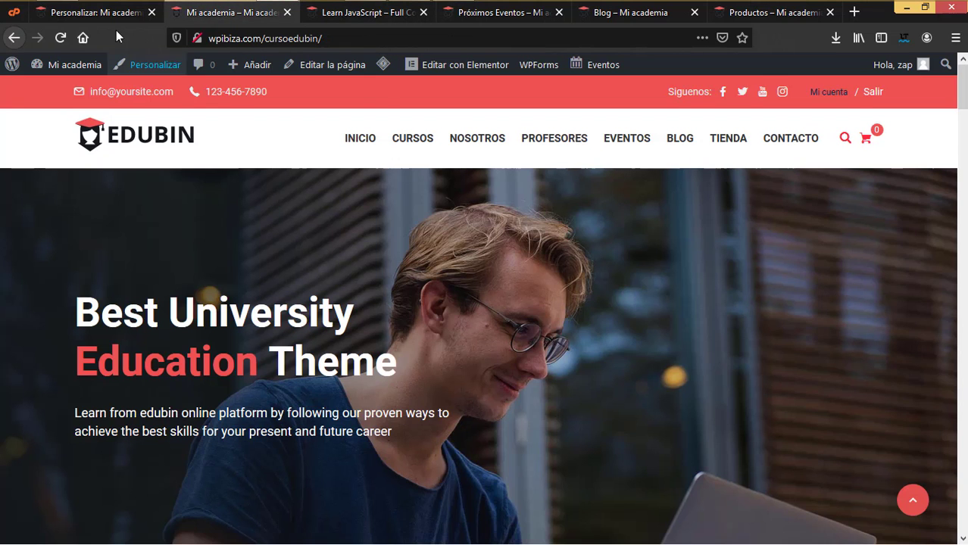
- Compare the LearnDash Single Page settings with the Learn JavaScript course page, then close that course
{"action": "left_click", "coordinate": [113, 15]}
{"action": "left_click", "coordinate": [77, 190]}
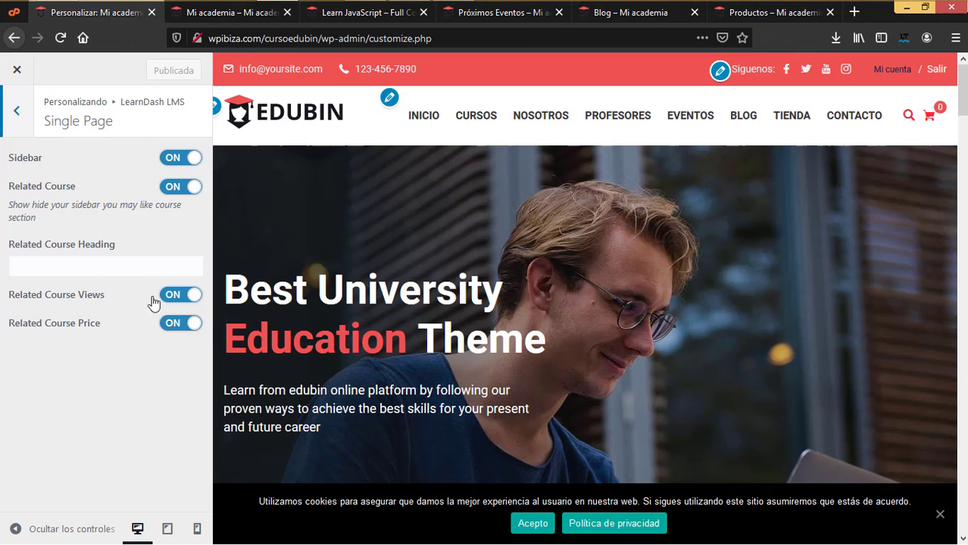
{"action": "left_click", "coordinate": [362, 14]}
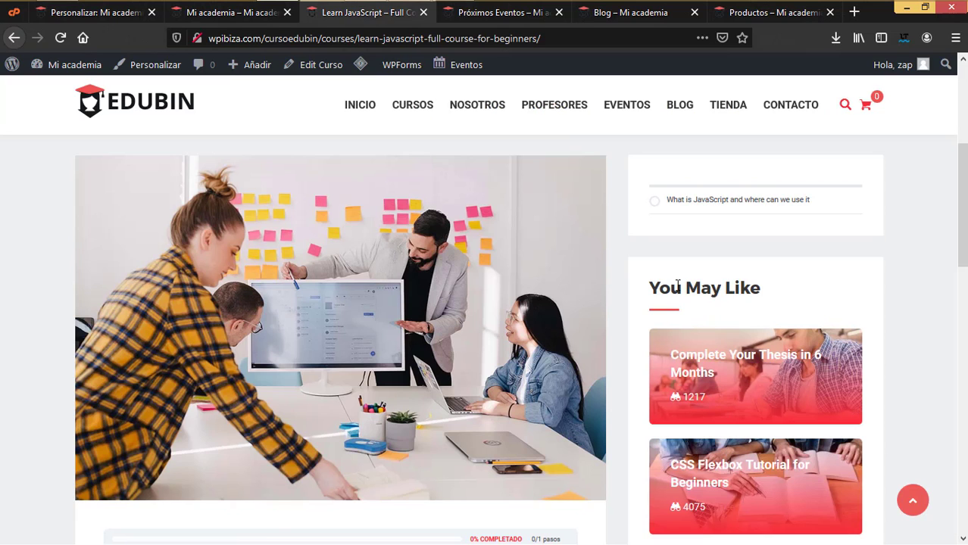
{"action": "scroll", "coordinate": [844, 330], "scroll_direction": "down", "scroll_amount": 3}
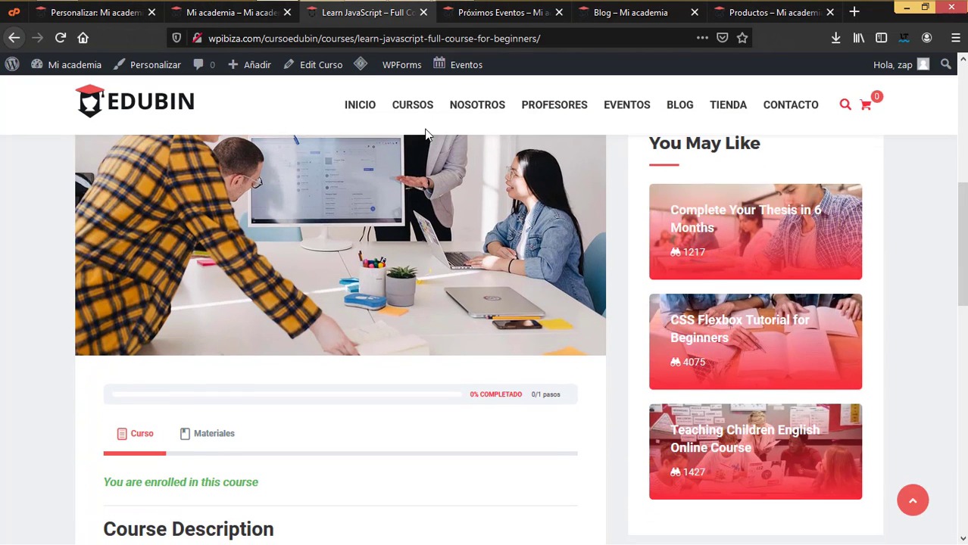
{"action": "left_click", "coordinate": [423, 12]}
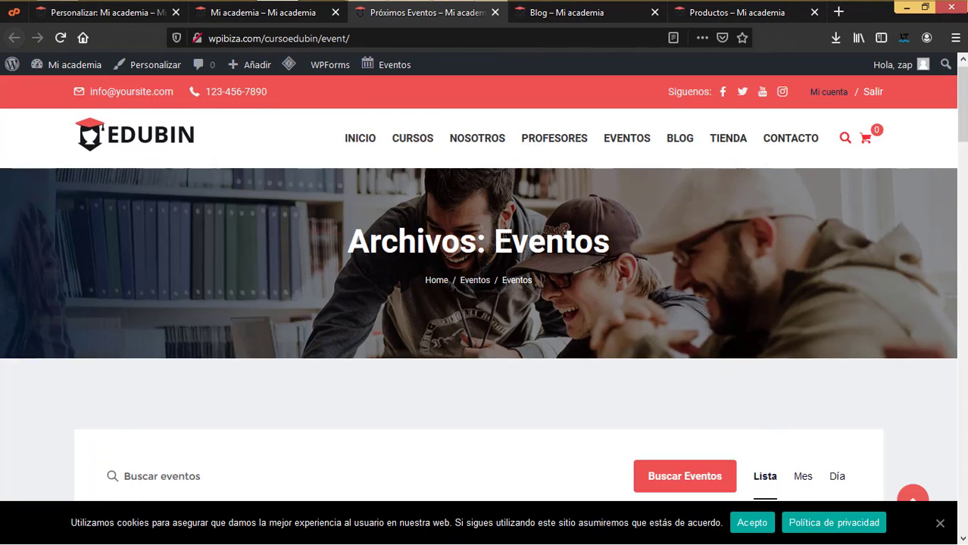
- Open the Game Developers Conference event page and return to the LearnDash settings list
{"action": "scroll", "coordinate": [481, 271], "scroll_direction": "down", "scroll_amount": 6}
{"action": "scroll", "coordinate": [484, 277], "scroll_direction": "up", "scroll_amount": 1}
{"action": "scroll", "coordinate": [484, 277], "scroll_direction": "down", "scroll_amount": 2}
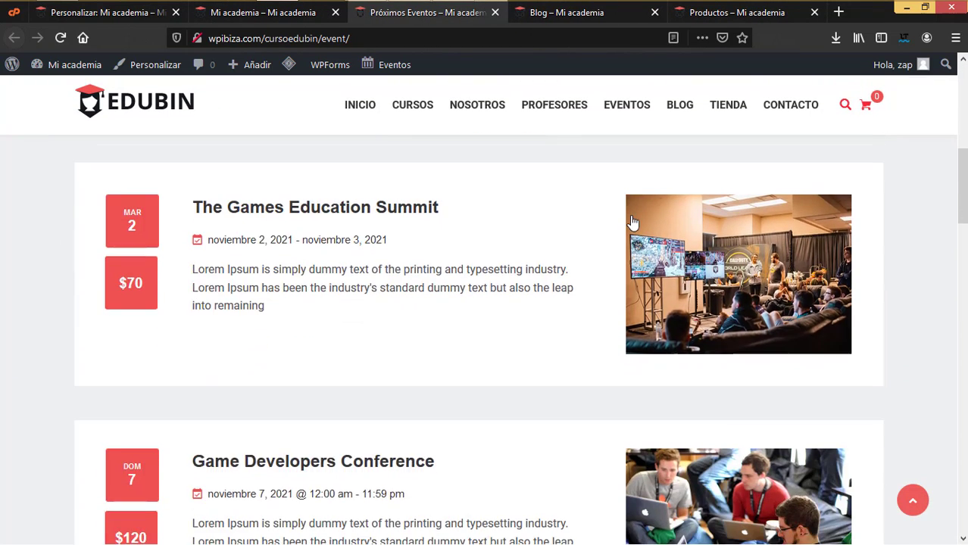
{"action": "scroll", "coordinate": [632, 222], "scroll_direction": "down", "scroll_amount": 3}
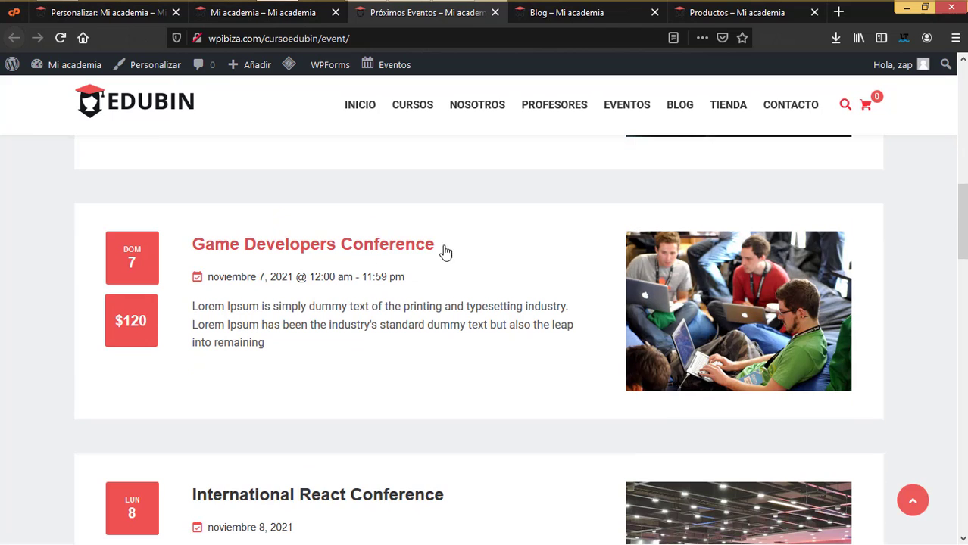
{"action": "left_click", "coordinate": [731, 286]}
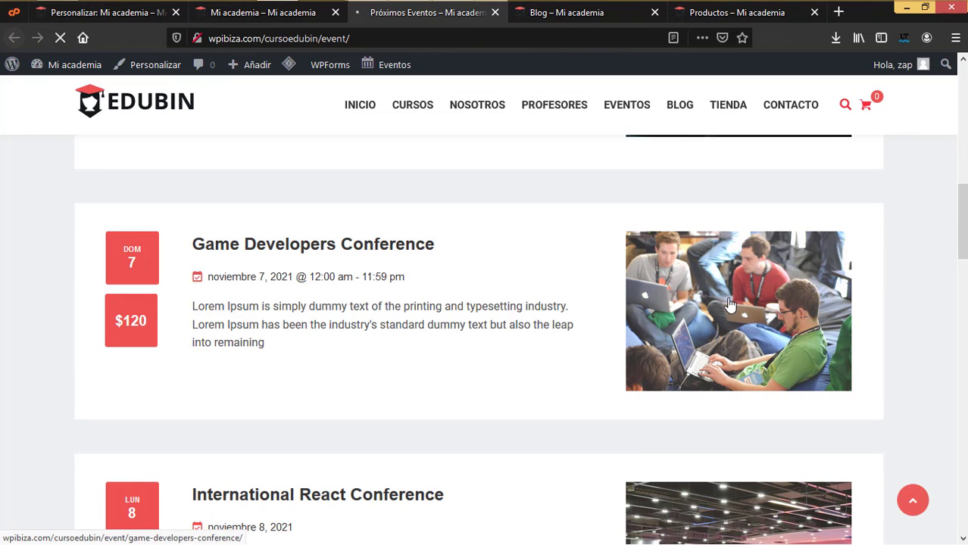
{"action": "left_click", "coordinate": [114, 13]}
{"action": "left_click", "coordinate": [7, 111]}
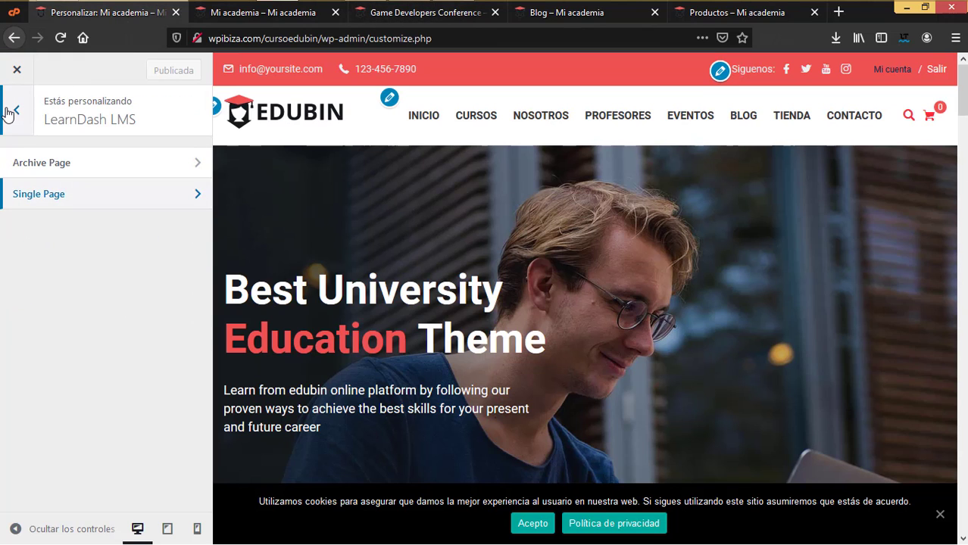
- Look through the Events Archive Page and Single Page options without edits, ending on the main Customizer list
{"action": "left_click", "coordinate": [7, 110]}
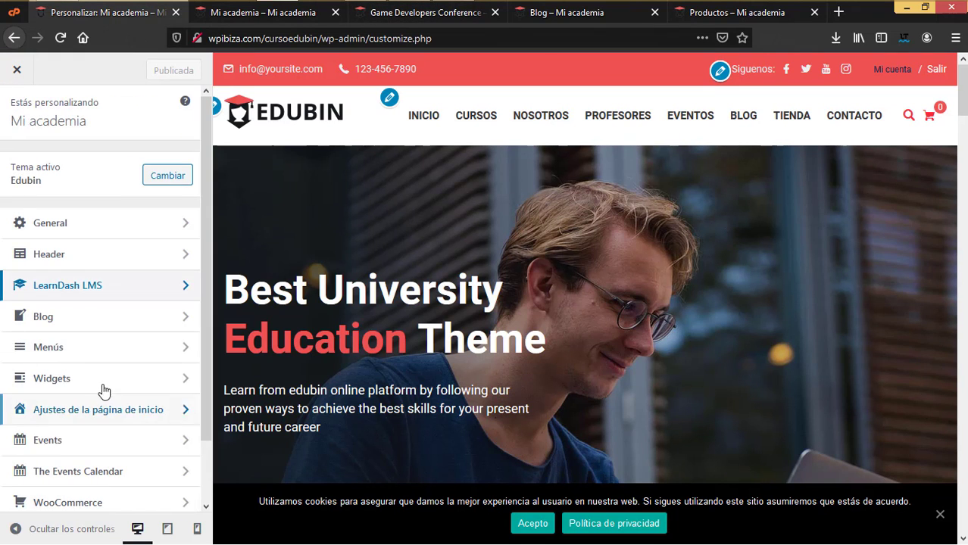
{"action": "scroll", "coordinate": [108, 350], "scroll_direction": "down", "scroll_amount": 2}
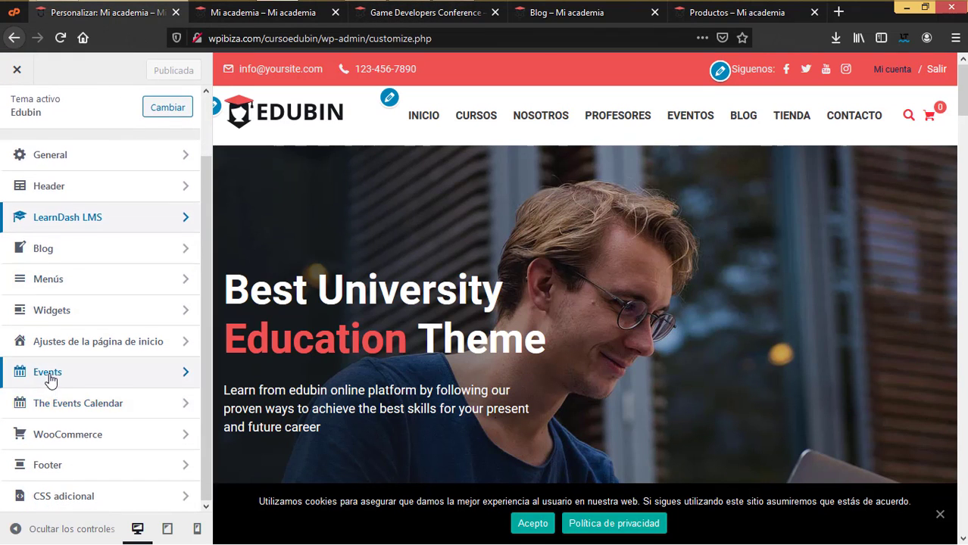
{"action": "left_click", "coordinate": [49, 377]}
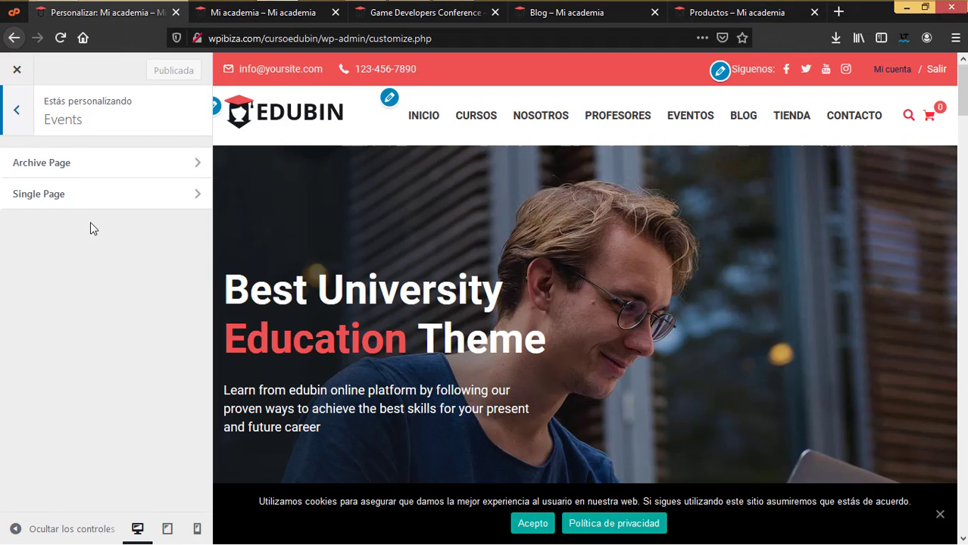
{"action": "left_click", "coordinate": [81, 167]}
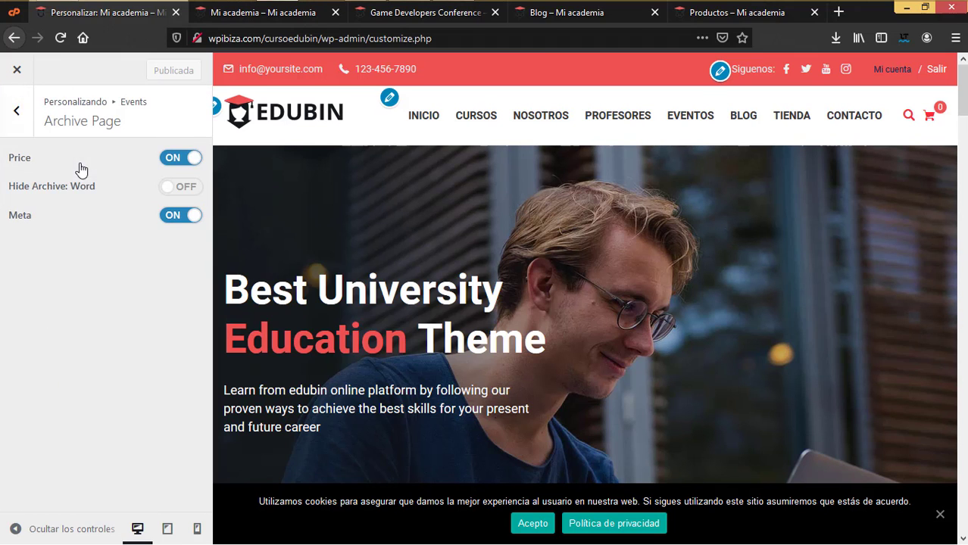
{"action": "left_click", "coordinate": [16, 111]}
{"action": "left_click", "coordinate": [48, 196]}
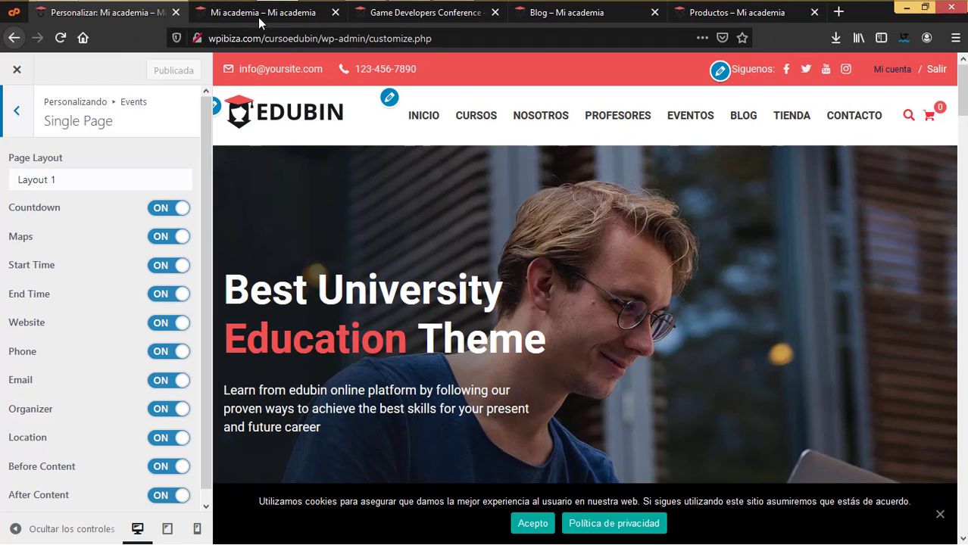
{"action": "left_click", "coordinate": [17, 111]}
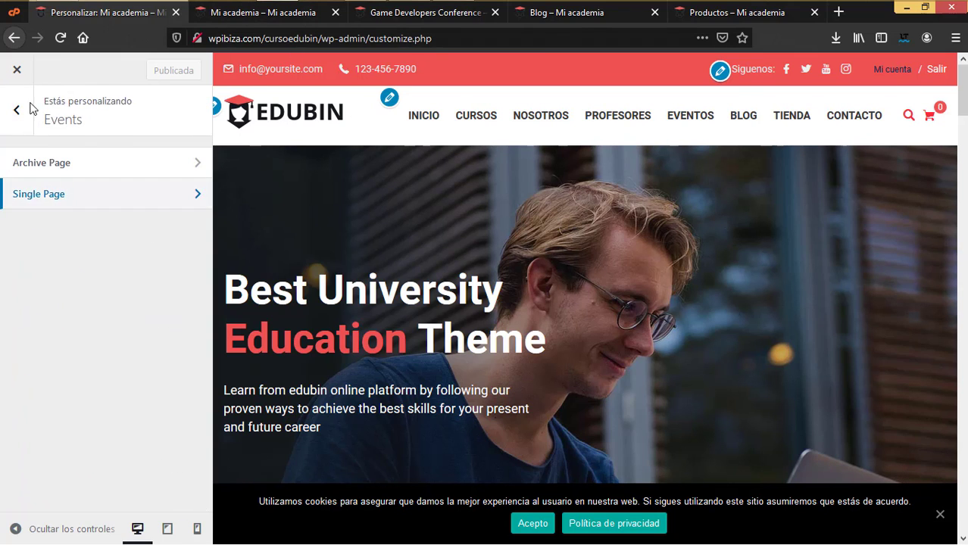
{"action": "left_click", "coordinate": [17, 112]}
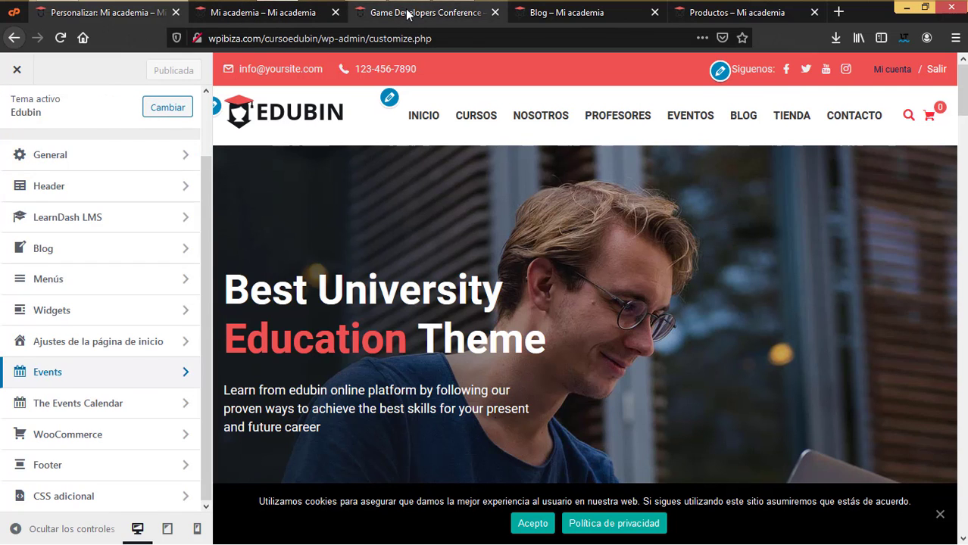
- Glance at the Game Developers Conference event page, then open the customizer's General > Name & Logo settings
{"action": "left_click", "coordinate": [410, 12]}
{"action": "left_click", "coordinate": [139, 13]}
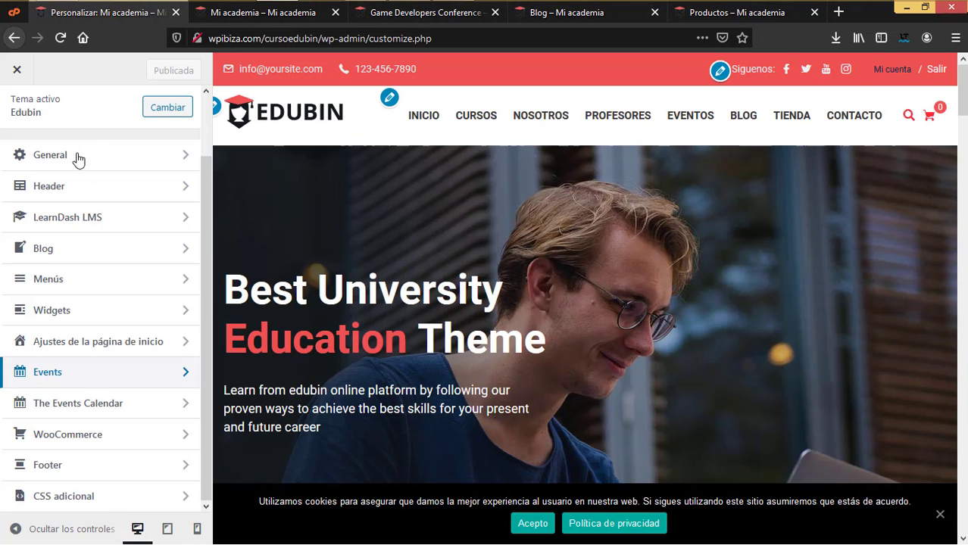
{"action": "left_click", "coordinate": [72, 157]}
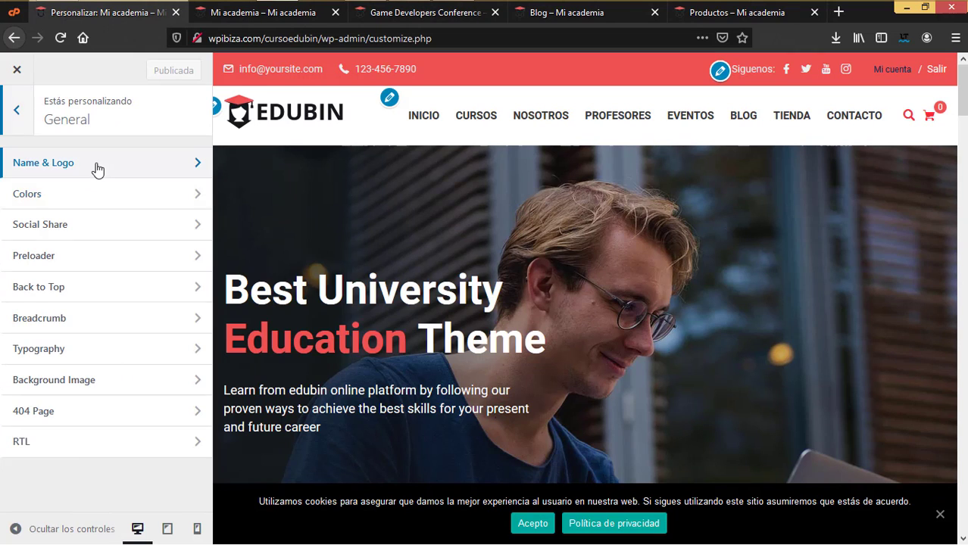
{"action": "left_click", "coordinate": [96, 163]}
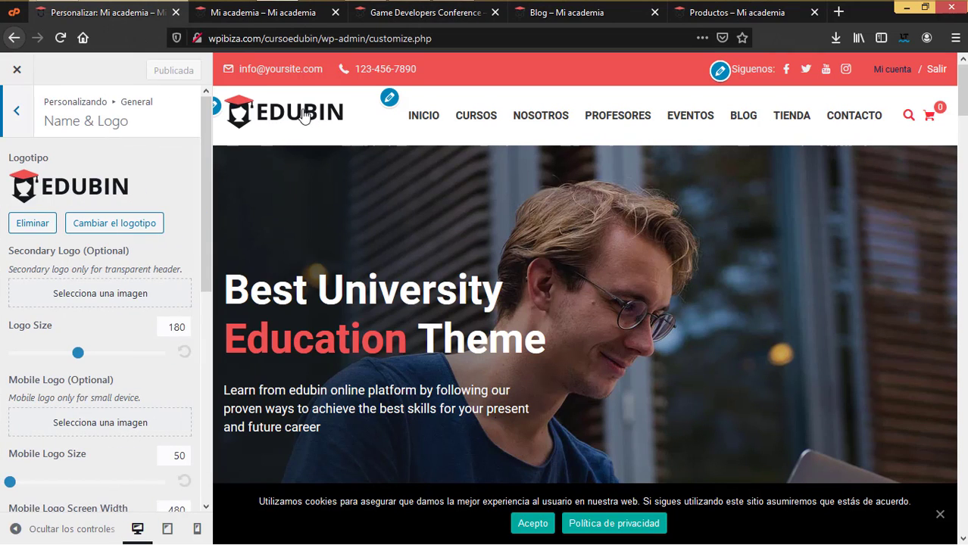
- Open the logo picker, close it without choosing an image, and back out to the top-level sections
{"action": "left_click", "coordinate": [111, 226]}
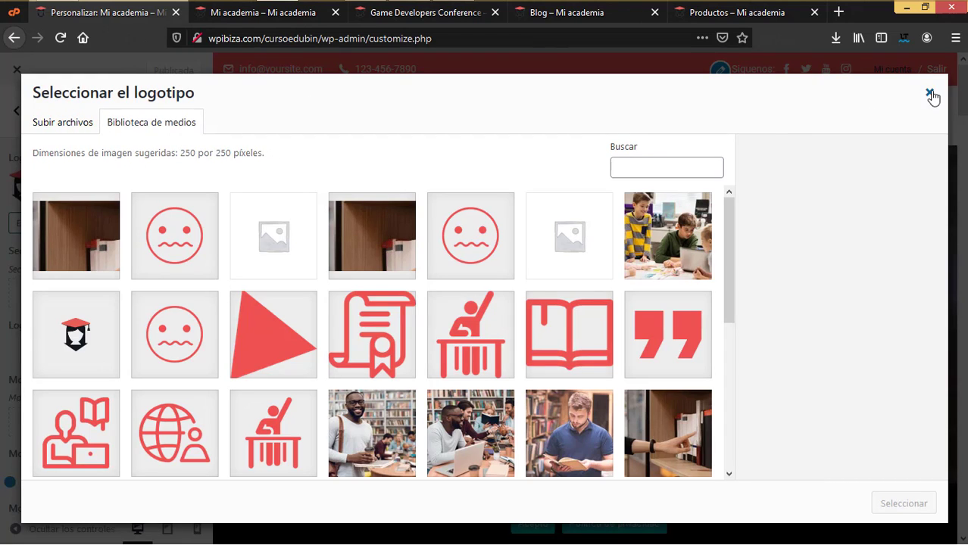
{"action": "left_click", "coordinate": [930, 93]}
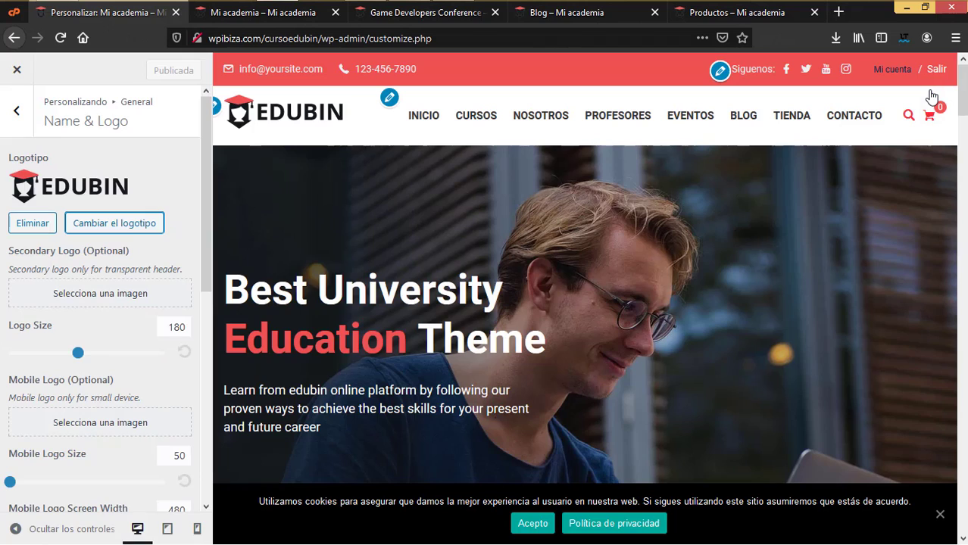
{"action": "left_click", "coordinate": [18, 110]}
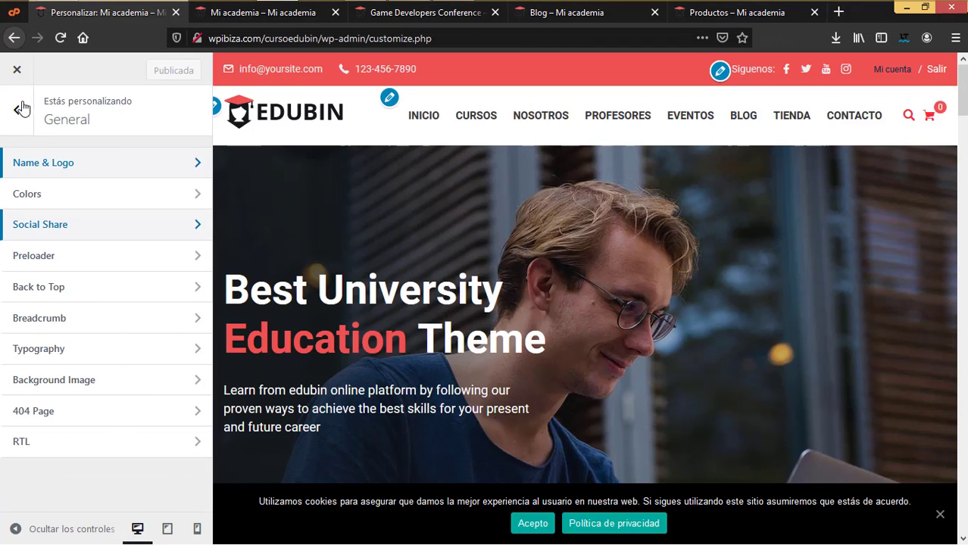
{"action": "left_click", "coordinate": [22, 109]}
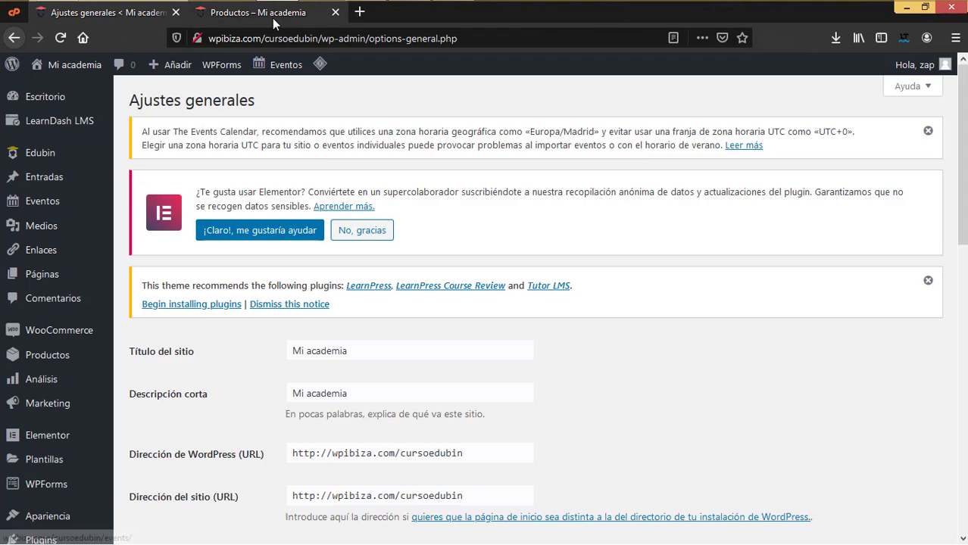
- Reload the live site's front page and scroll down through it
{"action": "left_click", "coordinate": [272, 18]}
{"action": "left_click", "coordinate": [139, 137]}
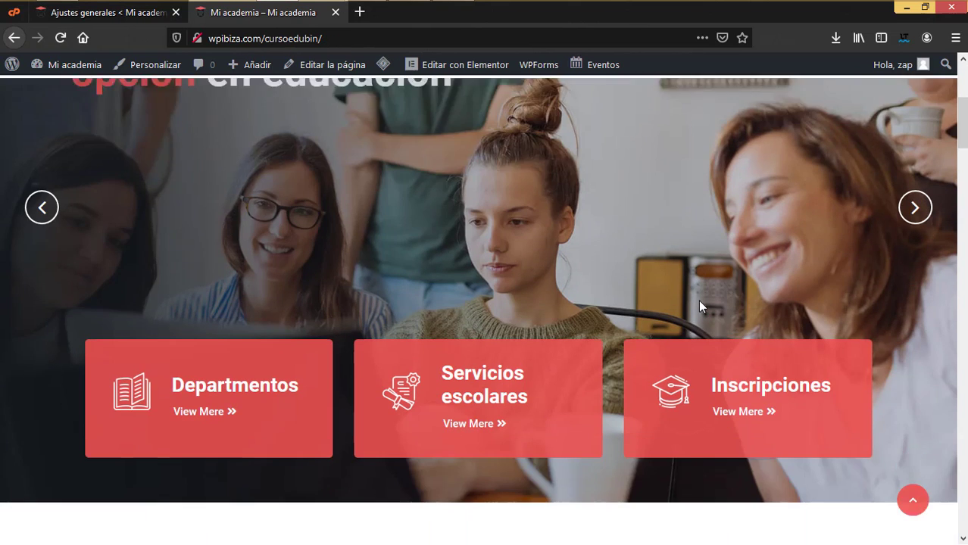
{"action": "scroll", "coordinate": [698, 300], "scroll_direction": "down", "scroll_amount": 5}
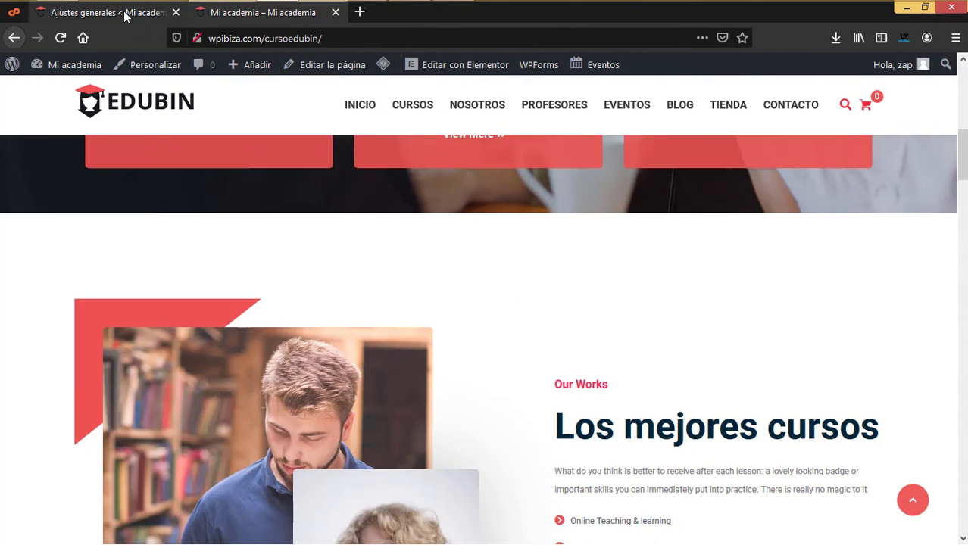
- Show Páginas > Todas las páginas and scroll through Home to Home V6 and Inicio
{"action": "left_click", "coordinate": [106, 12]}
{"action": "mouse_move", "coordinate": [54, 281]}
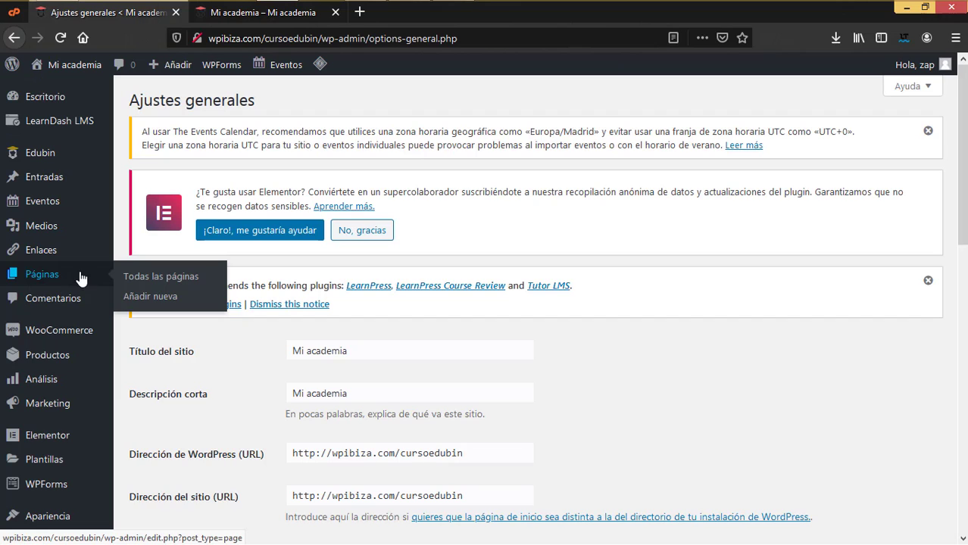
{"action": "left_click", "coordinate": [140, 279]}
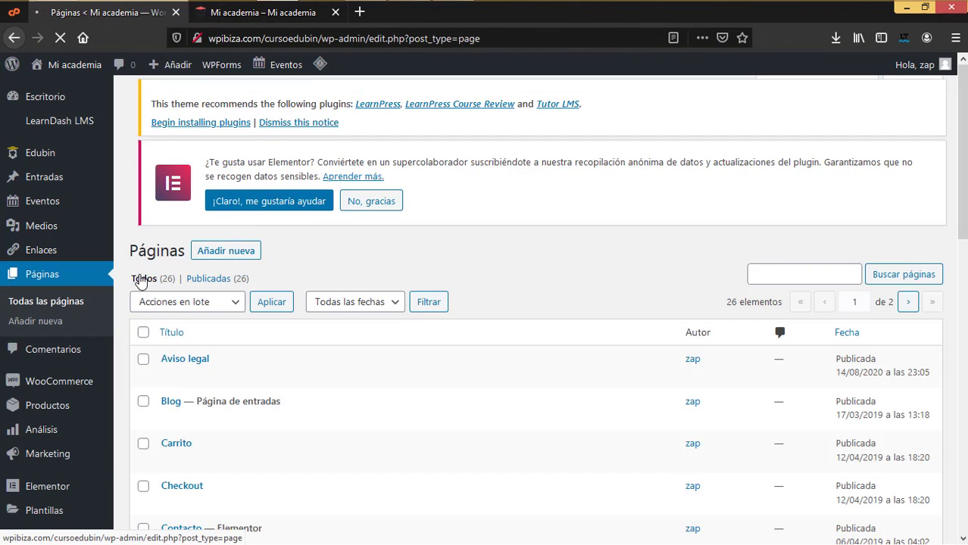
{"action": "scroll", "coordinate": [484, 341], "scroll_direction": "down", "scroll_amount": 5}
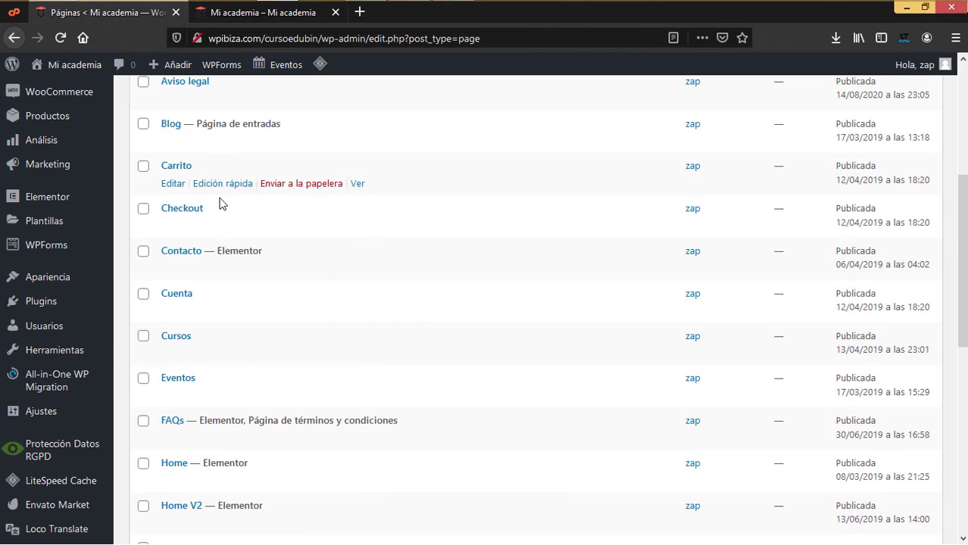
{"action": "scroll", "coordinate": [314, 280], "scroll_direction": "down", "scroll_amount": 5}
{"action": "scroll", "coordinate": [315, 282], "scroll_direction": "up", "scroll_amount": 2}
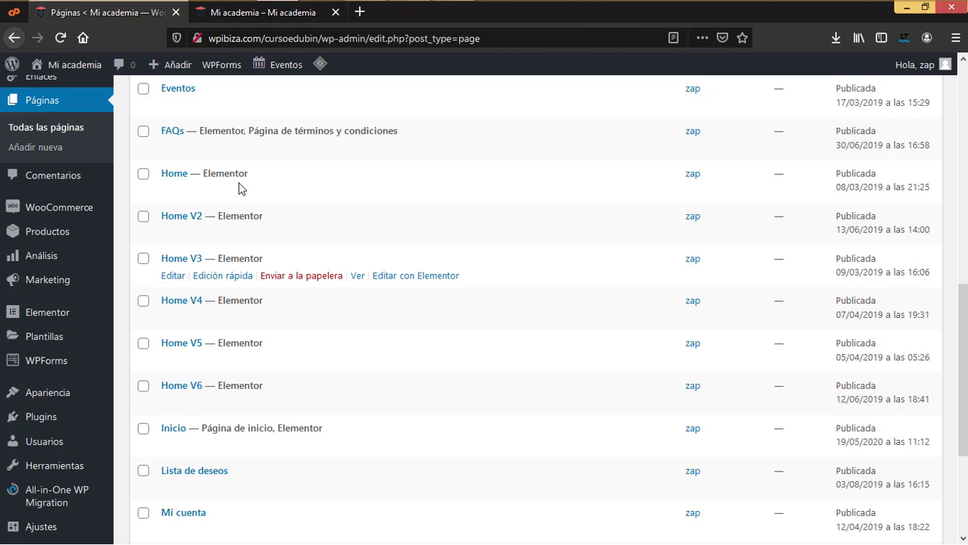
- Compare the live front page against the admin pages list
{"action": "left_click", "coordinate": [279, 19]}
{"action": "scroll", "coordinate": [733, 337], "scroll_direction": "up", "scroll_amount": 8}
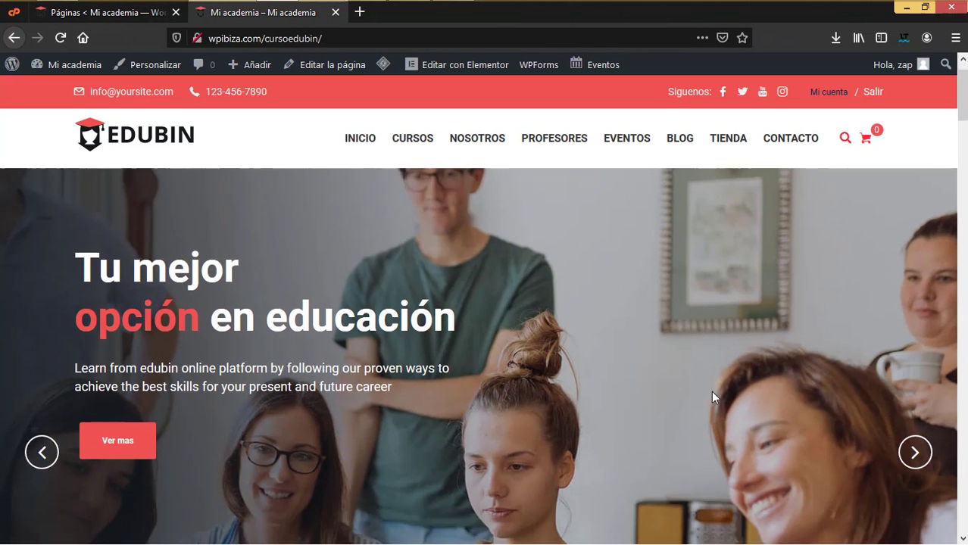
{"action": "scroll", "coordinate": [711, 390], "scroll_direction": "down", "scroll_amount": 3}
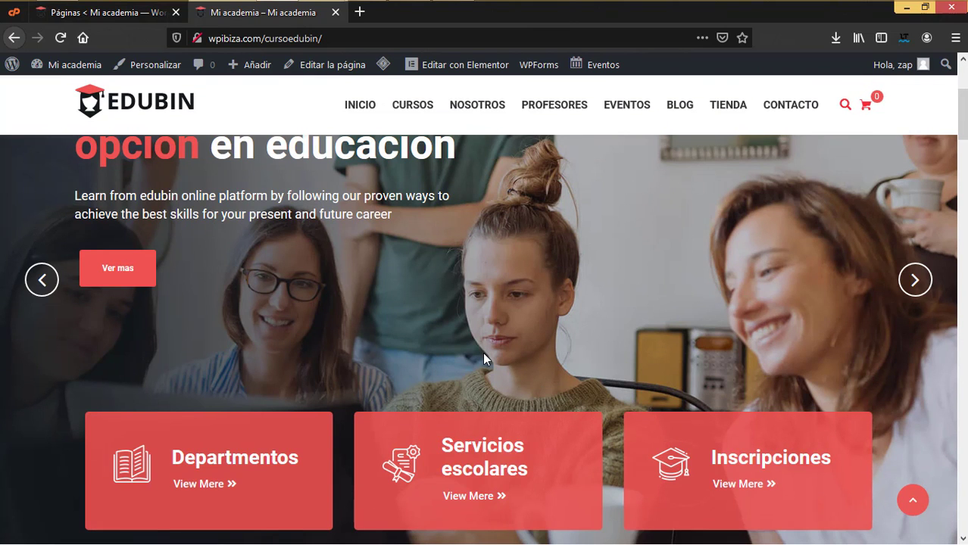
{"action": "left_click", "coordinate": [118, 15]}
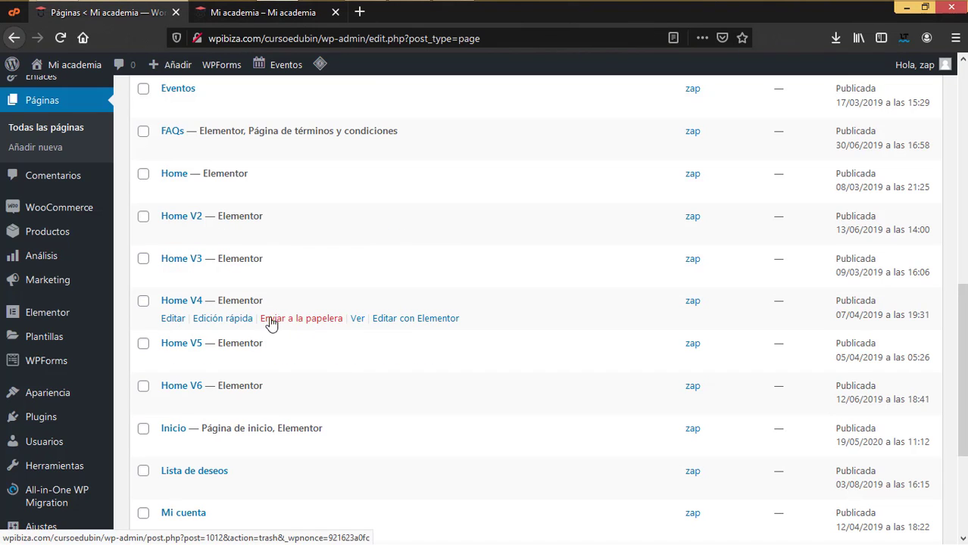
{"action": "right_click", "coordinate": [357, 319]}
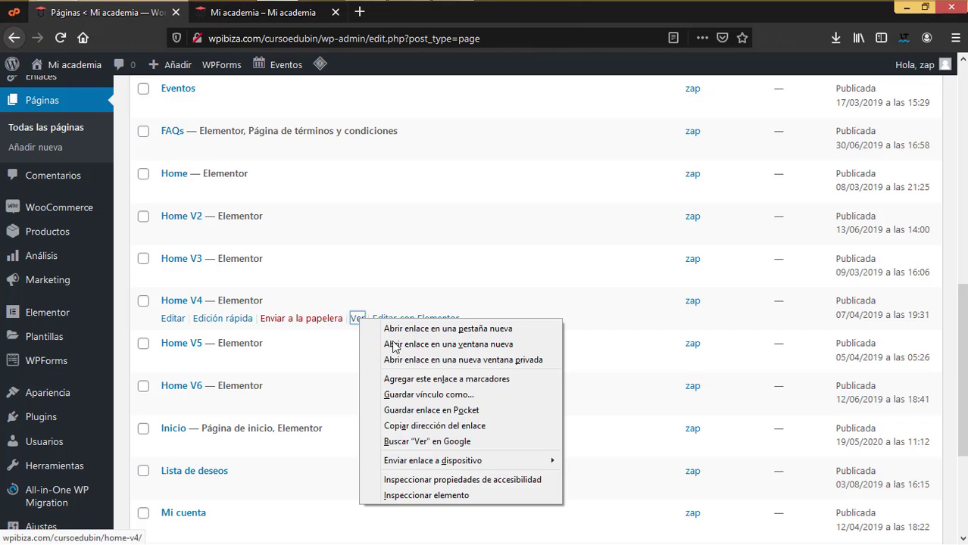
{"action": "left_click", "coordinate": [427, 328]}
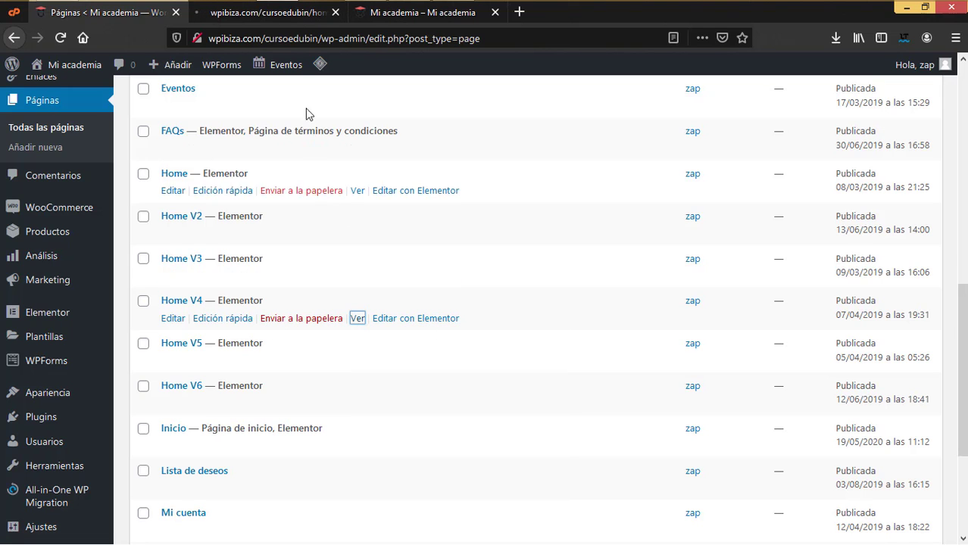
{"action": "left_click", "coordinate": [289, 18]}
{"action": "scroll", "coordinate": [548, 353], "scroll_direction": "down", "scroll_amount": 5}
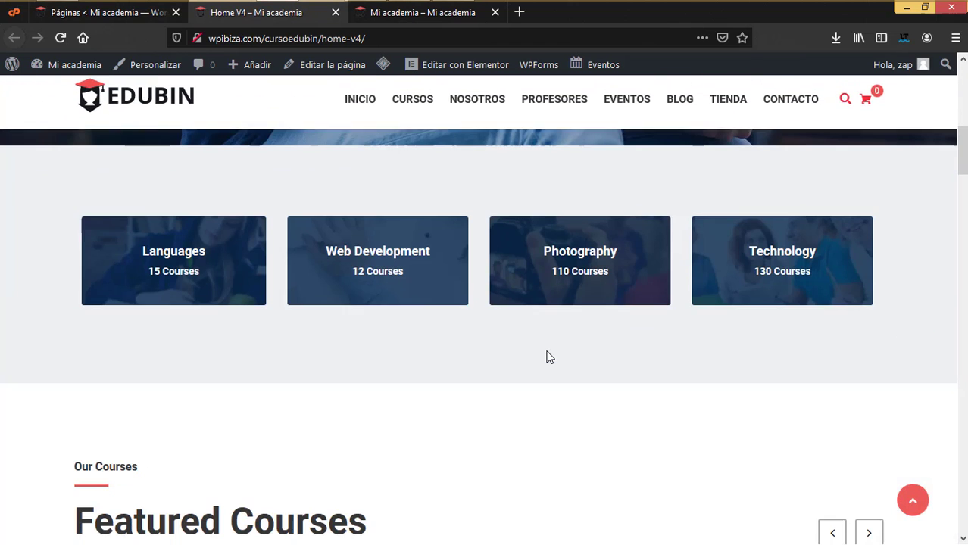
{"action": "scroll", "coordinate": [549, 355], "scroll_direction": "down", "scroll_amount": 4}
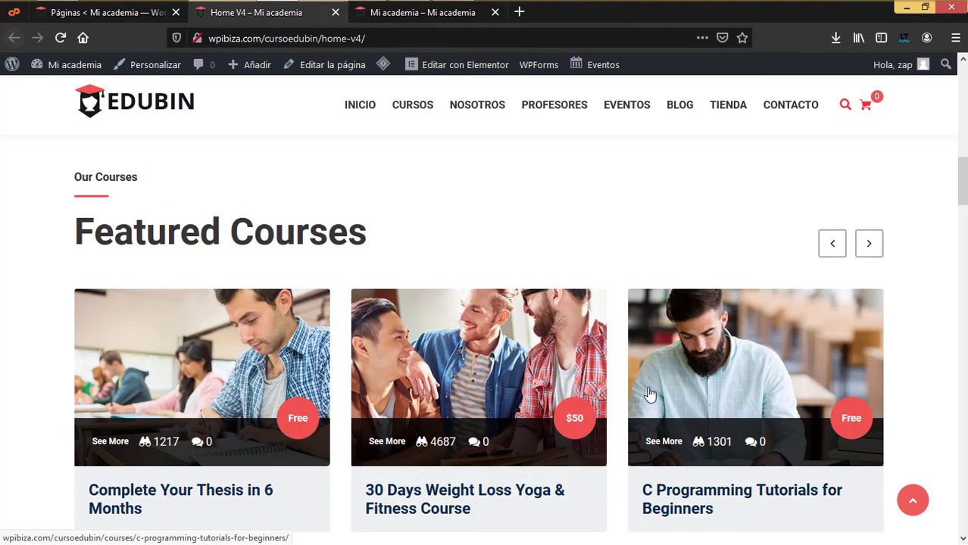
{"action": "scroll", "coordinate": [649, 394], "scroll_direction": "down", "scroll_amount": 3}
{"action": "scroll", "coordinate": [648, 391], "scroll_direction": "up", "scroll_amount": 8}
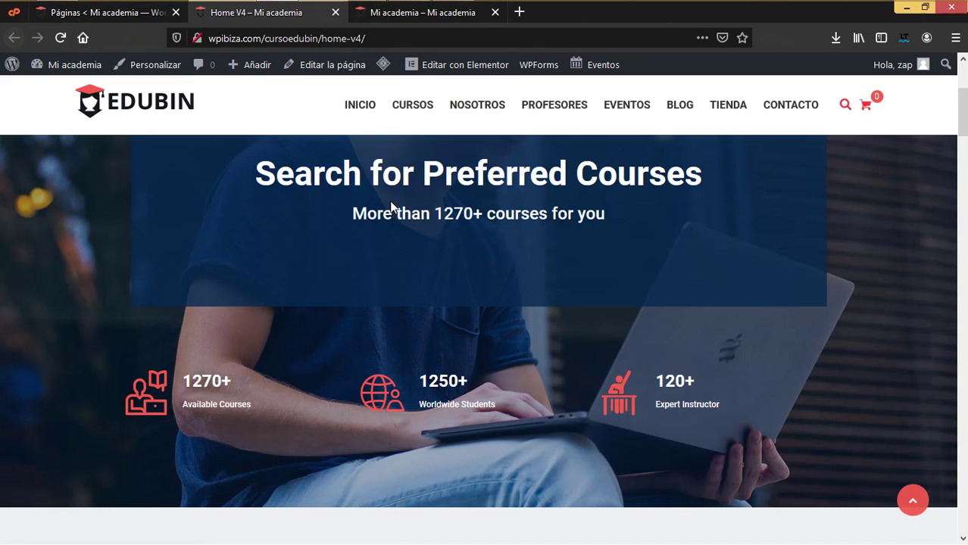
{"action": "left_click", "coordinate": [335, 13]}
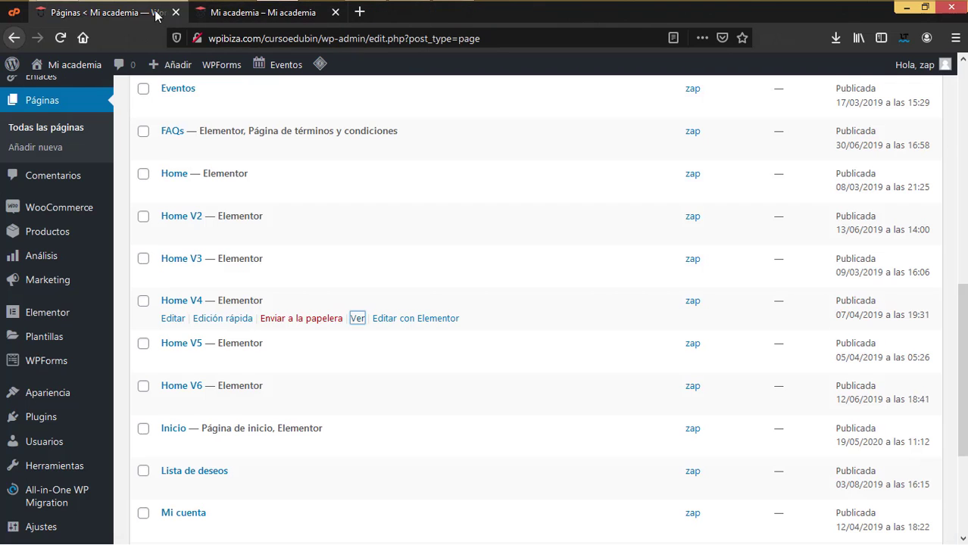
{"action": "scroll", "coordinate": [46, 413], "scroll_direction": "down", "scroll_amount": 3}
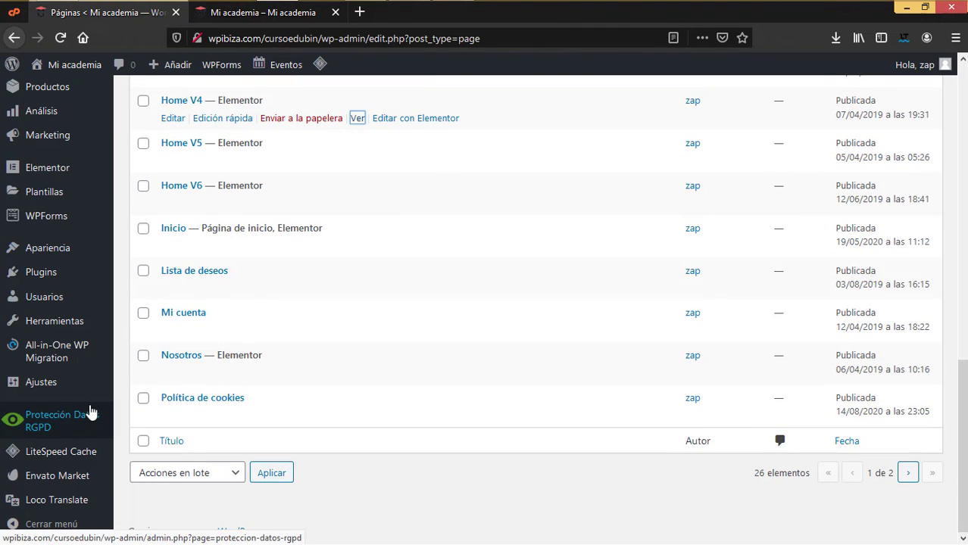
{"action": "mouse_move", "coordinate": [66, 386]}
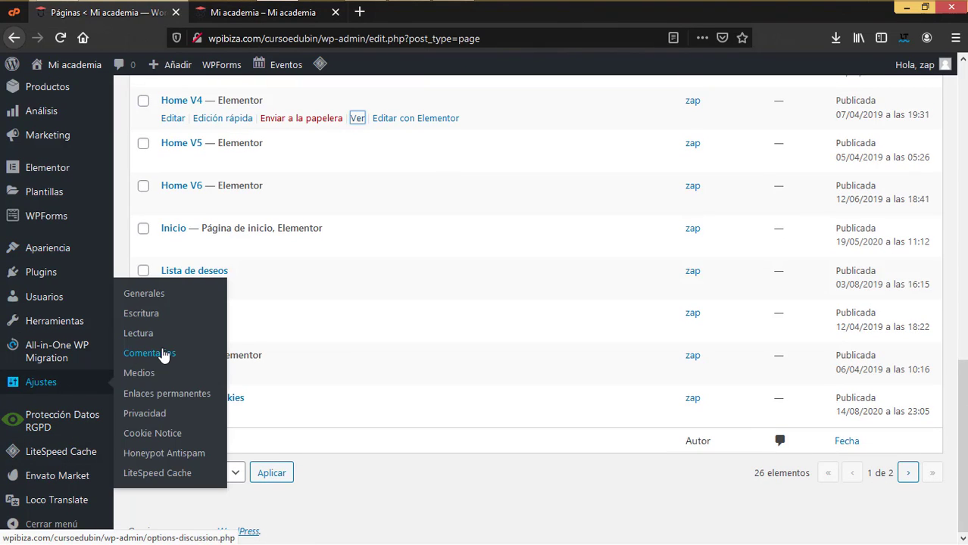
{"action": "left_click", "coordinate": [138, 333]}
- Check the Portada dropdown choices and close it, keeping Inicio as the static front page
{"action": "left_click", "coordinate": [411, 353]}
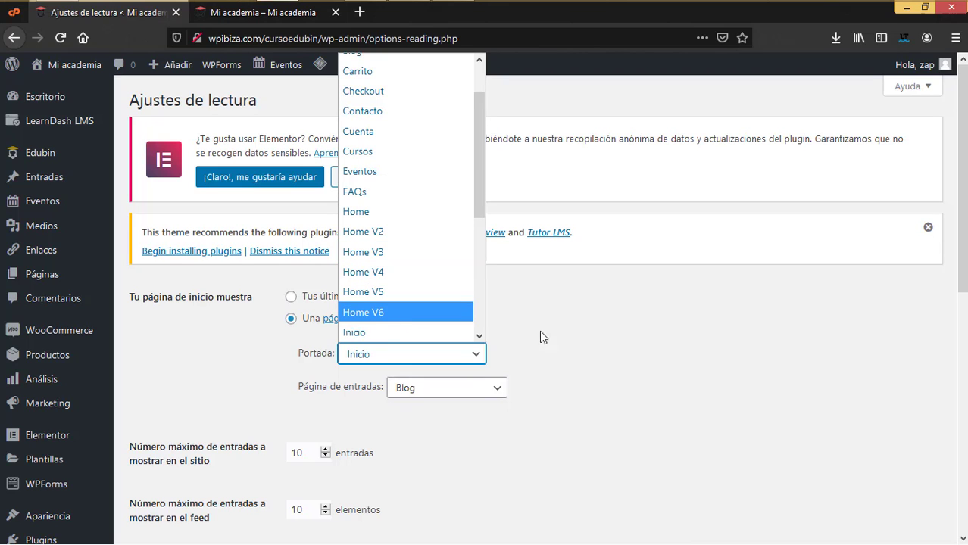
{"action": "left_click", "coordinate": [583, 381]}
{"action": "mouse_move", "coordinate": [94, 286]}
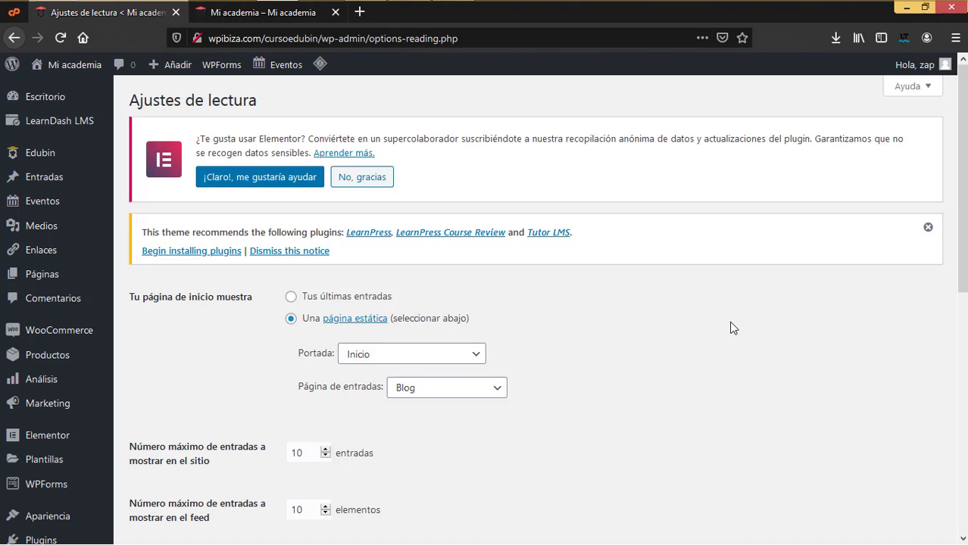
{"action": "mouse_move", "coordinate": [923, 81]}
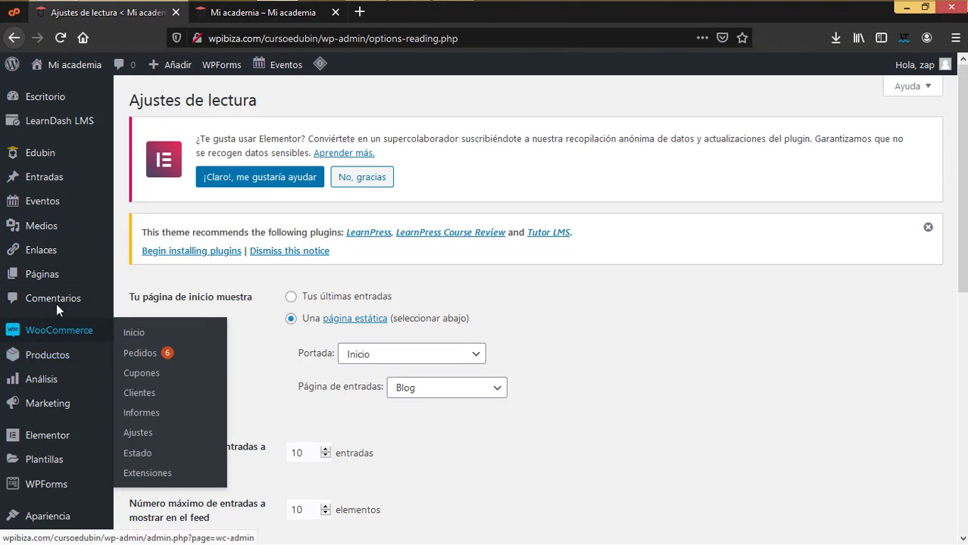
{"action": "scroll", "coordinate": [56, 295], "scroll_direction": "down", "scroll_amount": 3}
- Start a new user, filling in the username, e-mail, first name and last name
{"action": "left_click", "coordinate": [147, 368]}
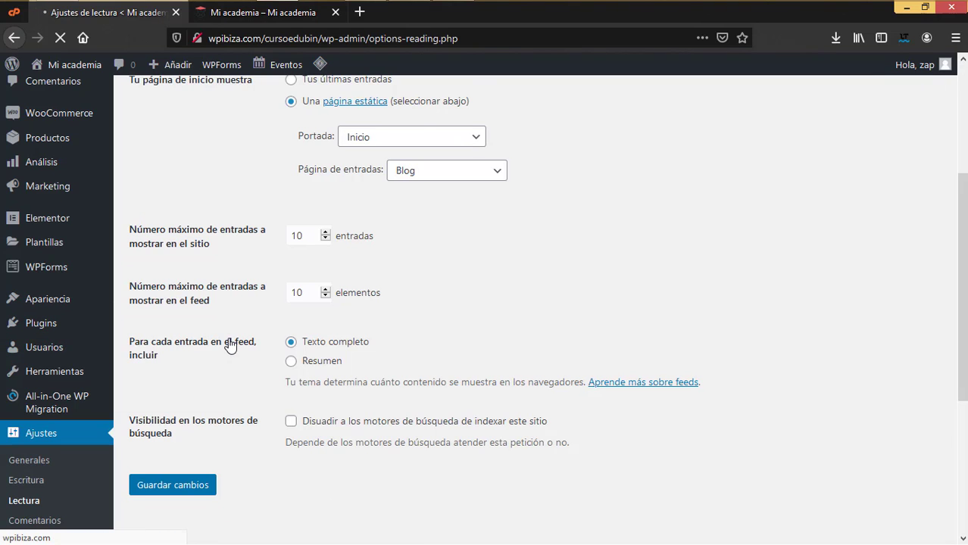
{"action": "left_click", "coordinate": [335, 321]}
{"action": "type", "text": "lemmar"}
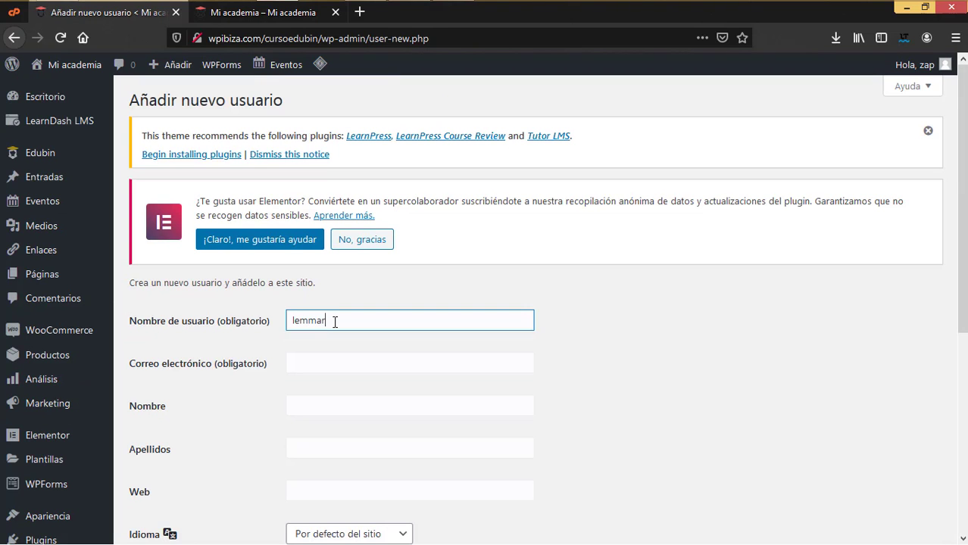
{"action": "key", "text": "Tab"}
{"action": "type", "text": "raul"}
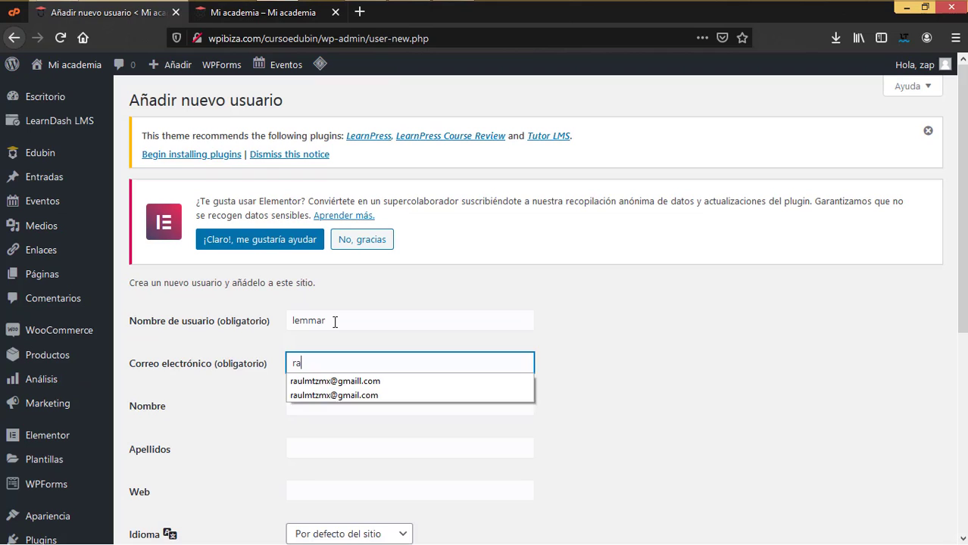
{"action": "left_click", "coordinate": [337, 381]}
{"action": "left_click", "coordinate": [335, 404]}
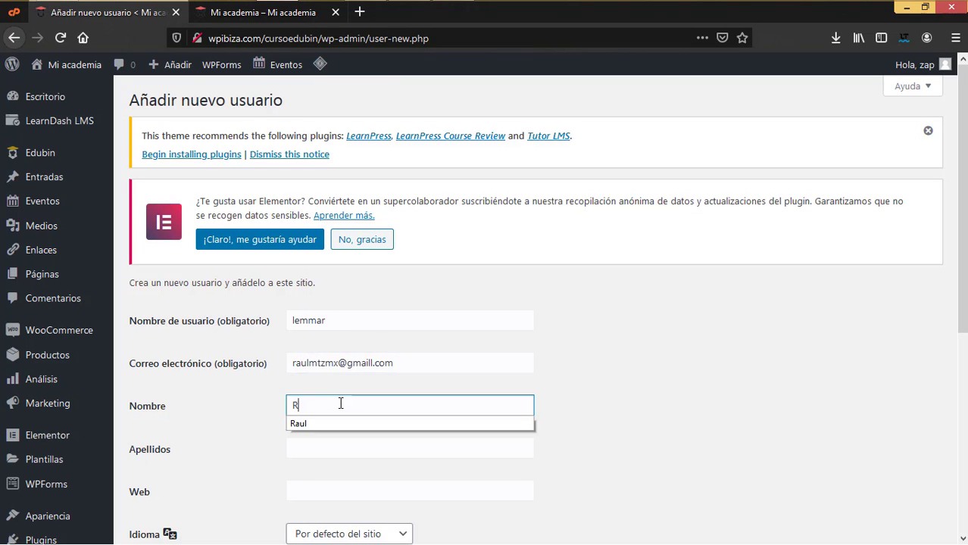
{"action": "key", "text": "Tab"}
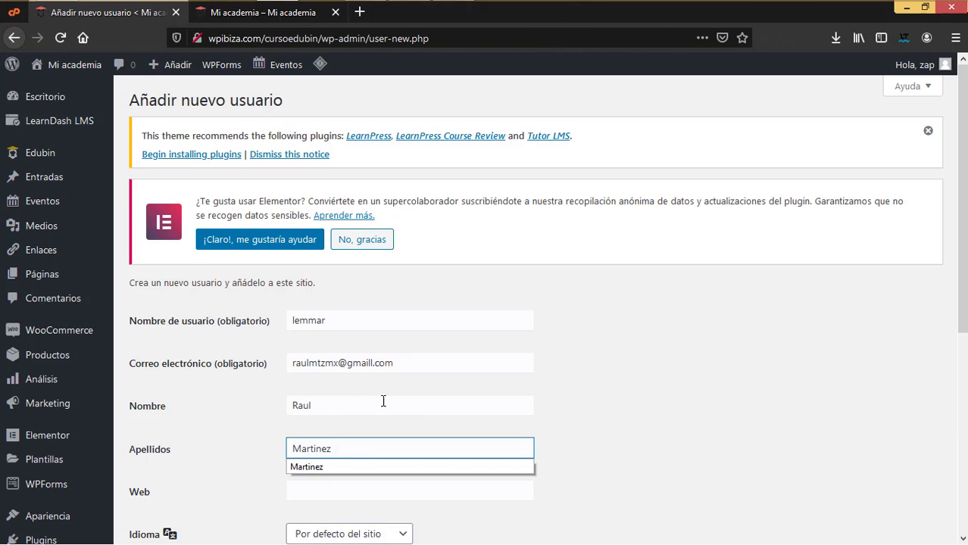
- Replace the generated password with a custom password for the new user
{"action": "scroll", "coordinate": [402, 378], "scroll_direction": "down", "scroll_amount": 5}
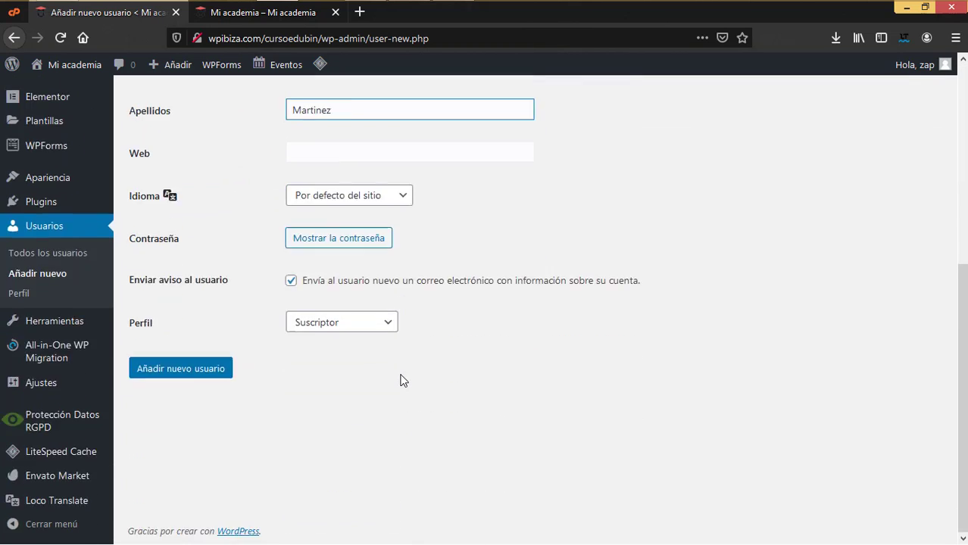
{"action": "scroll", "coordinate": [402, 378], "scroll_direction": "up", "scroll_amount": 1}
{"action": "left_click", "coordinate": [326, 311]}
{"action": "left_click", "coordinate": [559, 316]}
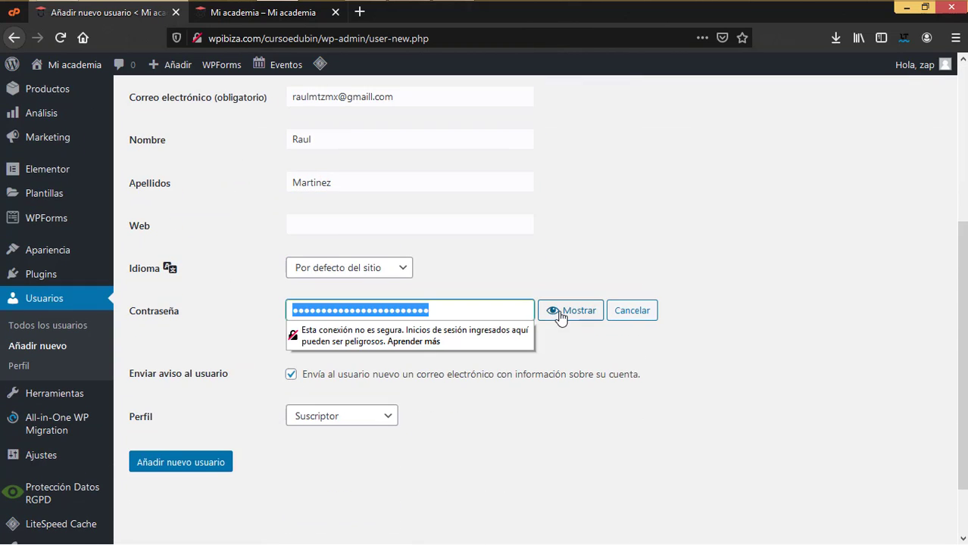
{"action": "type", "text": "12345678910"}
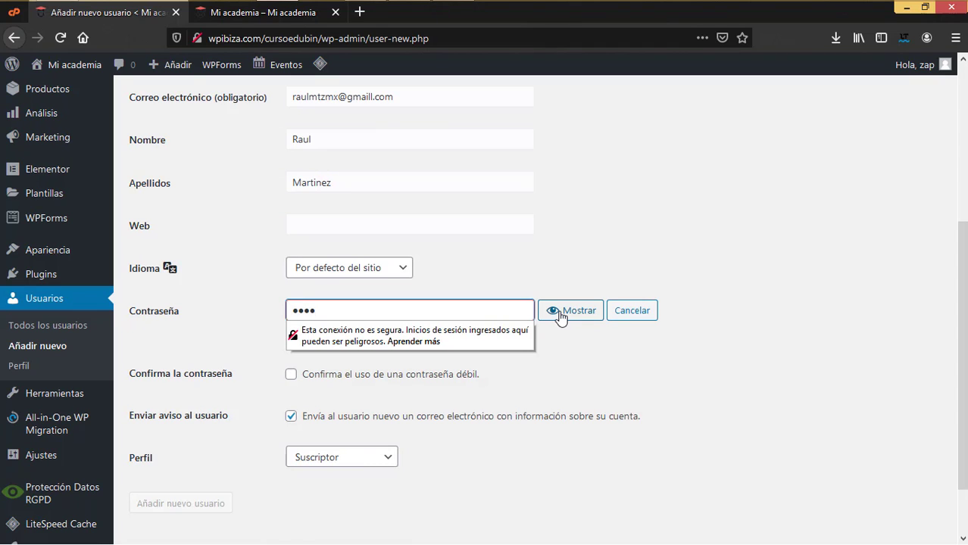
{"action": "type", "text": "11121"}
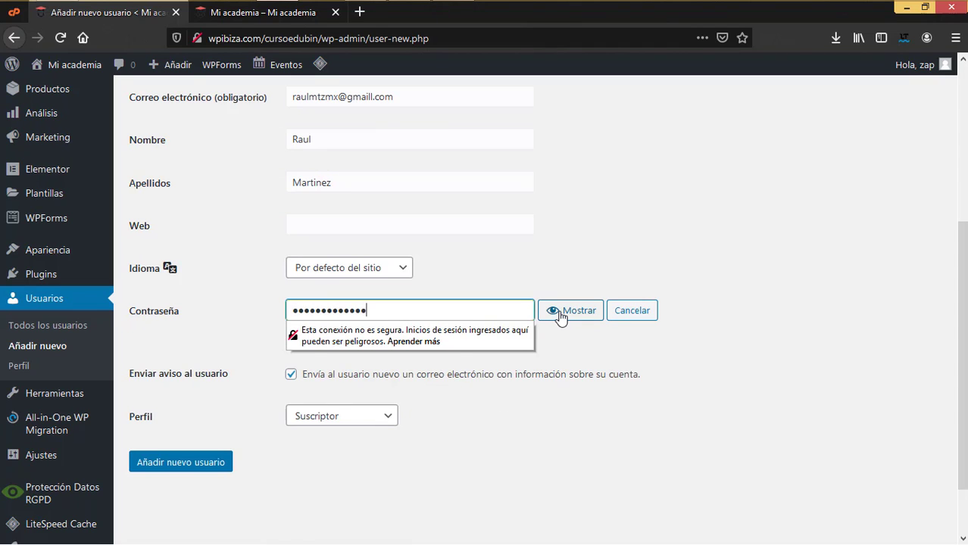
{"action": "key", "text": "ctrl+a"}
{"action": "type", "text": "12345678910"}
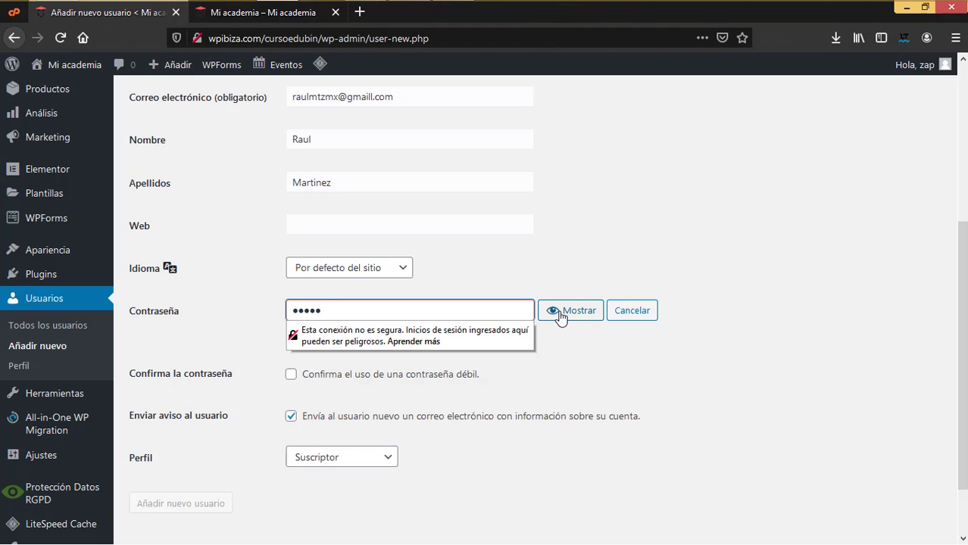
{"action": "type", "text": "1112"}
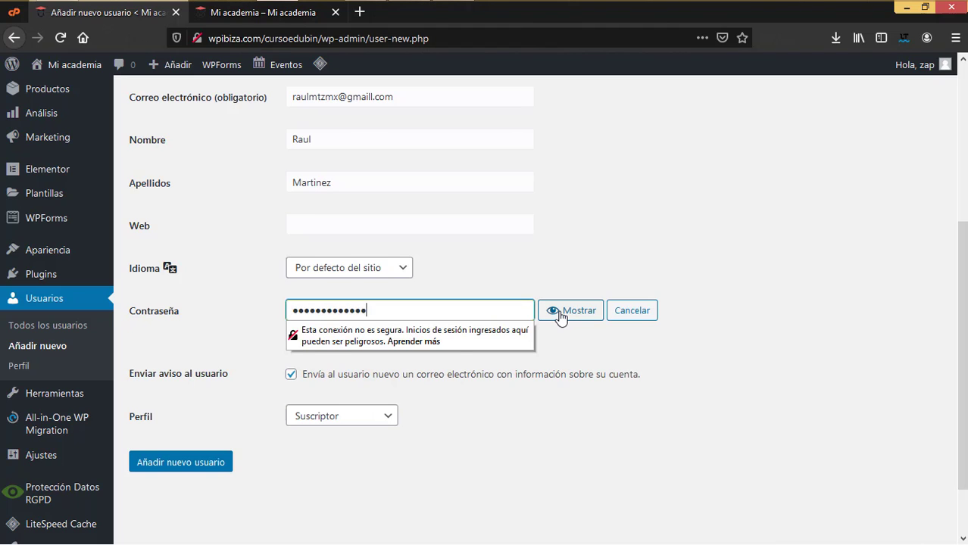
{"action": "left_click", "coordinate": [522, 404]}
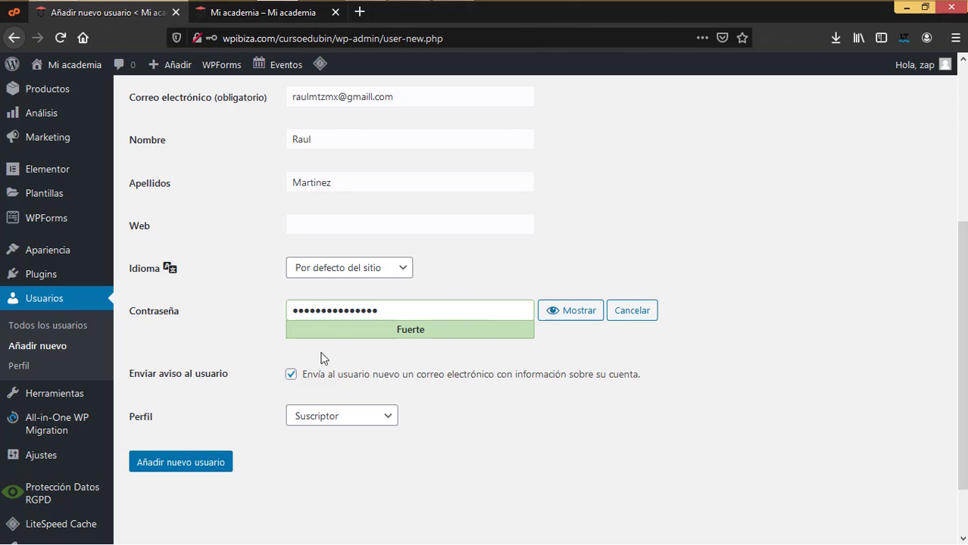
- Turn off the user notification email, set Perfil to Administrador, and create the user
{"action": "left_click", "coordinate": [290, 374]}
{"action": "scroll", "coordinate": [357, 184], "scroll_direction": "up", "scroll_amount": 2}
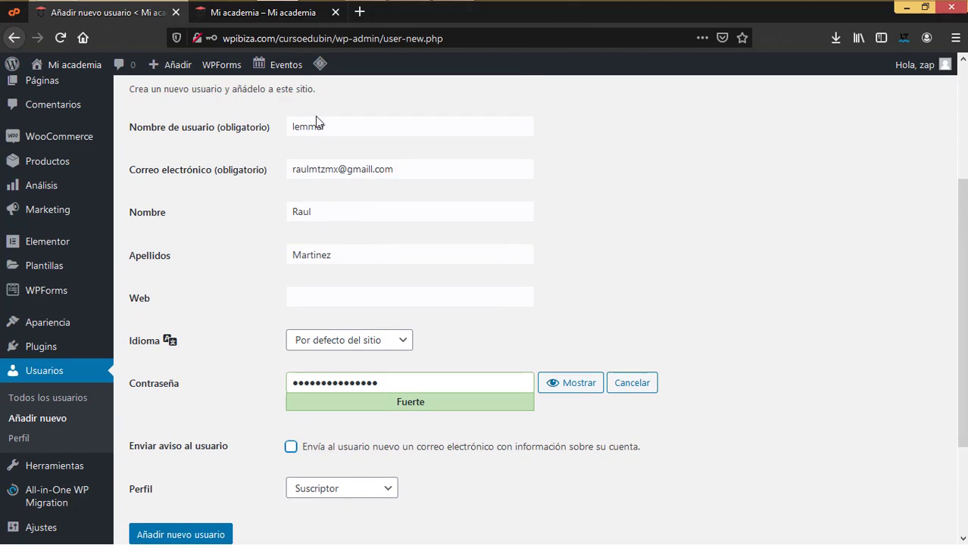
{"action": "scroll", "coordinate": [370, 370], "scroll_direction": "down", "scroll_amount": 4}
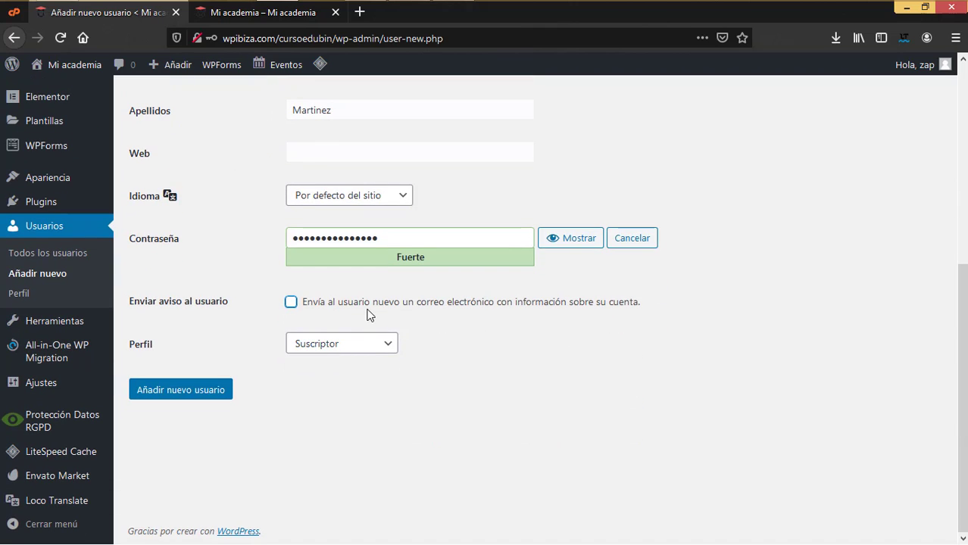
{"action": "left_click", "coordinate": [361, 345]}
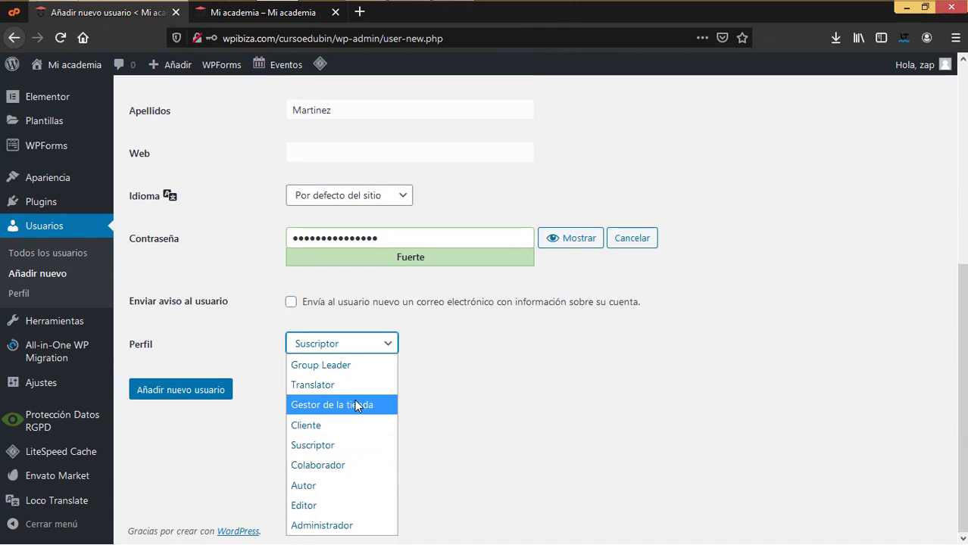
{"action": "left_click", "coordinate": [333, 526]}
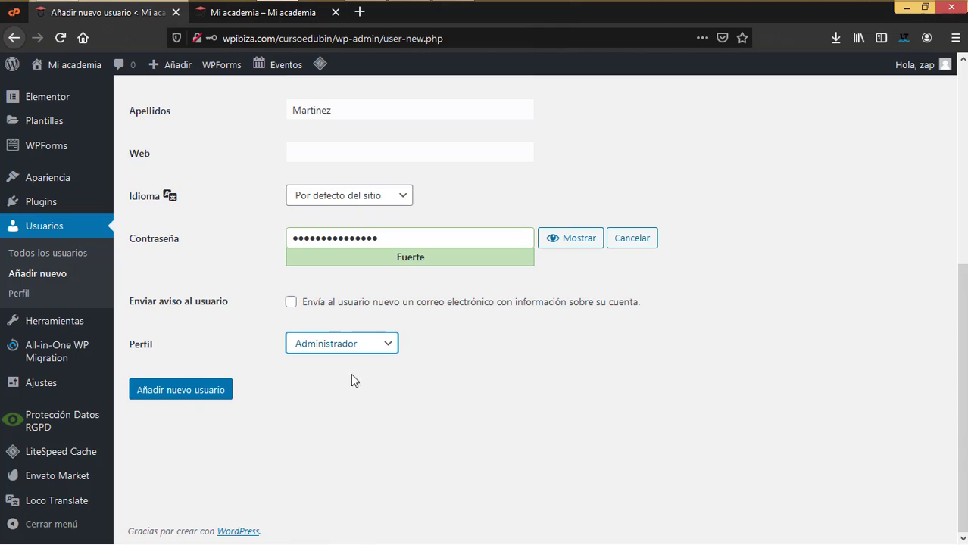
{"action": "left_click", "coordinate": [203, 391]}
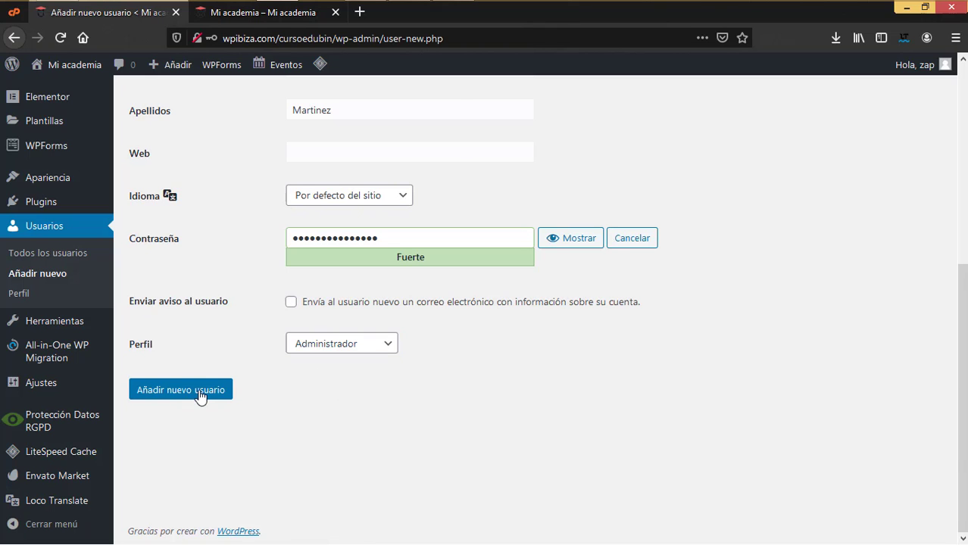
{"action": "left_click", "coordinate": [383, 162]}
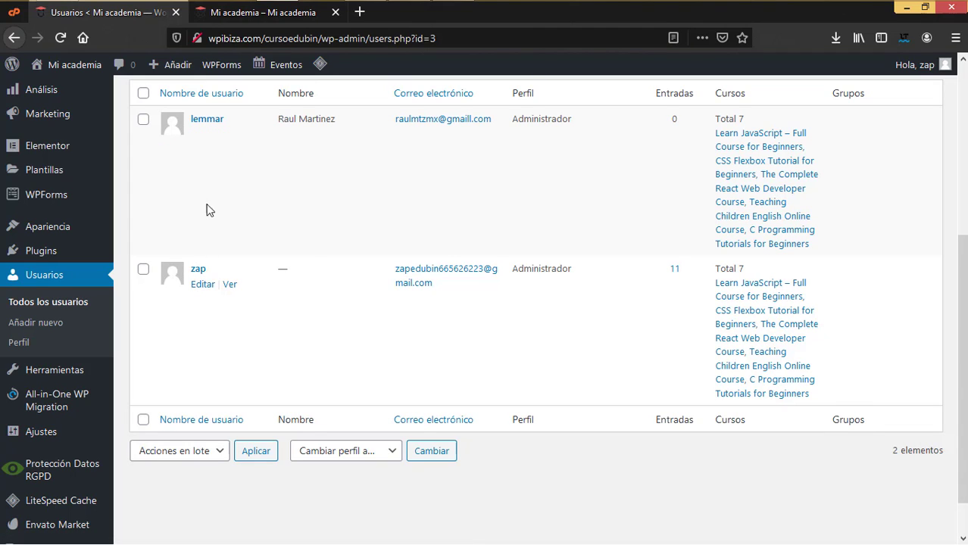
- Log out of the old admin account and sign in with the new administrator's username and password
{"action": "scroll", "coordinate": [831, 238], "scroll_direction": "up", "scroll_amount": 5}
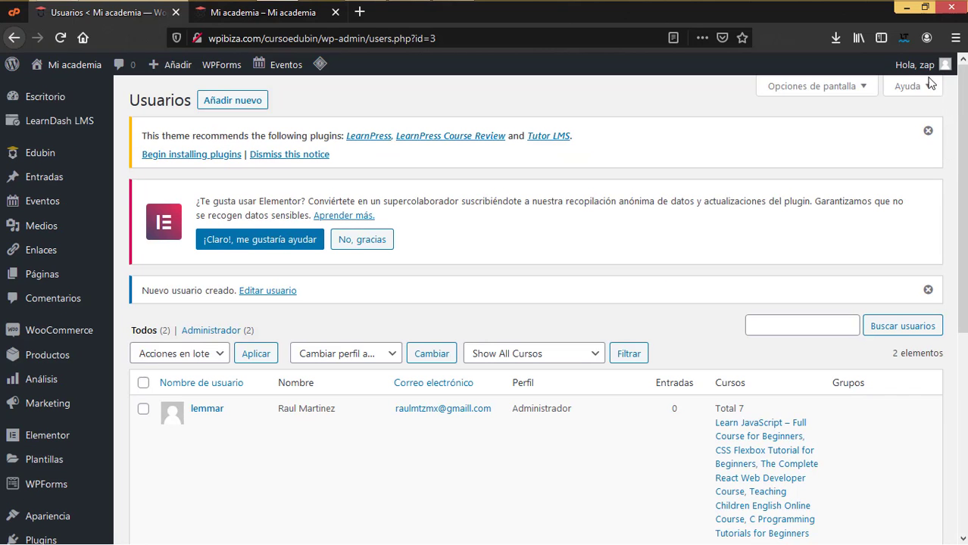
{"action": "left_click", "coordinate": [848, 137]}
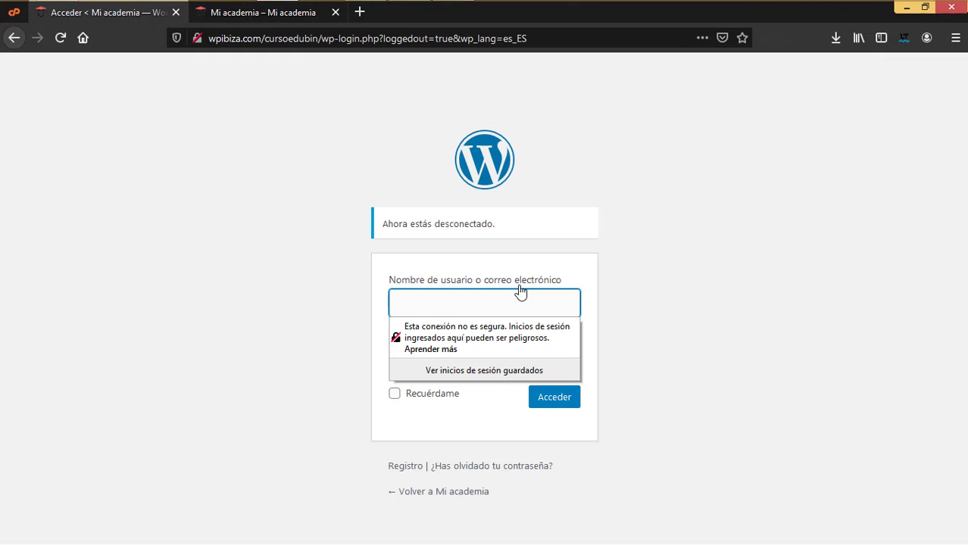
{"action": "type", "text": "lemmar"}
{"action": "key", "text": "Tab"}
{"action": "key", "text": "ctrl+v"}
{"action": "left_click", "coordinate": [557, 402]}
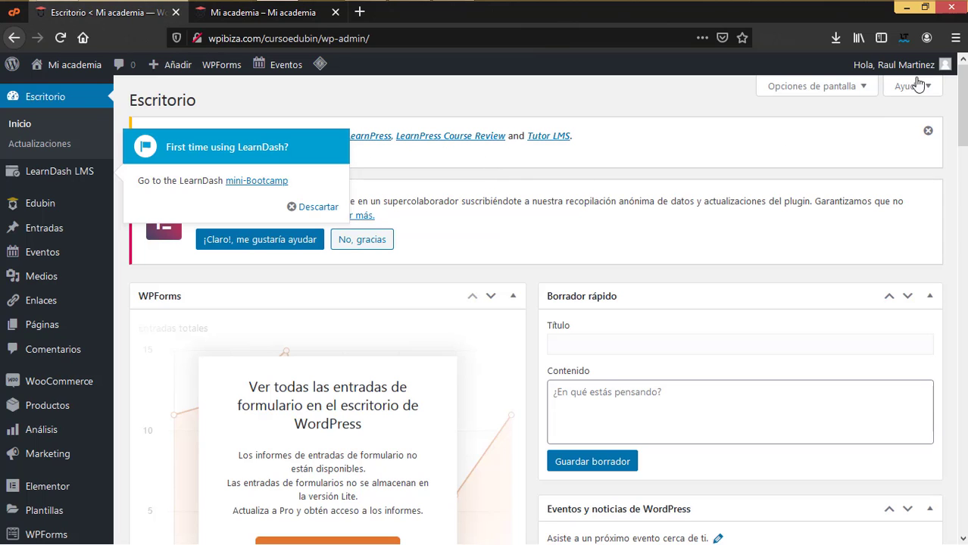
{"action": "mouse_move", "coordinate": [936, 69]}
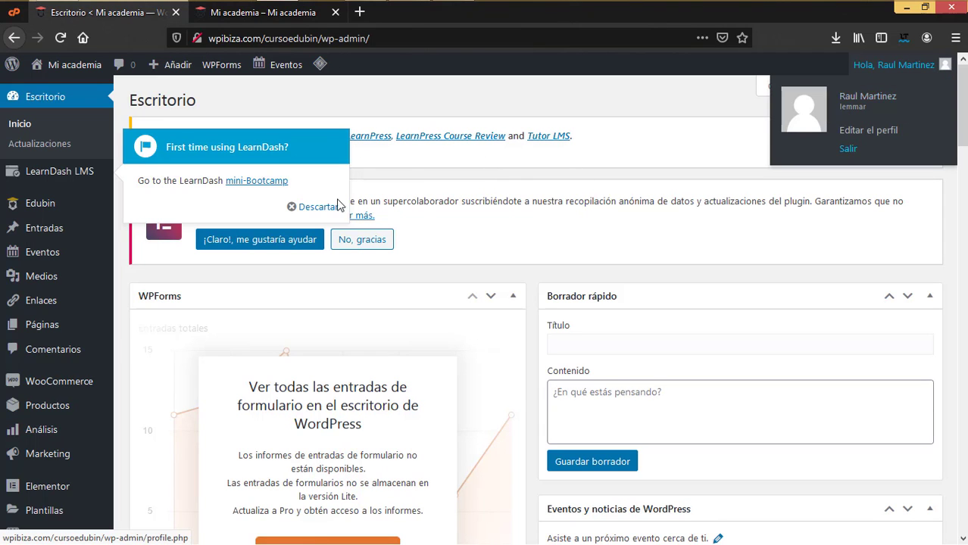
- Delete the old admin account from Todos los usuarios, attributing all its content to the new administrator
{"action": "scroll", "coordinate": [28, 385], "scroll_direction": "down", "scroll_amount": 2}
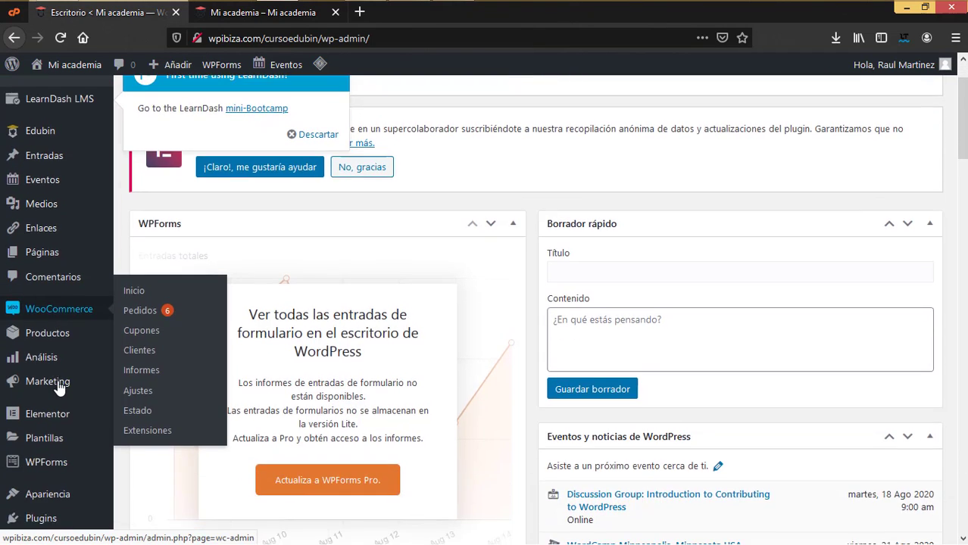
{"action": "scroll", "coordinate": [59, 401], "scroll_direction": "down", "scroll_amount": 2}
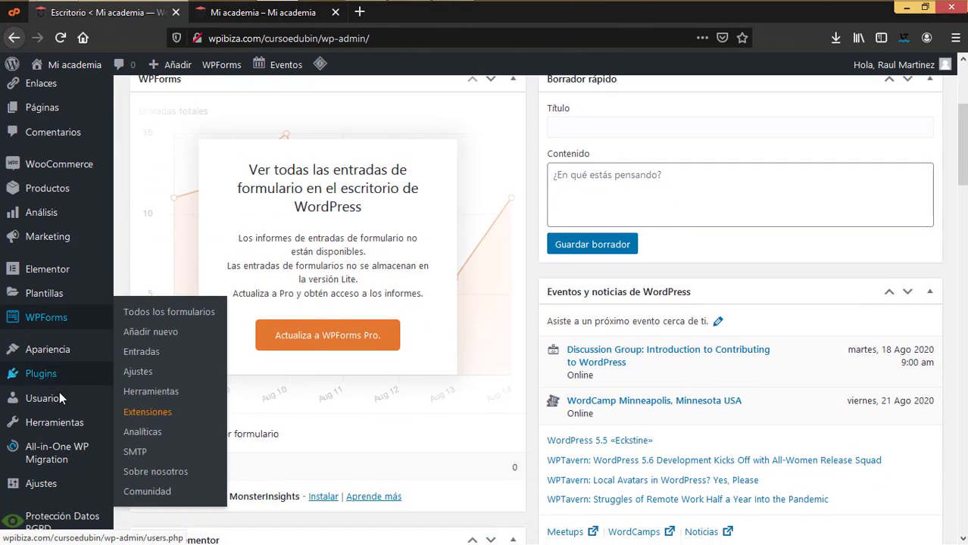
{"action": "left_click", "coordinate": [165, 405]}
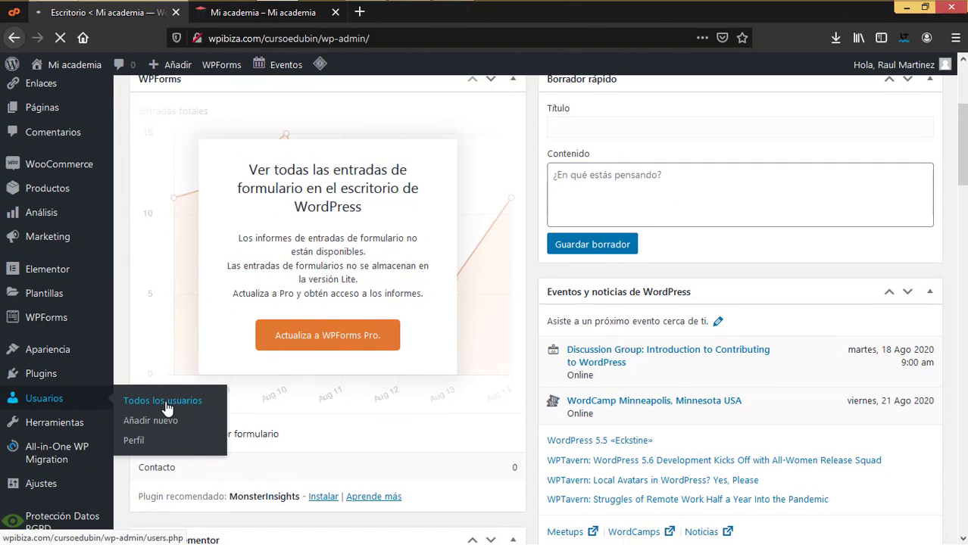
{"action": "scroll", "coordinate": [196, 455], "scroll_direction": "down", "scroll_amount": 1}
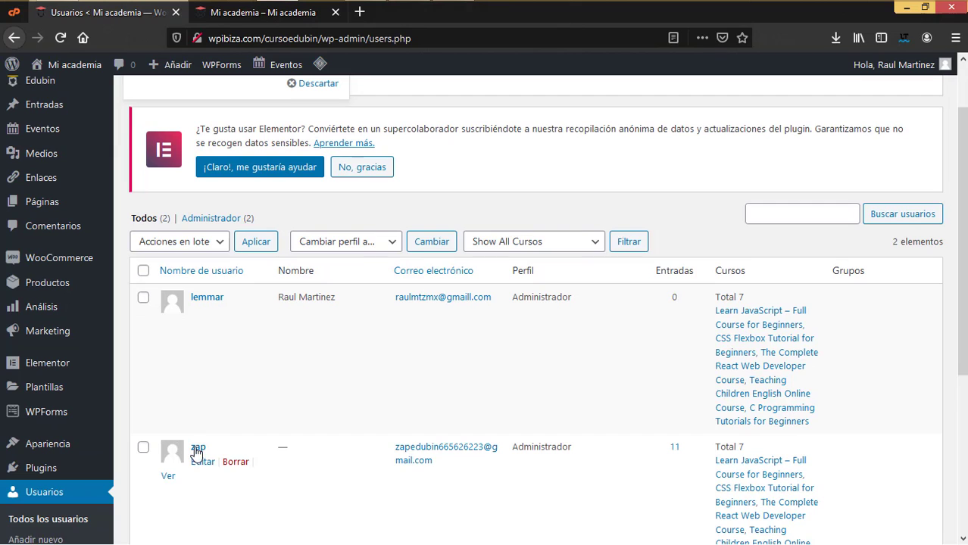
{"action": "left_click", "coordinate": [241, 463]}
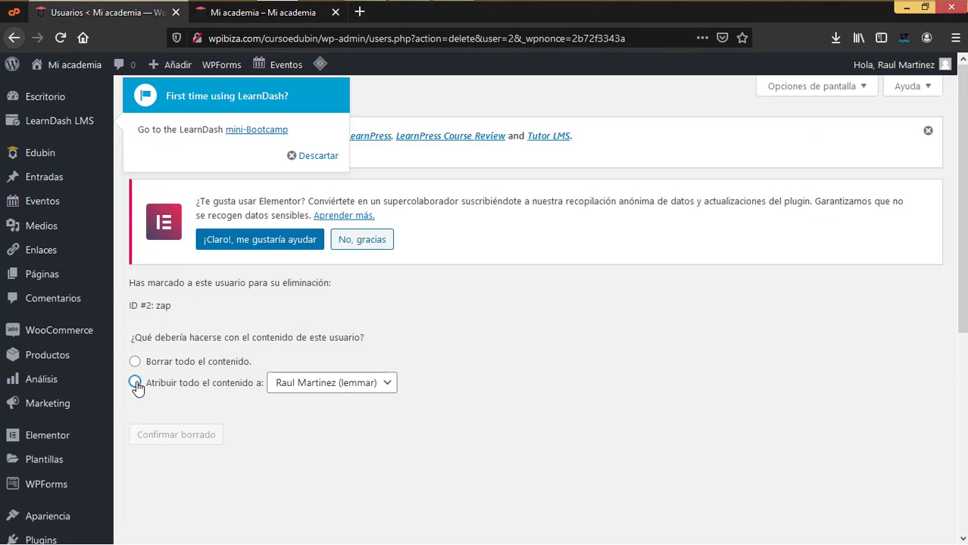
{"action": "left_click", "coordinate": [134, 383]}
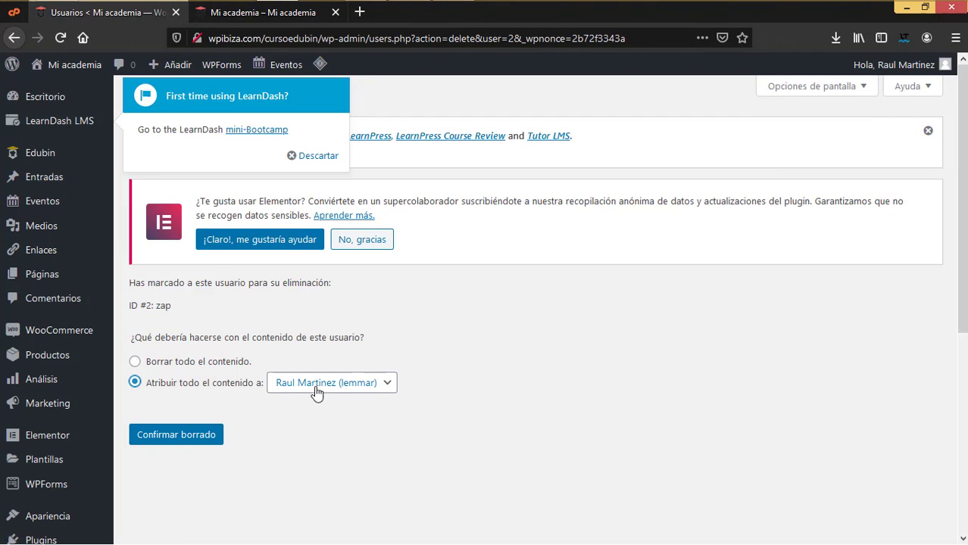
{"action": "left_click", "coordinate": [168, 441]}
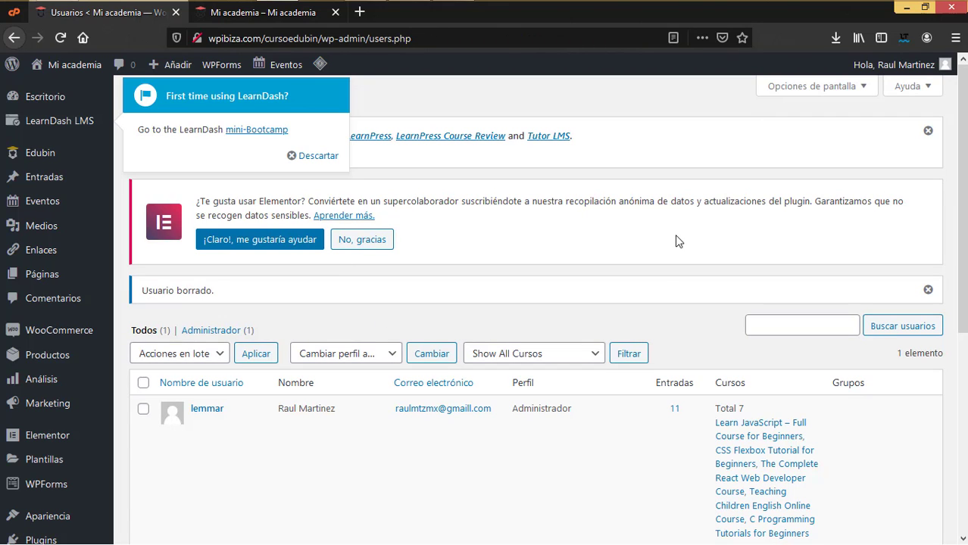
{"action": "left_click", "coordinate": [311, 157]}
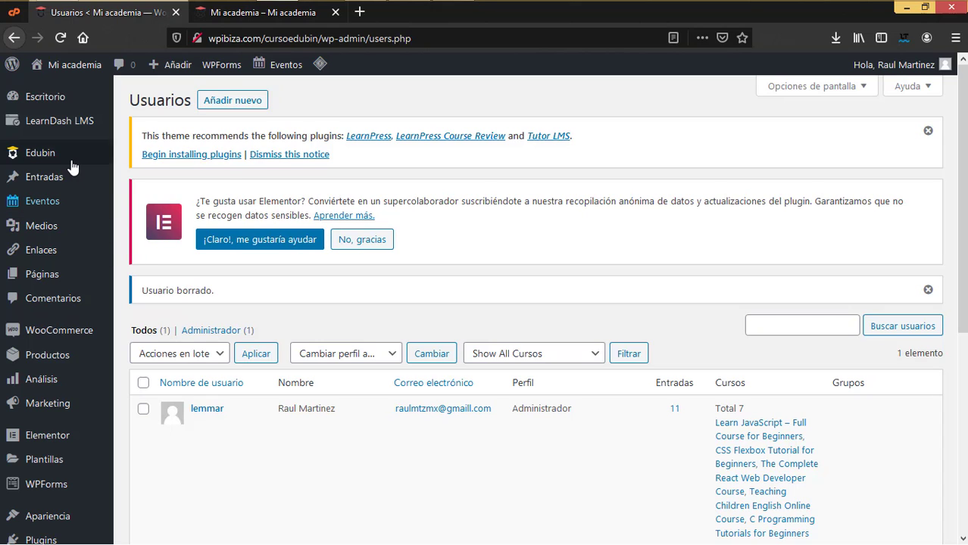
- Browse the admin sidebar menus and users list, confirming only one administrator account remains
{"action": "mouse_move", "coordinate": [59, 155]}
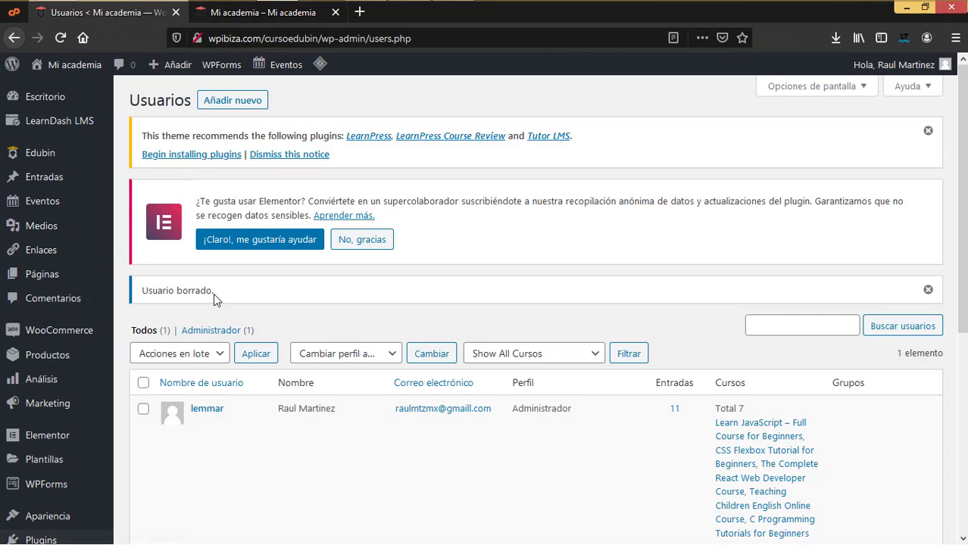
{"action": "mouse_move", "coordinate": [111, 88]}
{"action": "mouse_move", "coordinate": [89, 127]}
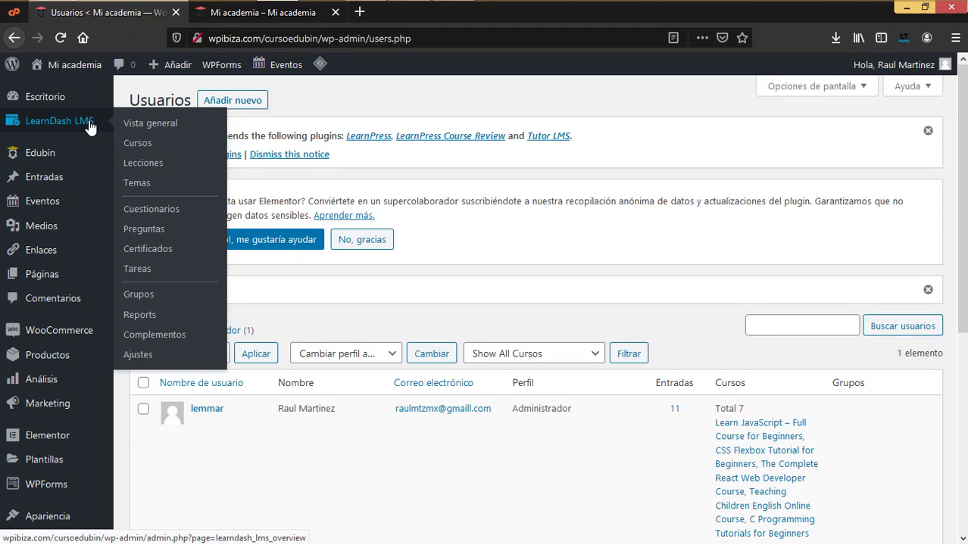
{"action": "mouse_move", "coordinate": [40, 208]}
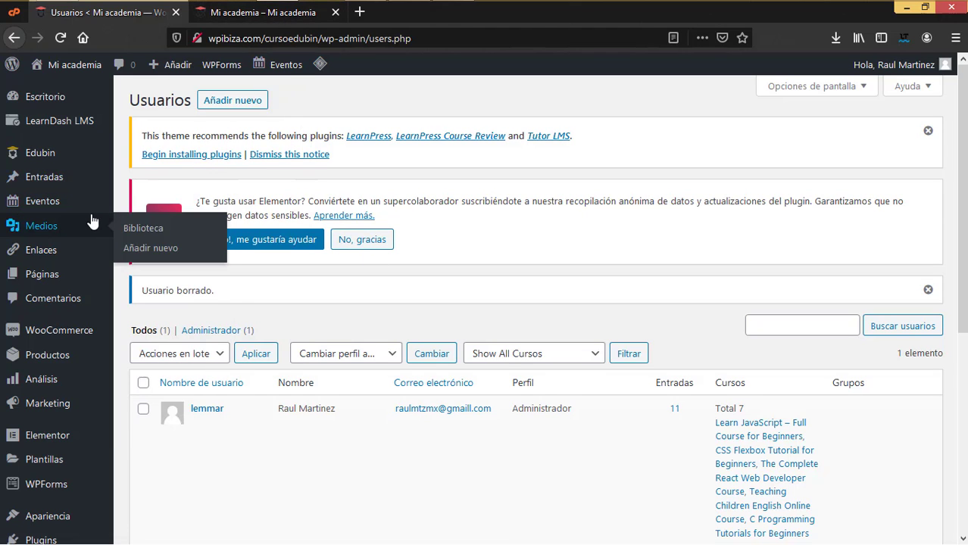
{"action": "scroll", "coordinate": [93, 219], "scroll_direction": "down", "scroll_amount": 2}
{"action": "mouse_move", "coordinate": [81, 259]}
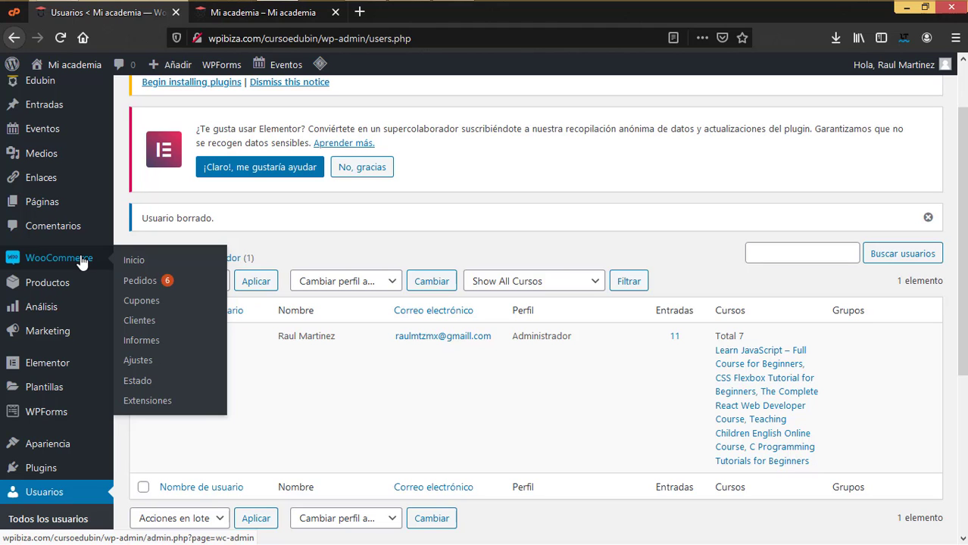
{"action": "scroll", "coordinate": [81, 260], "scroll_direction": "up", "scroll_amount": 2}
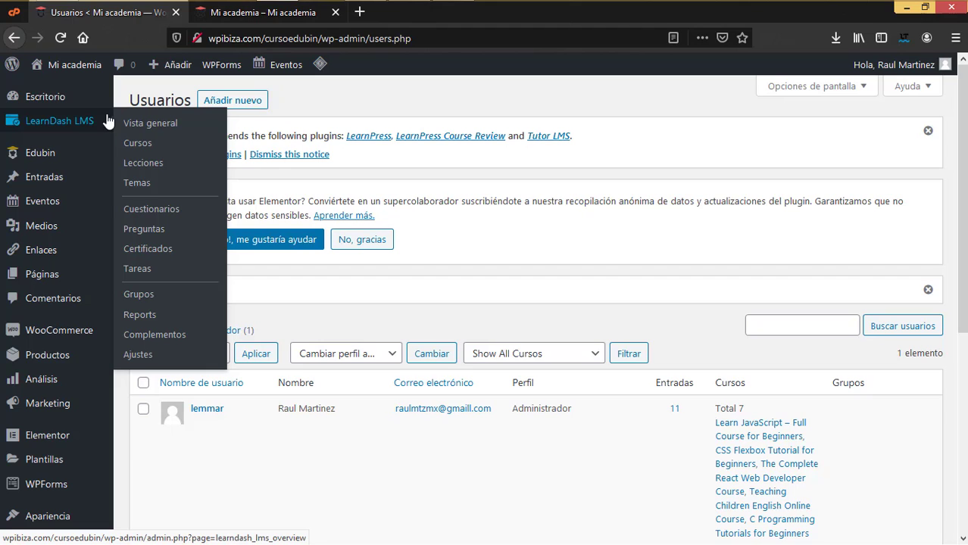
{"action": "mouse_move", "coordinate": [76, 337]}
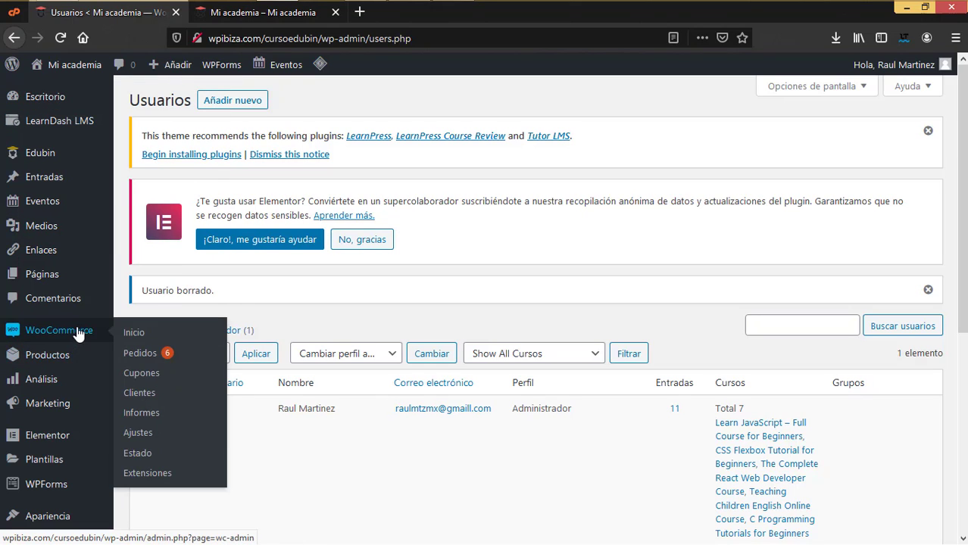
{"action": "scroll", "coordinate": [79, 330], "scroll_direction": "down", "scroll_amount": 3}
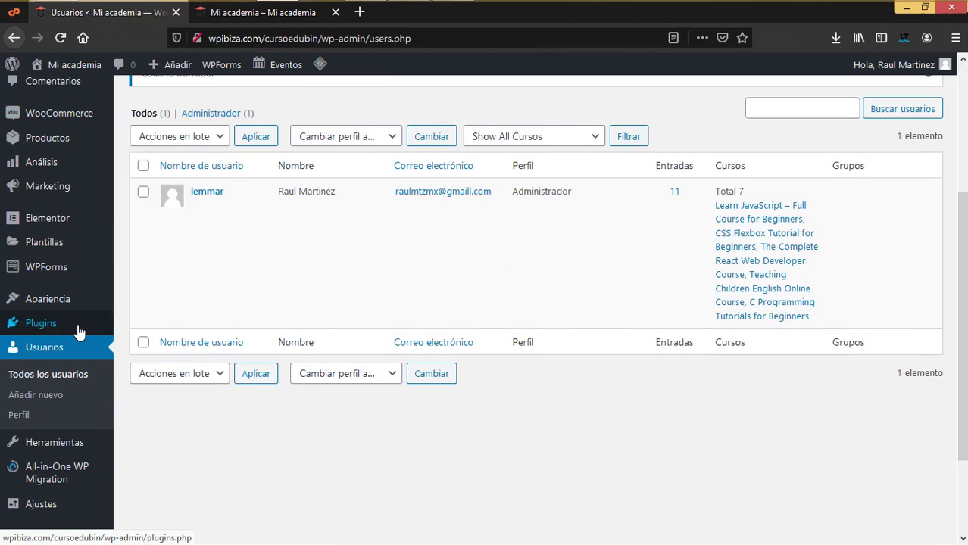
{"action": "scroll", "coordinate": [105, 260], "scroll_direction": "up", "scroll_amount": 2}
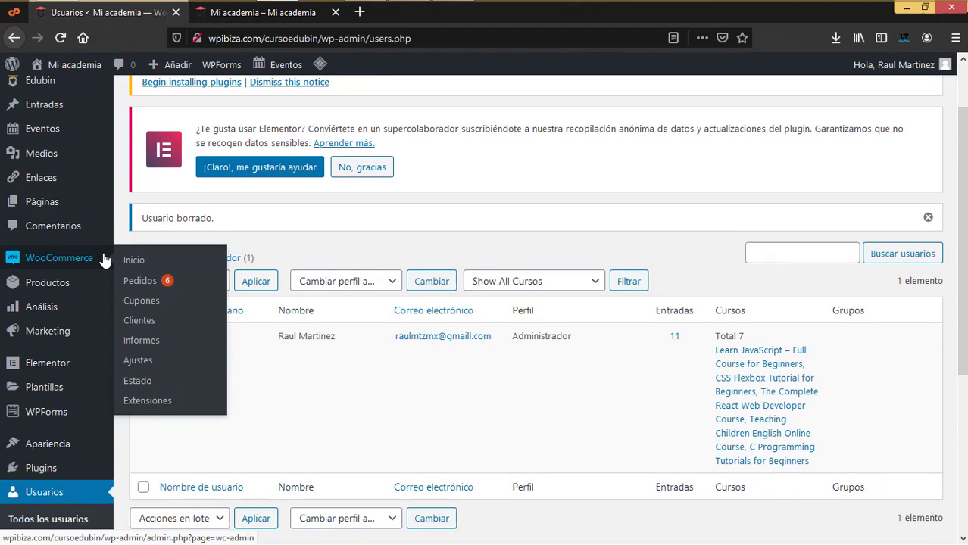
{"action": "mouse_move", "coordinate": [62, 370]}
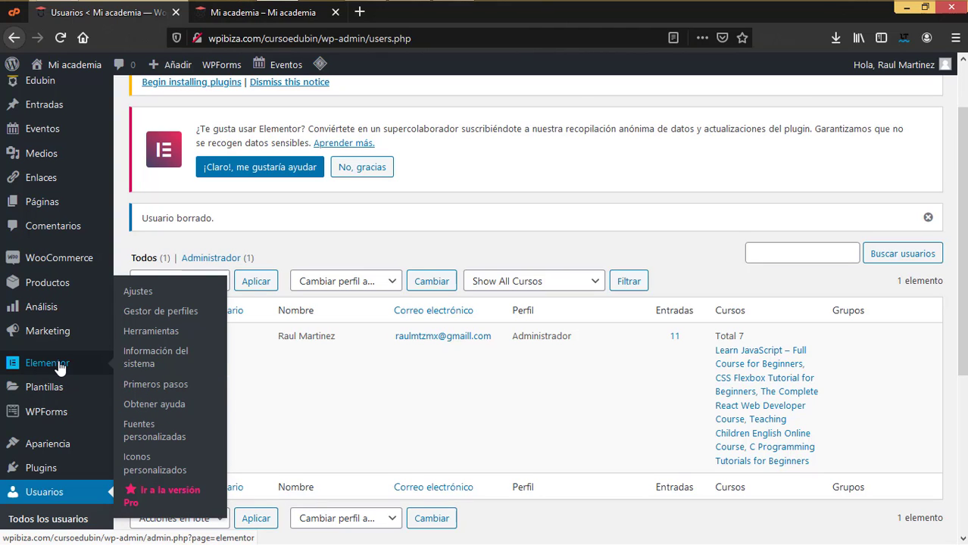
{"action": "mouse_move", "coordinate": [51, 416]}
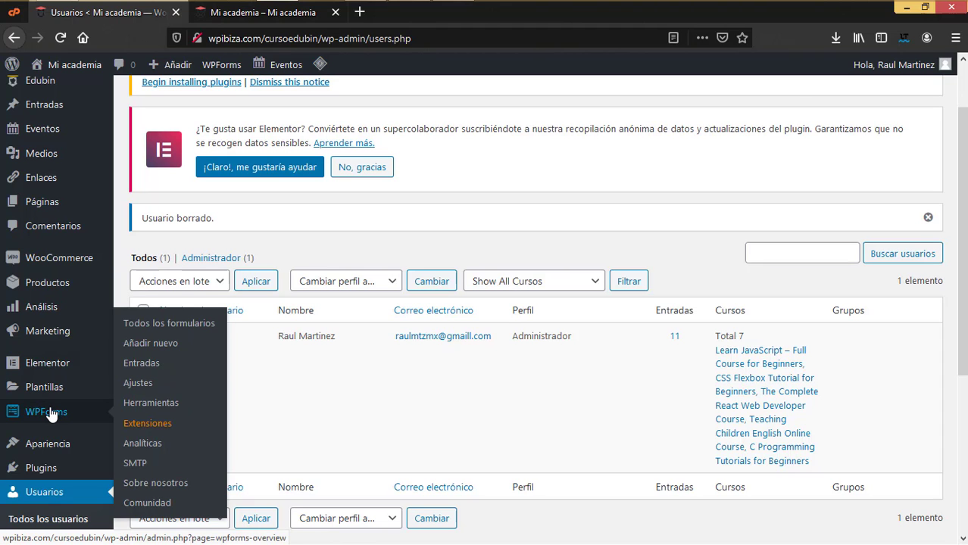
{"action": "scroll", "coordinate": [53, 412], "scroll_direction": "down", "scroll_amount": 4}
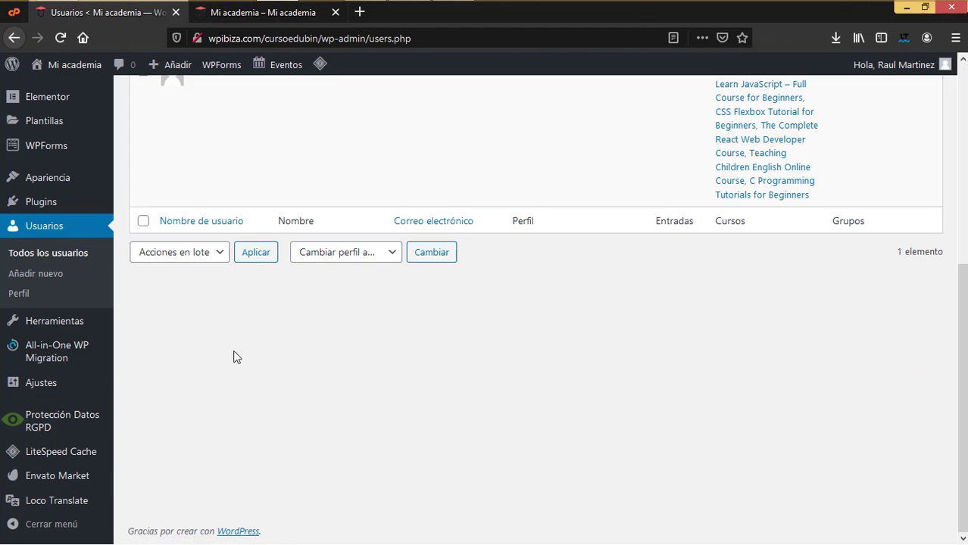
{"action": "mouse_move", "coordinate": [44, 506]}
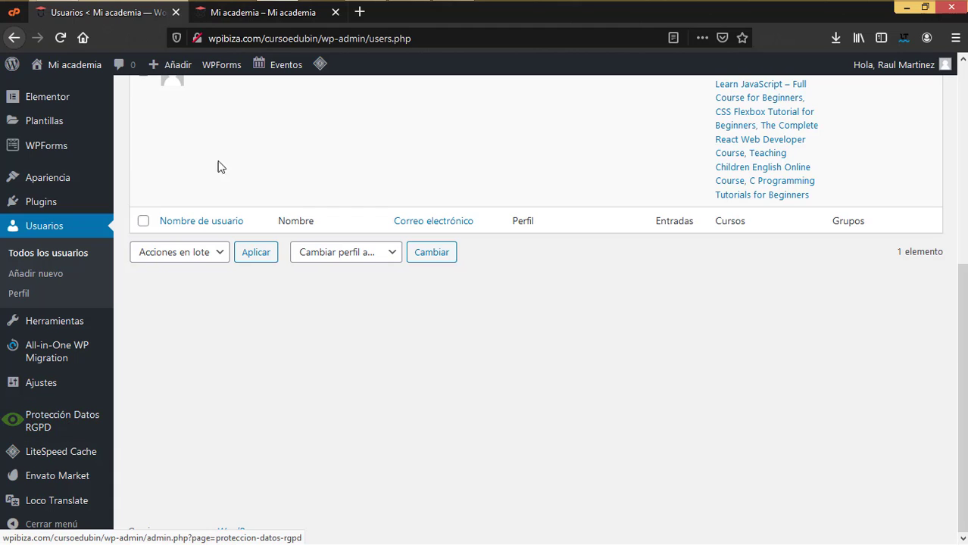
- Open the site's Política de privacidad footer link in a new tab and look it over
{"action": "left_click", "coordinate": [293, 14]}
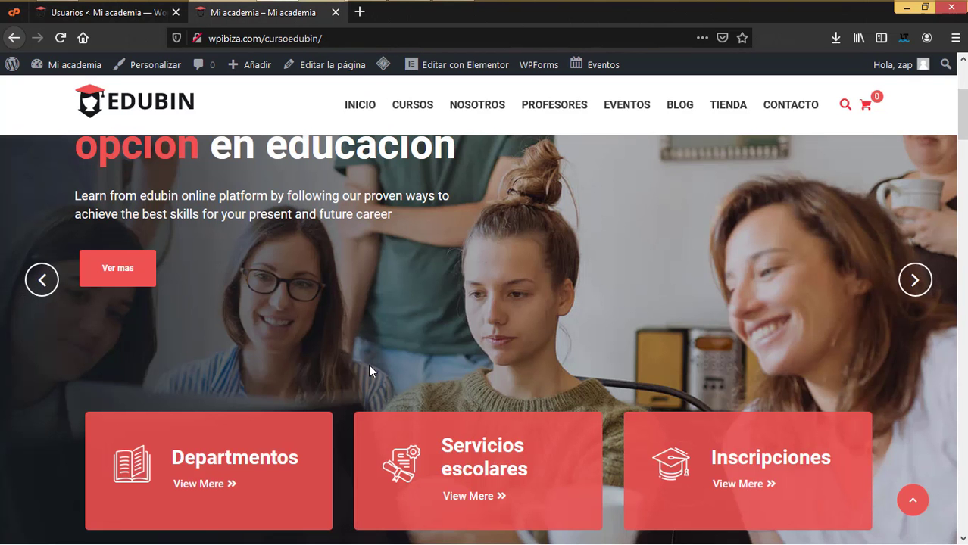
{"action": "scroll", "coordinate": [370, 371], "scroll_direction": "down", "scroll_amount": 15}
{"action": "scroll", "coordinate": [368, 364], "scroll_direction": "down", "scroll_amount": 5}
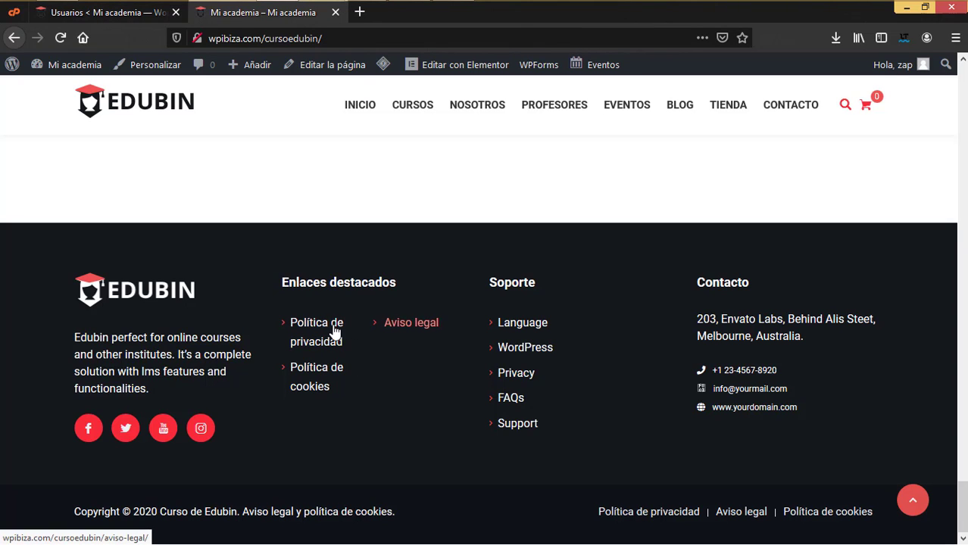
{"action": "right_click", "coordinate": [324, 331]}
{"action": "left_click", "coordinate": [345, 337]}
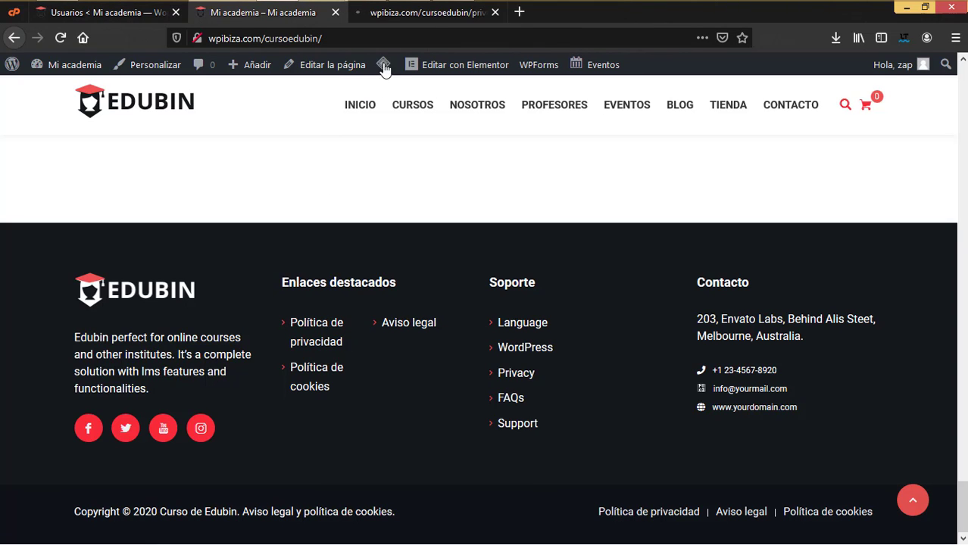
{"action": "left_click", "coordinate": [431, 13]}
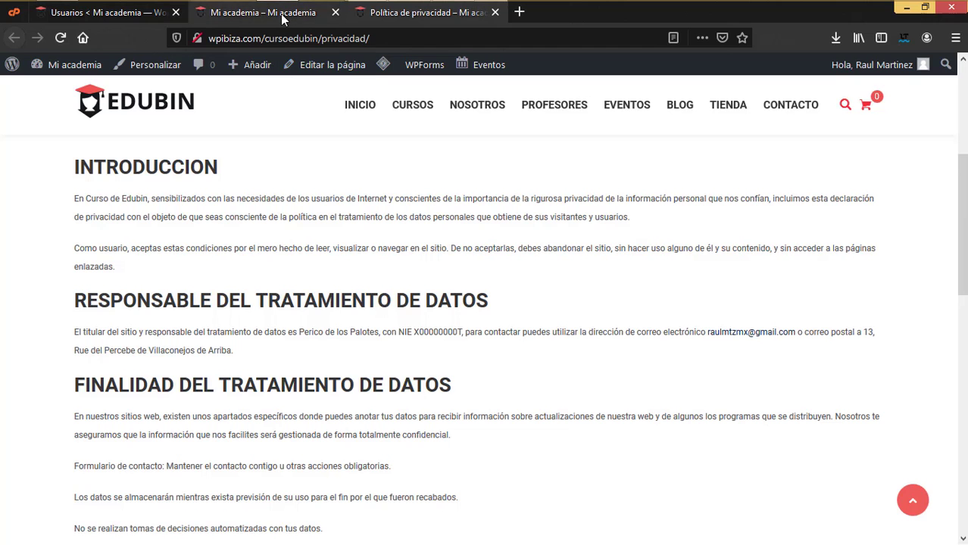
{"action": "left_click", "coordinate": [280, 14]}
{"action": "left_click", "coordinate": [141, 13]}
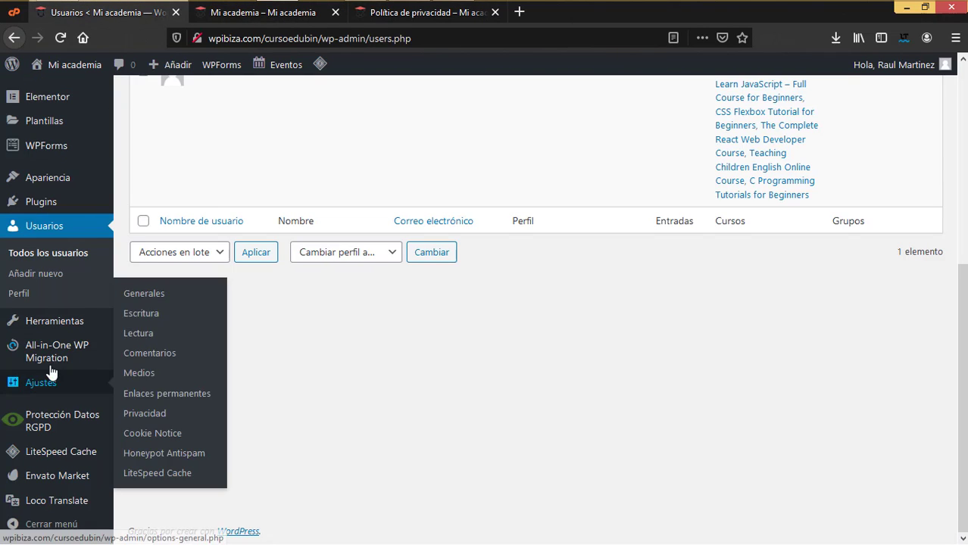
- Open Protección Datos RGPD settings, compare against the privacy policy page, then close that page
{"action": "left_click", "coordinate": [53, 420]}
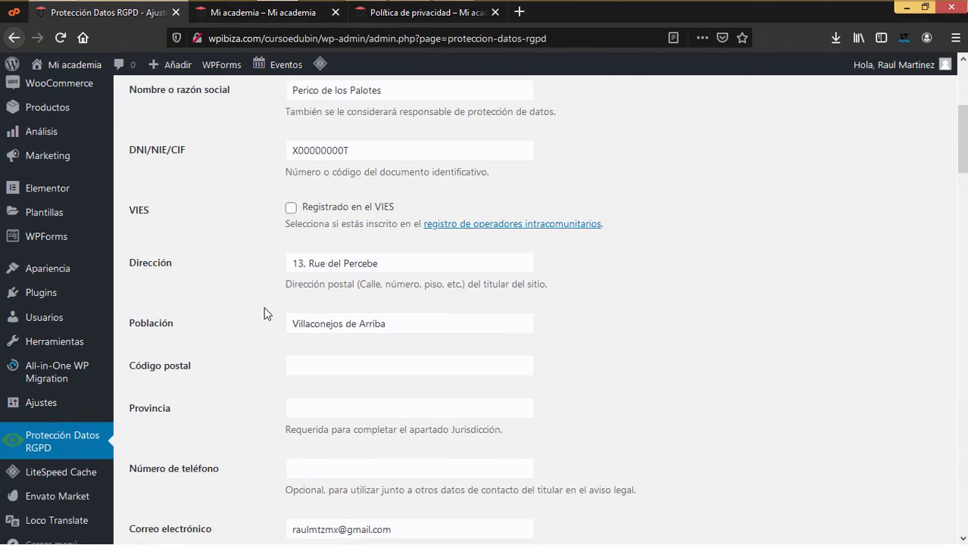
{"action": "scroll", "coordinate": [318, 467], "scroll_direction": "down", "scroll_amount": 5}
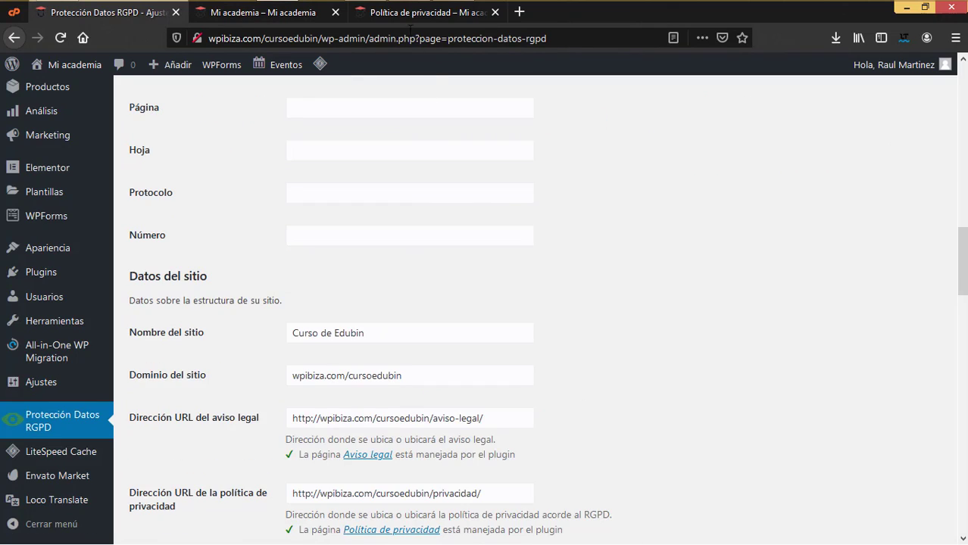
{"action": "left_click", "coordinate": [424, 12]}
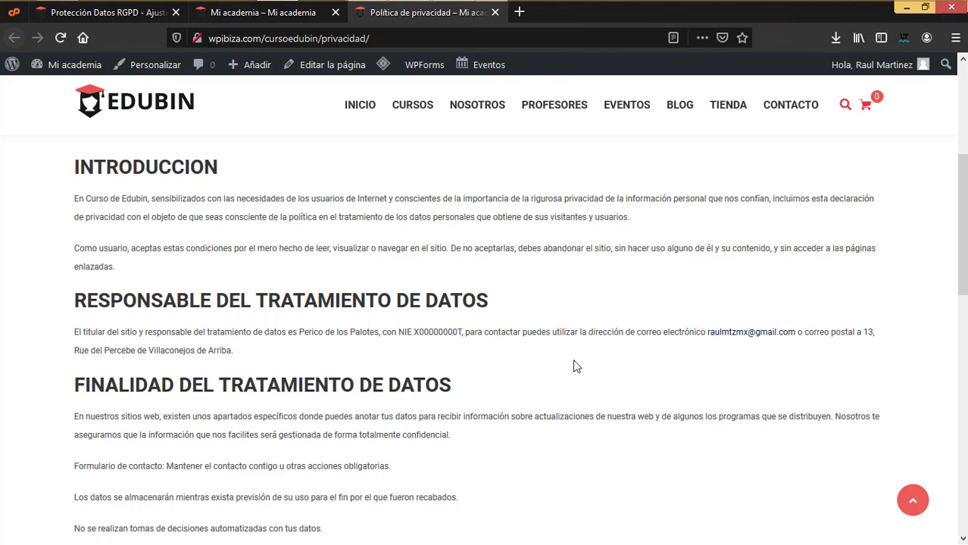
{"action": "left_click", "coordinate": [496, 12]}
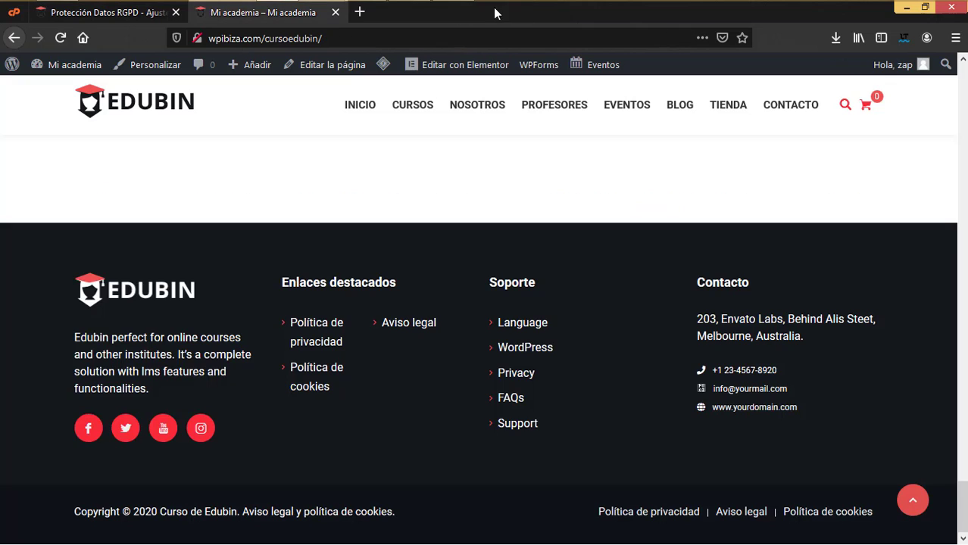
{"action": "left_click", "coordinate": [106, 12]}
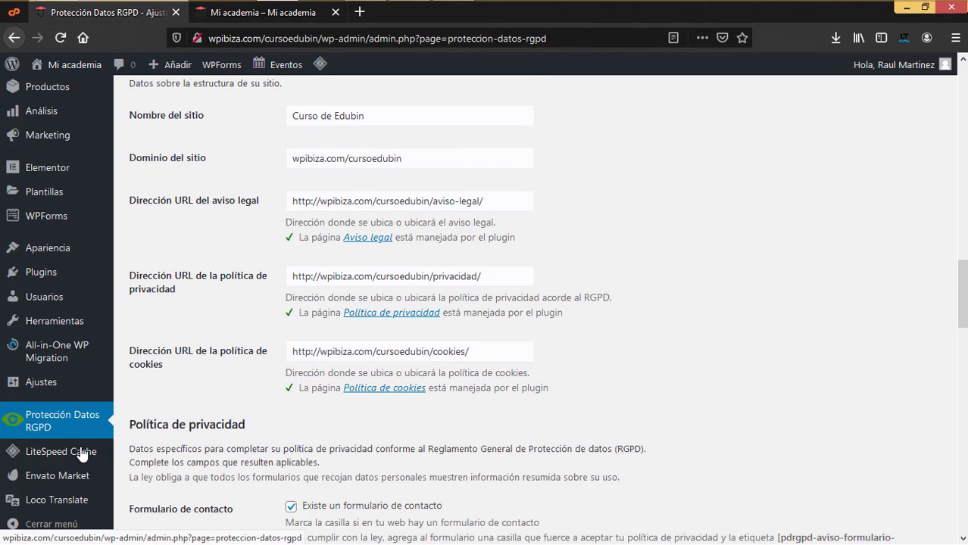
- Open Ajustes > Cookie Notice and compare it with the live site's footer
{"action": "mouse_move", "coordinate": [67, 387]}
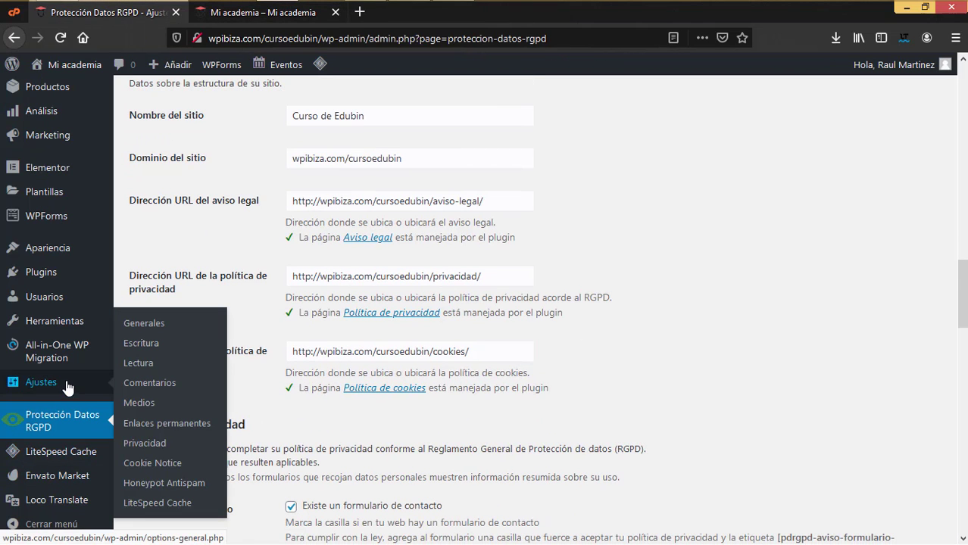
{"action": "left_click", "coordinate": [155, 466]}
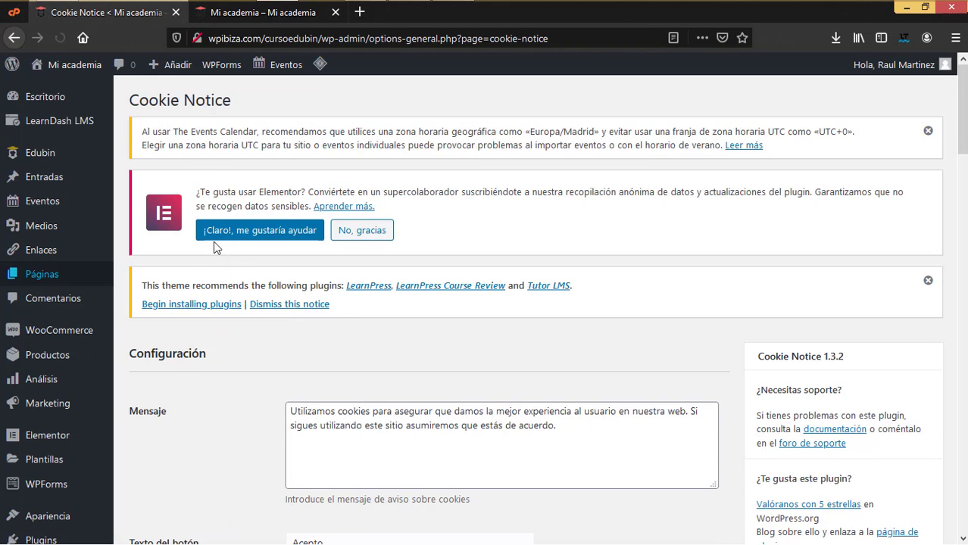
{"action": "left_click", "coordinate": [286, 15]}
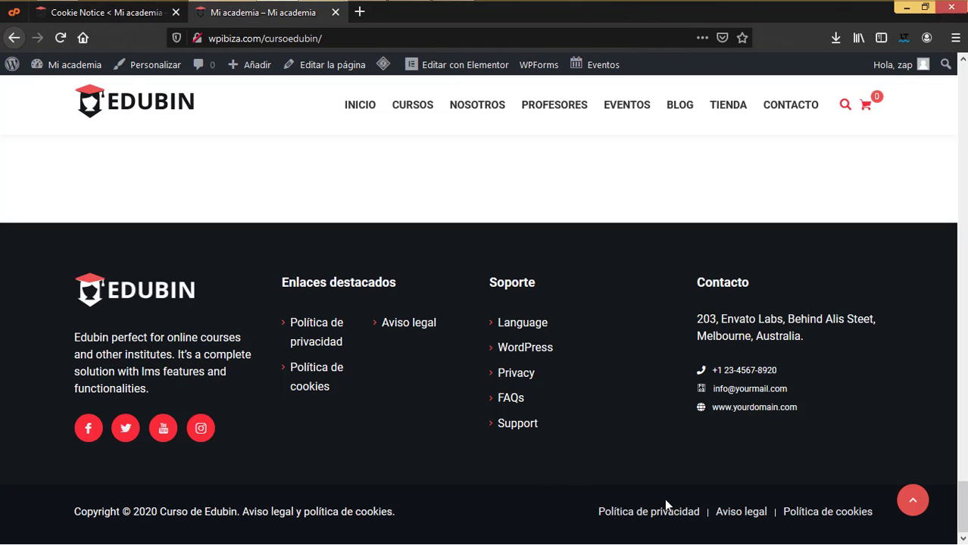
{"action": "left_click", "coordinate": [94, 12]}
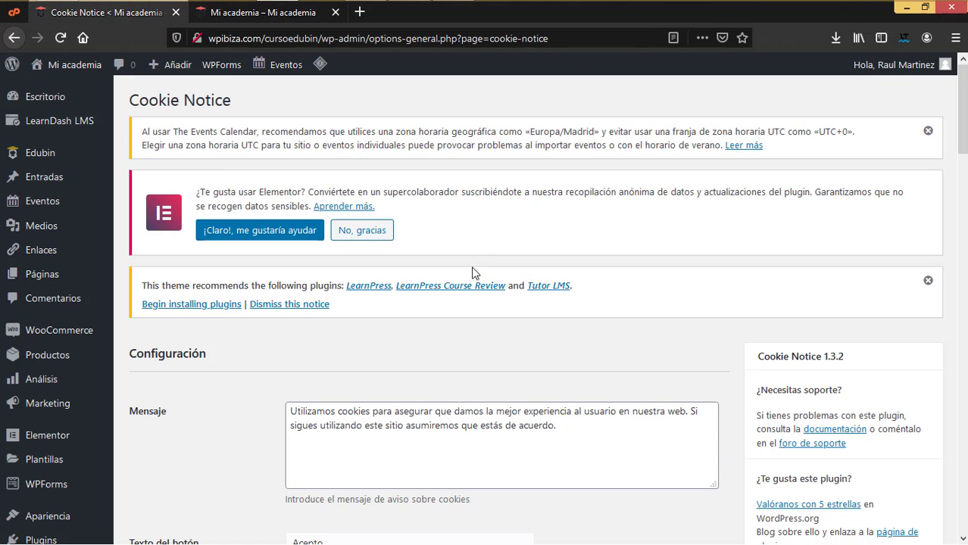
- Scroll through the Cookie Notice Configuración options down to Bloqueo de scripts
{"action": "scroll", "coordinate": [433, 438], "scroll_direction": "down", "scroll_amount": 3}
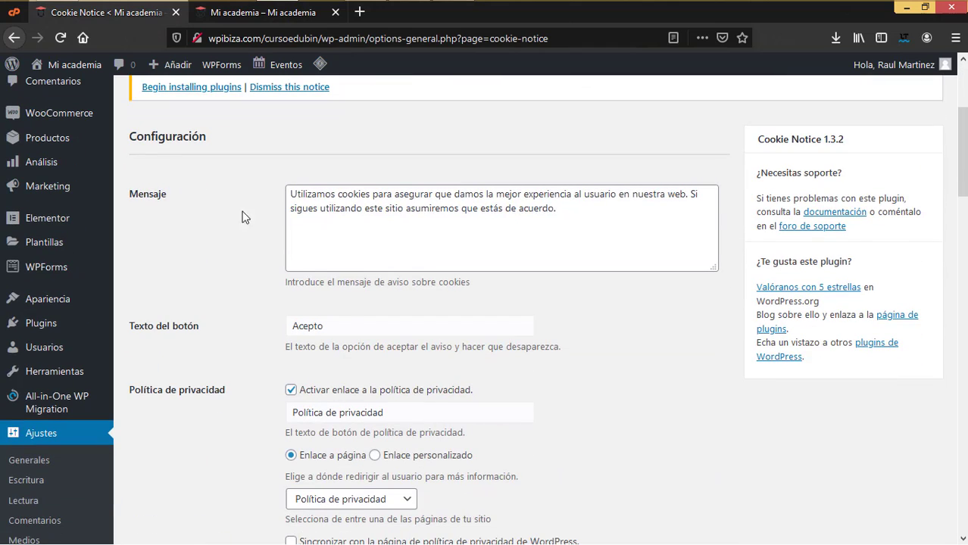
{"action": "scroll", "coordinate": [339, 415], "scroll_direction": "down", "scroll_amount": 6}
{"action": "scroll", "coordinate": [339, 416], "scroll_direction": "up", "scroll_amount": 6}
{"action": "scroll", "coordinate": [340, 420], "scroll_direction": "down", "scroll_amount": 6}
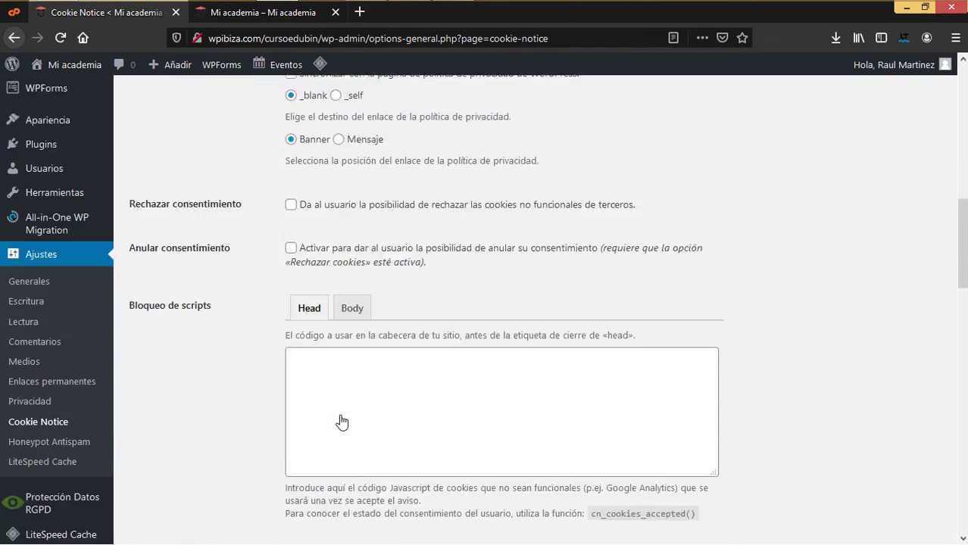
{"action": "mouse_move", "coordinate": [319, 64]}
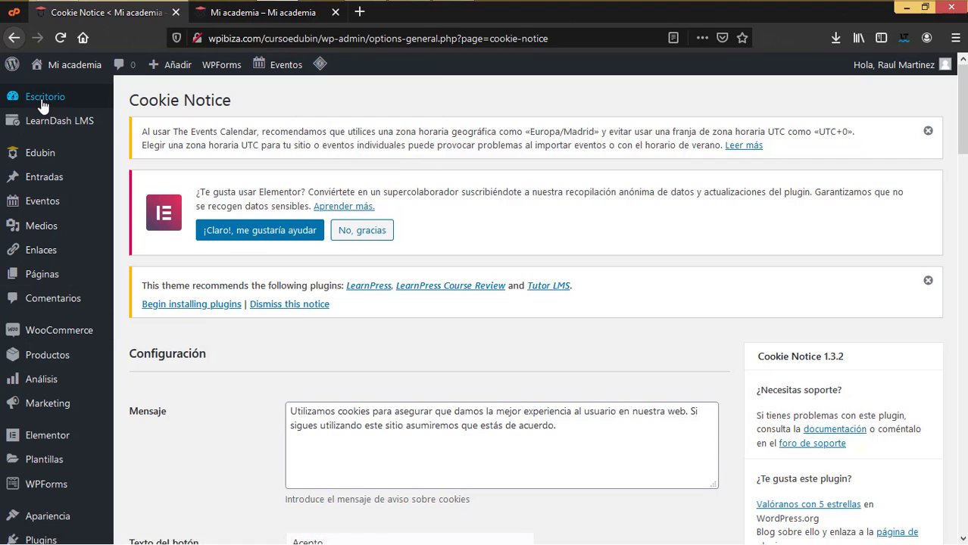
{"action": "mouse_move", "coordinate": [43, 104]}
{"action": "mouse_move", "coordinate": [50, 156]}
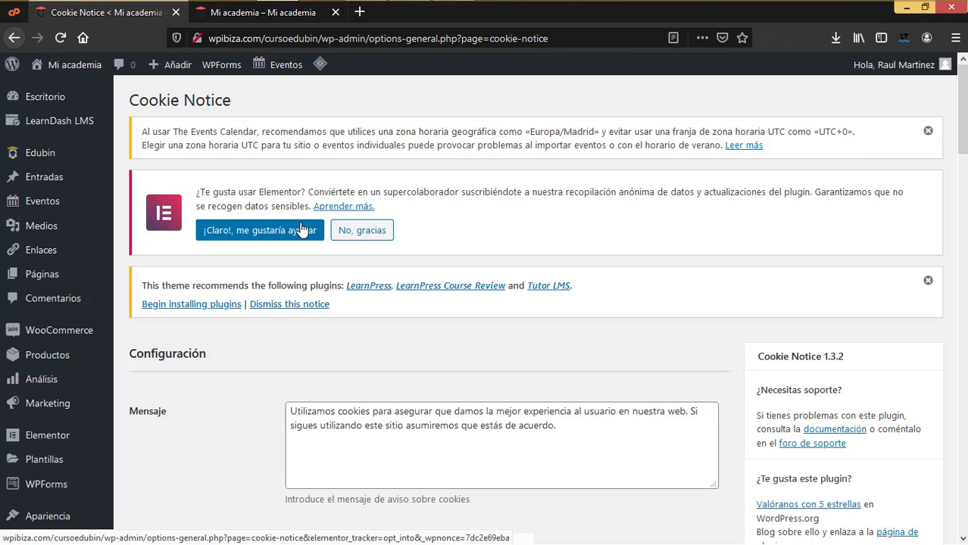
{"action": "left_click", "coordinate": [243, 12]}
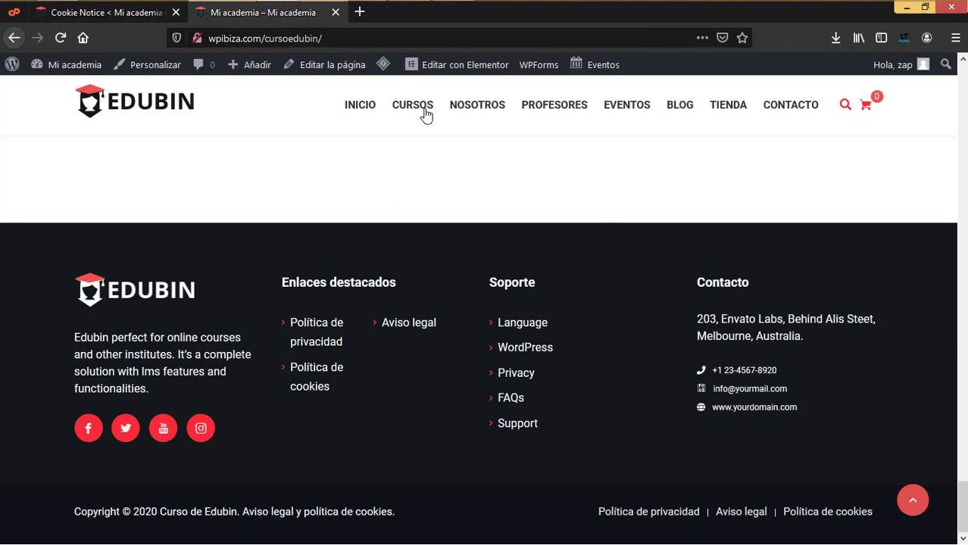
{"action": "mouse_move", "coordinate": [480, 112]}
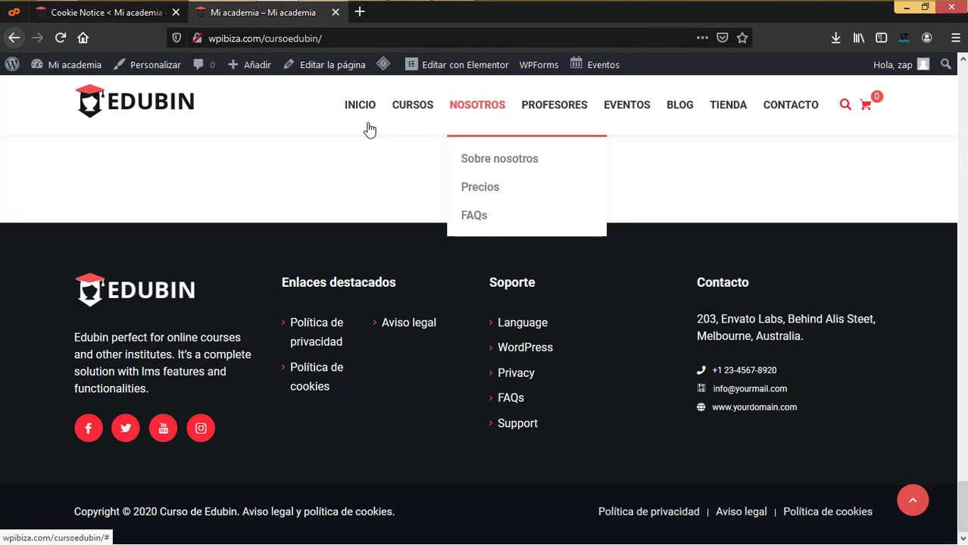
{"action": "left_click", "coordinate": [119, 21]}
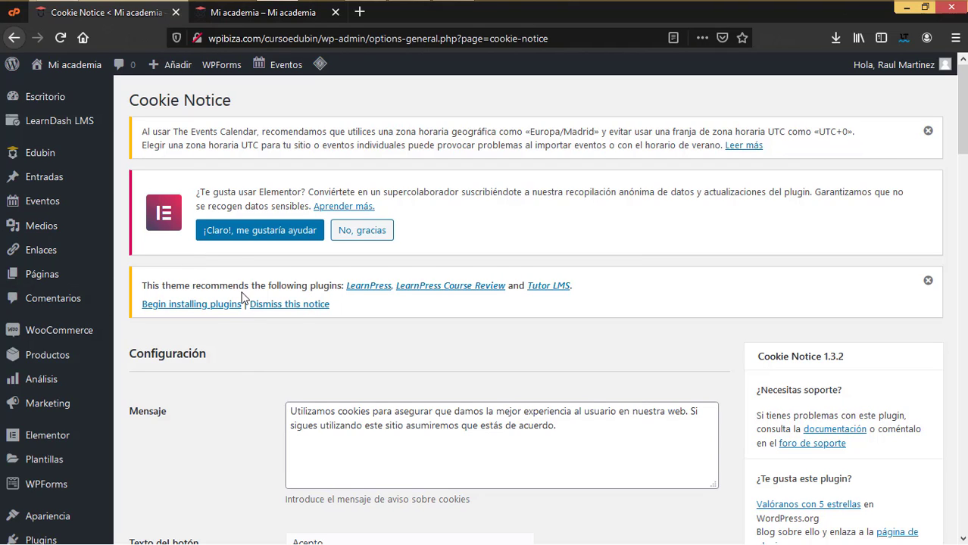
{"action": "mouse_move", "coordinate": [68, 127]}
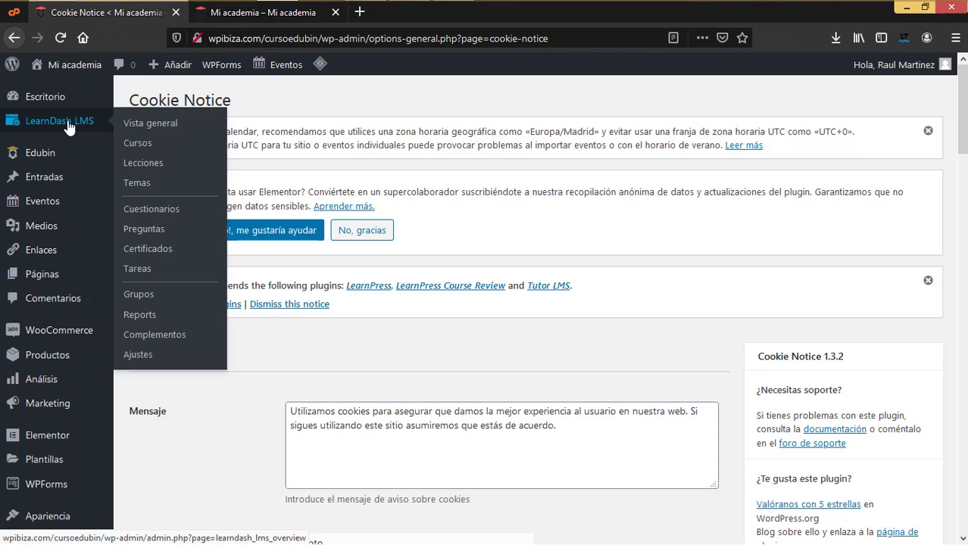
{"action": "mouse_move", "coordinate": [48, 156]}
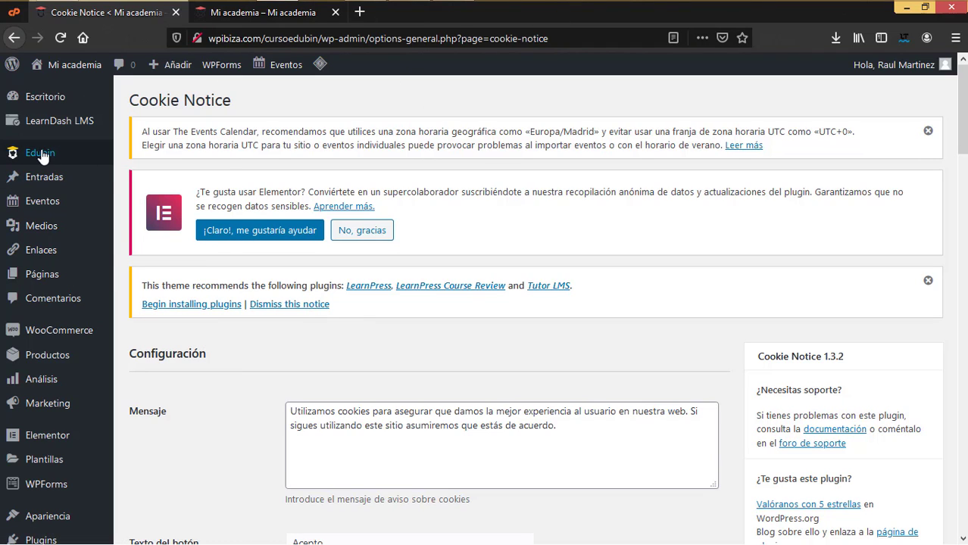
{"action": "mouse_move", "coordinate": [50, 213]}
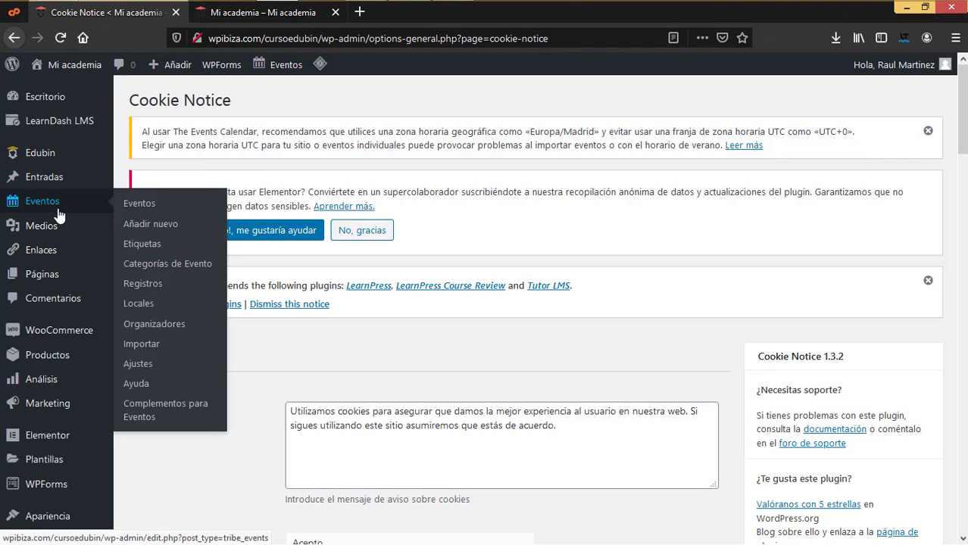